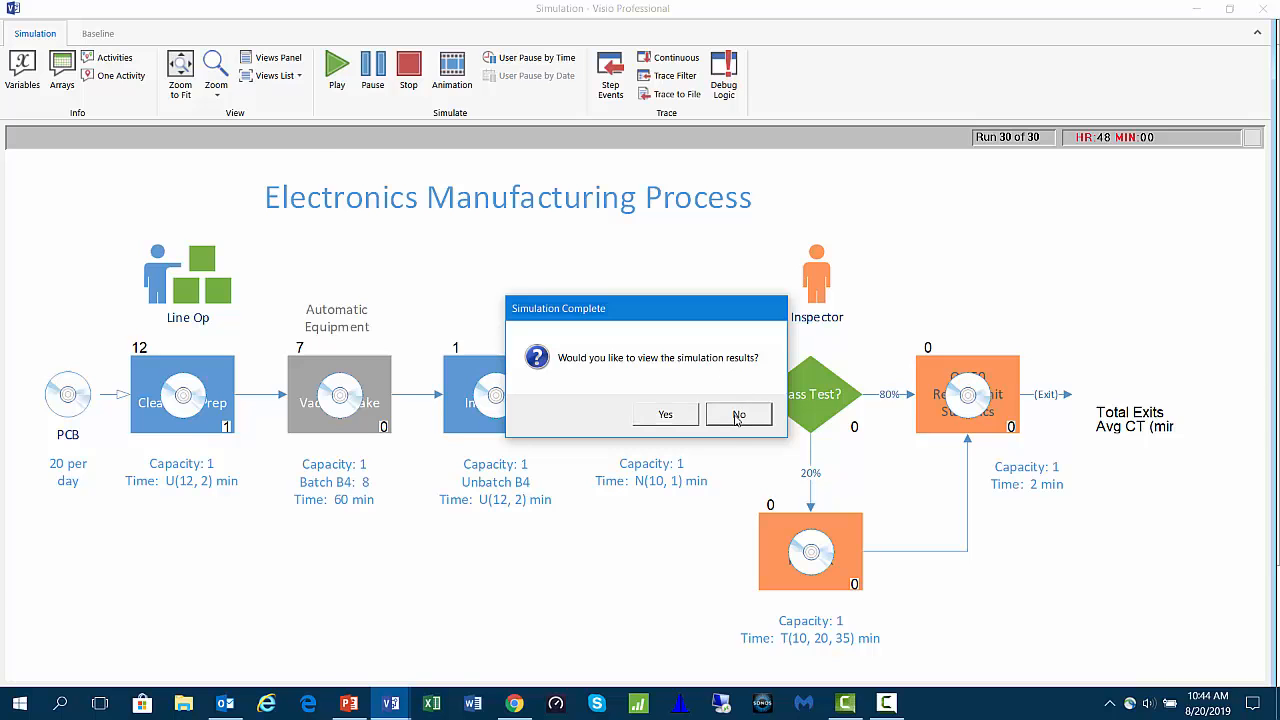
# - Decline viewing the simulation results, and launch Process Simulator with a blank drawing, closing its Getting Started window
pyautogui.click(737, 414)
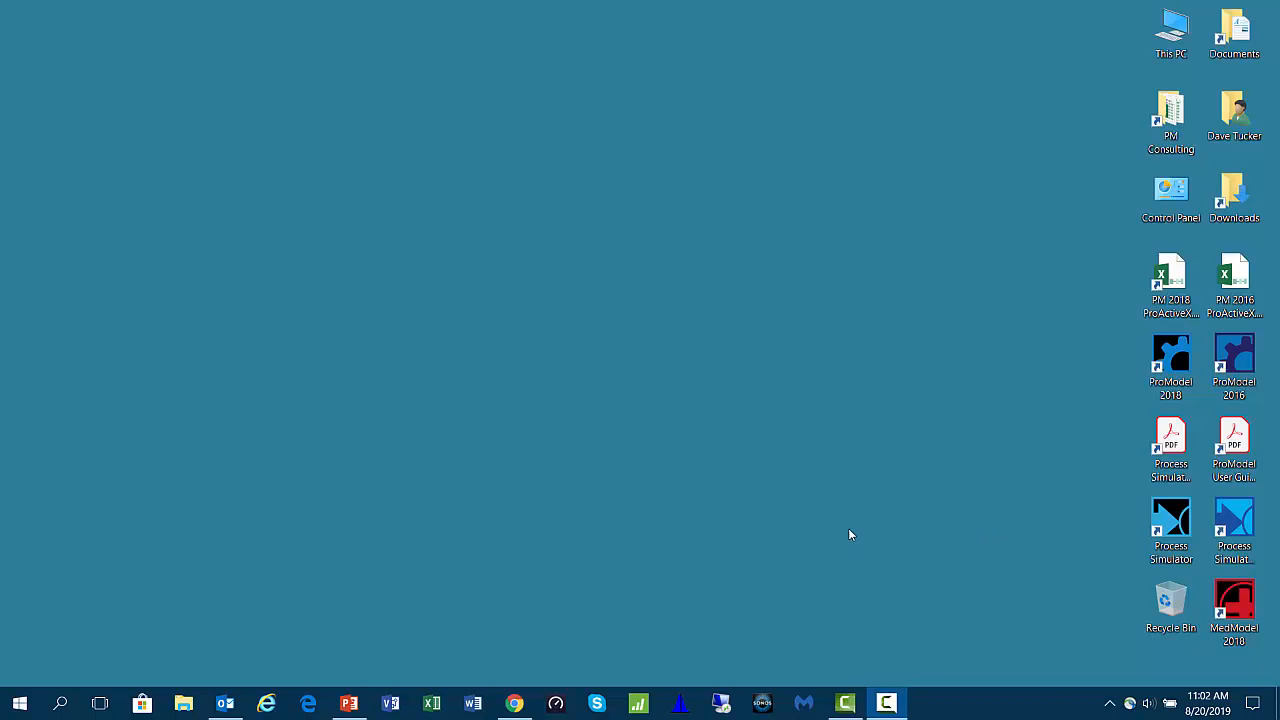
pyautogui.doubleClick(1172, 522)
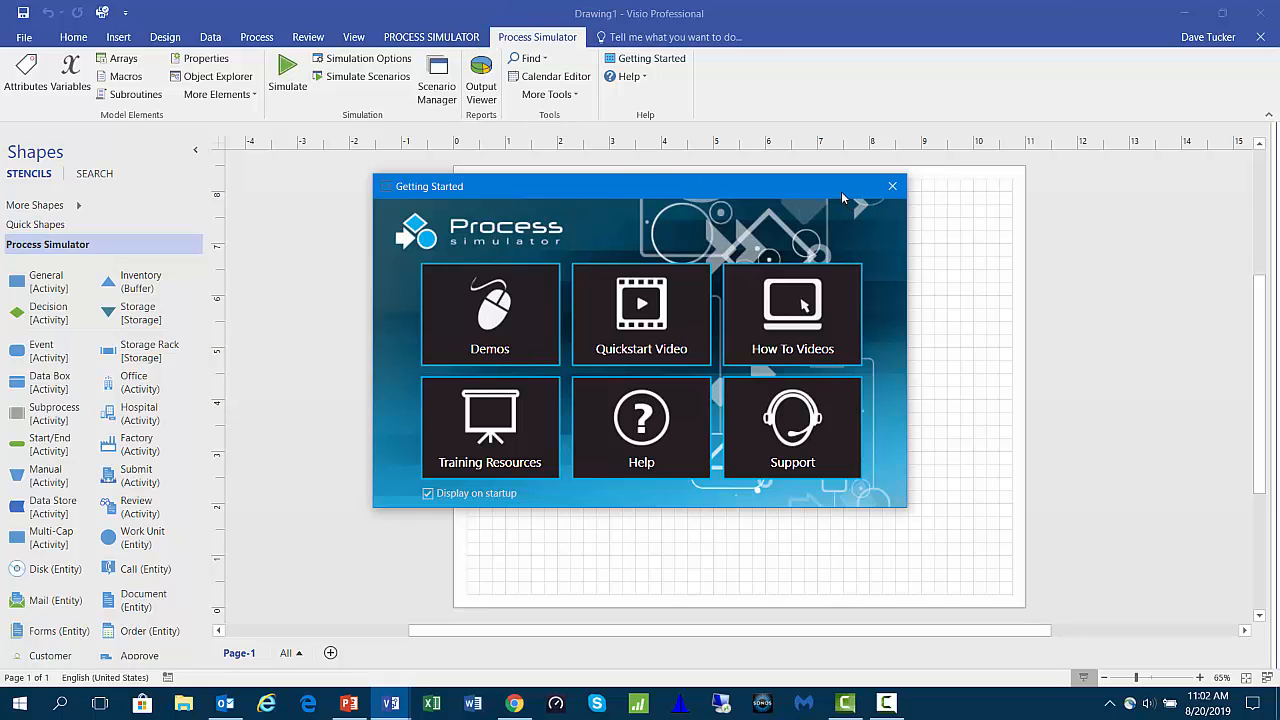
pyautogui.moveTo(840, 191); pyautogui.dragTo(871, 216)
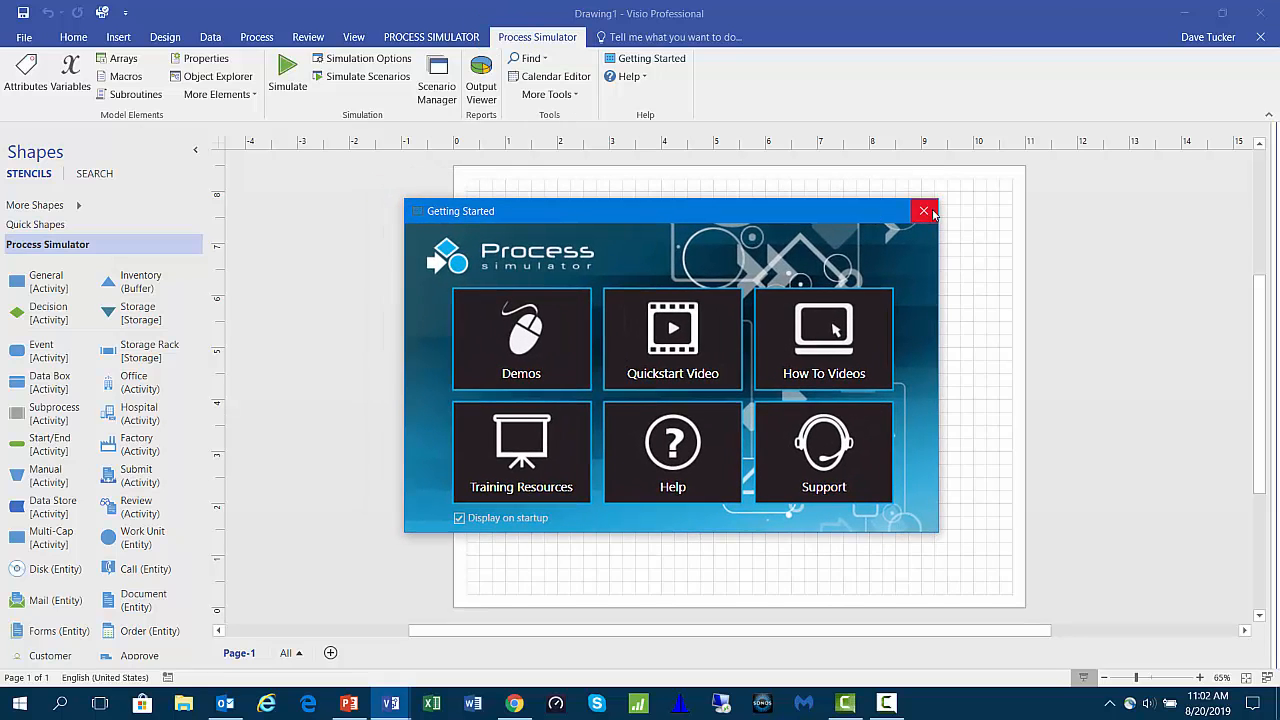
pyautogui.click(924, 212)
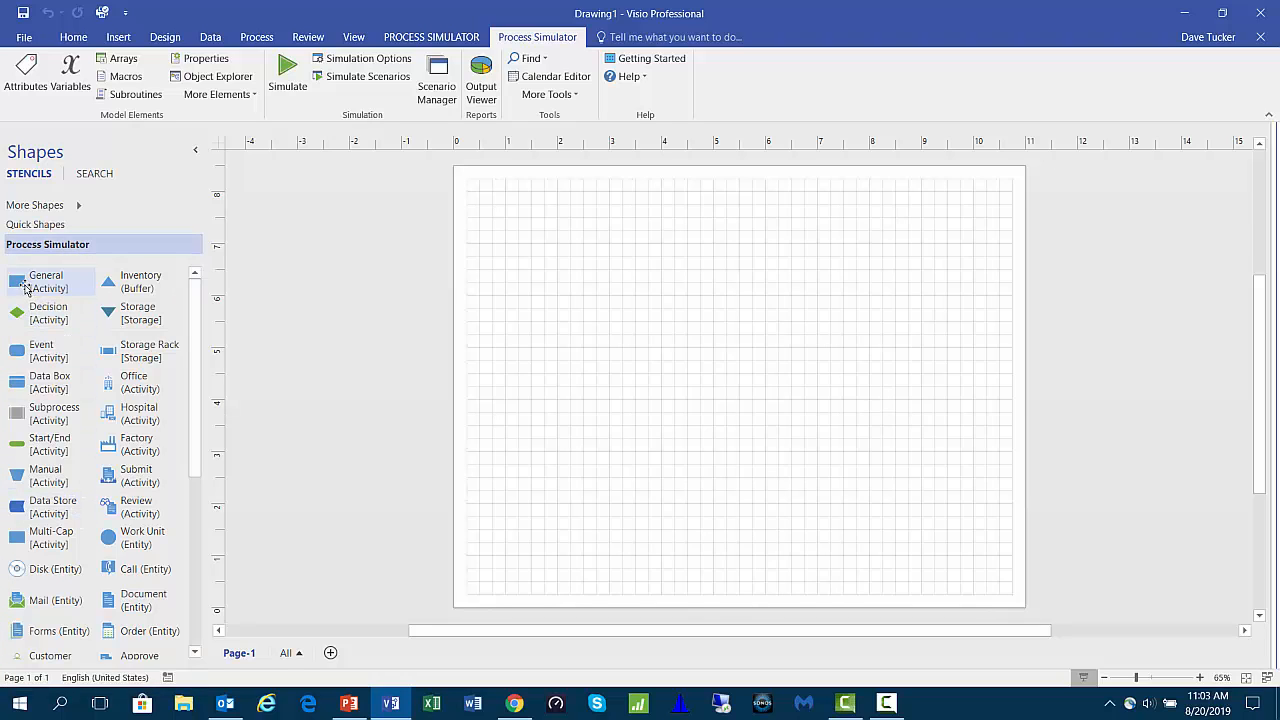
# - Place a General activity near the page's left edge and chain three more connected General activities to its right
pyautogui.moveTo(24, 287); pyautogui.dragTo(551, 313)
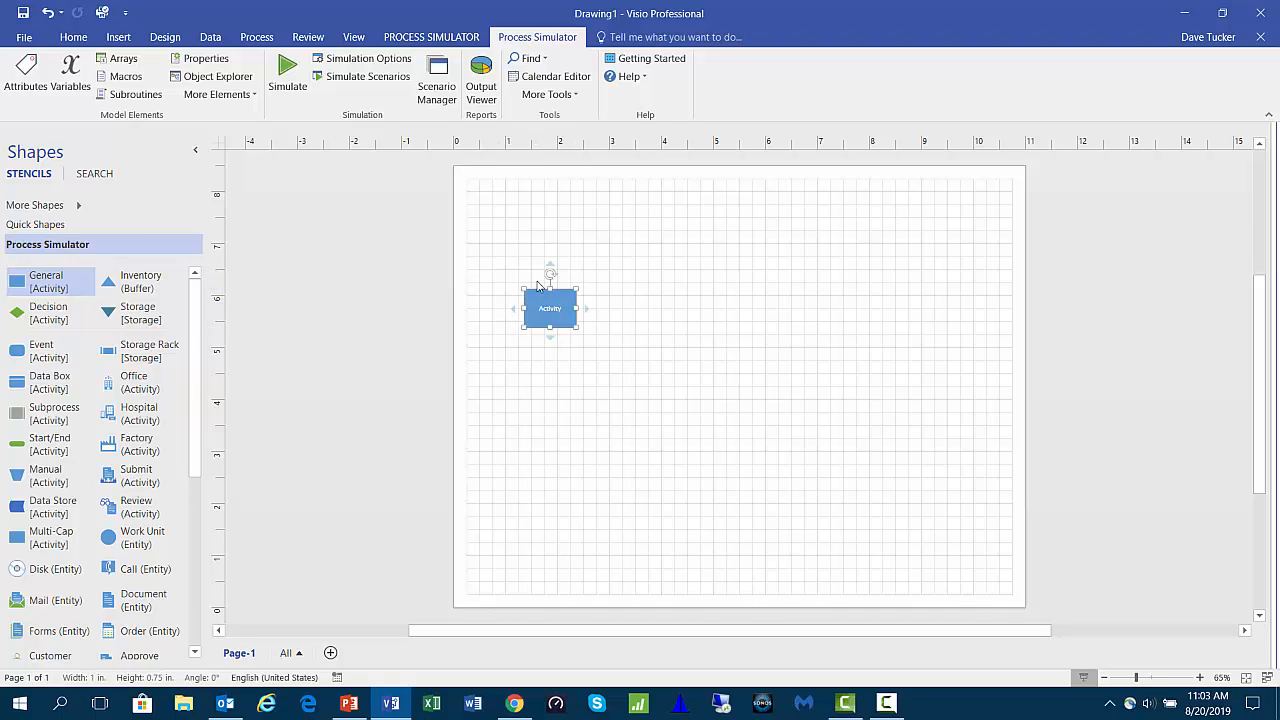
pyautogui.moveTo(561, 324)
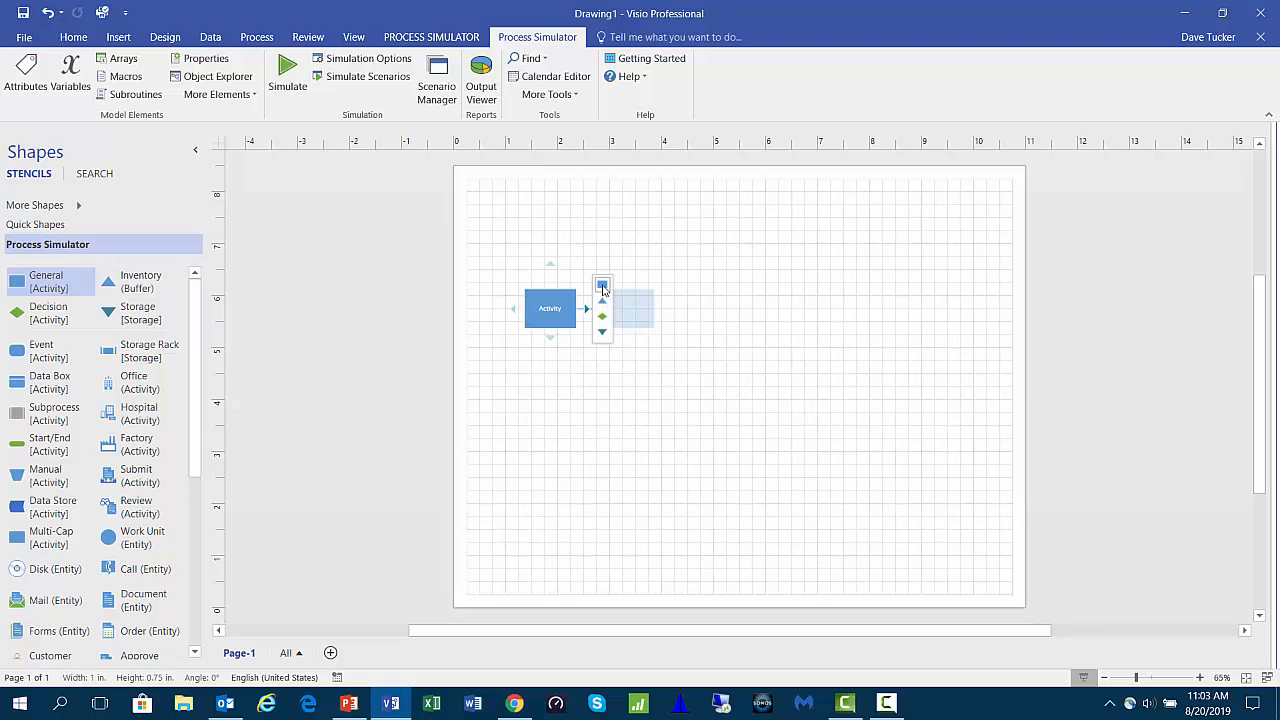
pyautogui.click(603, 286)
pyautogui.moveTo(661, 308)
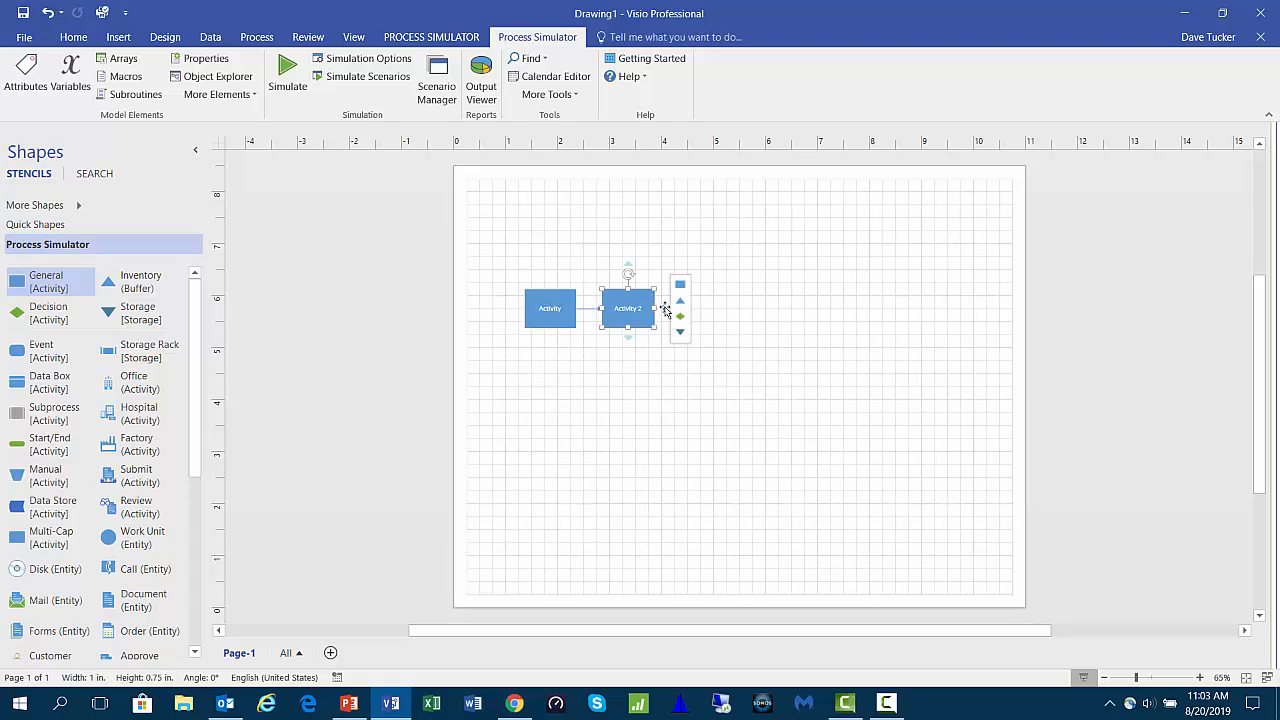
pyautogui.click(683, 286)
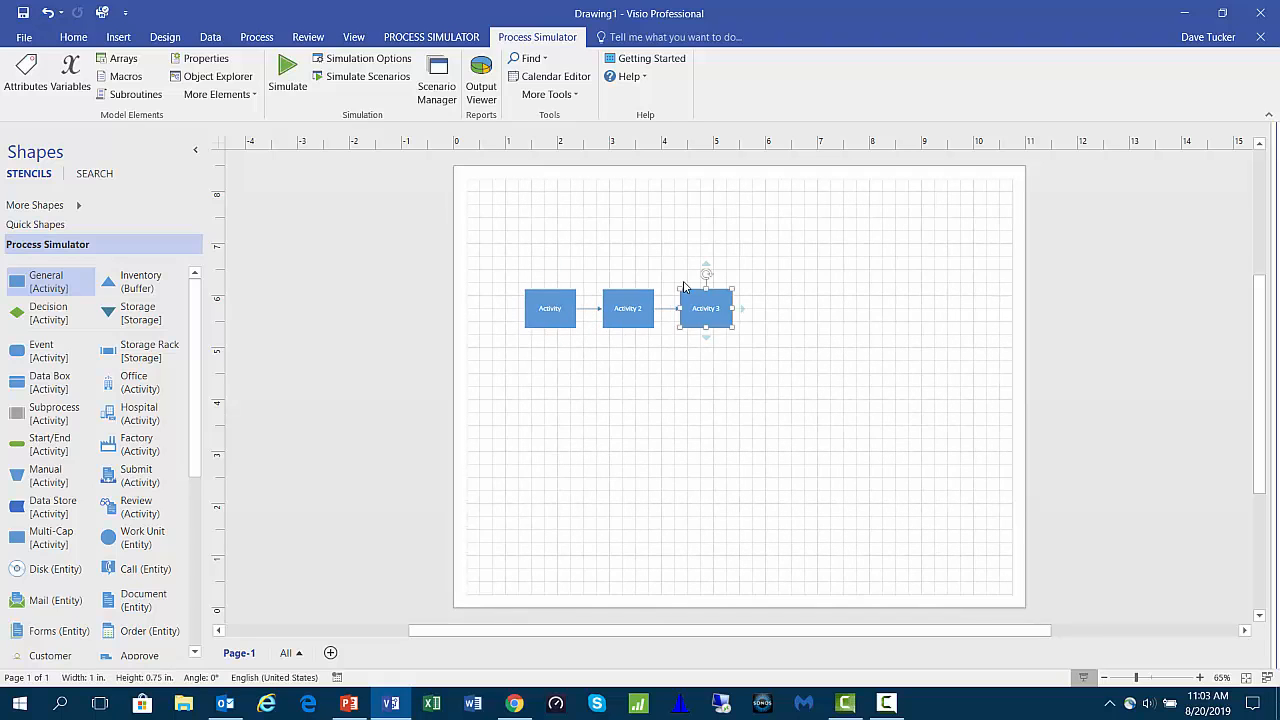
pyautogui.moveTo(742, 308)
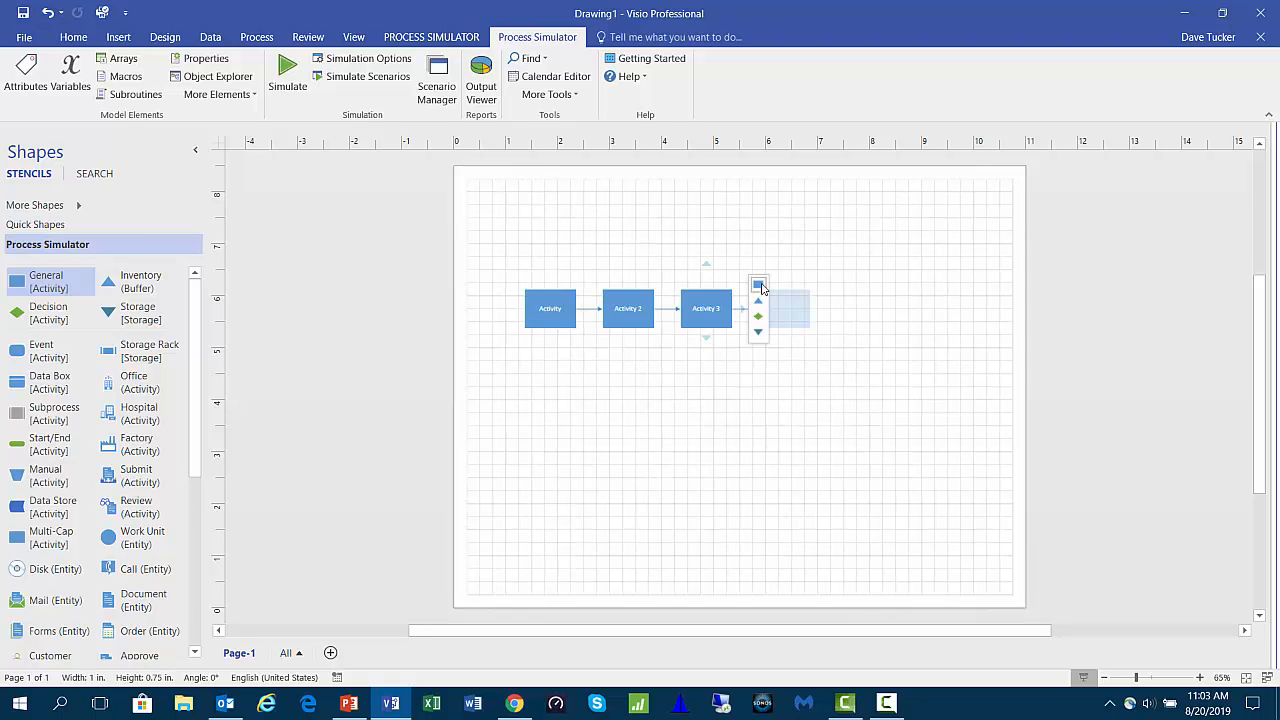
pyautogui.click(759, 288)
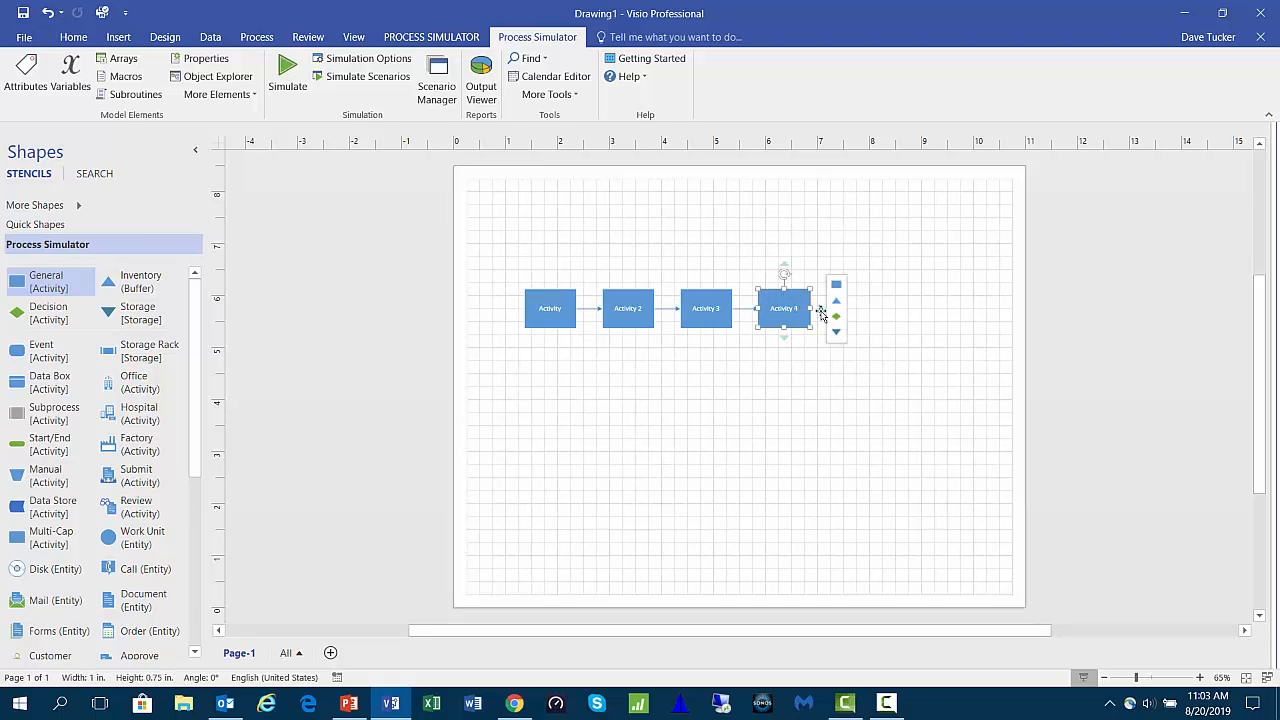
# - Add a Decision after Activity 4, with one connected General activity below it and another to its right
pyautogui.click(836, 316)
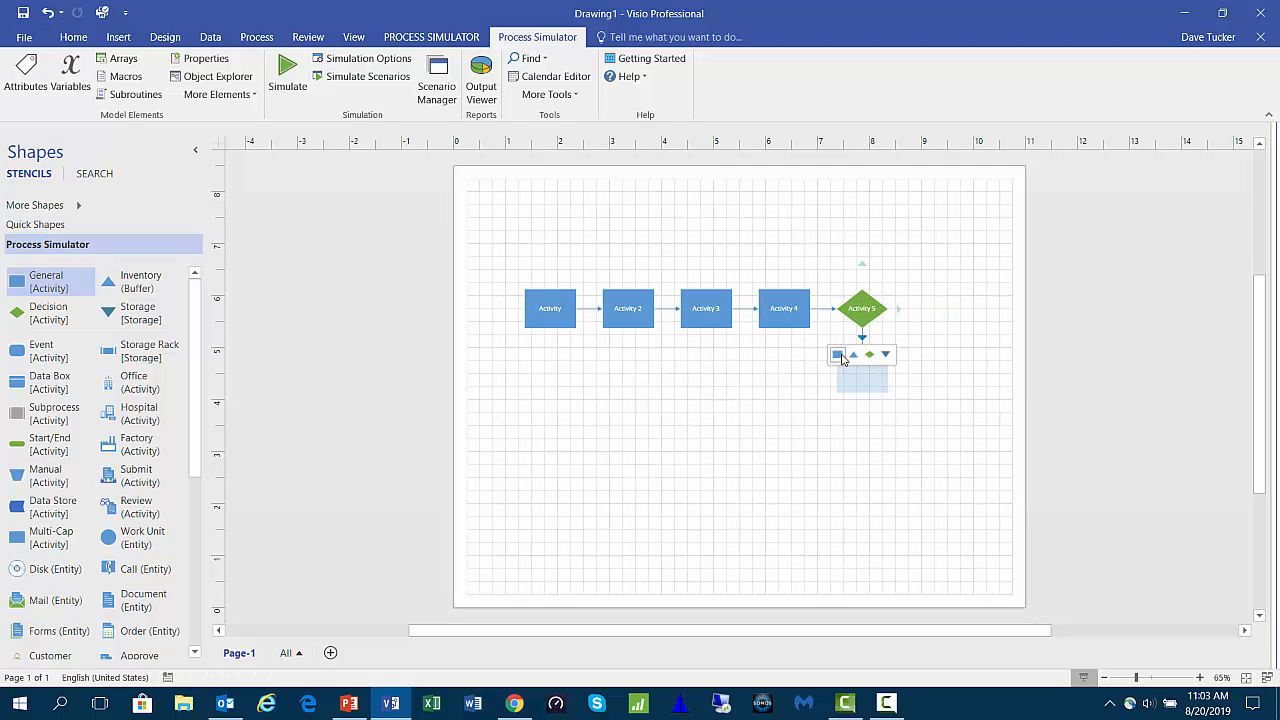
pyautogui.click(862, 337)
pyautogui.moveTo(898, 309)
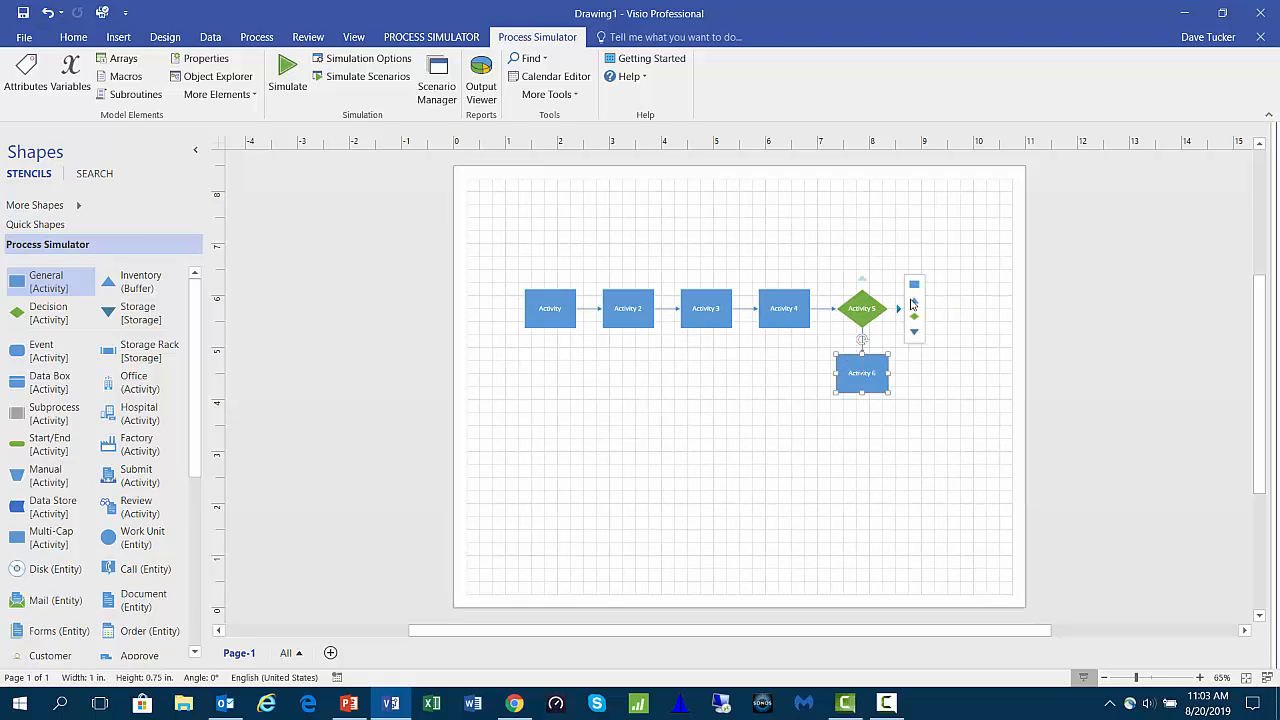
pyautogui.click(915, 286)
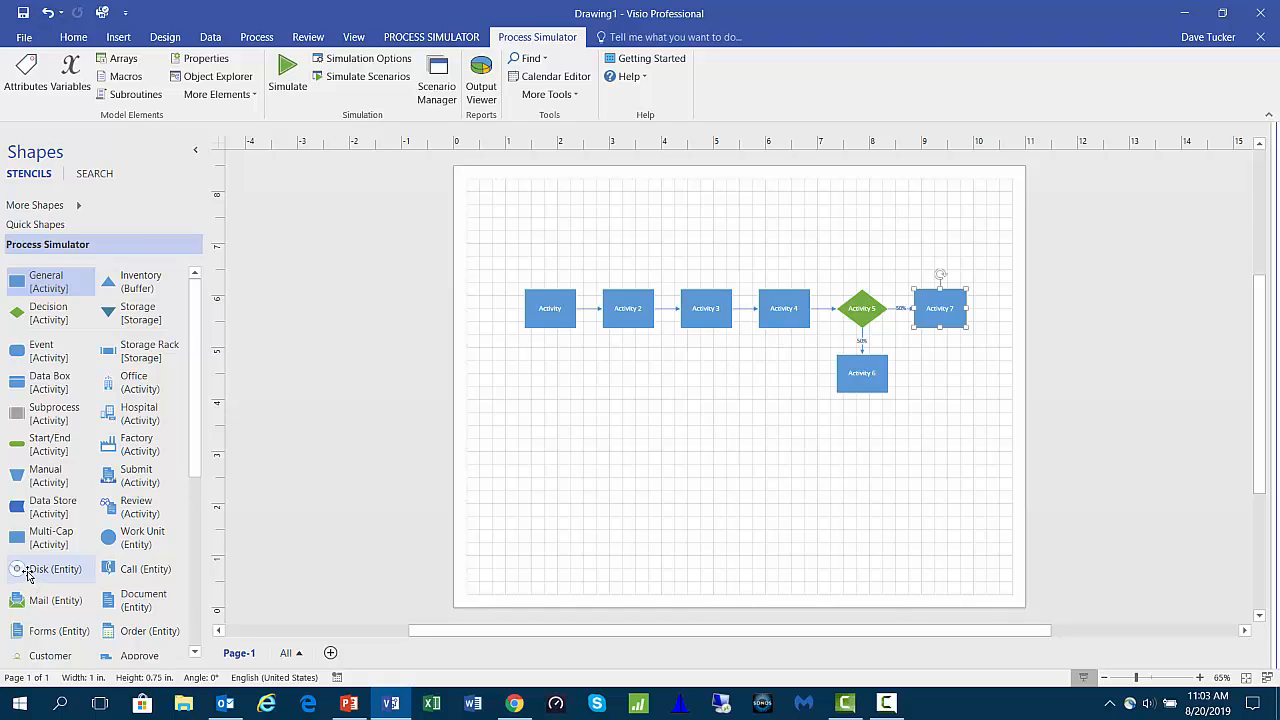
# - Place a Disk entity left of the first activity and connect it to that activity with the Connector tool
pyautogui.moveTo(24, 569); pyautogui.dragTo(492, 313)
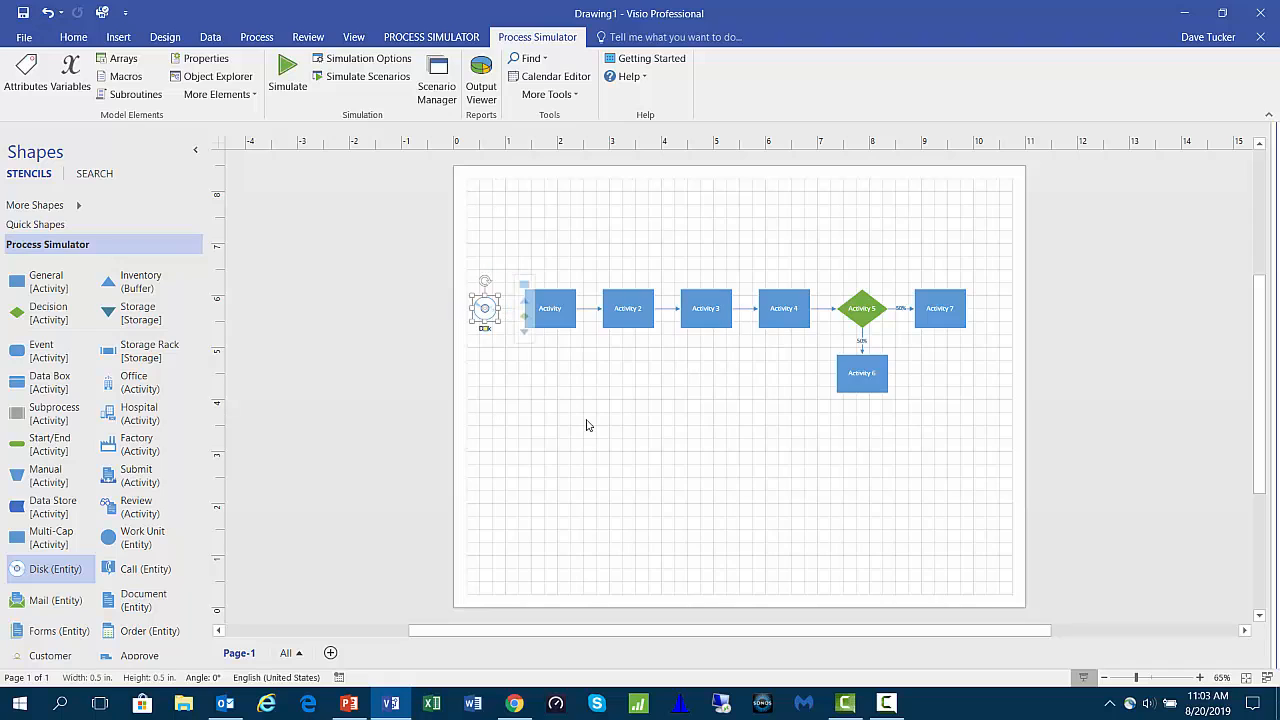
pyautogui.press('Right')
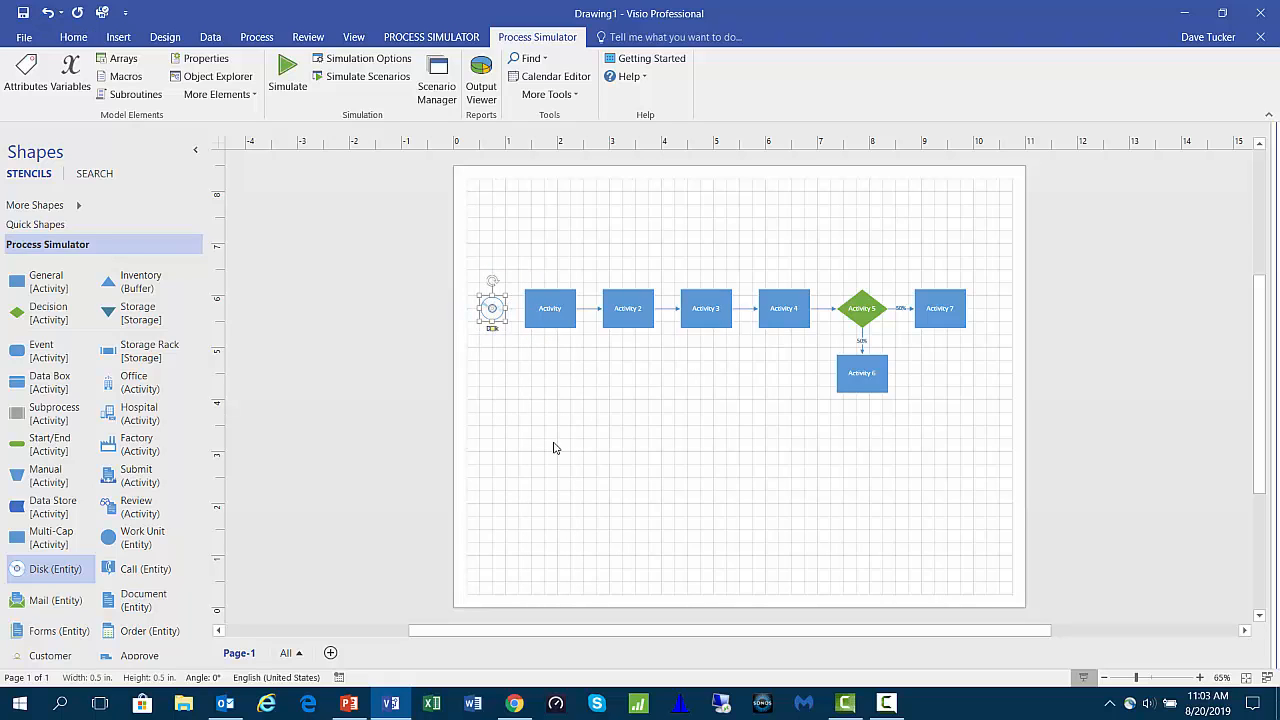
pyautogui.click(75, 38)
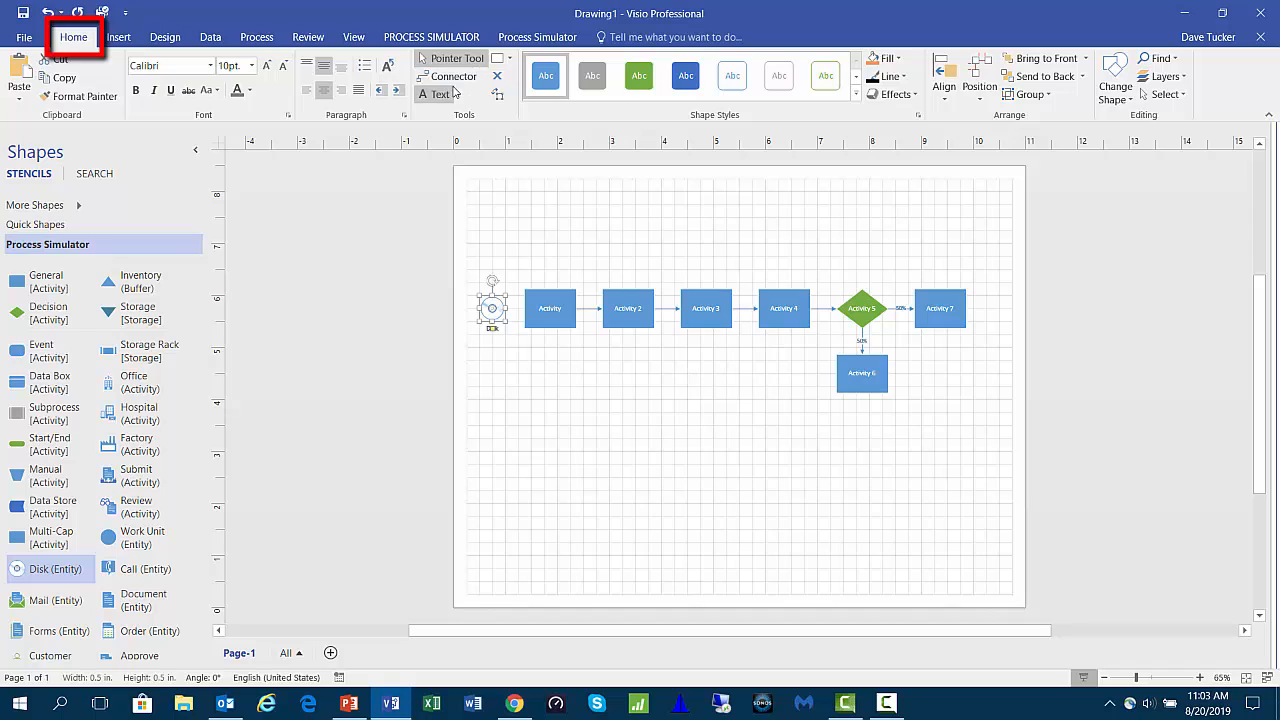
pyautogui.click(455, 79)
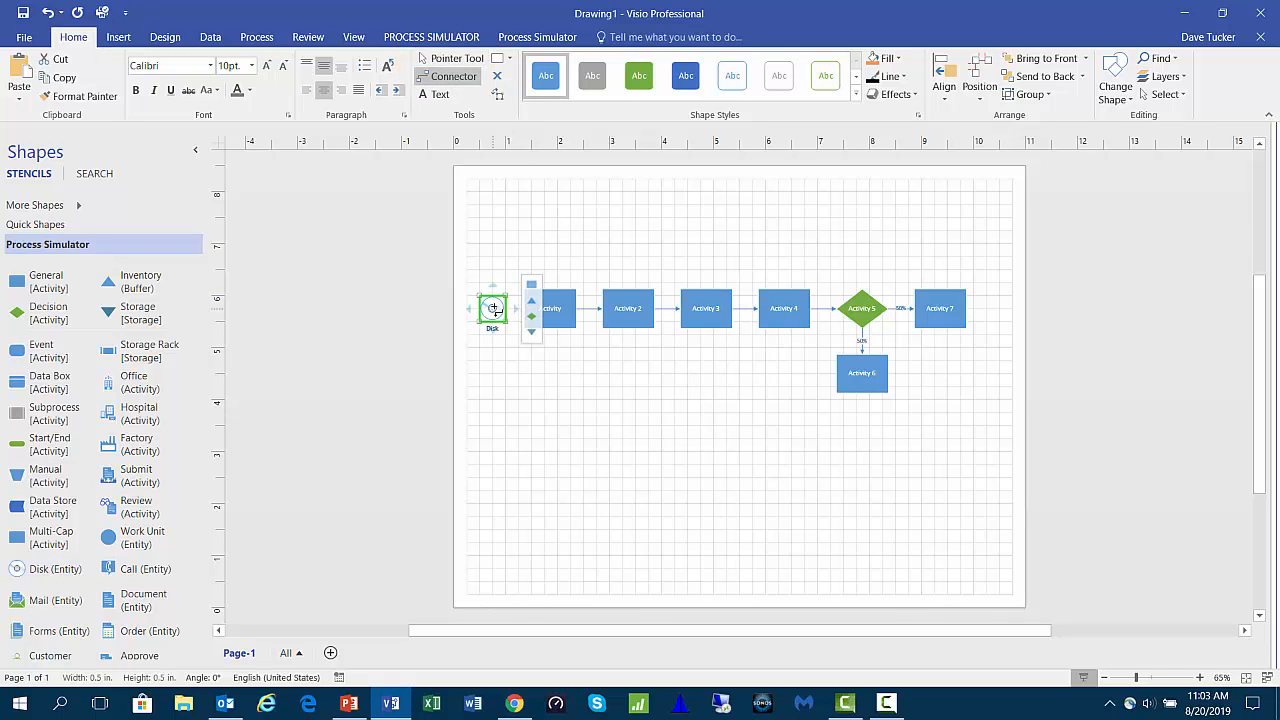
pyautogui.moveTo(494, 311); pyautogui.dragTo(549, 308)
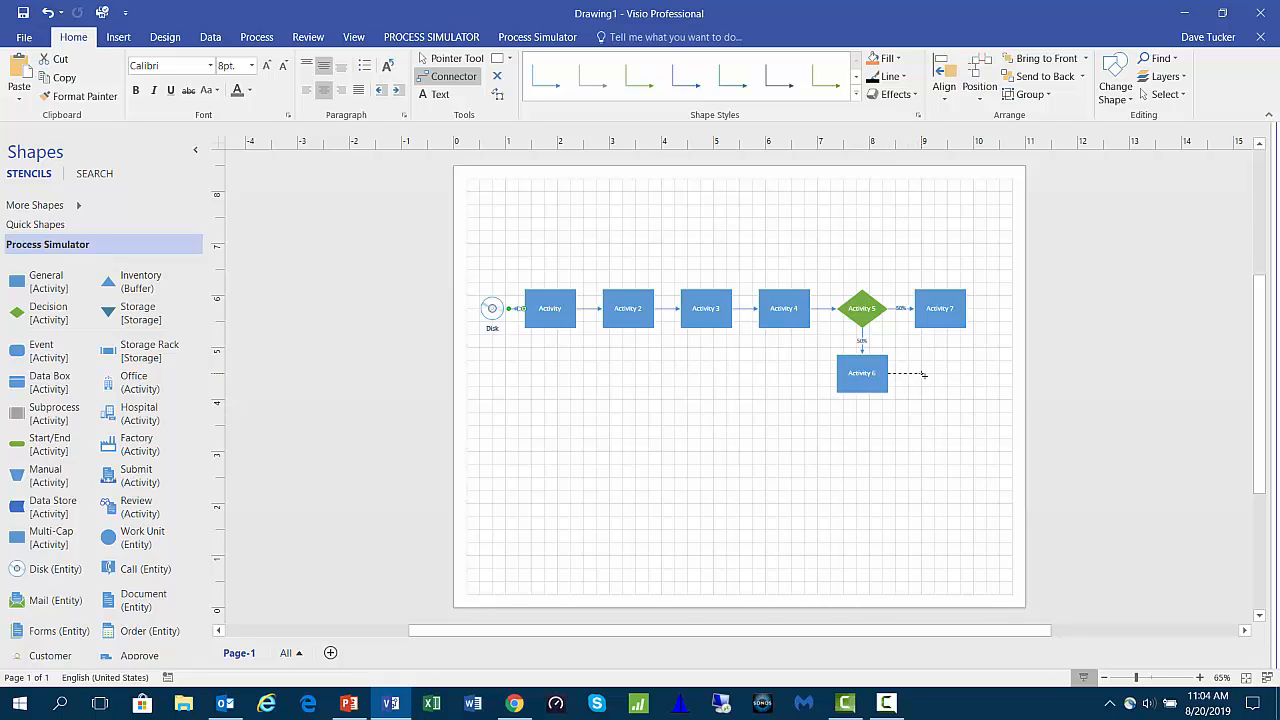
# - Connect Activity 6 to the underside of Activity 7 and draw an exit connector to the right of Activity 7
pyautogui.moveTo(948, 340); pyautogui.dragTo(947, 311)
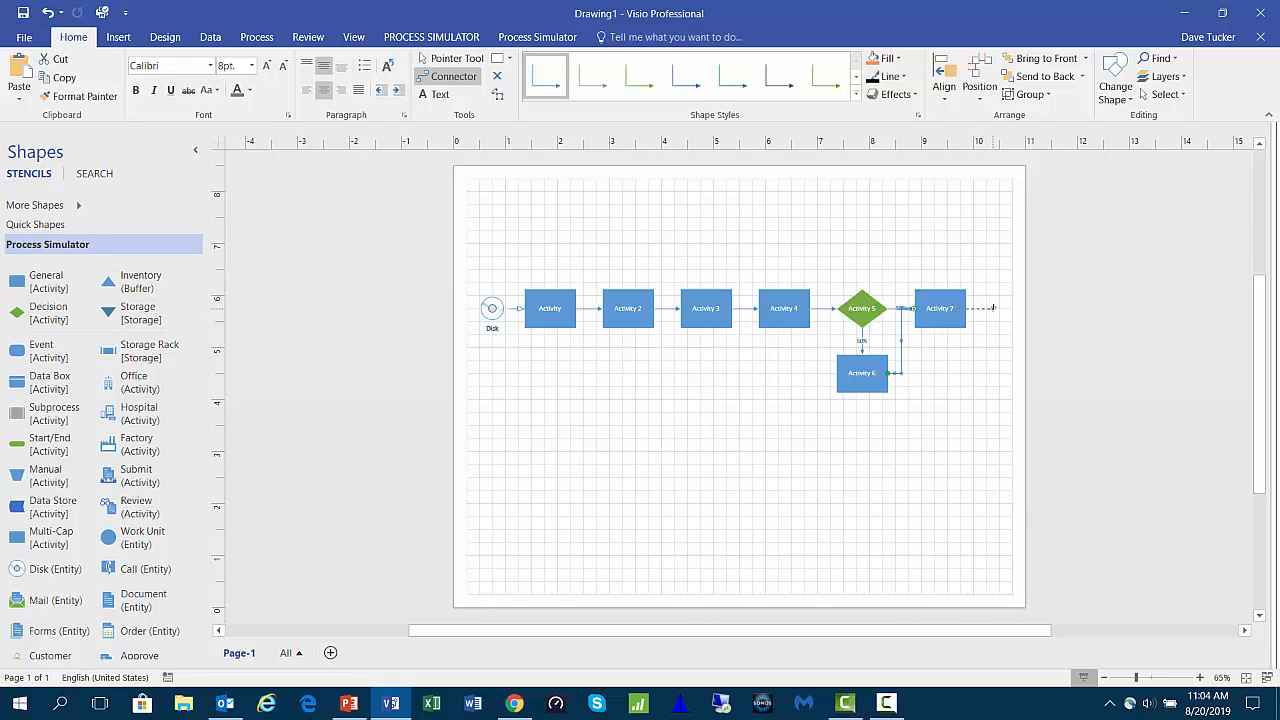
pyautogui.moveTo(994, 307); pyautogui.dragTo(993, 307)
pyautogui.click(450, 62)
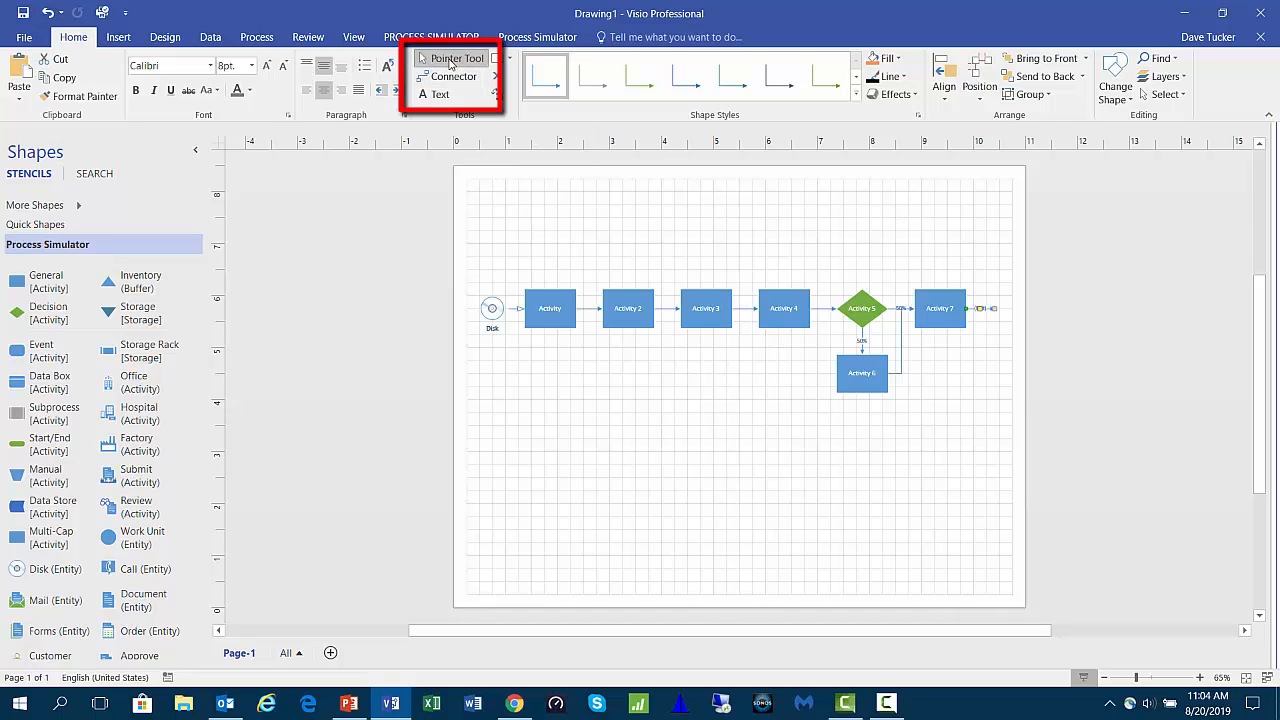
pyautogui.moveTo(903, 355)
pyautogui.click(902, 339)
pyautogui.moveTo(910, 312); pyautogui.dragTo(940, 329)
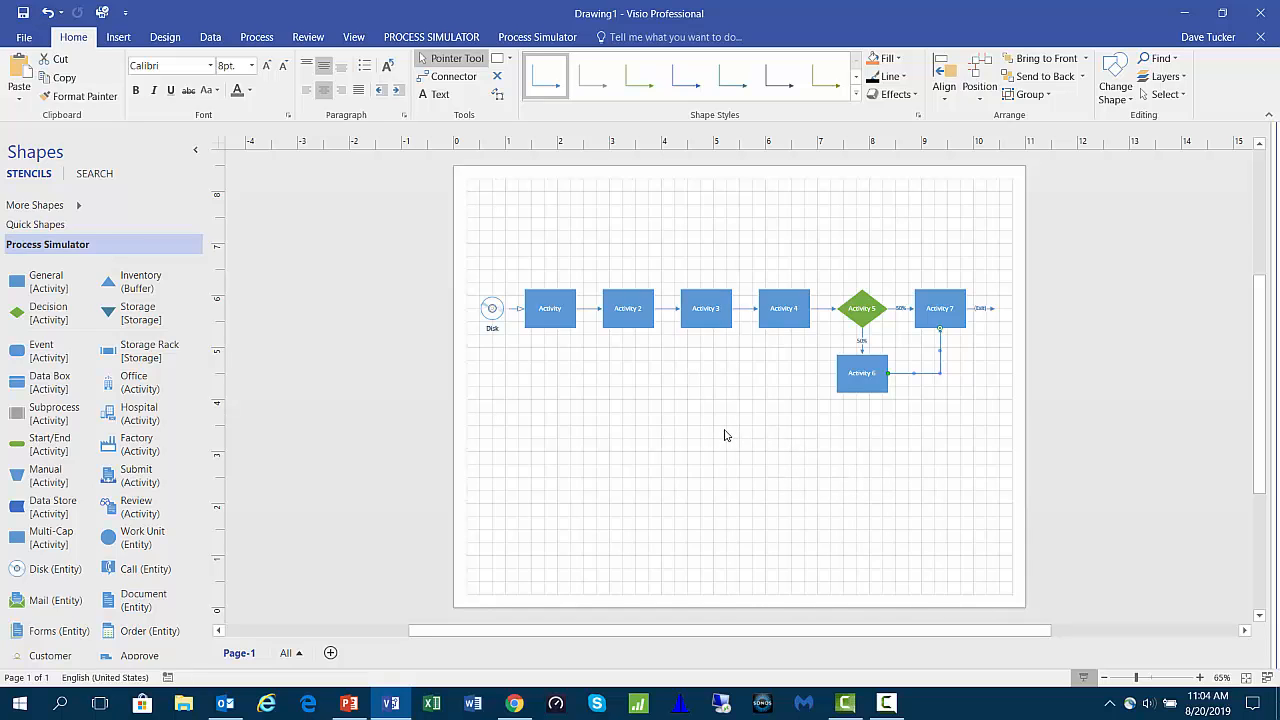
# - Magnify the drawing to 150%, and reduce it to 100% so the whole process flow fits in view
pyautogui.click(350, 38)
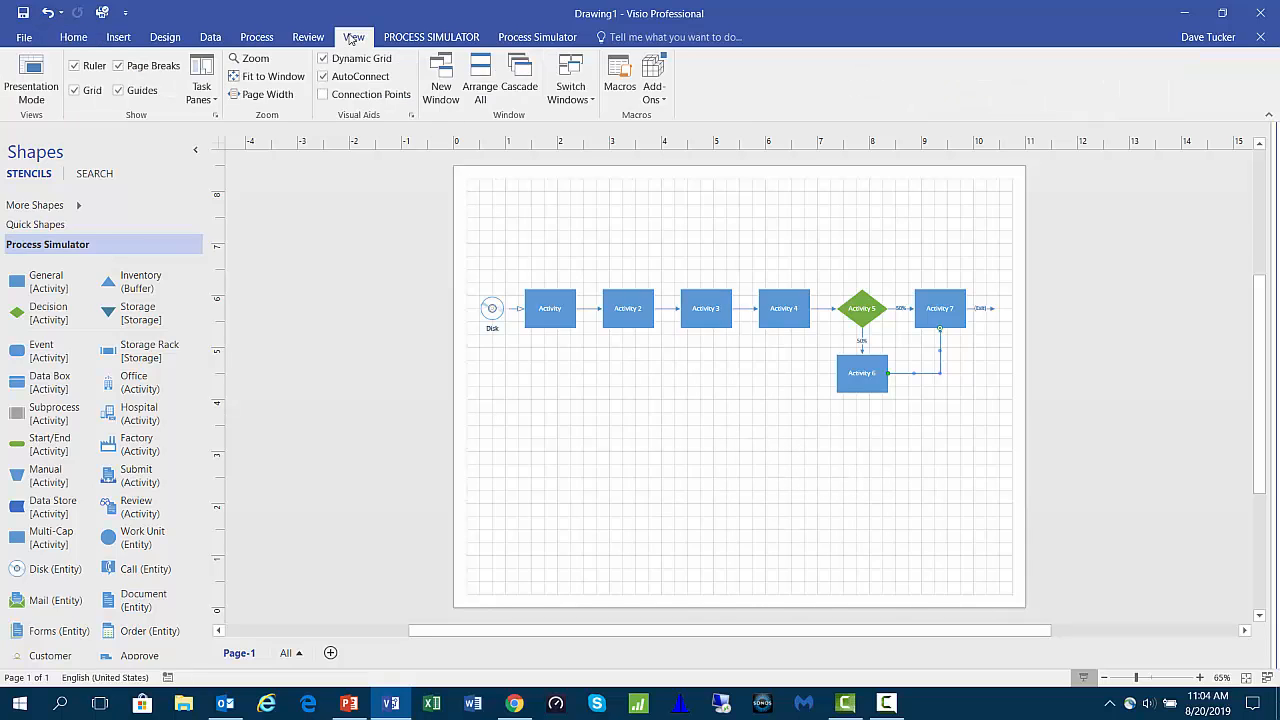
pyautogui.click(251, 60)
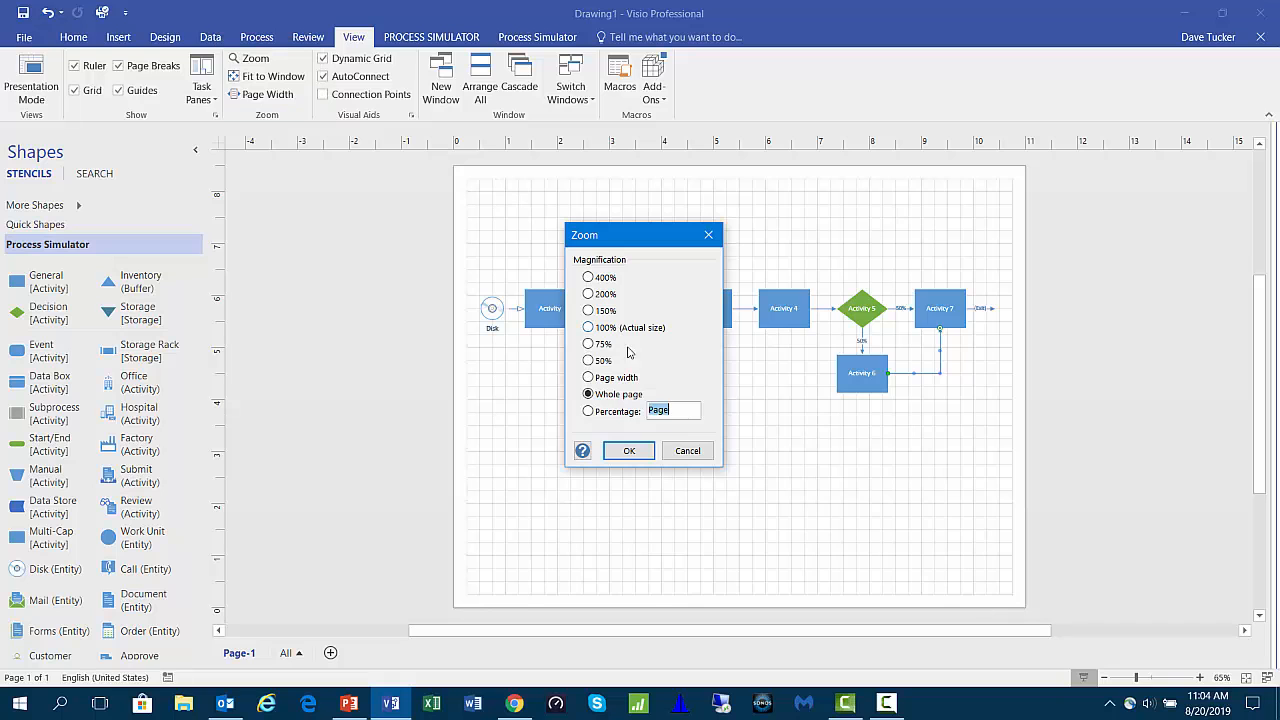
pyautogui.click(589, 311)
pyautogui.click(626, 451)
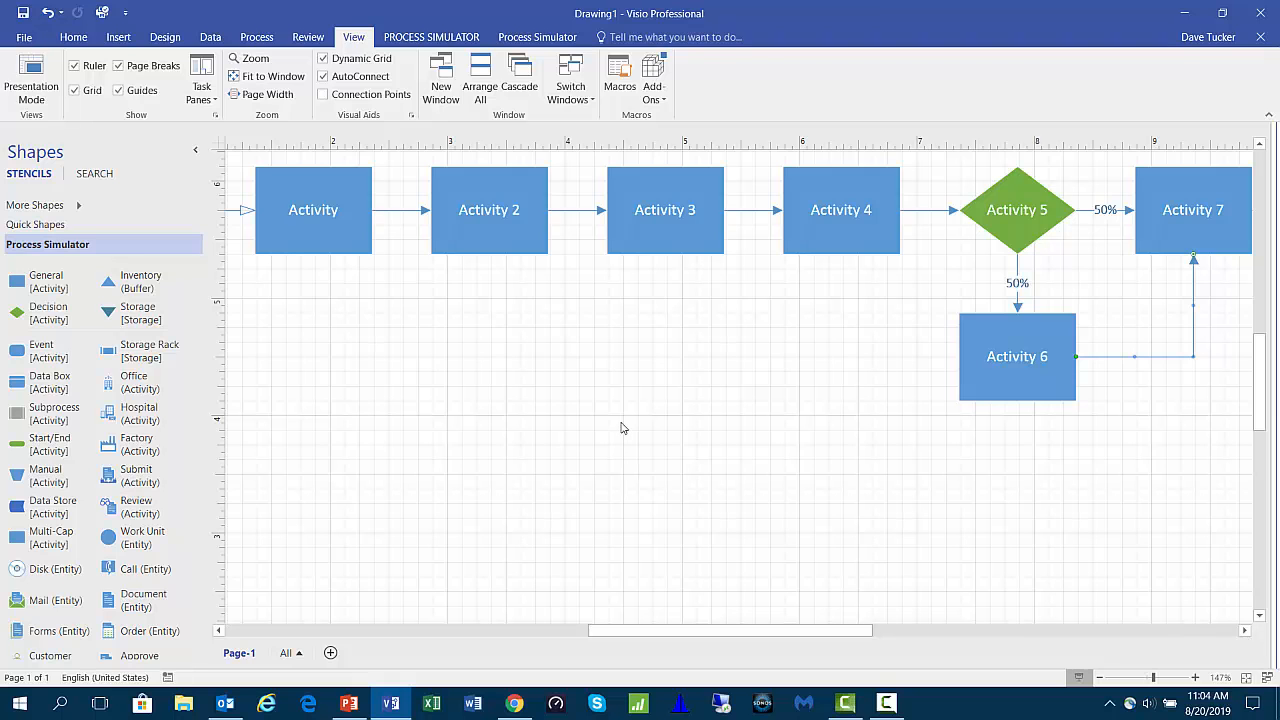
pyautogui.keyDown('ctrl'); pyautogui.scroll(-2, 620, 405); pyautogui.keyUp('ctrl')
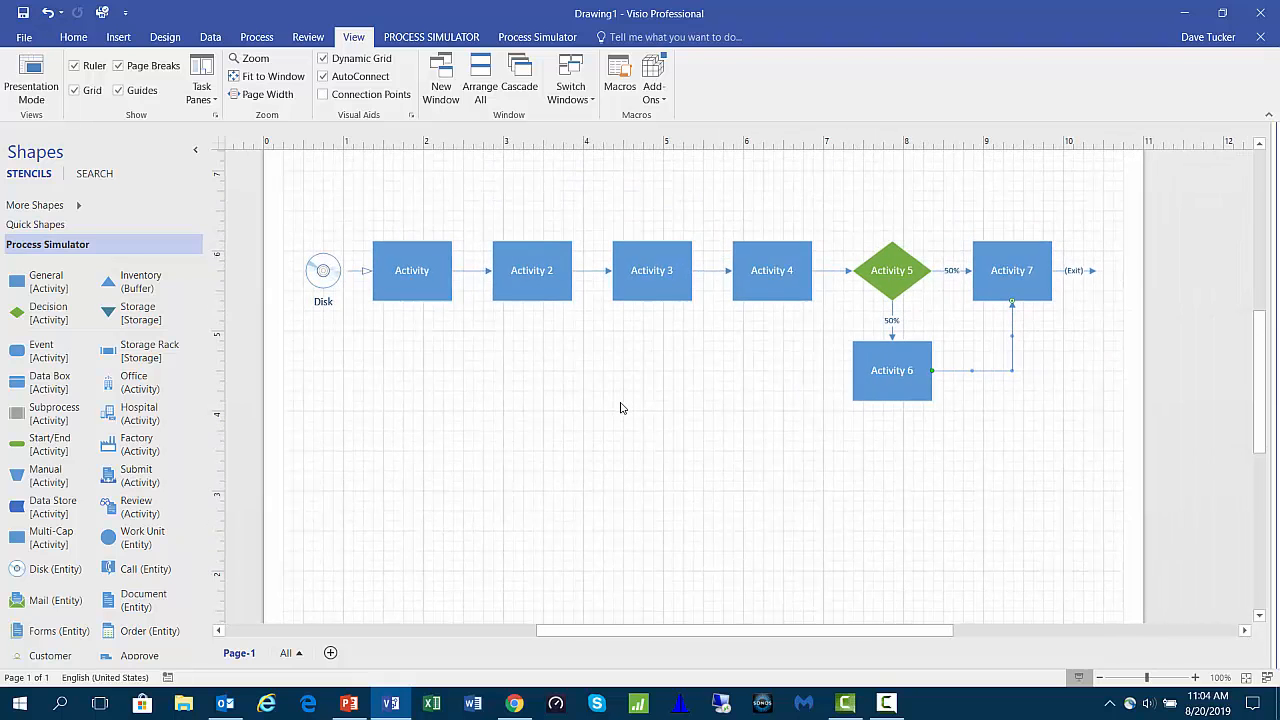
pyautogui.scroll(1, 627, 400)
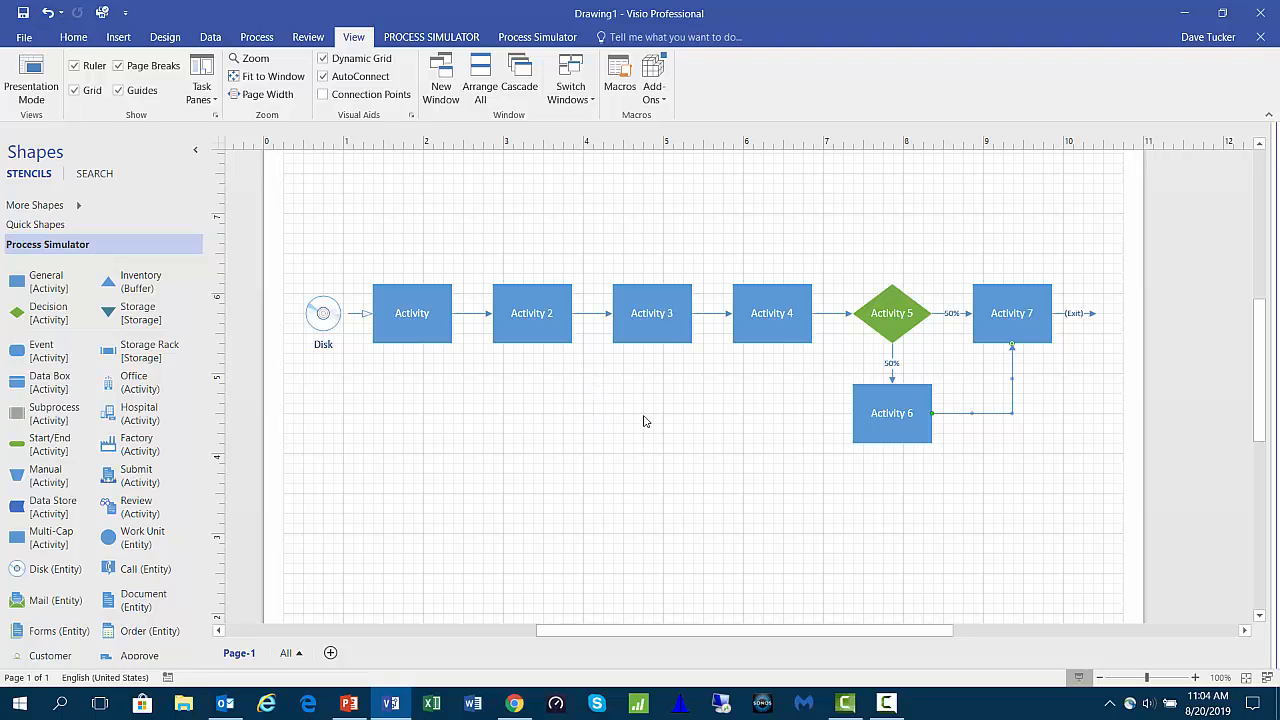
# - Label the first activity "Op 10" with "Clean and Prep" on a second line
pyautogui.click(524, 37)
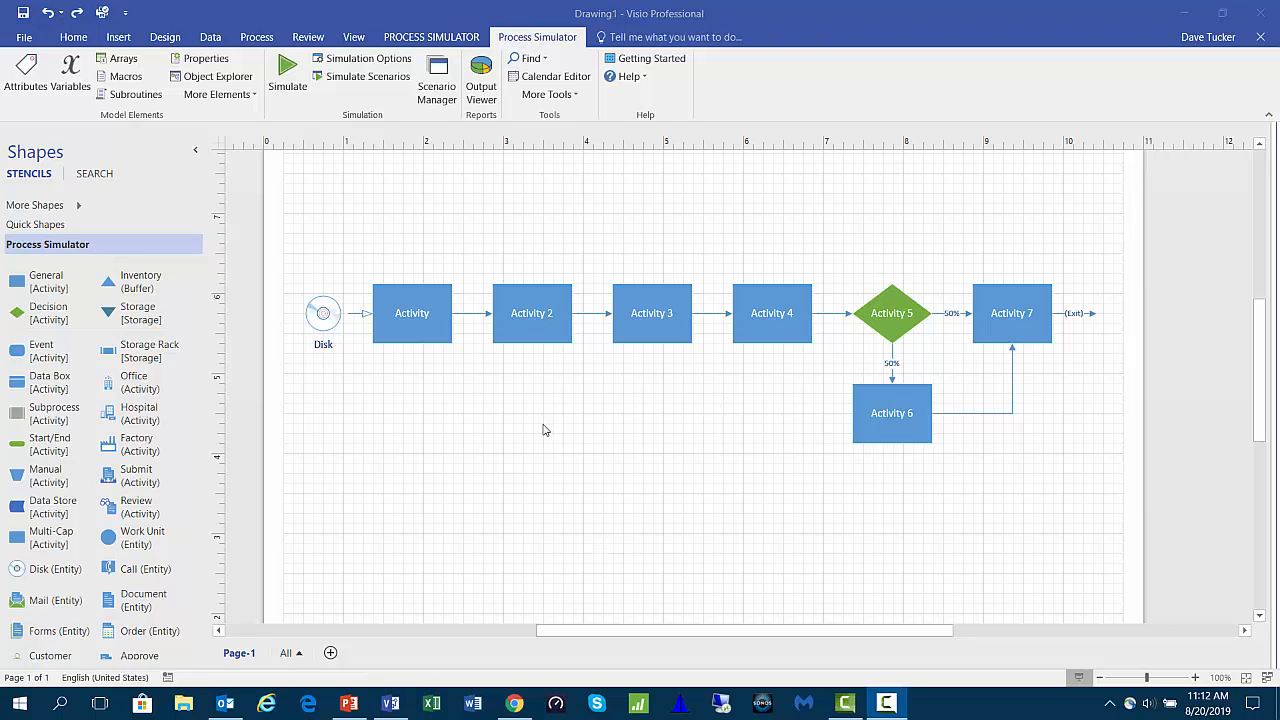
pyautogui.click(410, 329)
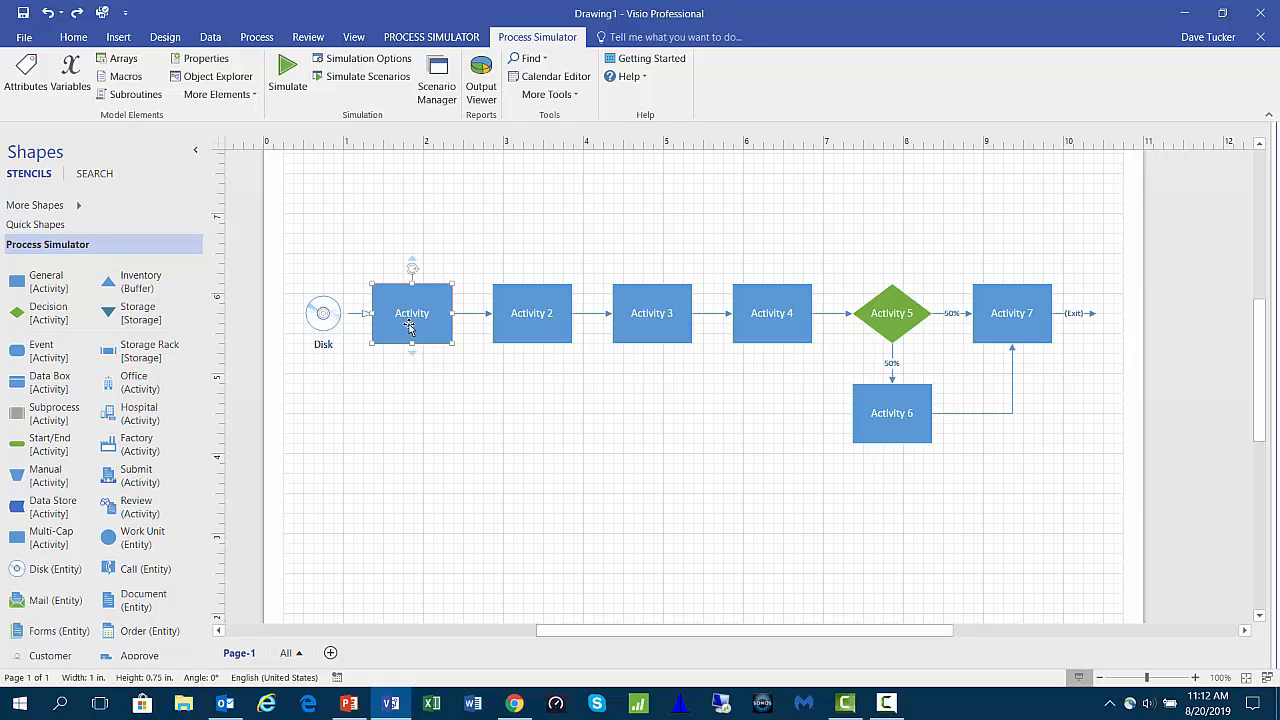
pyautogui.write('Op')
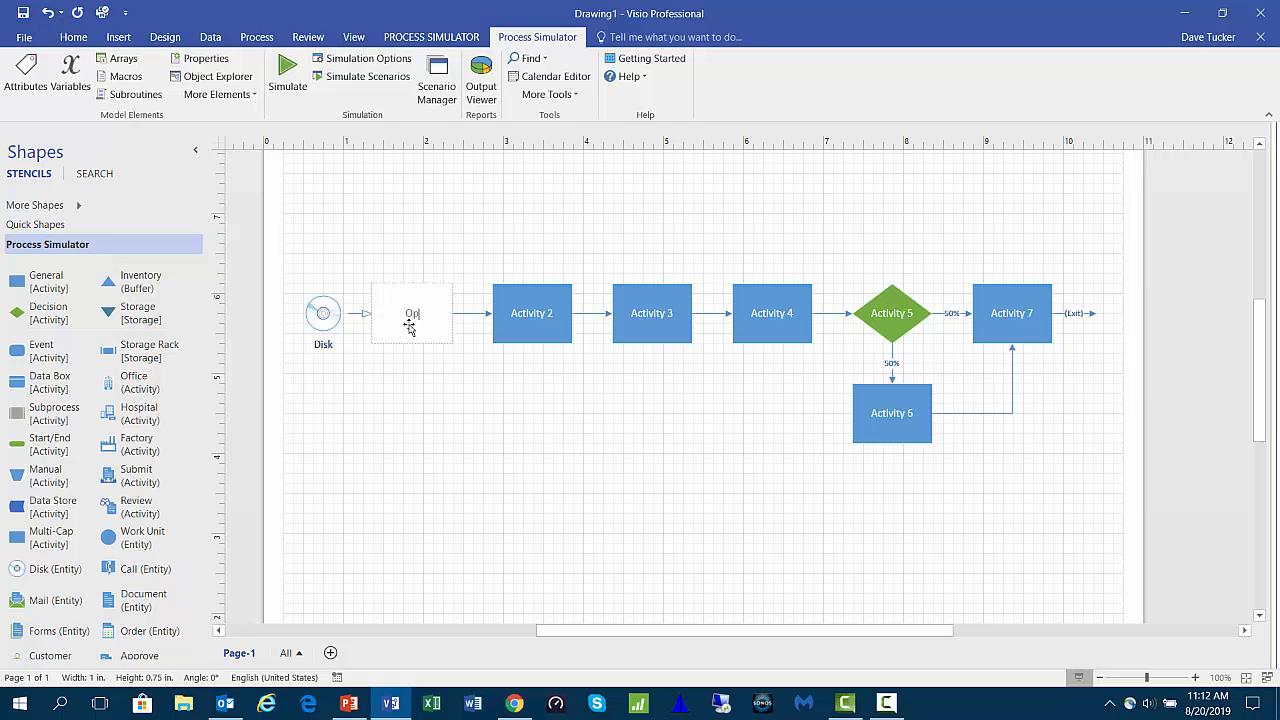
pyautogui.write(' 10')
pyautogui.press('Return')
pyautogui.write('Clean and Prep')
# - Label Activity 2 "Op 20" with "Vacuum Bake" on a second line
pyautogui.click(519, 314)
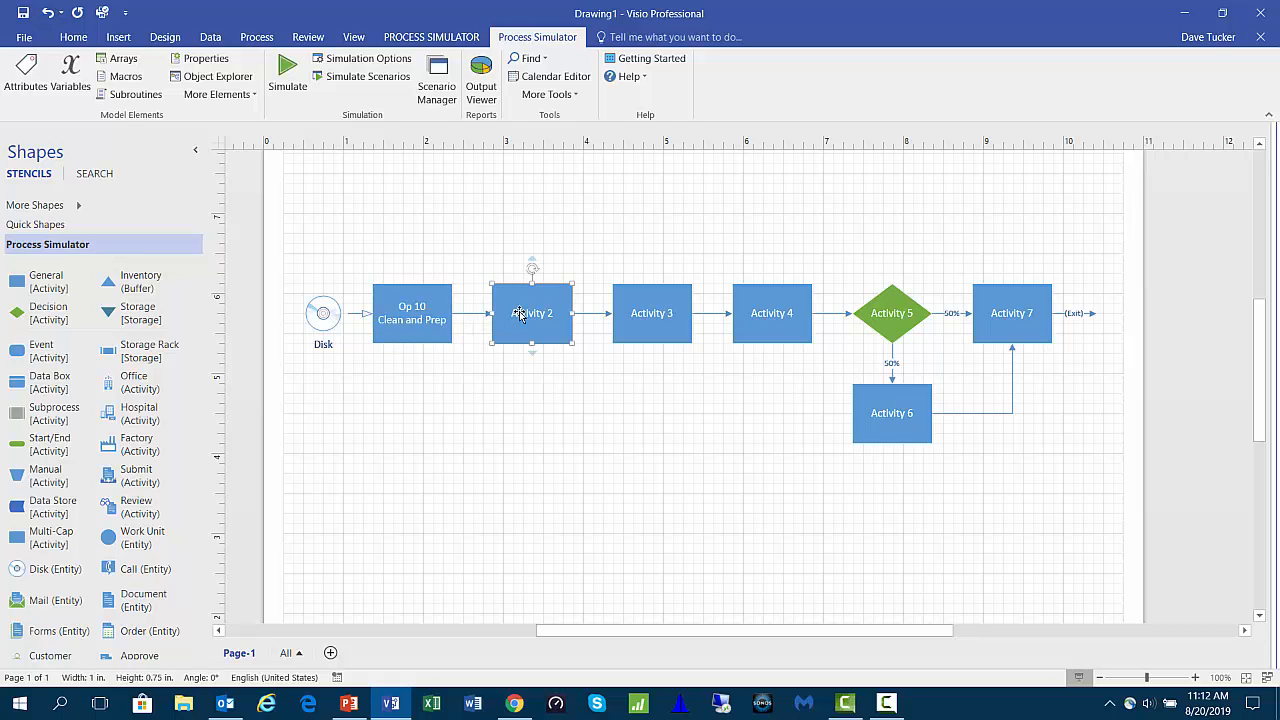
pyautogui.write('Op')
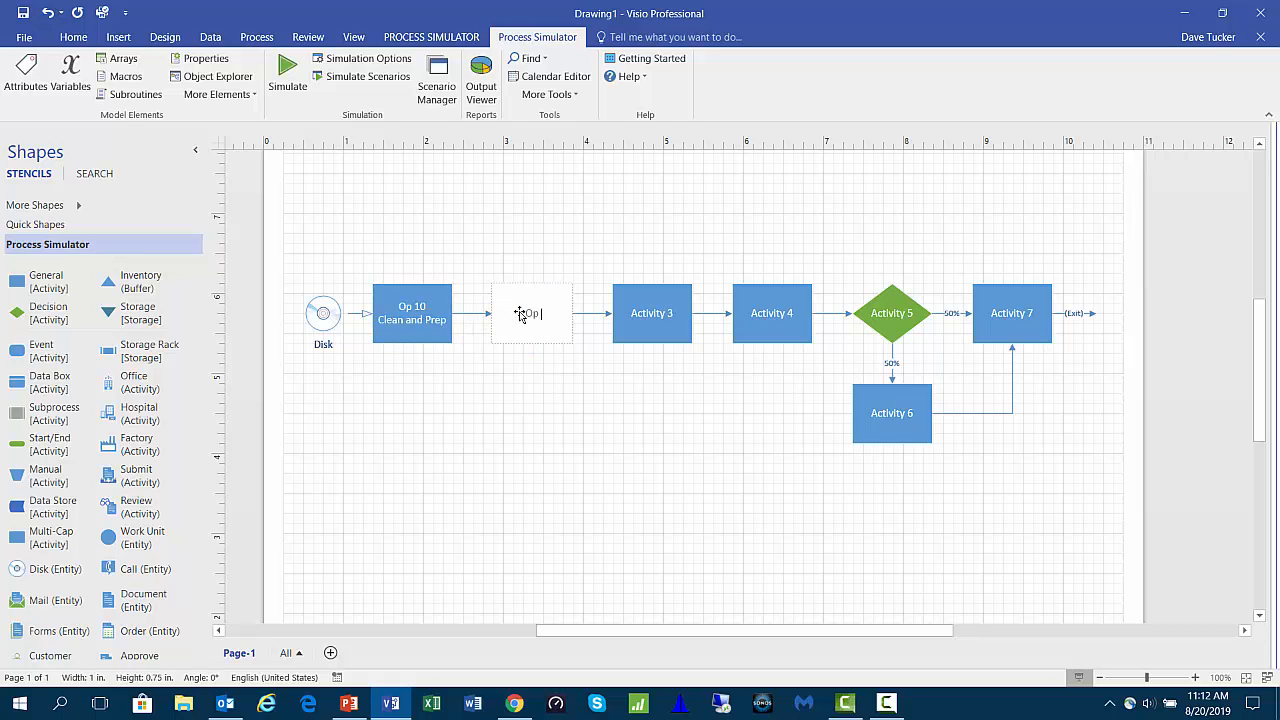
pyautogui.write(' 20')
pyautogui.press('Return')
pyautogui.write('Vacuum Bake')
# - Label Activity 3 "Op 30" with "Install PCB" on a second line
pyautogui.click(670, 319)
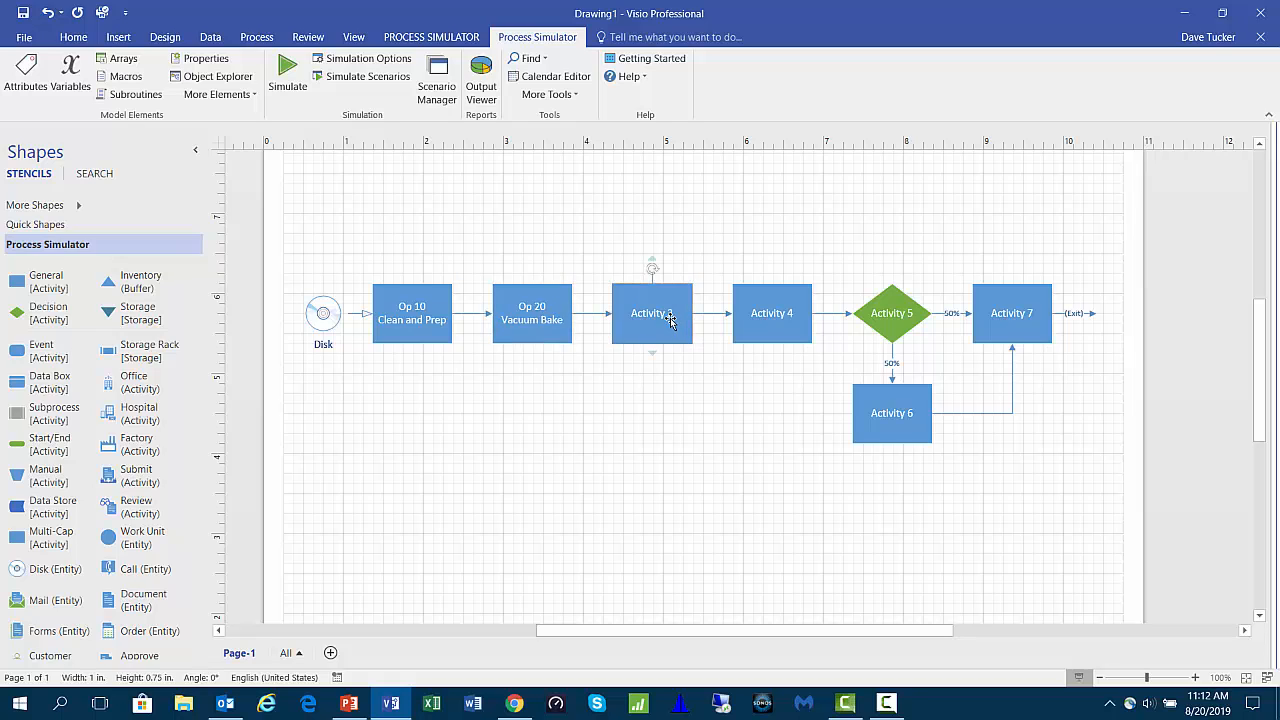
pyautogui.write('Op 30')
pyautogui.press('Return')
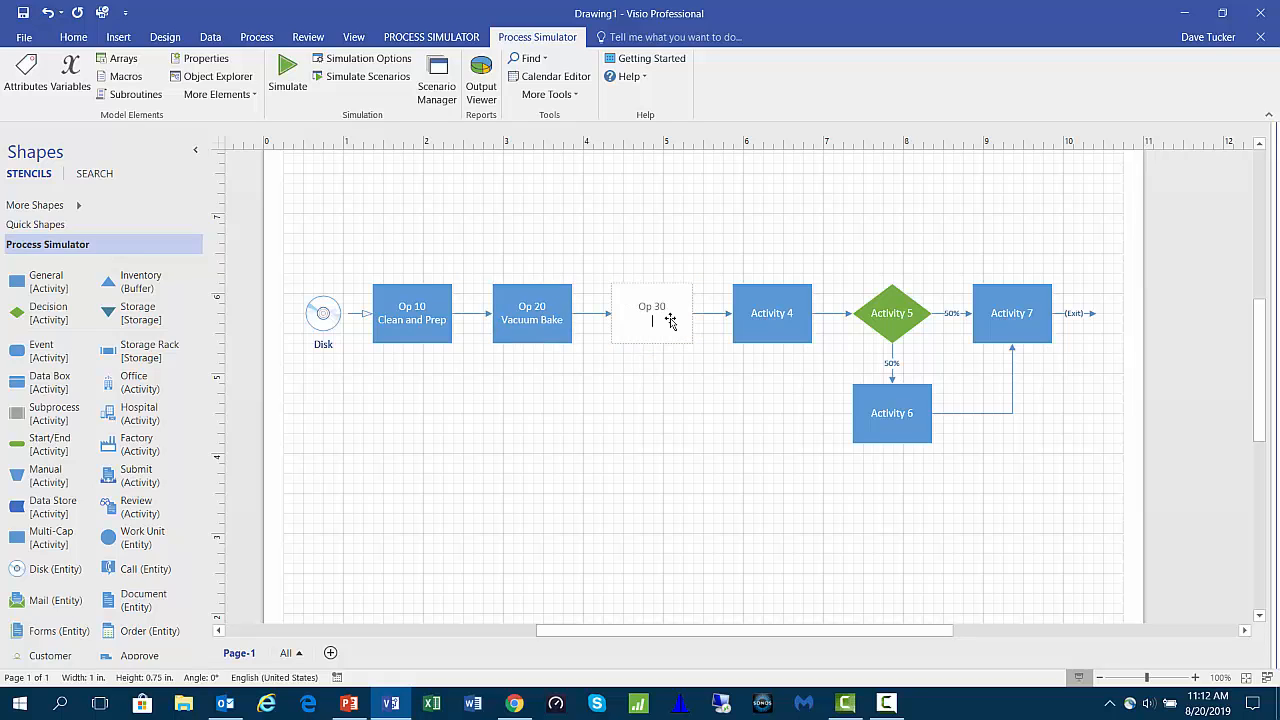
pyautogui.write('Install PCB')
# - Label Activity 4 "Op 40" with "Inspect and Test" on a second line
pyautogui.click(761, 318)
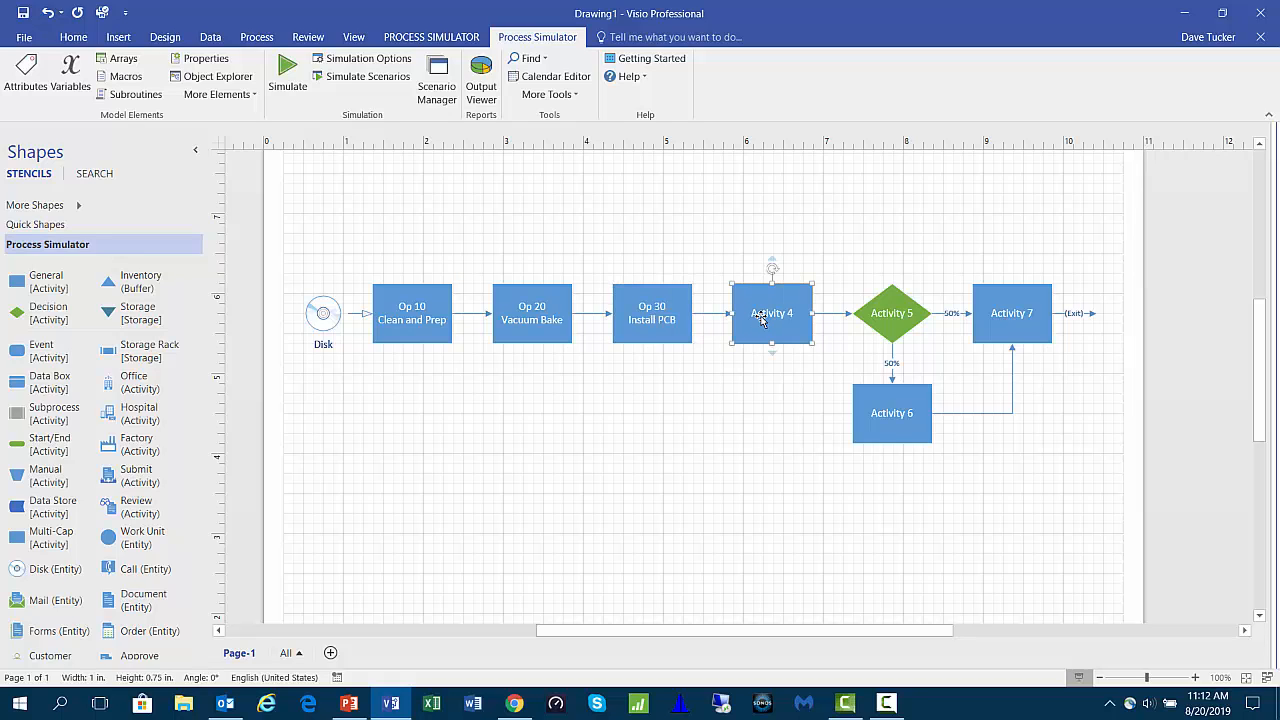
pyautogui.write('Op 40')
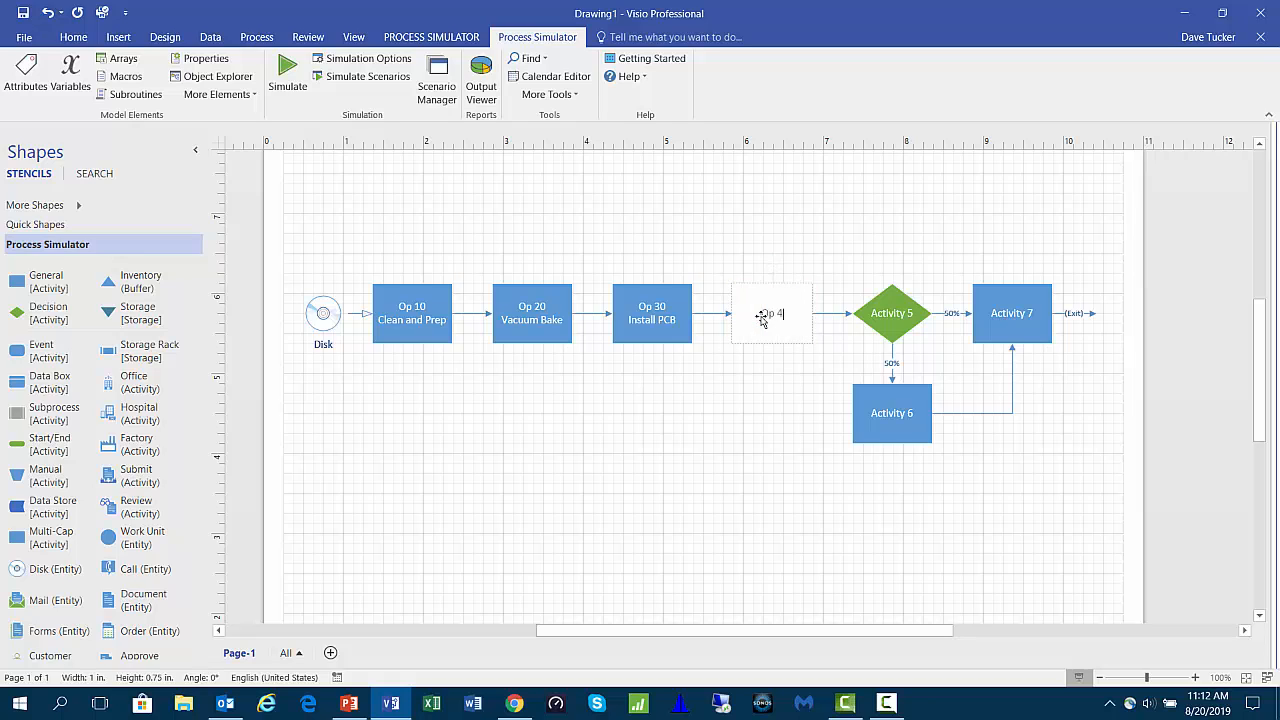
pyautogui.press('Return')
pyautogui.write('Inspect and')
pyautogui.write('Test')
# - Label the decision diamond "Pass Test?"
pyautogui.click(892, 313)
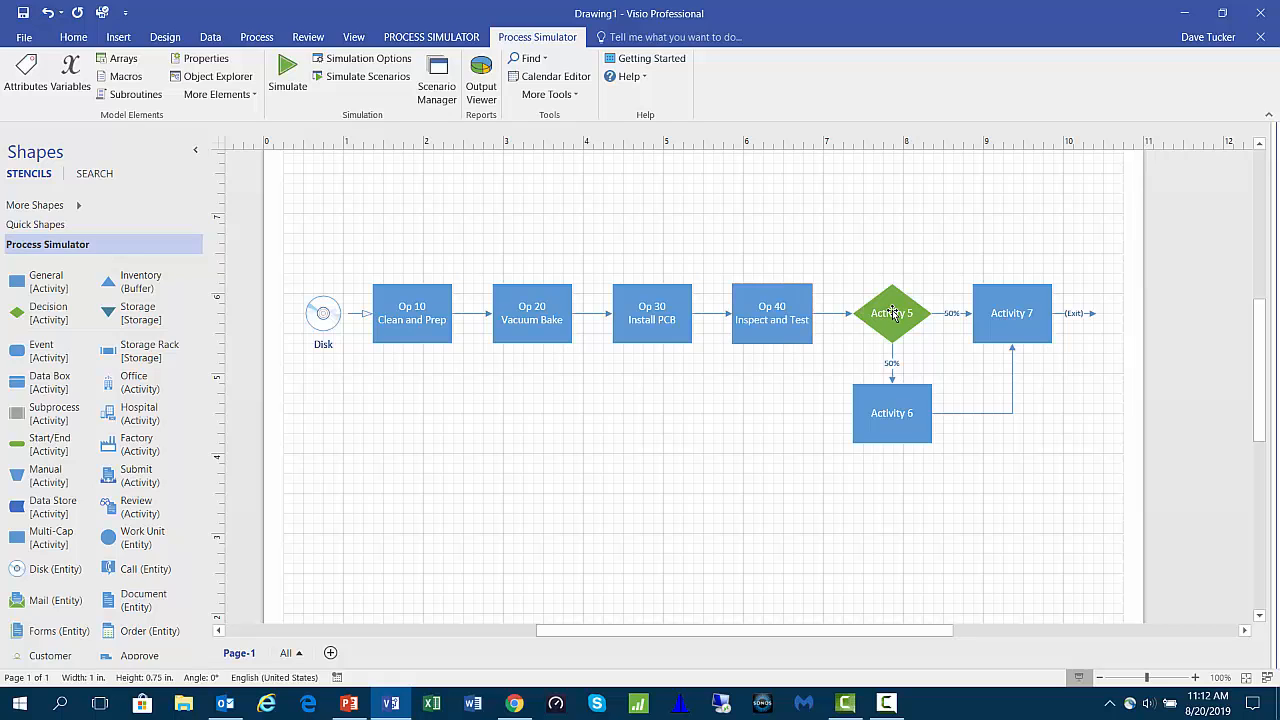
pyautogui.doubleClick(893, 313)
pyautogui.write('Pas')
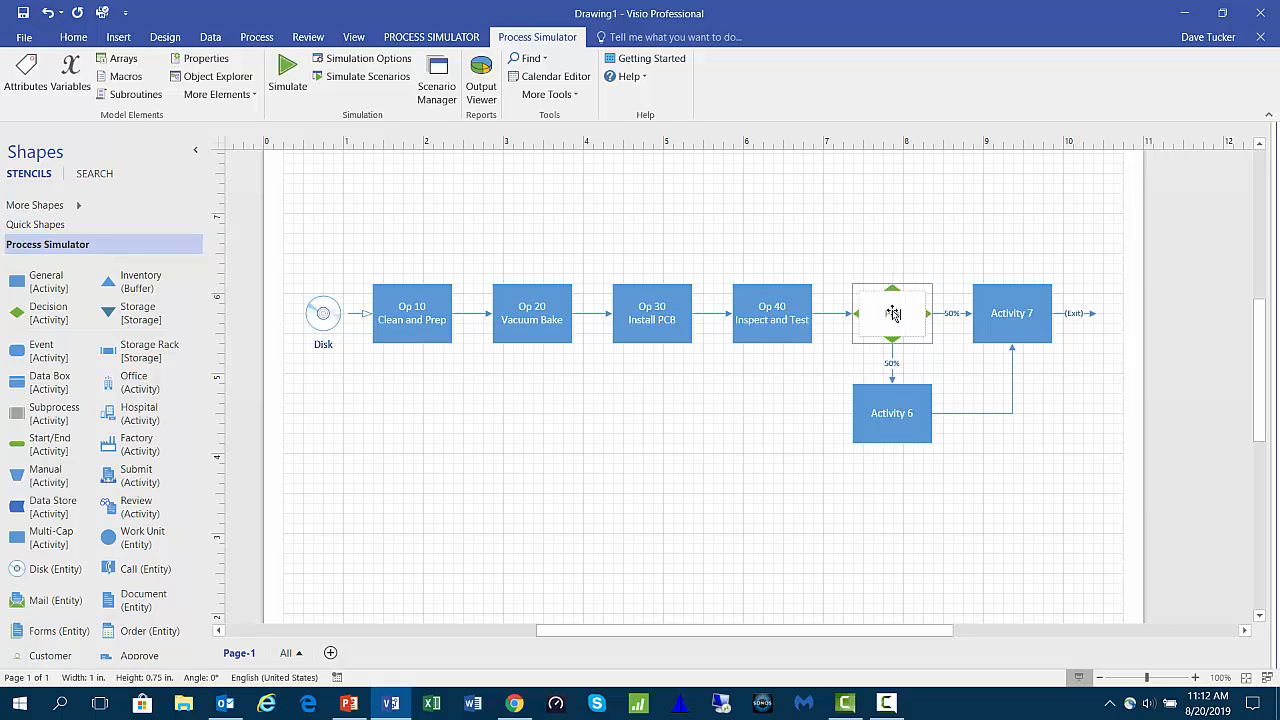
pyautogui.write('s Test?')
# - Label Activity 6 "Op 45" with "Rework" on a second line
pyautogui.click(893, 425)
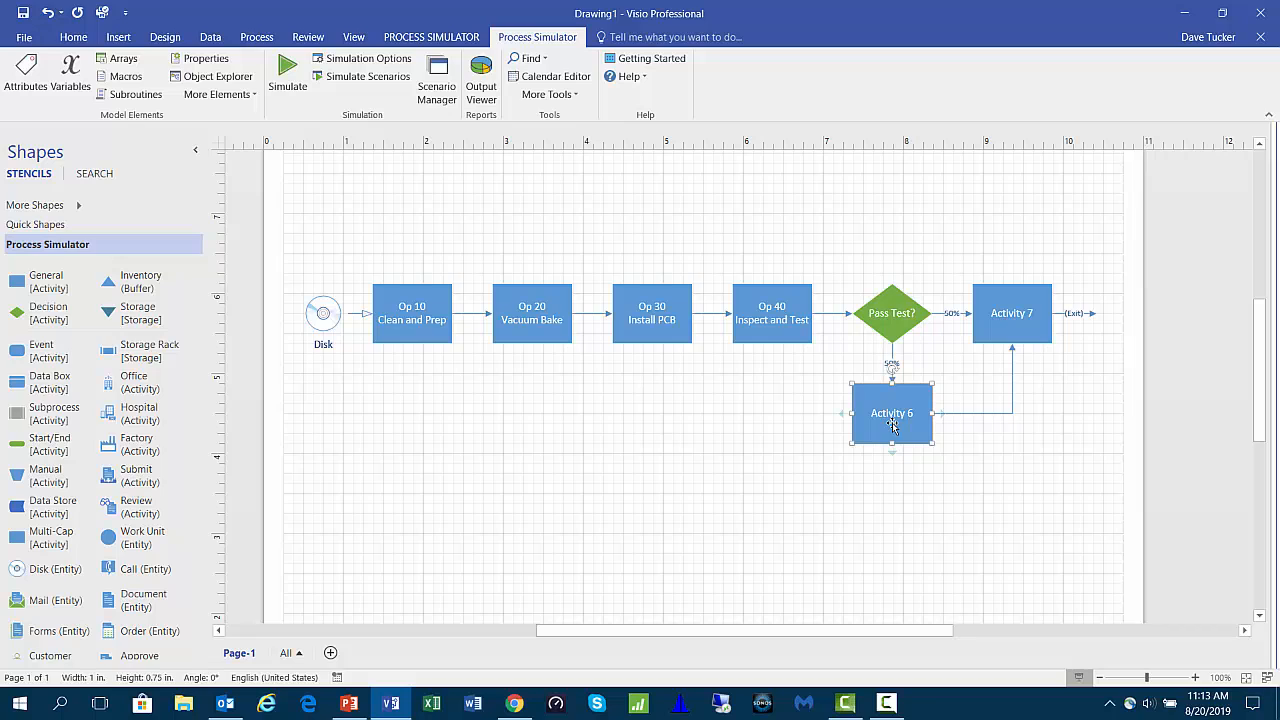
pyautogui.write('Op 45')
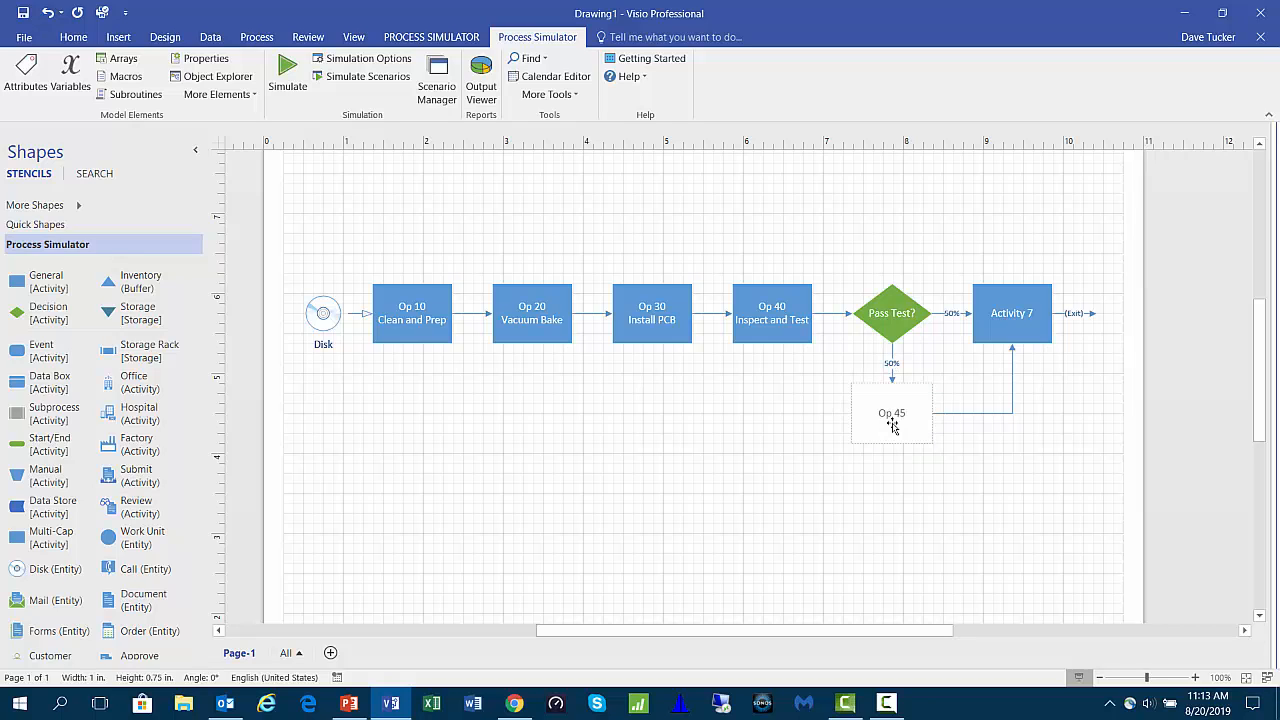
pyautogui.press('Return')
pyautogui.write('Rework')
# - Label Activity 7 "Op 50" with "Record Unit Statistics" below it
pyautogui.click(1027, 322)
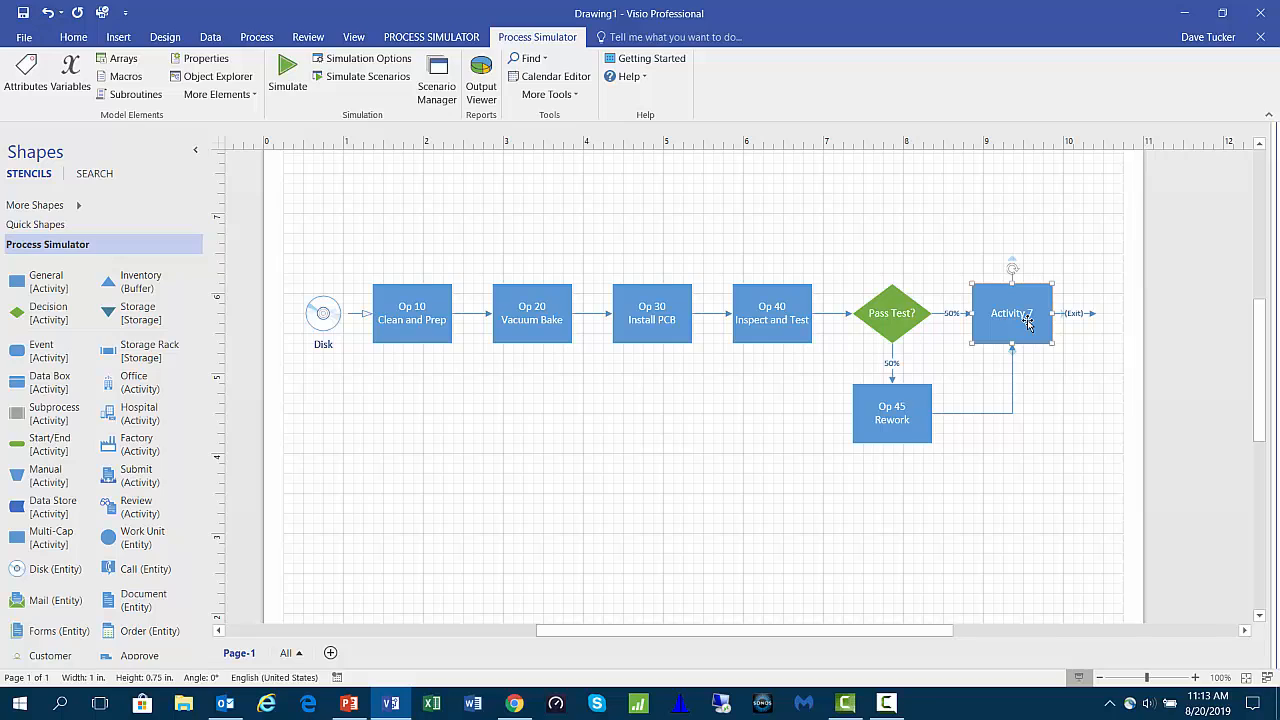
pyautogui.write('Op 50')
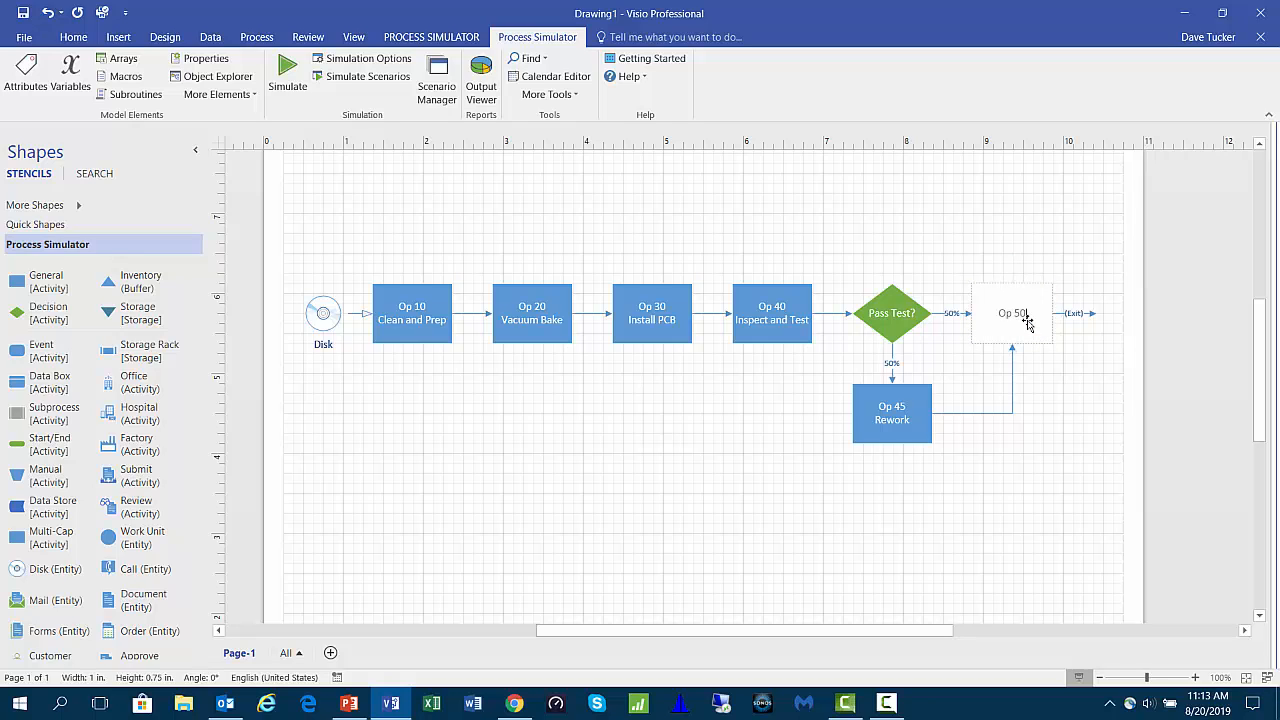
pyautogui.press('Return')
pyautogui.write('Record Ce')
pyautogui.write('it Statistics')
pyautogui.write('ics')
pyautogui.click(614, 428)
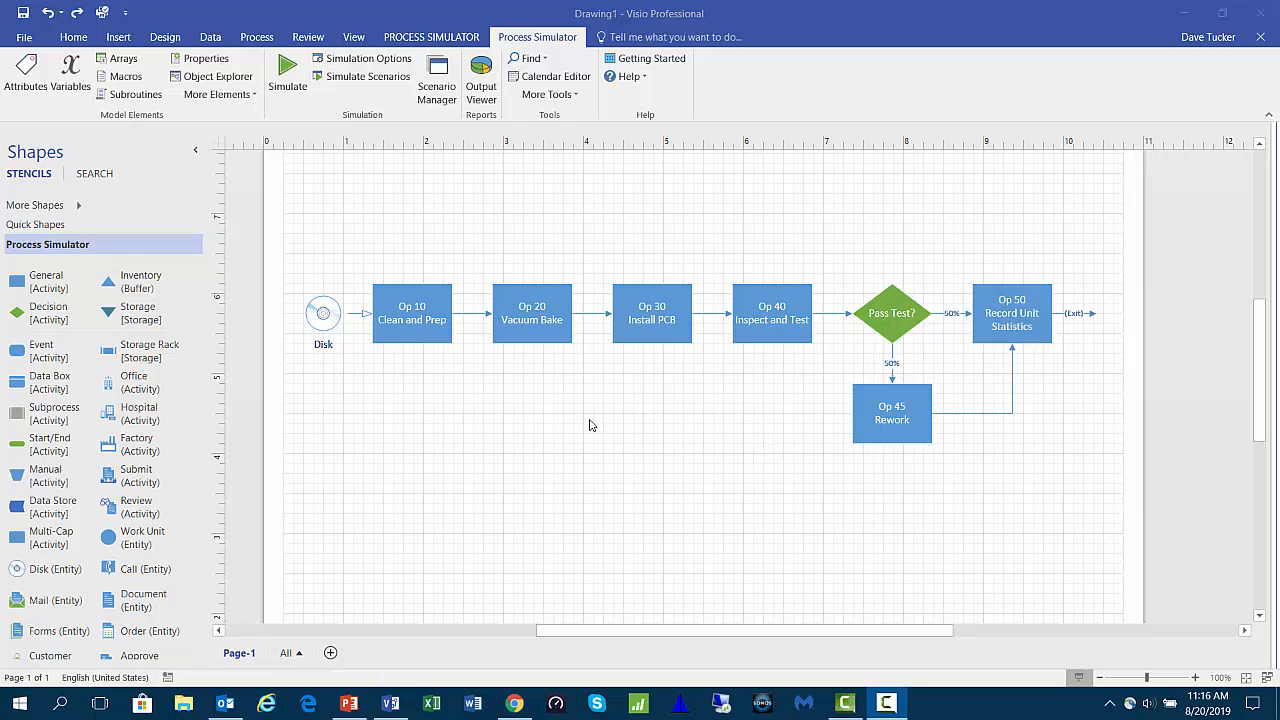
# - Rename the disk entity at the start of the process flow to "PCB"
pyautogui.click(323, 325)
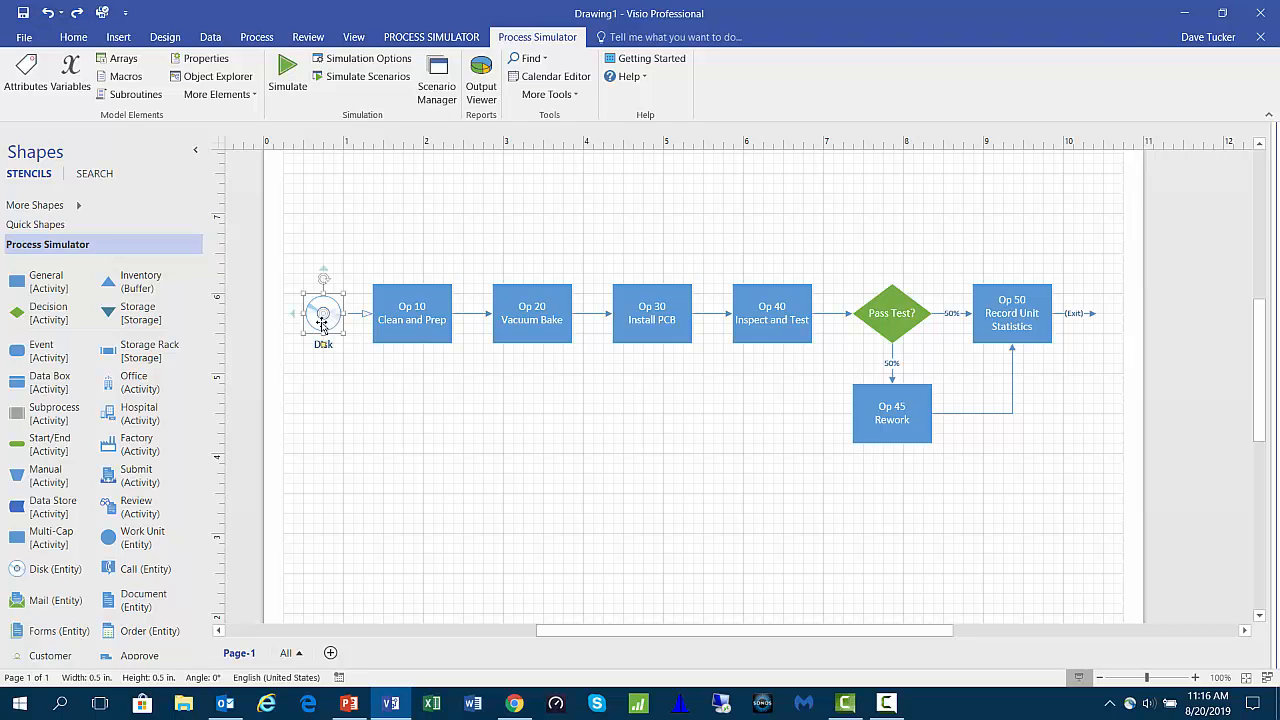
pyautogui.write('PCB')
pyautogui.click(382, 429)
# - Set the routing percentage from the Pass Test? decision down to Op 45 Rework to 20%
pyautogui.scroll(1, 406, 428)
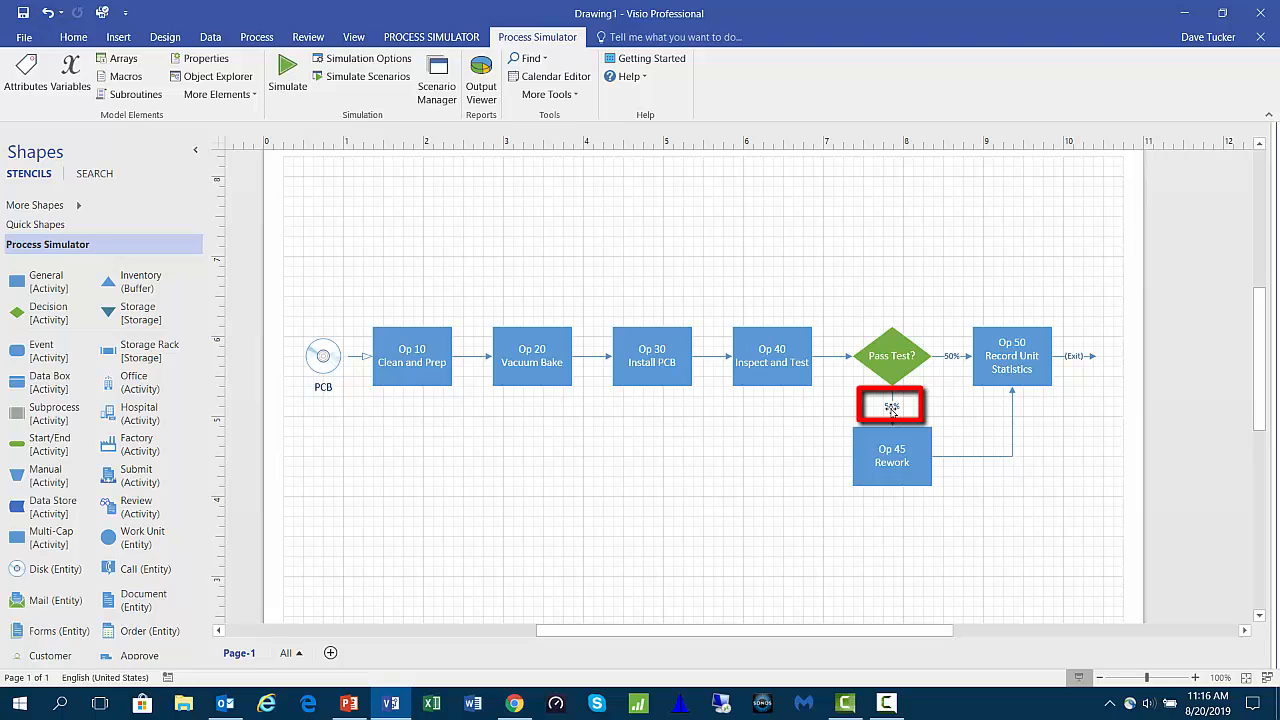
pyautogui.doubleClick(892, 409)
pyautogui.click(891, 409)
pyautogui.press('BackSpace')
pyautogui.write('2')
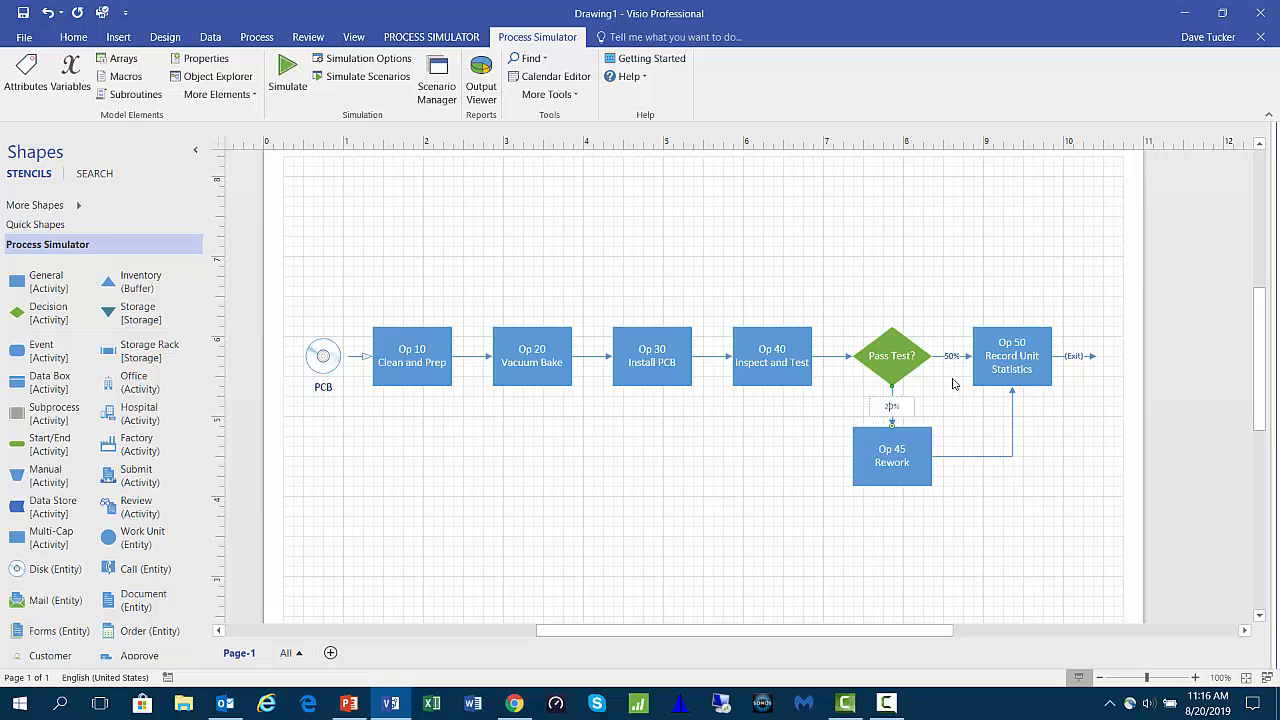
pyautogui.click(950, 405)
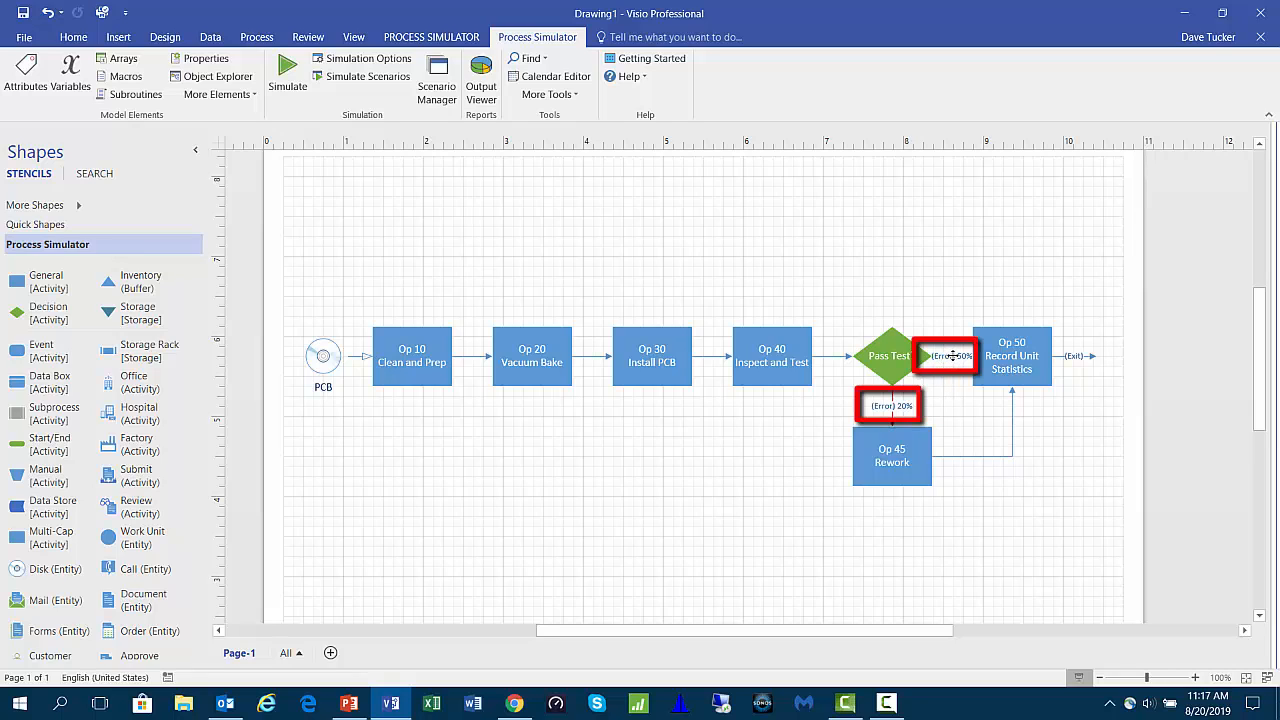
# - Set the routing percentage from the Pass Test? decision to Op 50 to 80%
pyautogui.doubleClick(953, 360)
pyautogui.click(950, 359)
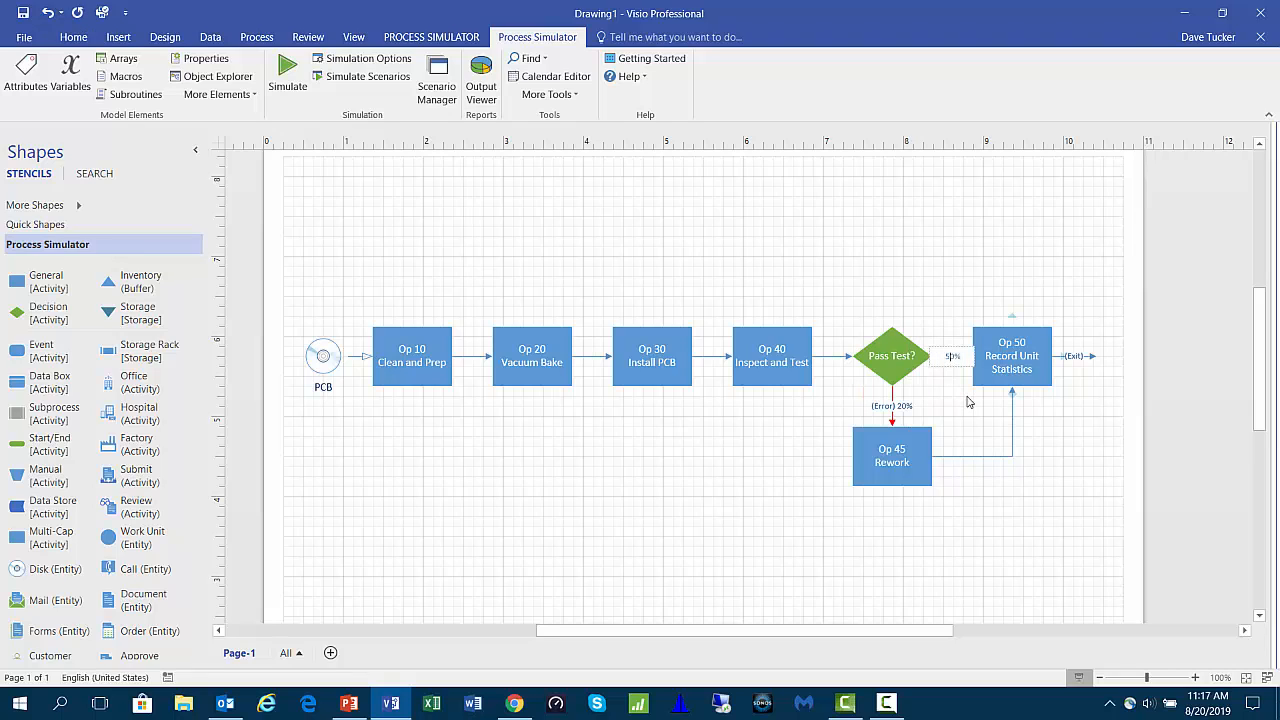
pyautogui.write('8')
pyautogui.click(955, 425)
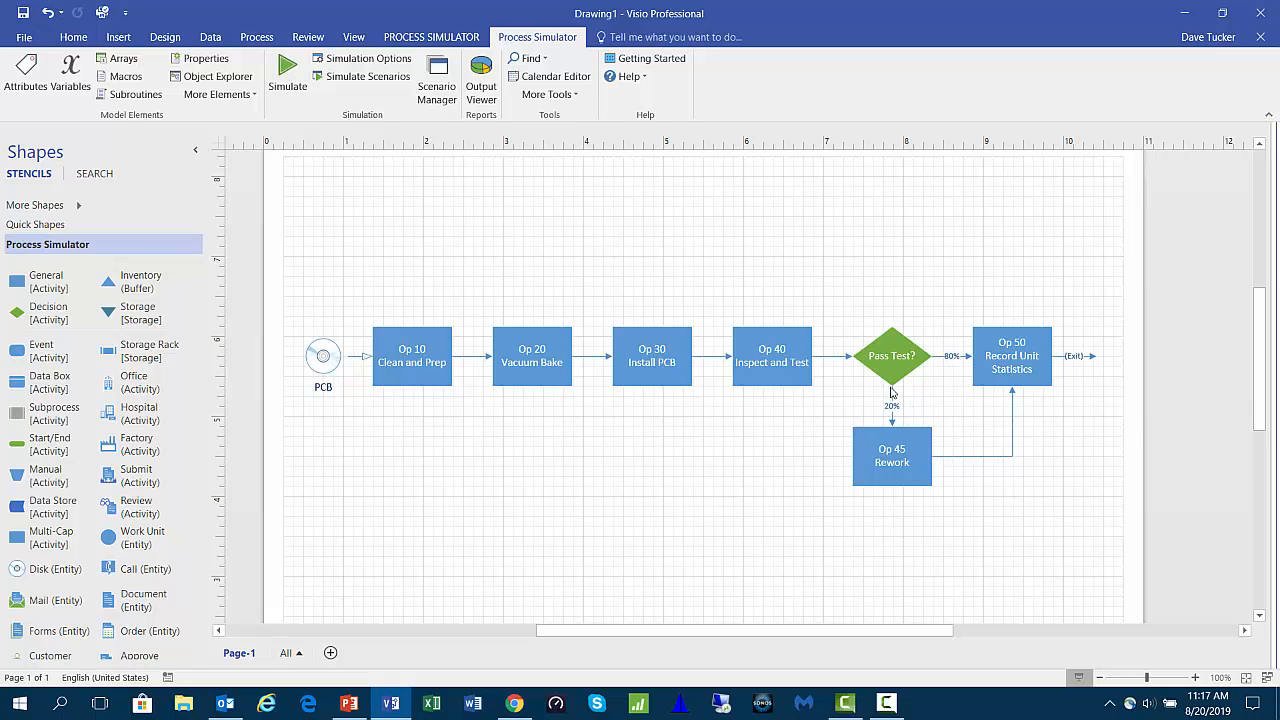
# - Place an Assembly resource above Op 10 and a Worker resource above the Pass Test? decision
pyautogui.scroll(-1, 281, 486)
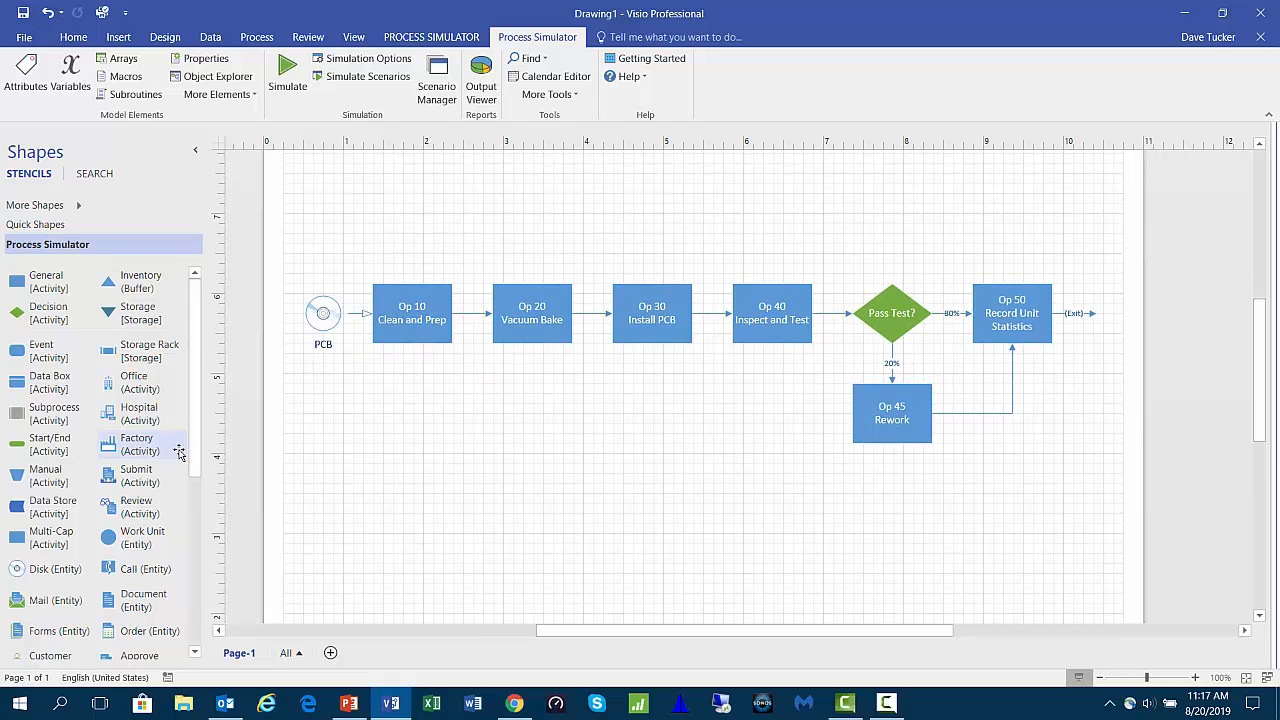
pyautogui.moveTo(195, 405); pyautogui.dragTo(201, 554)
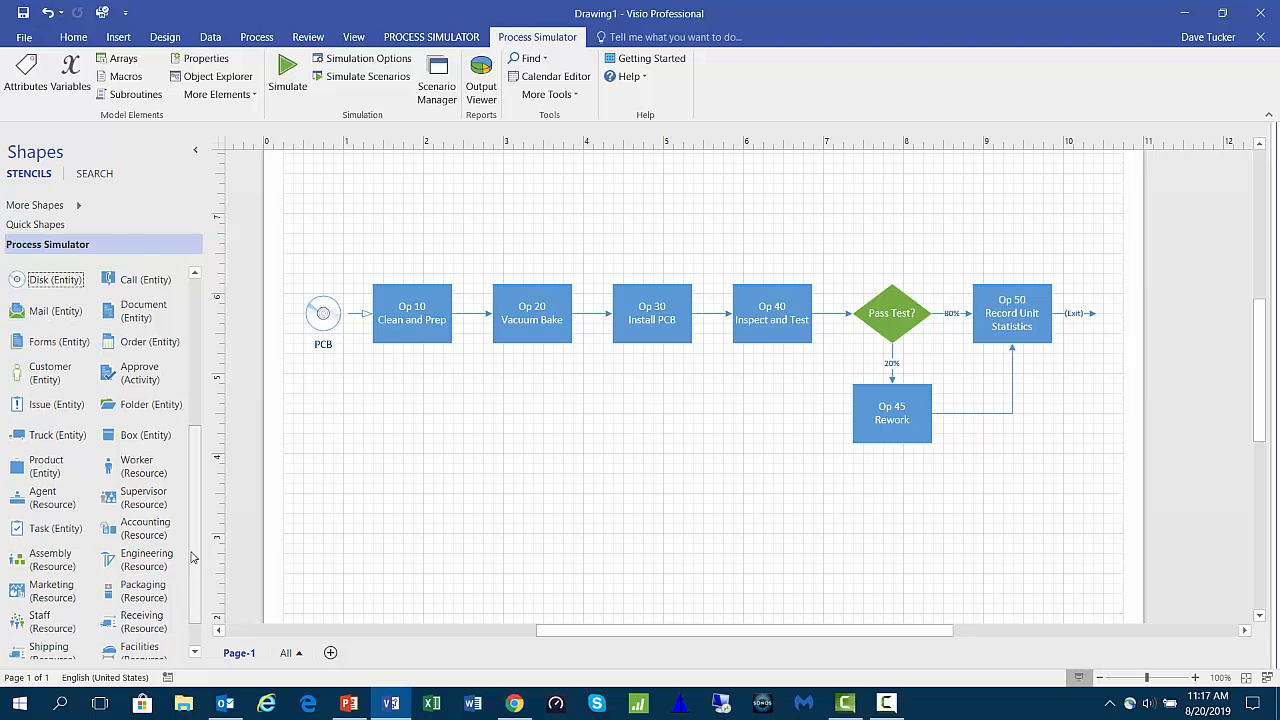
pyautogui.moveTo(18, 560); pyautogui.dragTo(415, 216)
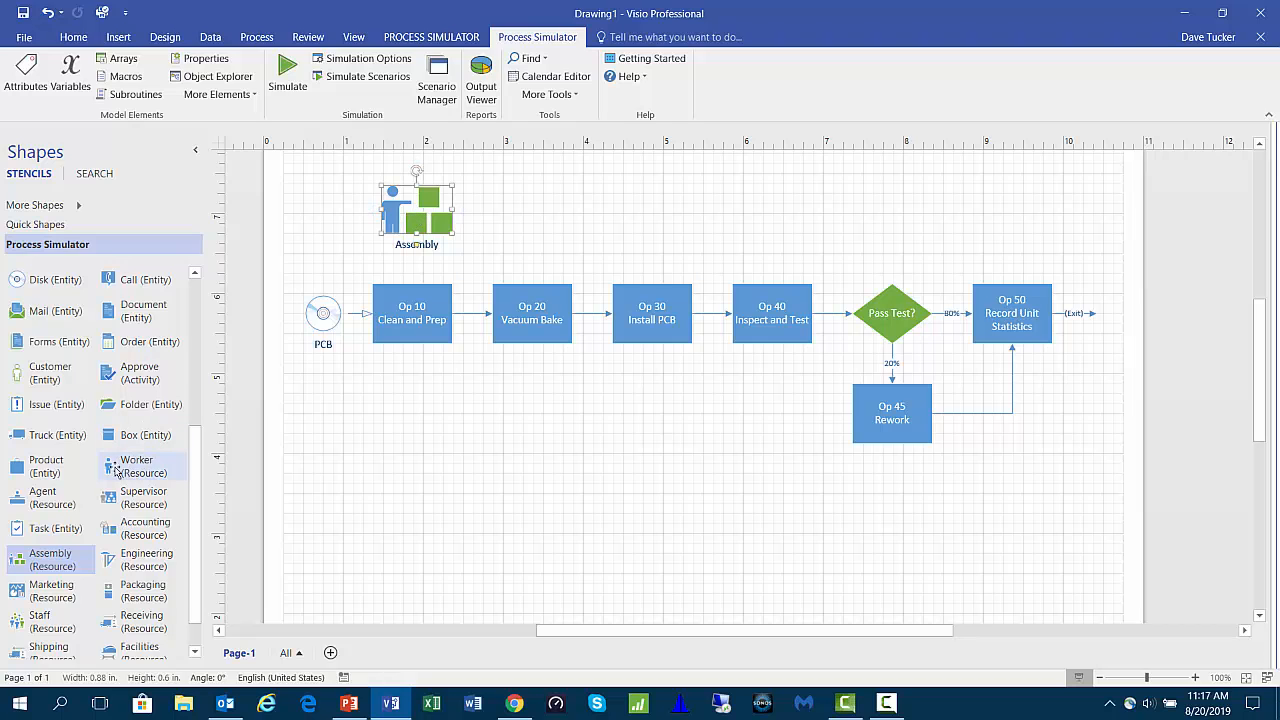
pyautogui.moveTo(108, 467); pyautogui.dragTo(900, 217)
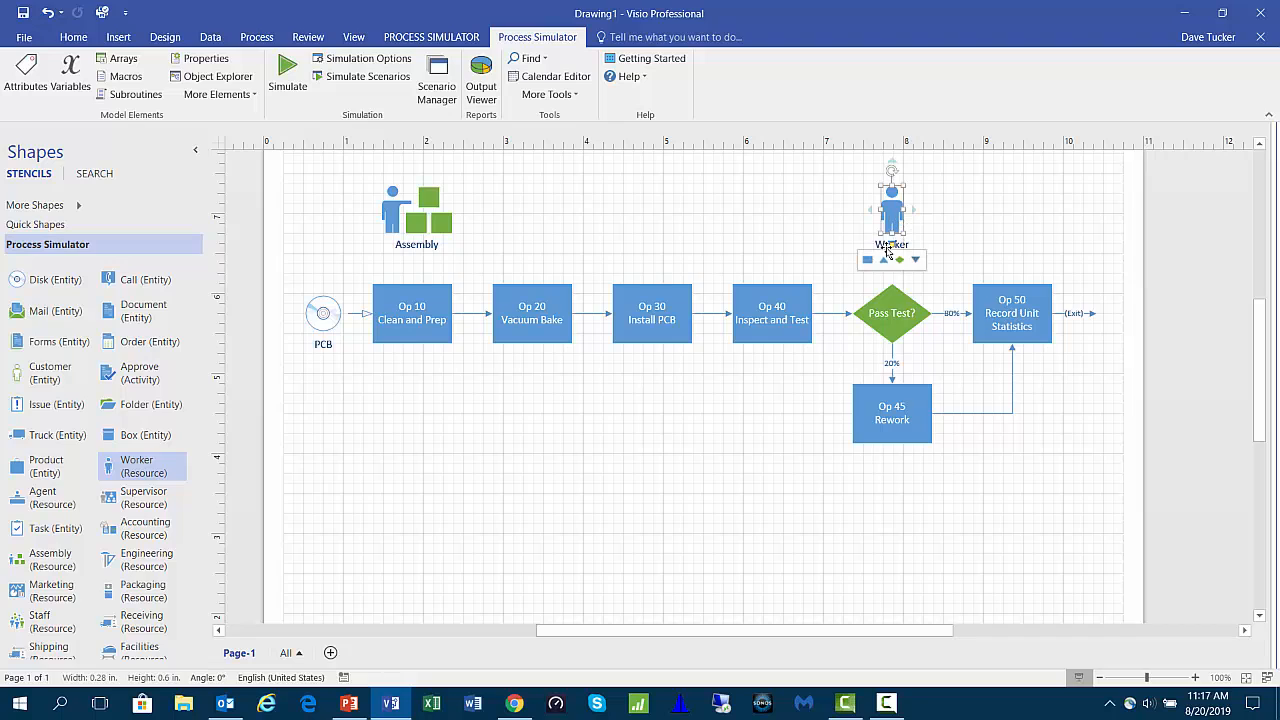
# - Rename the Worker resource above the decision to "Inspector"
pyautogui.doubleClick(884, 245)
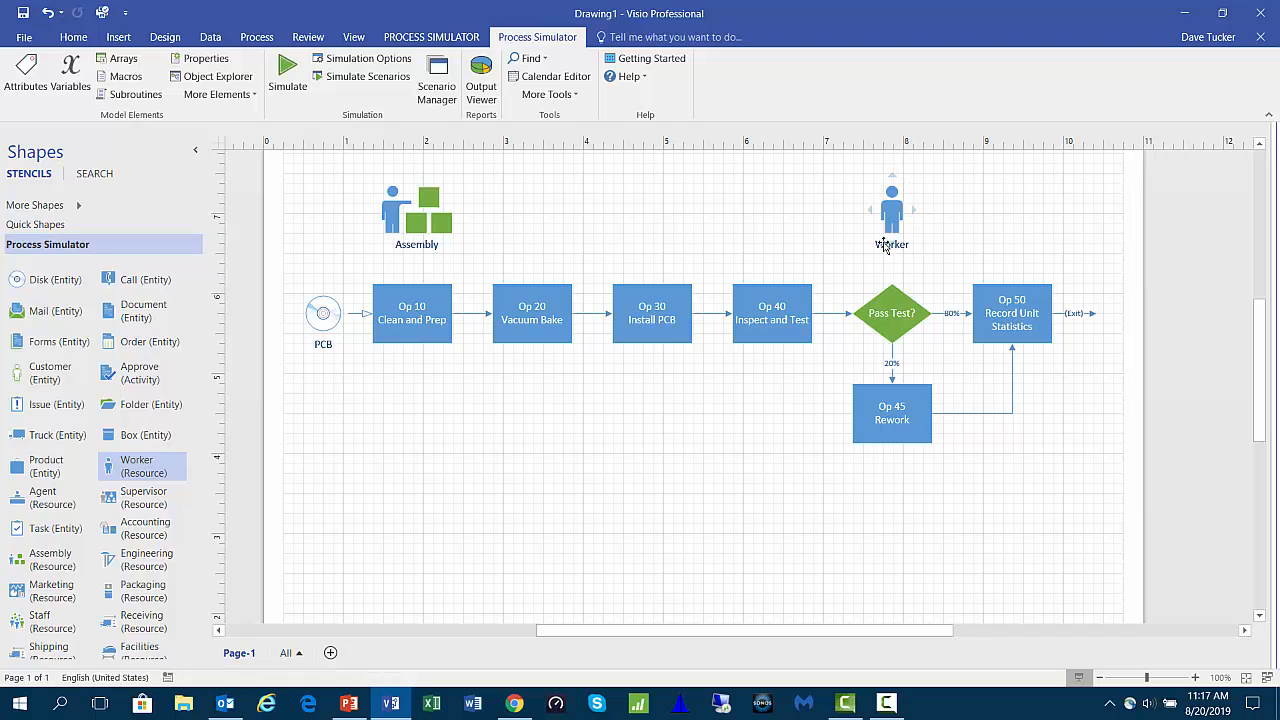
pyautogui.click(884, 246)
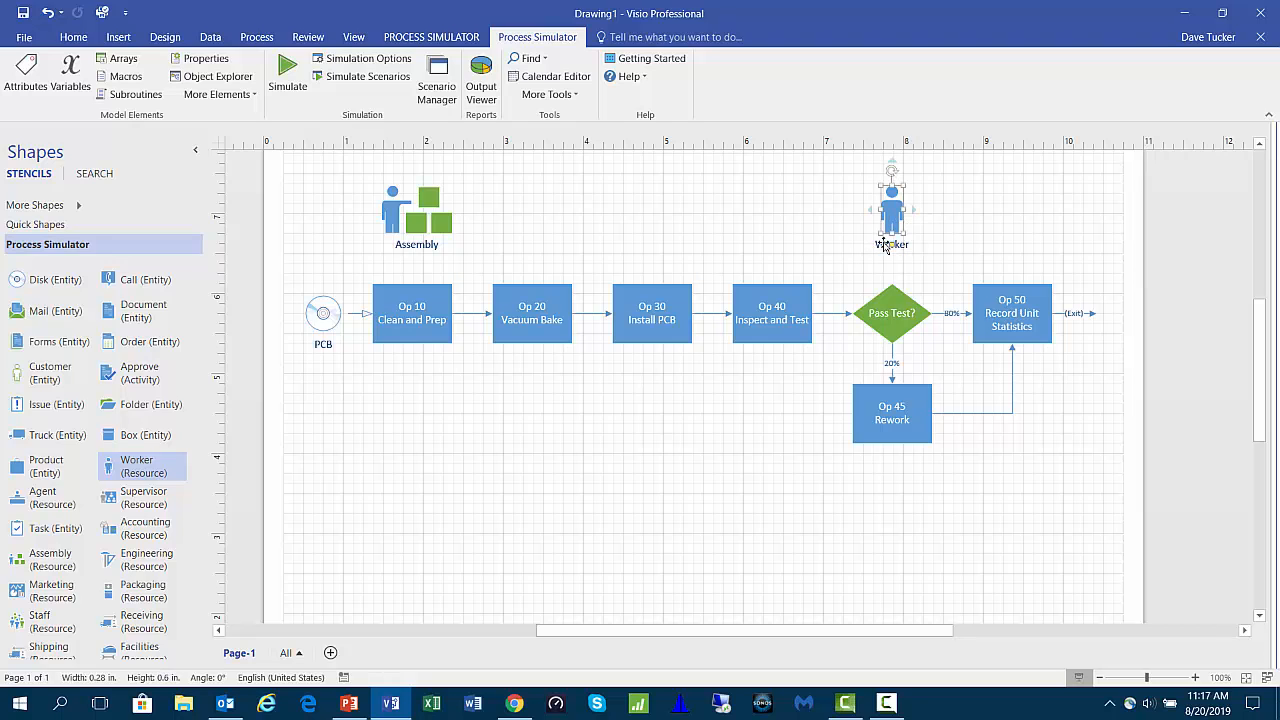
pyautogui.write('Inspector')
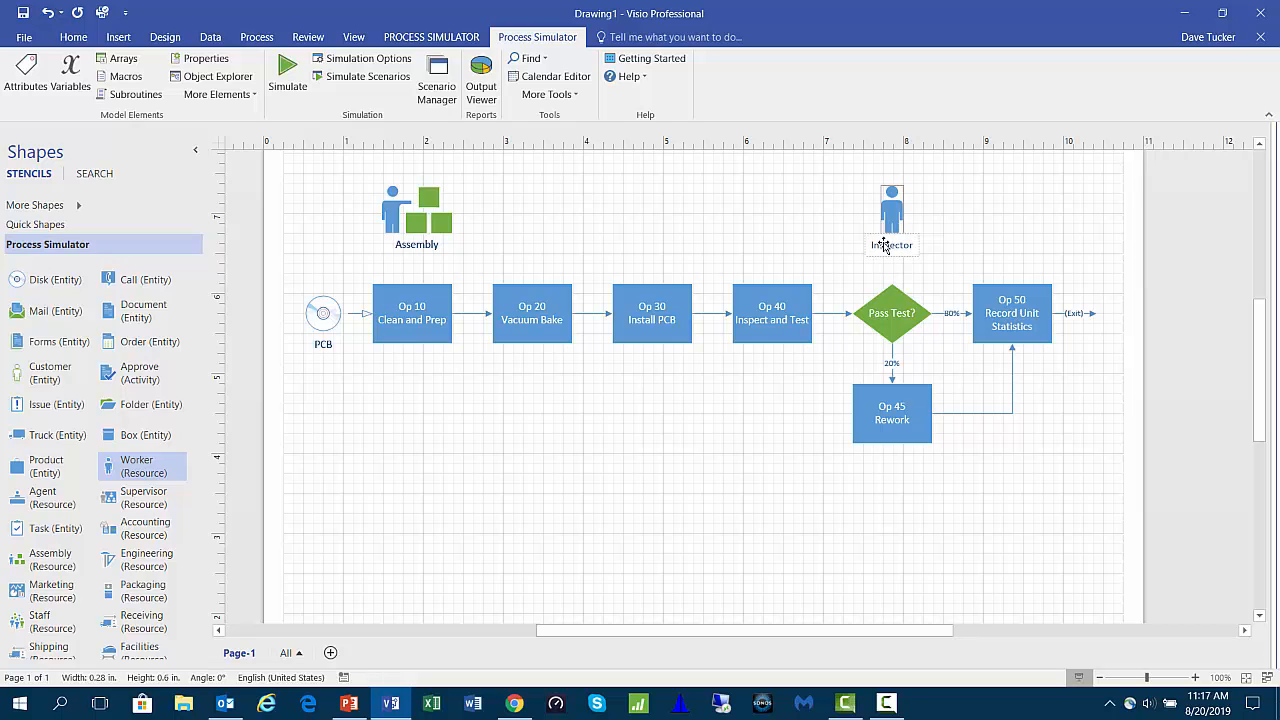
# - Rename the Assembly resource above Op 10 to "Line Operator"
pyautogui.click(416, 246)
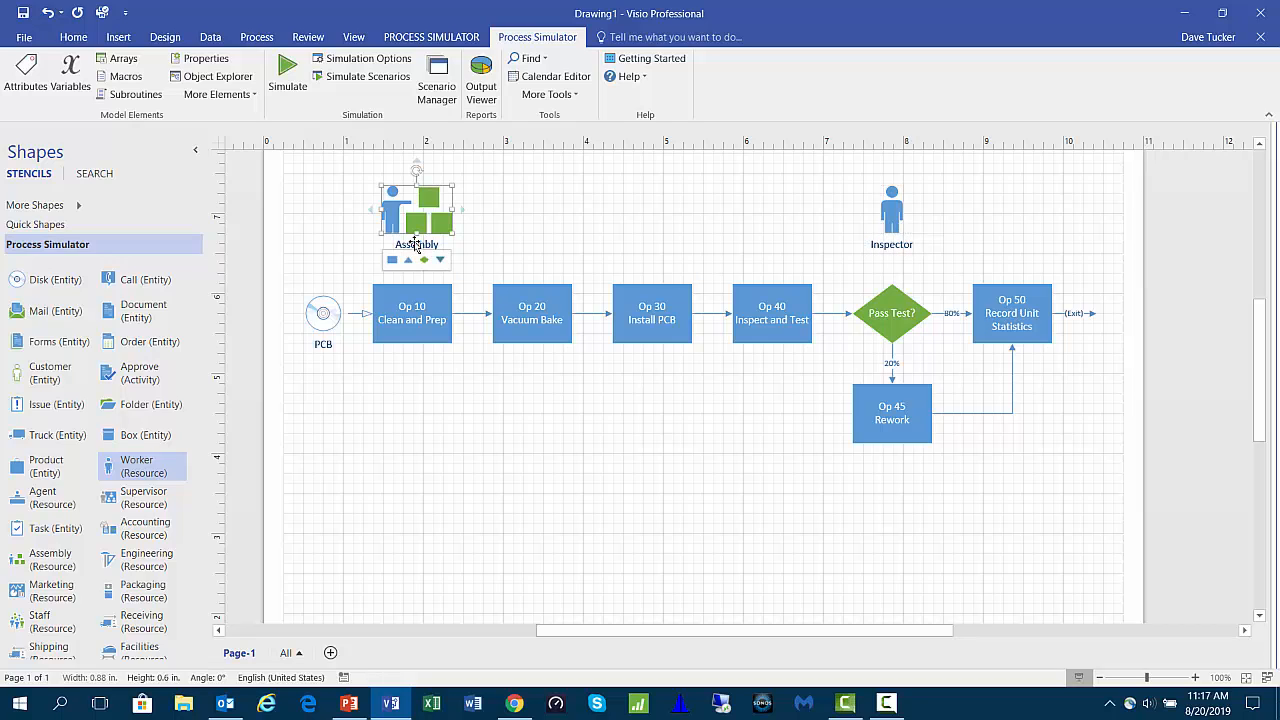
pyautogui.write('Line Oper')
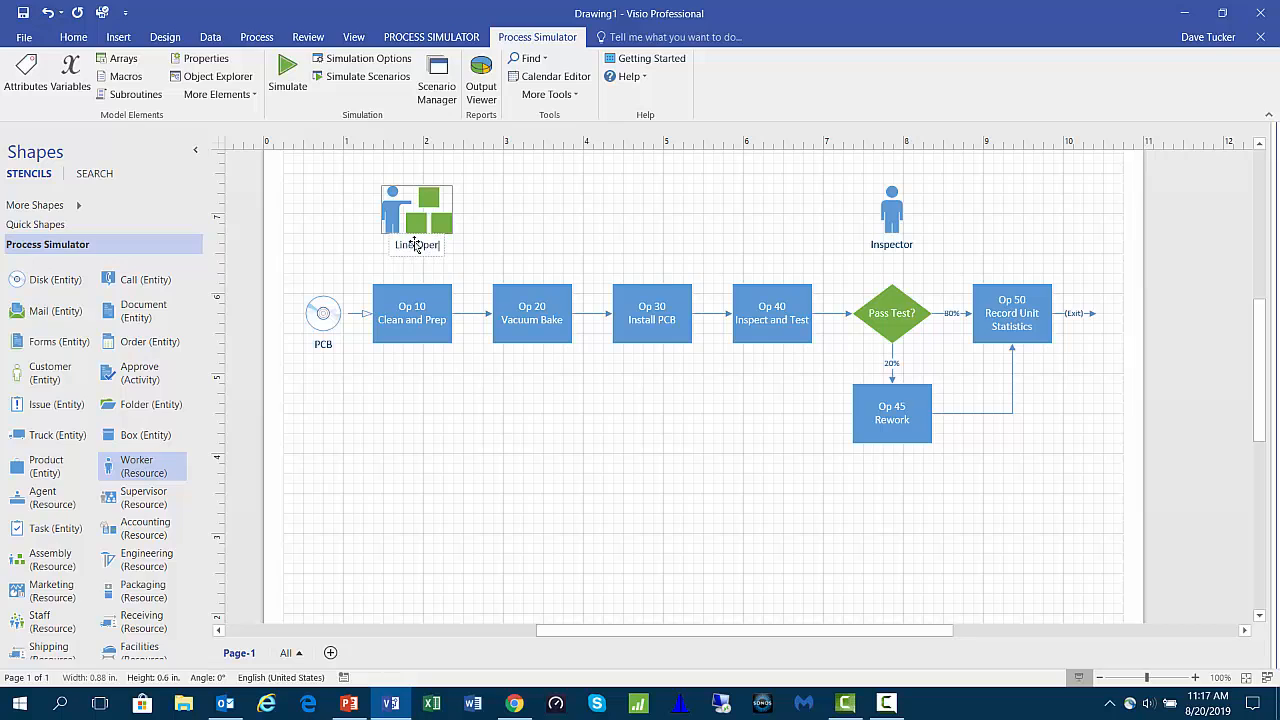
pyautogui.write('ator')
pyautogui.click(634, 237)
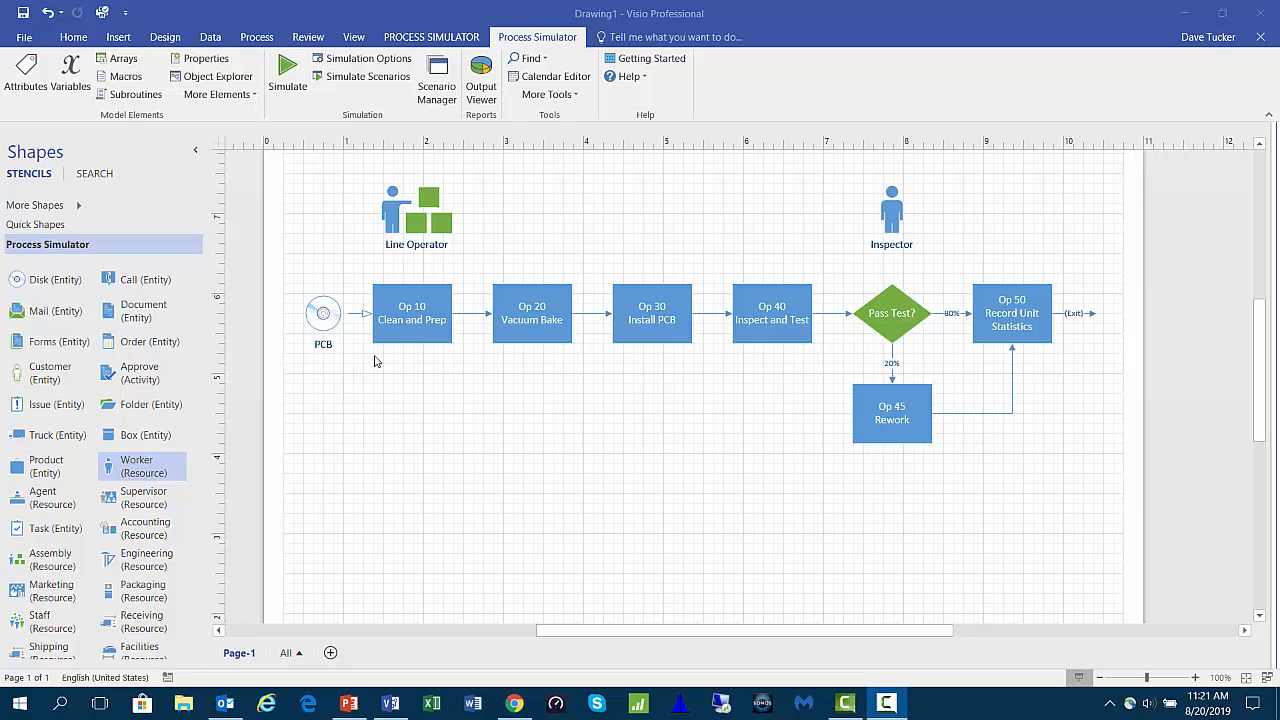
# - Open the properties of the arrival connector between the PCB entity and Op 10
pyautogui.click(357, 314)
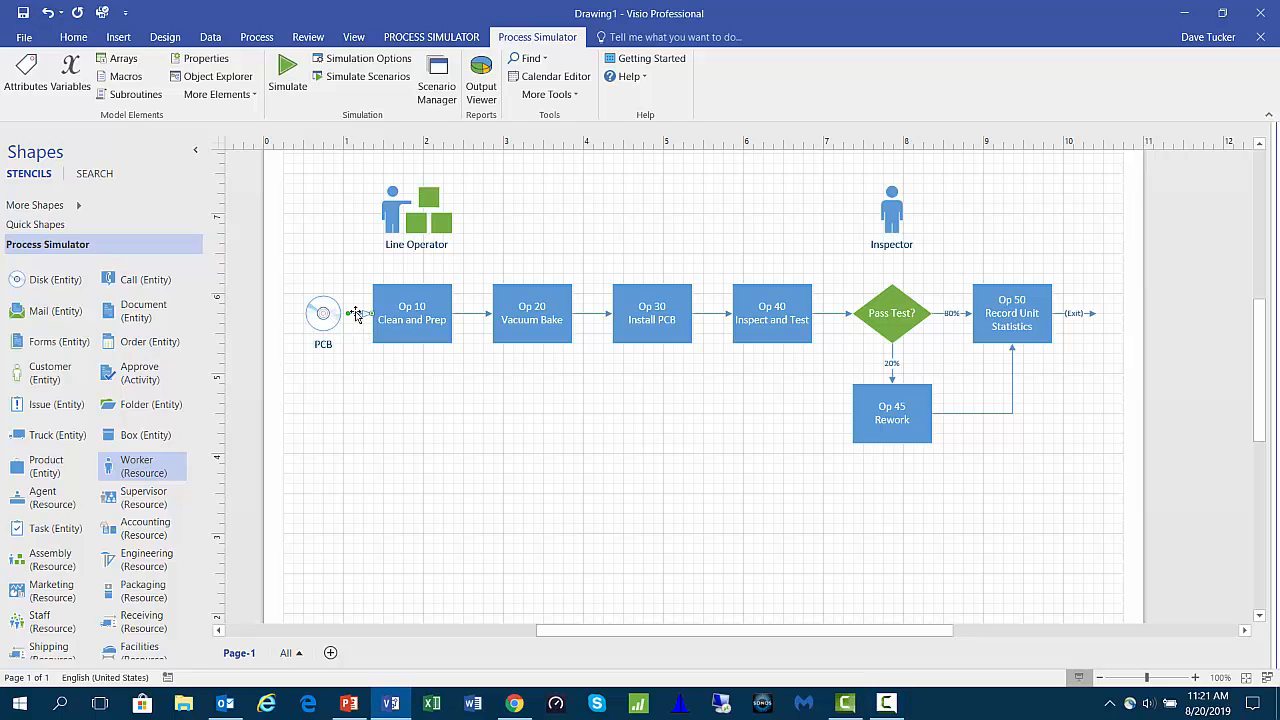
pyautogui.rightClick(357, 314)
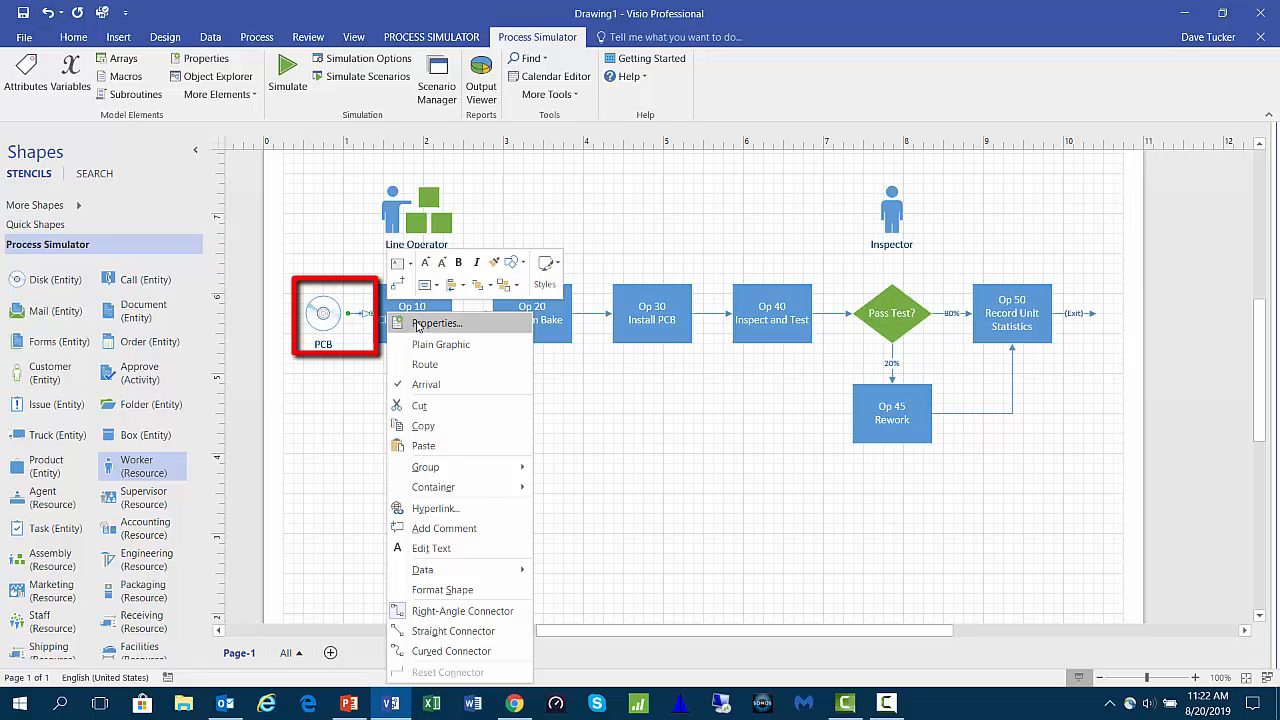
pyautogui.click(417, 325)
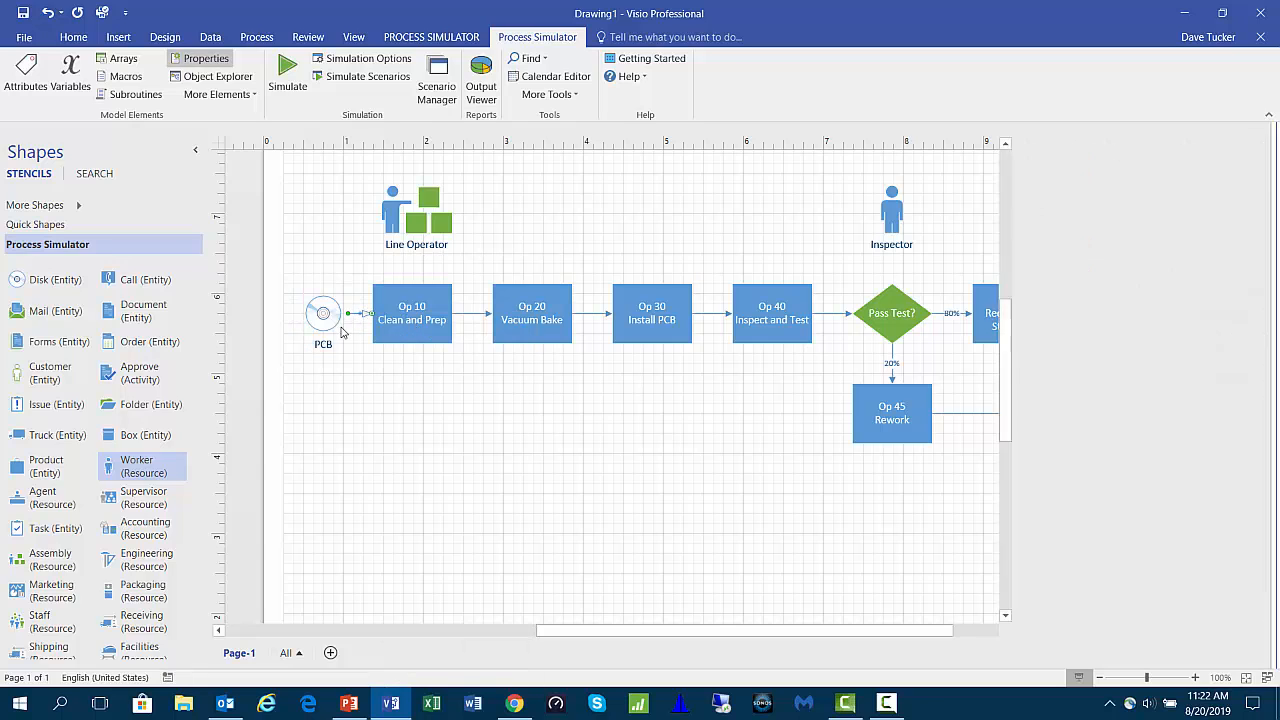
pyautogui.moveTo(517, 631); pyautogui.dragTo(493, 643)
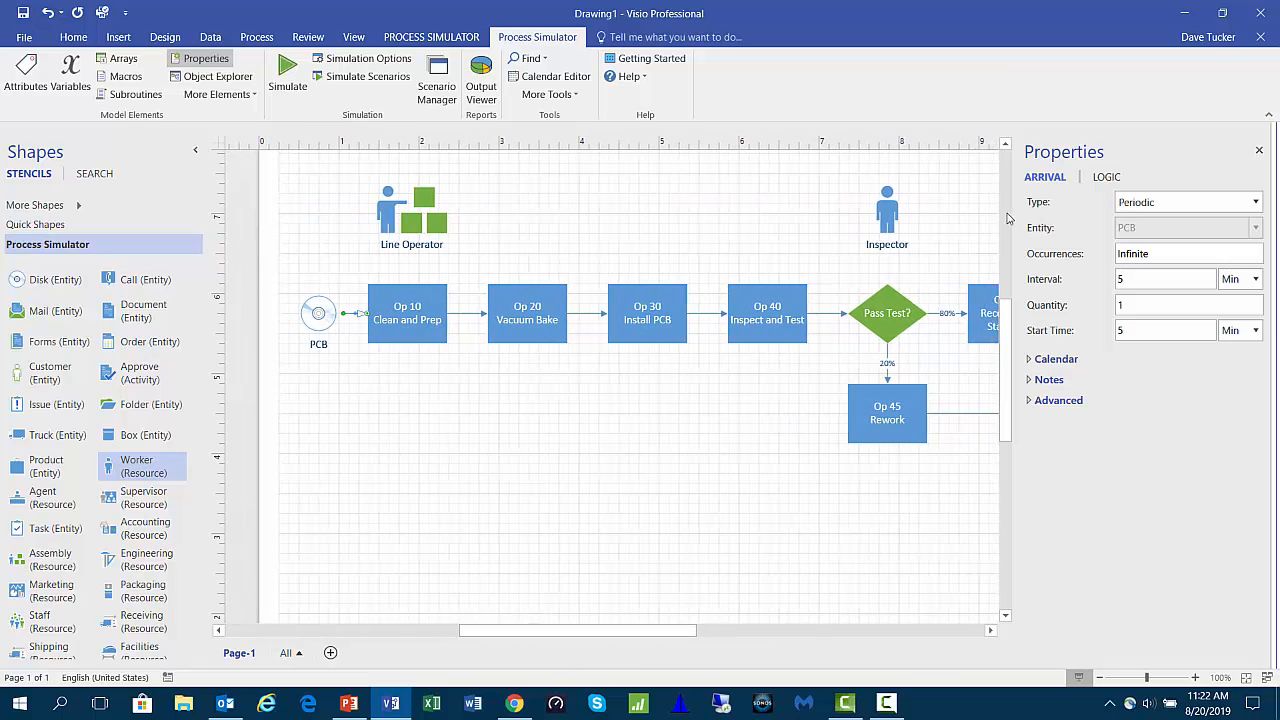
# - Review the periodic PCB arrival settings and set the arrival interval to 8 Hr
pyautogui.click(1155, 206)
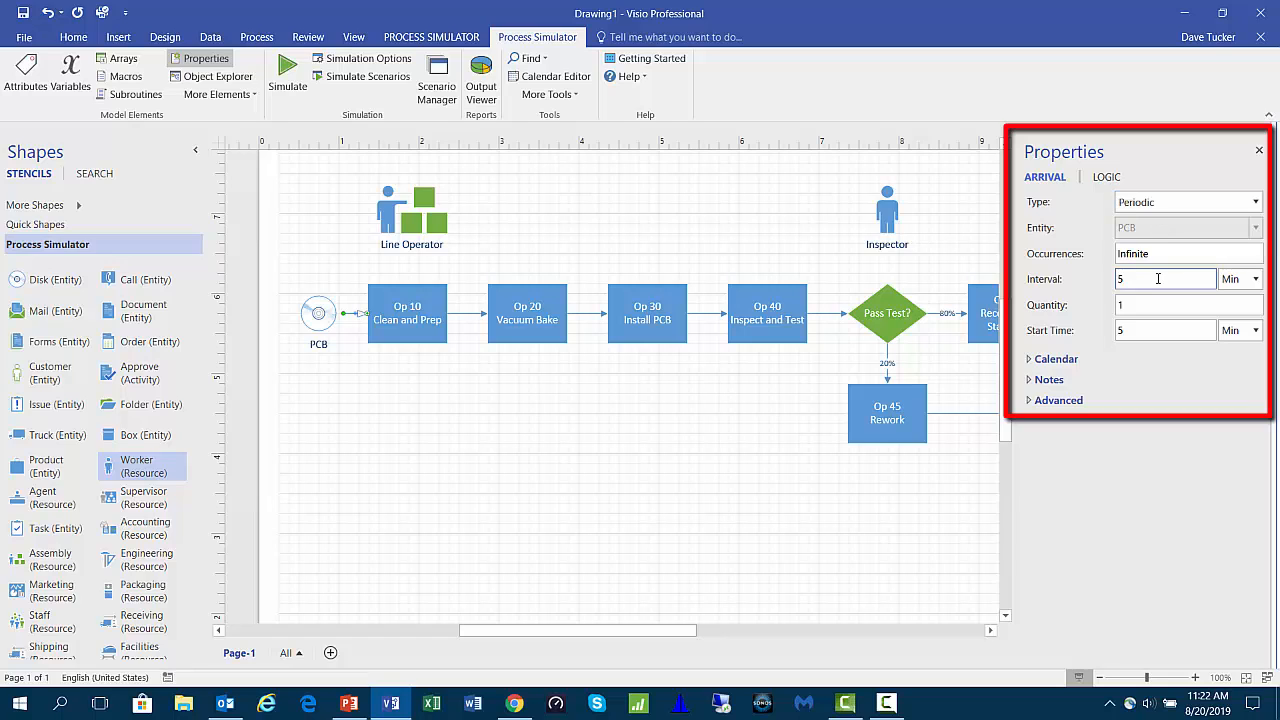
pyautogui.click(1147, 309)
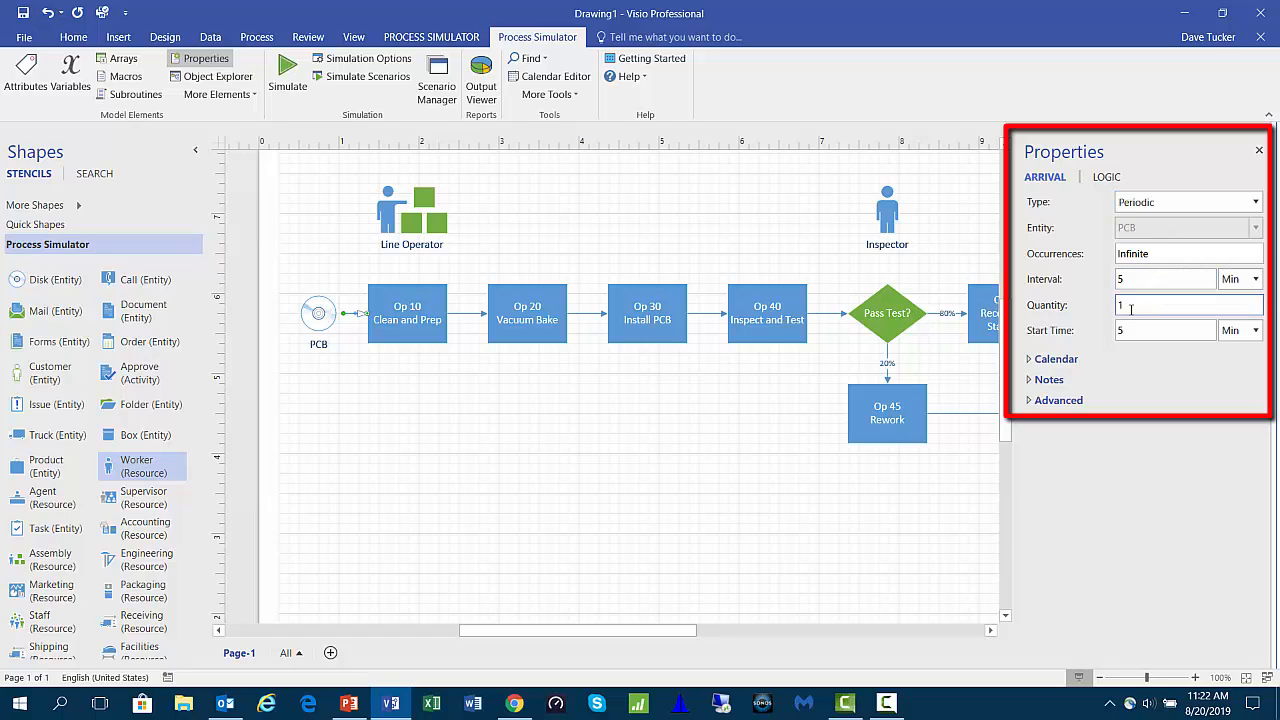
pyautogui.click(1131, 279)
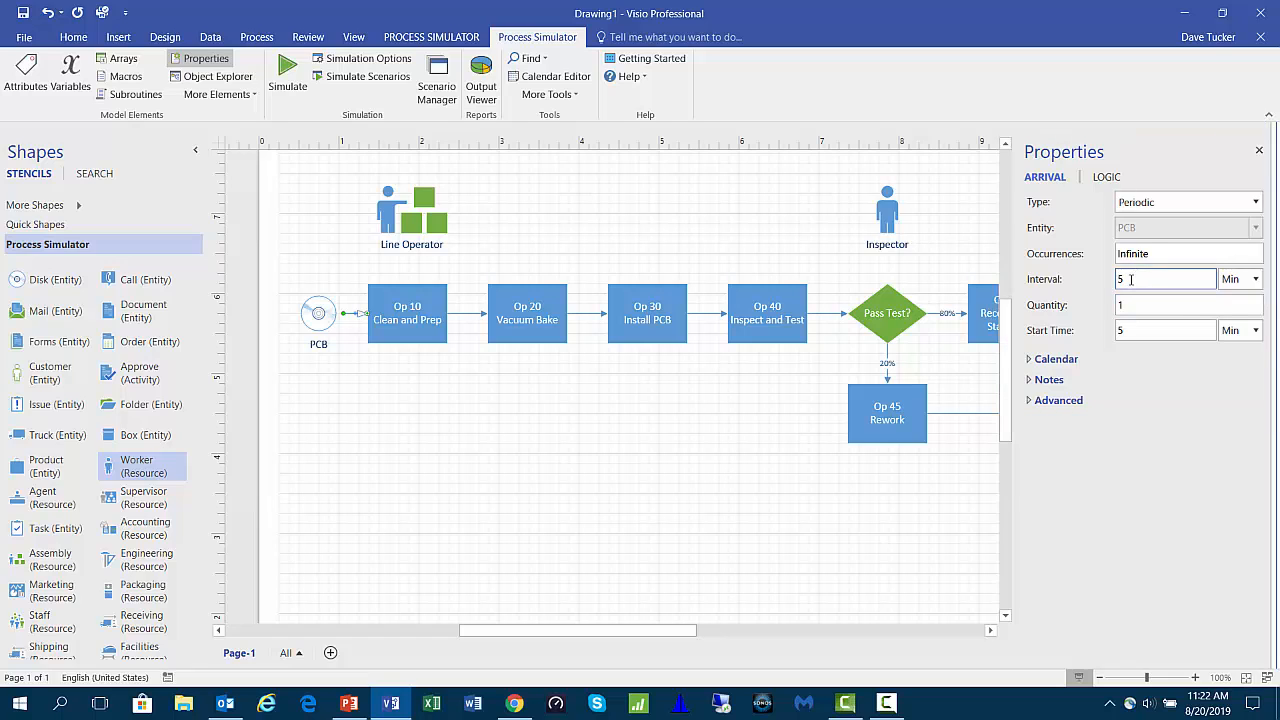
pyautogui.click(1163, 206)
pyautogui.click(1153, 257)
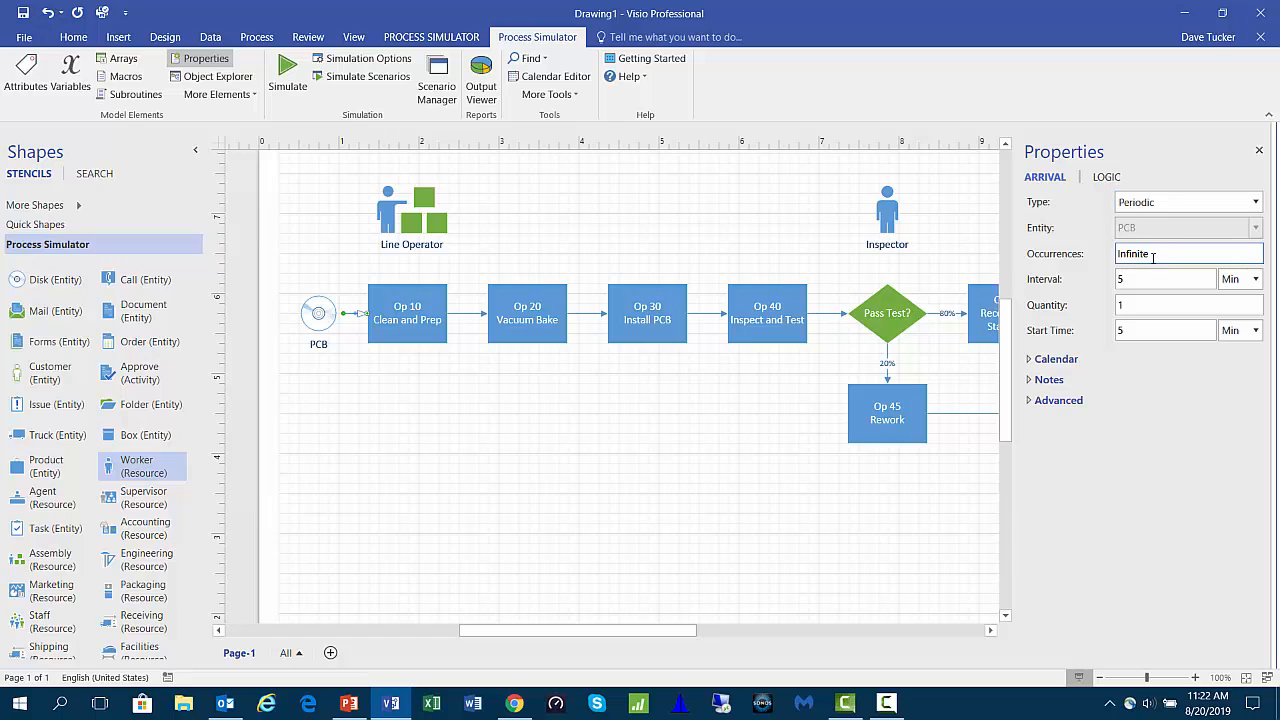
pyautogui.click(1140, 278)
pyautogui.moveTo(1140, 279); pyautogui.dragTo(1120, 280)
pyautogui.write('8')
pyautogui.press('Tab')
pyautogui.click(1258, 283)
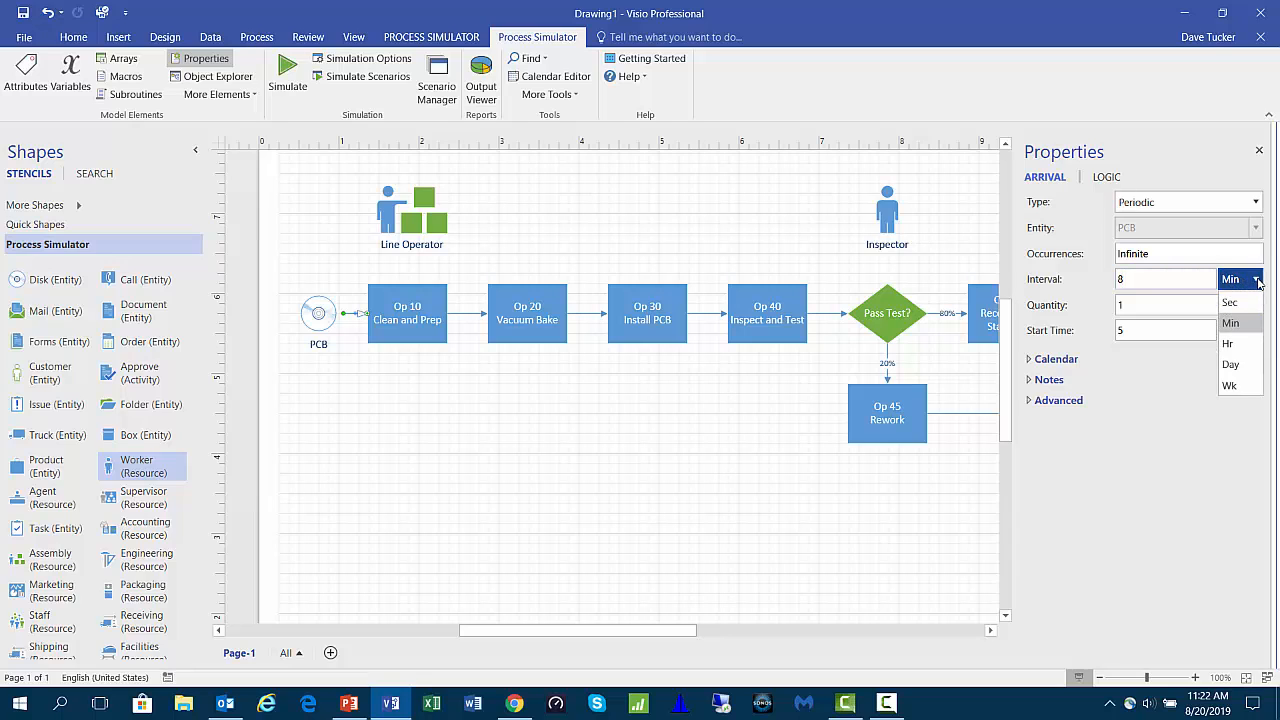
pyautogui.click(1234, 346)
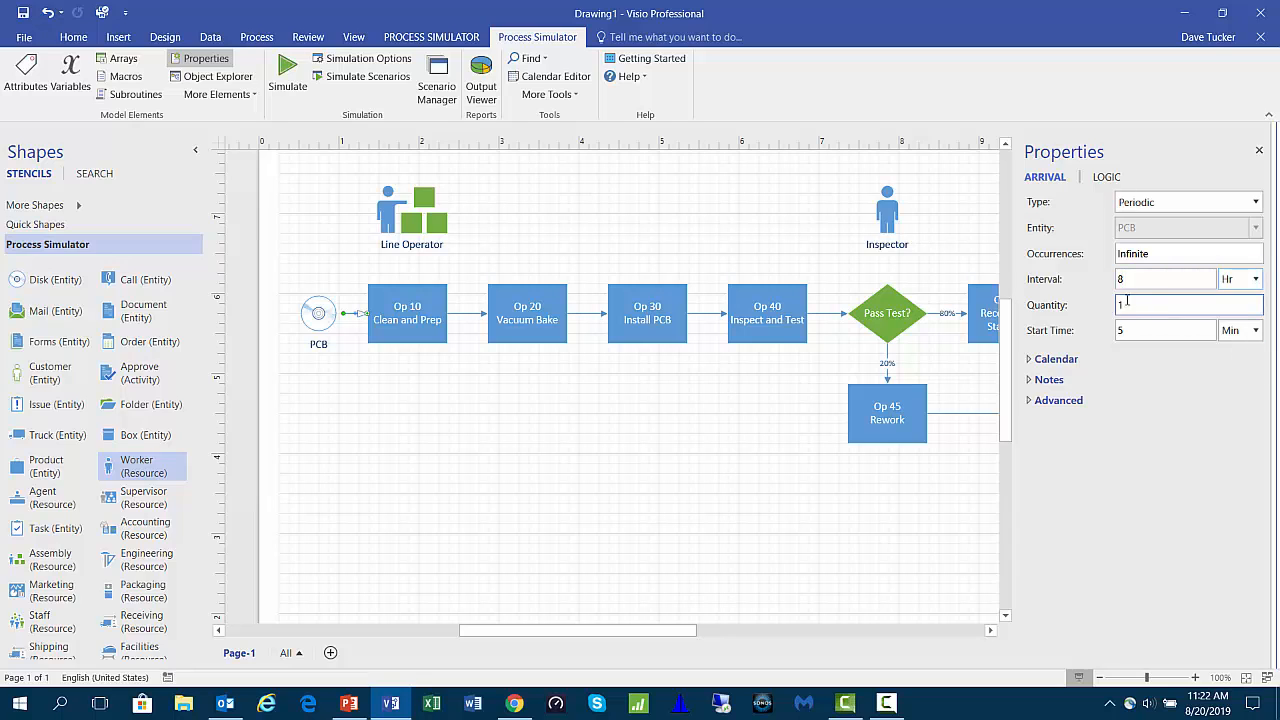
# - Set the PCB arrival quantity to 20 and check the start time
pyautogui.moveTo(1134, 306); pyautogui.dragTo(1113, 315)
pyautogui.write('20')
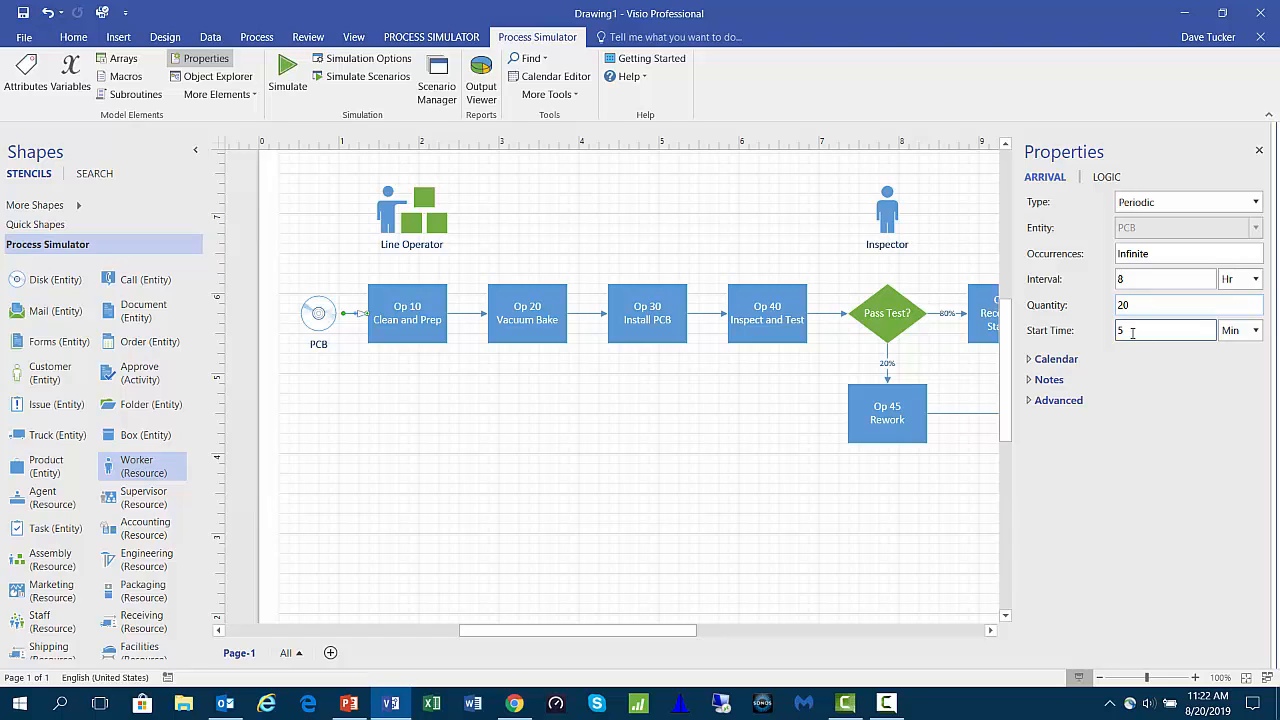
pyautogui.click(1132, 333)
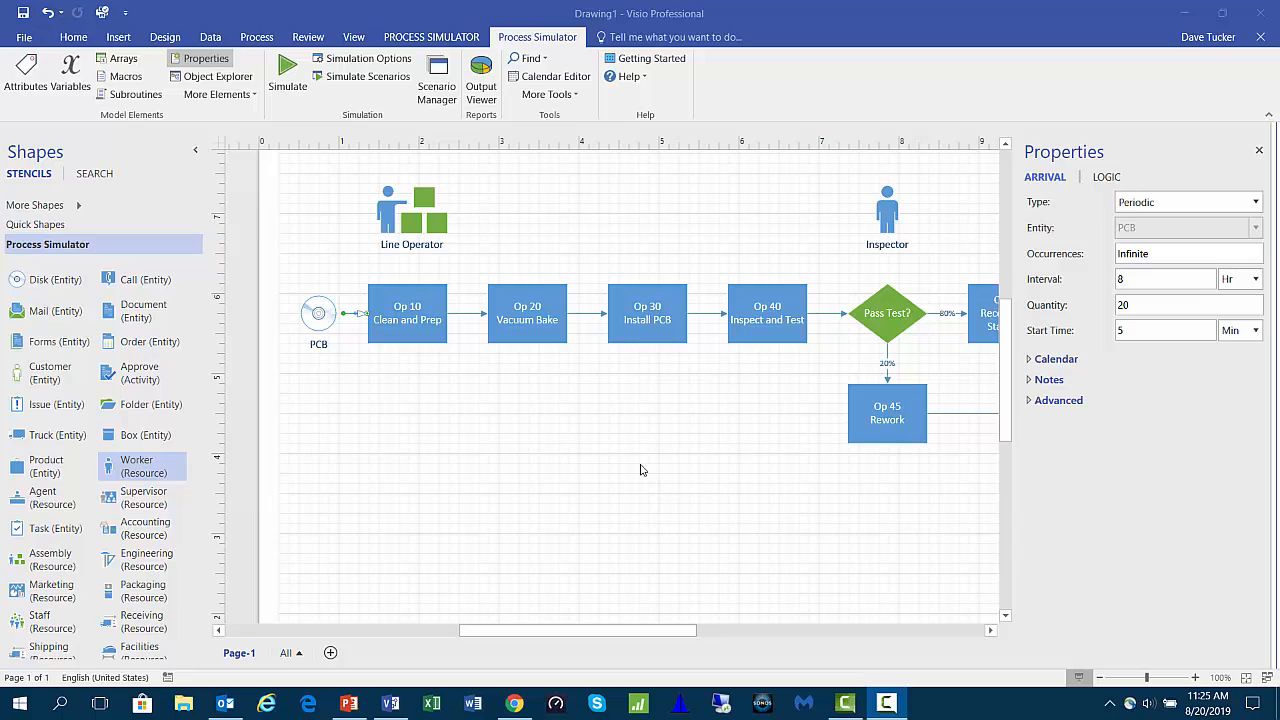
# - Set the activity time of Op 10 Clean and Prep to the uniform distribution U(12, 2) in minutes
pyautogui.click(408, 320)
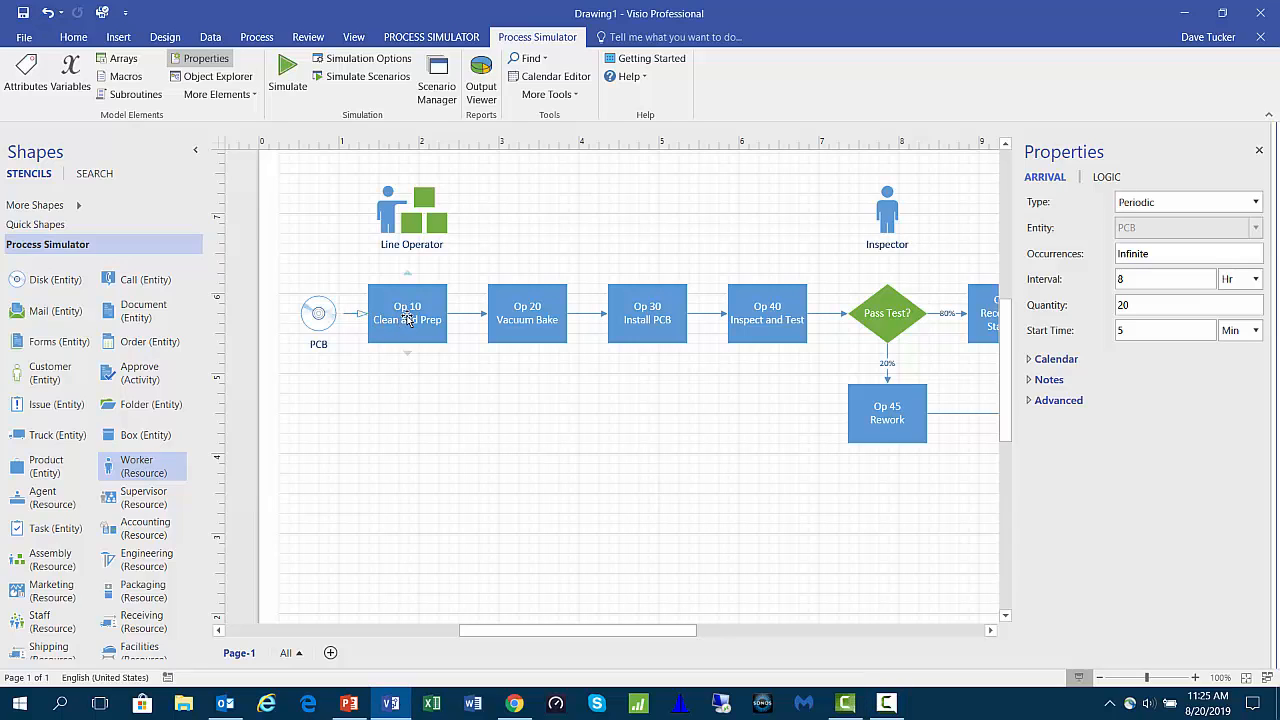
pyautogui.click(408, 320)
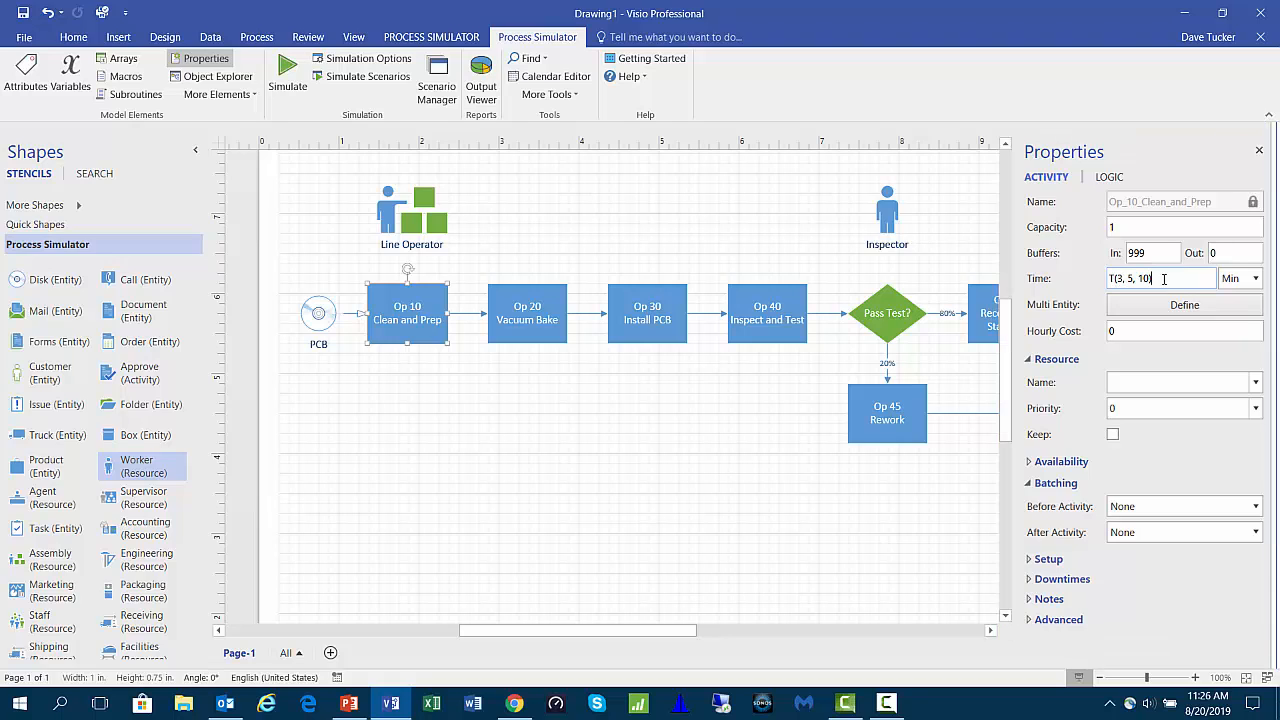
pyautogui.tripleClick(1163, 279)
pyautogui.write('U( 12, 2')
# - Review the Op 10 time in the Distribution Builder as a Uniform distribution with mean 12 and half range 2, and accept it
pyautogui.rightClick(1160, 279)
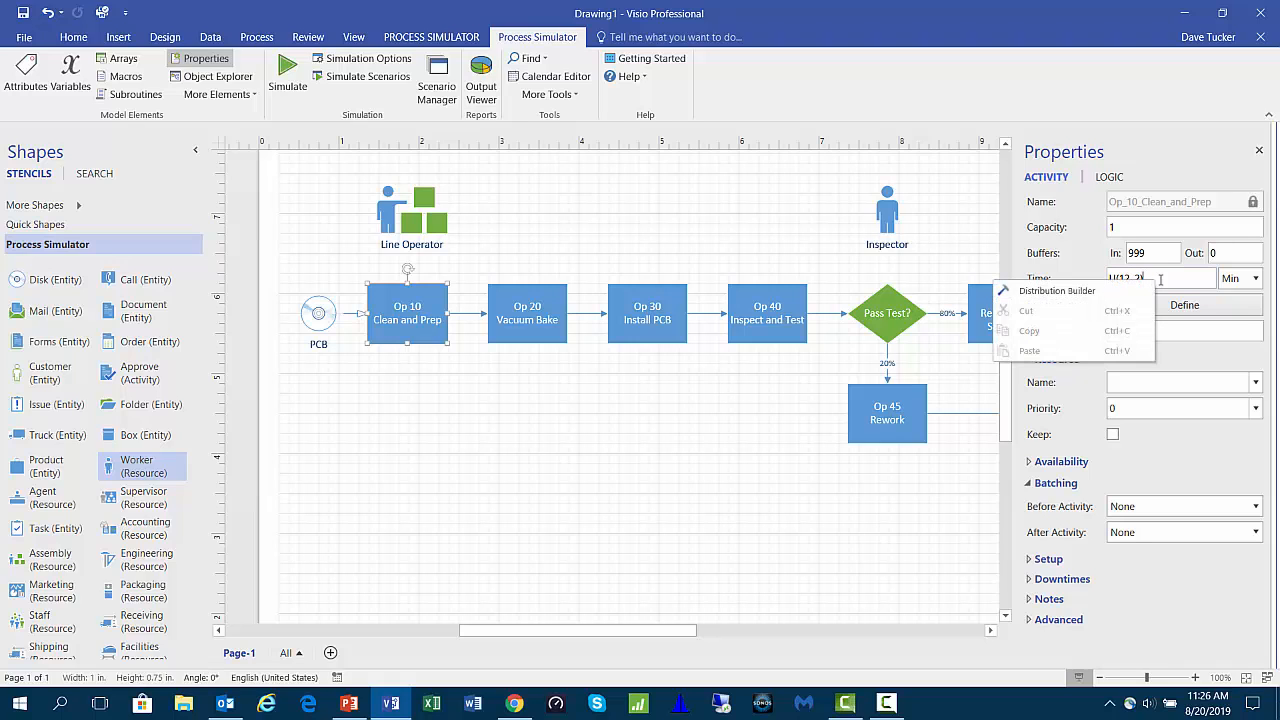
pyautogui.click(1080, 293)
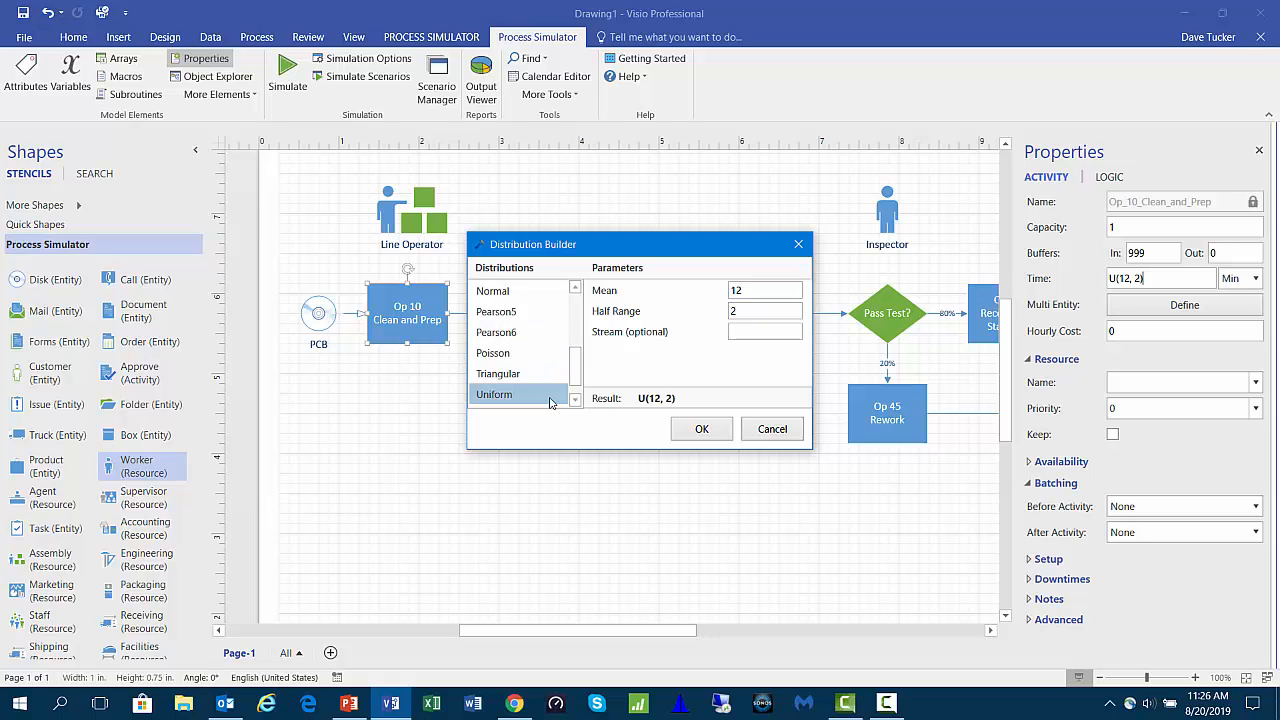
pyautogui.moveTo(575, 365); pyautogui.dragTo(567, 390)
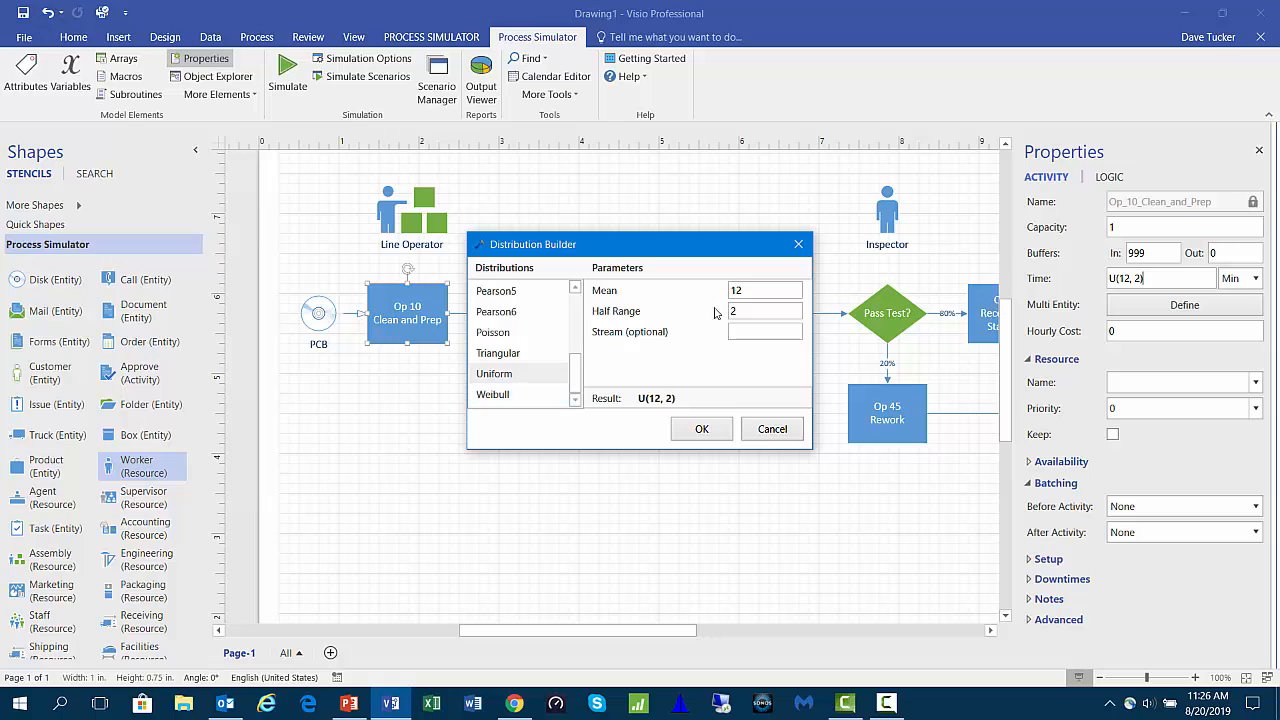
pyautogui.click(745, 291)
pyautogui.click(708, 433)
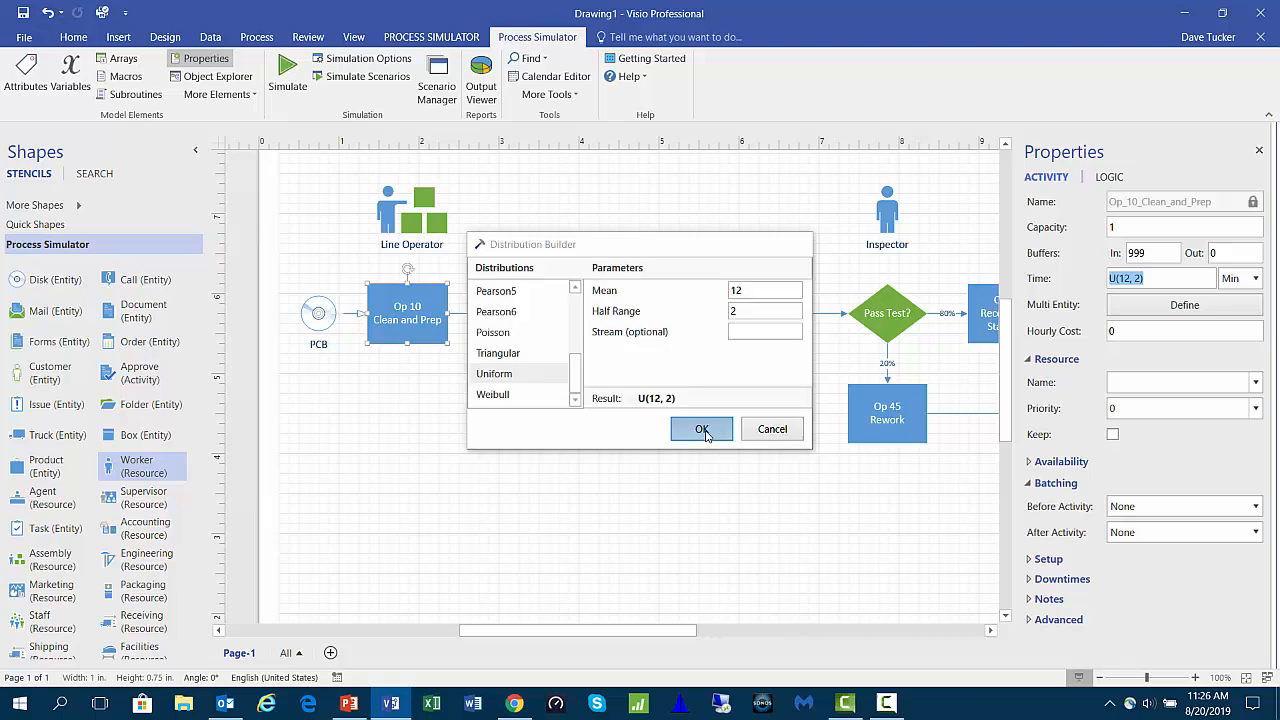
pyautogui.click(1157, 281)
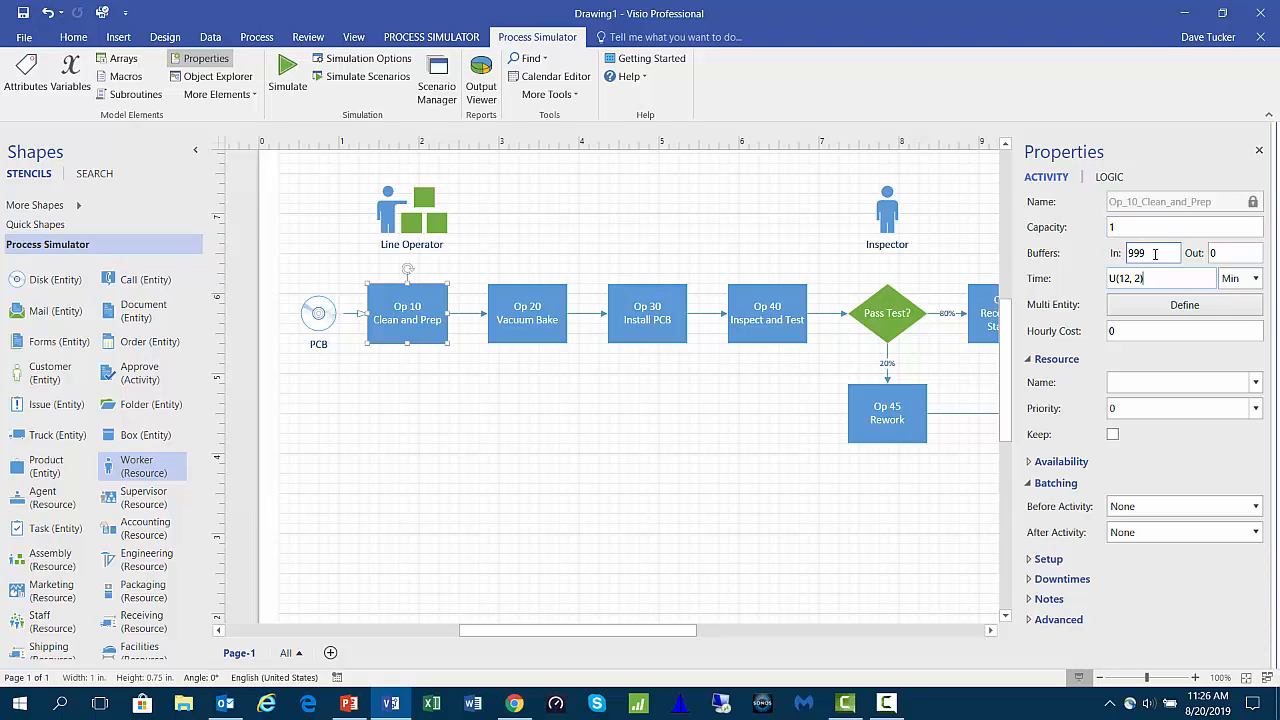
# - Review Op 10's input buffer, capacity and availability settings, and assign Line_Operator as its resource
pyautogui.doubleClick(1154, 254)
pyautogui.click(1154, 256)
pyautogui.click(1122, 227)
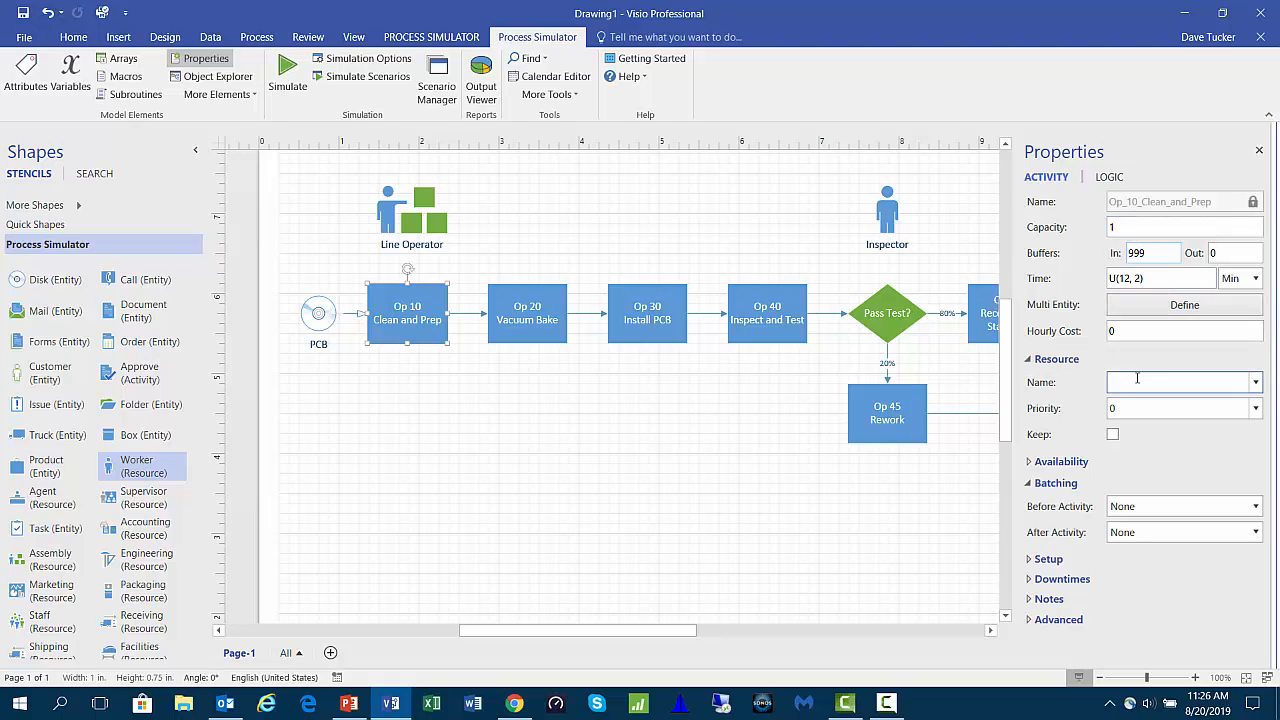
pyautogui.click(1250, 385)
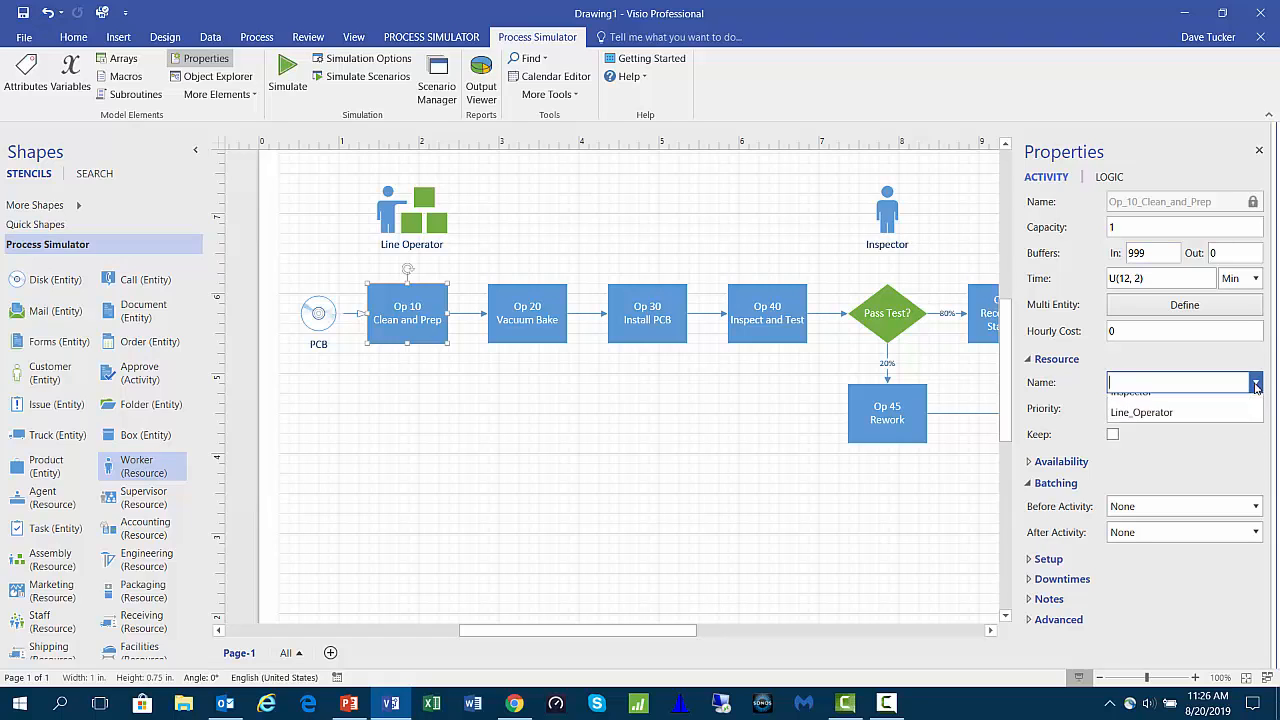
pyautogui.click(1247, 432)
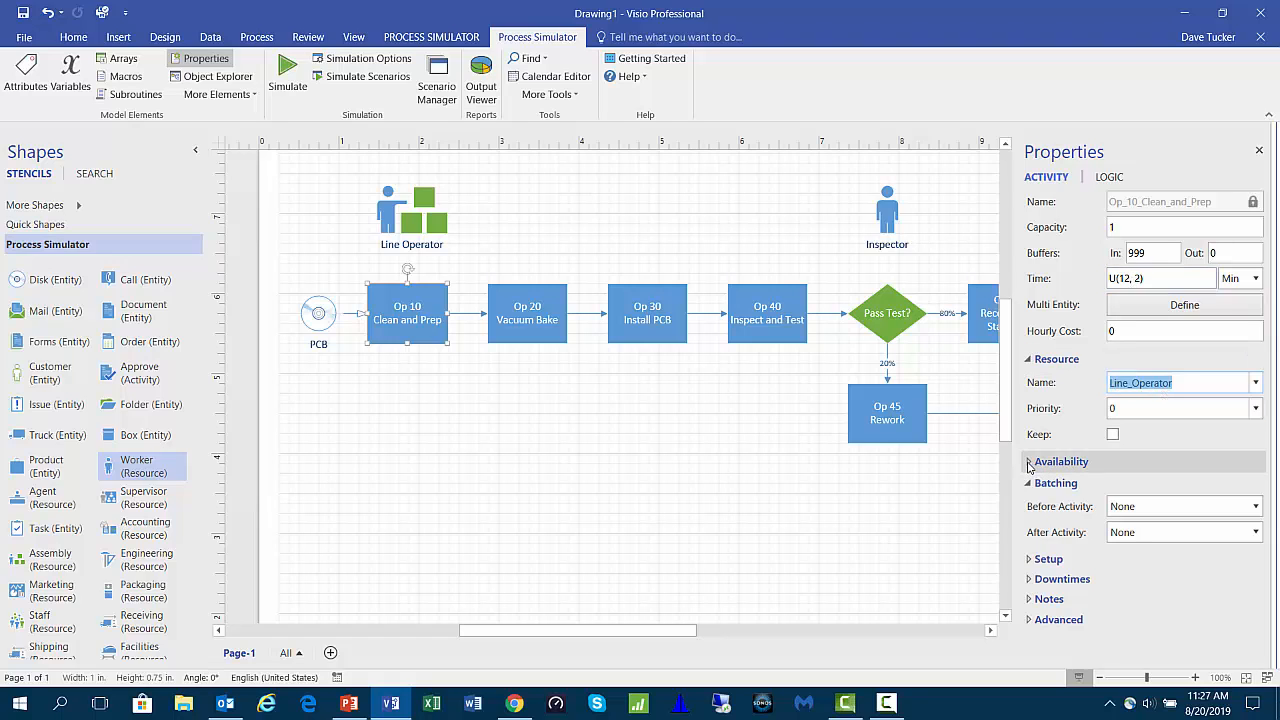
pyautogui.click(1029, 464)
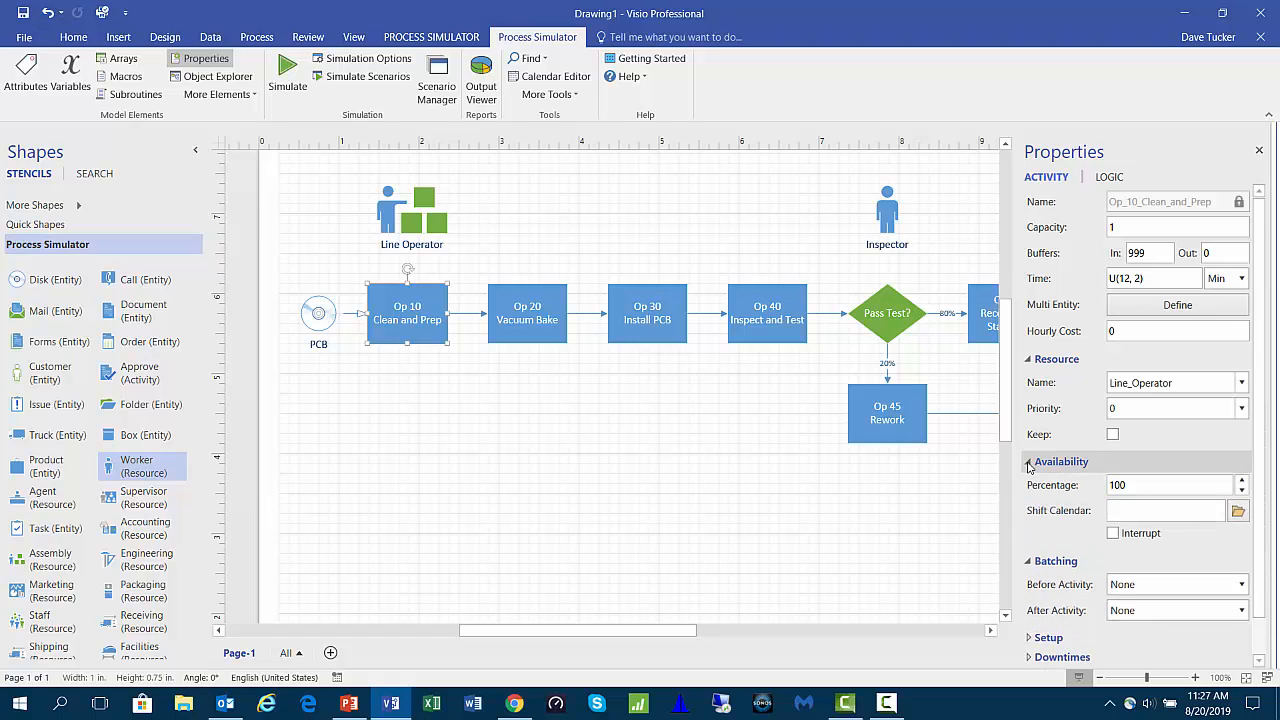
pyautogui.click(1029, 464)
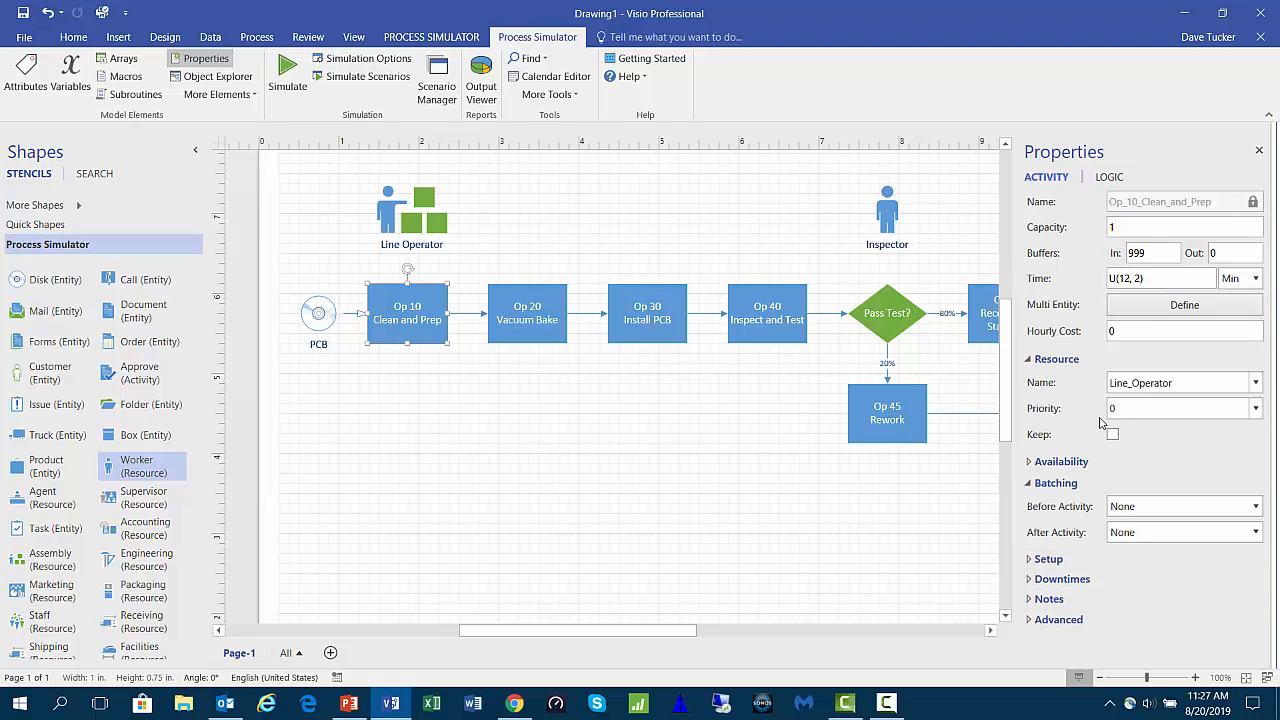
# - Set the route from Op 10 to Op 20 to a move time of 10 Sec with Line_Operator as the resource
pyautogui.click(470, 316)
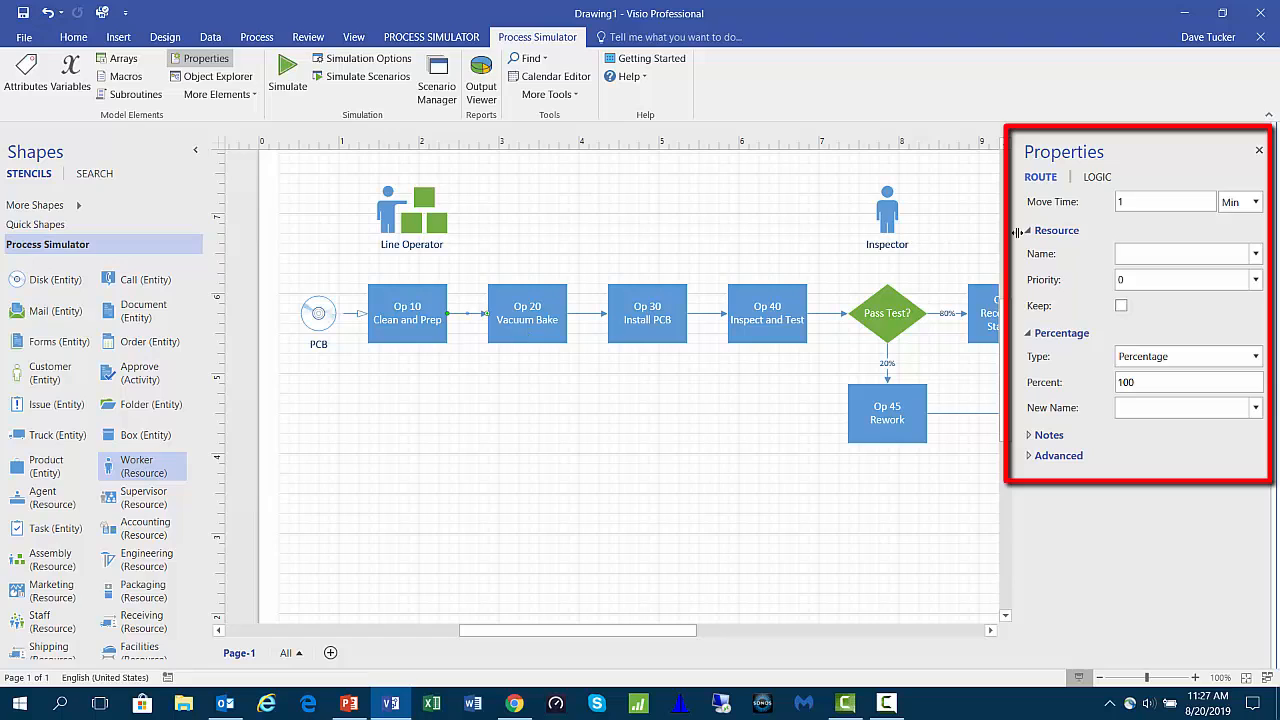
pyautogui.click(1136, 204)
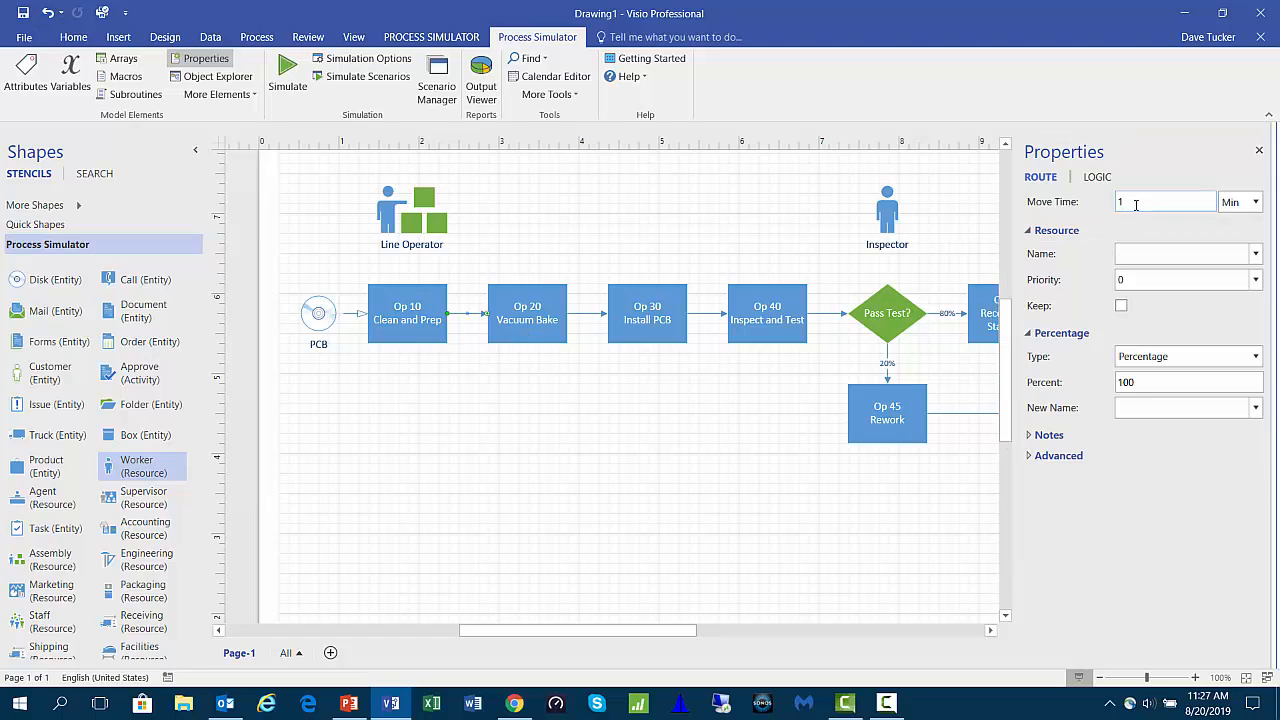
pyautogui.write('0')
pyautogui.click(1256, 204)
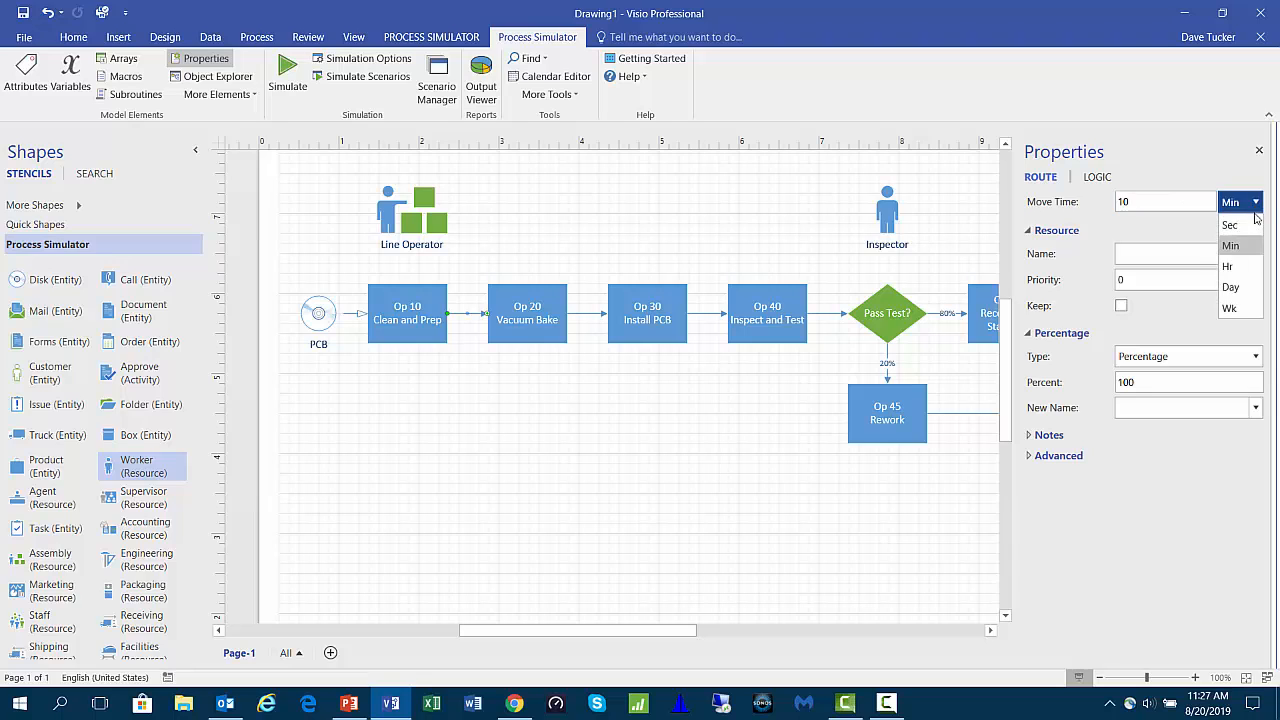
pyautogui.click(1247, 233)
pyautogui.click(1255, 254)
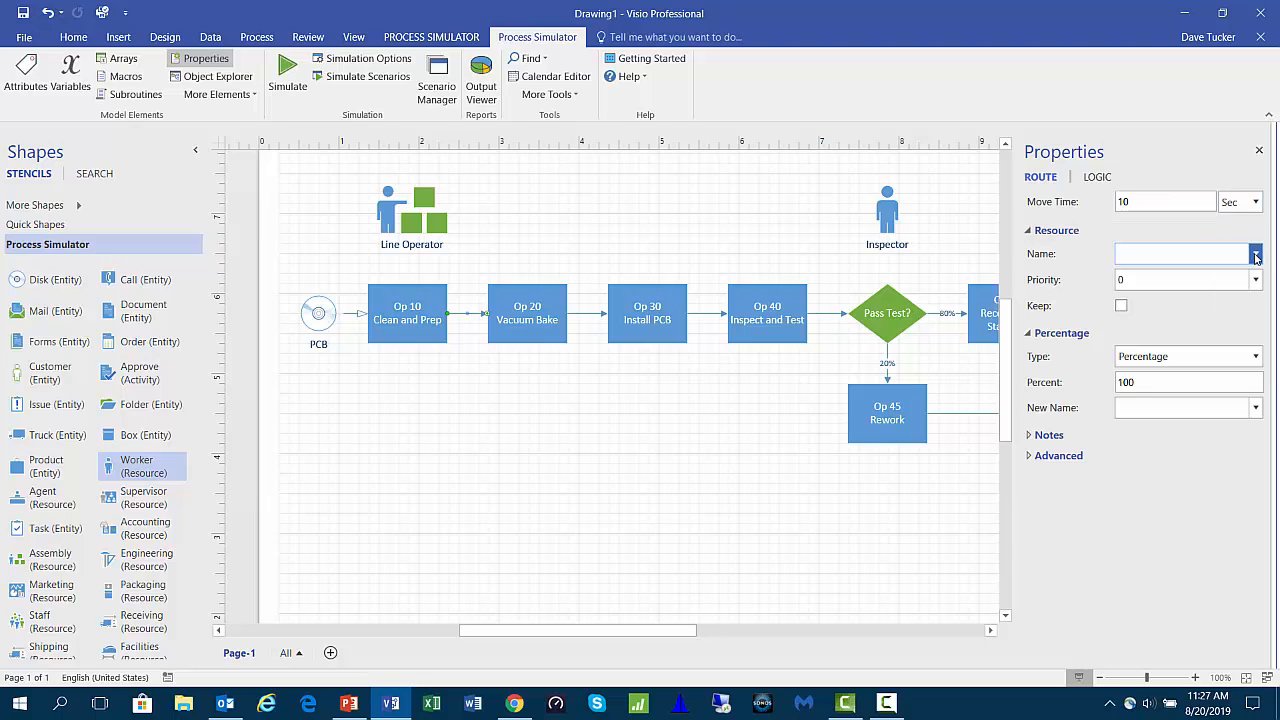
pyautogui.click(1229, 298)
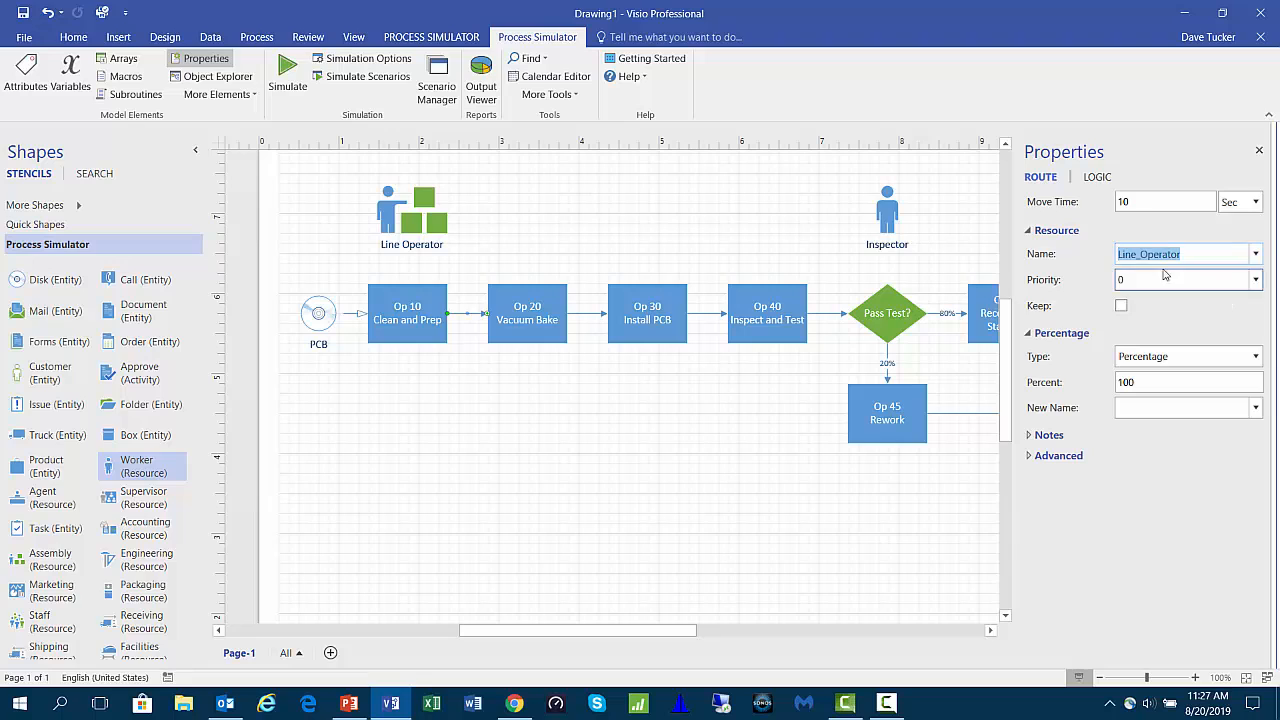
pyautogui.click(1195, 255)
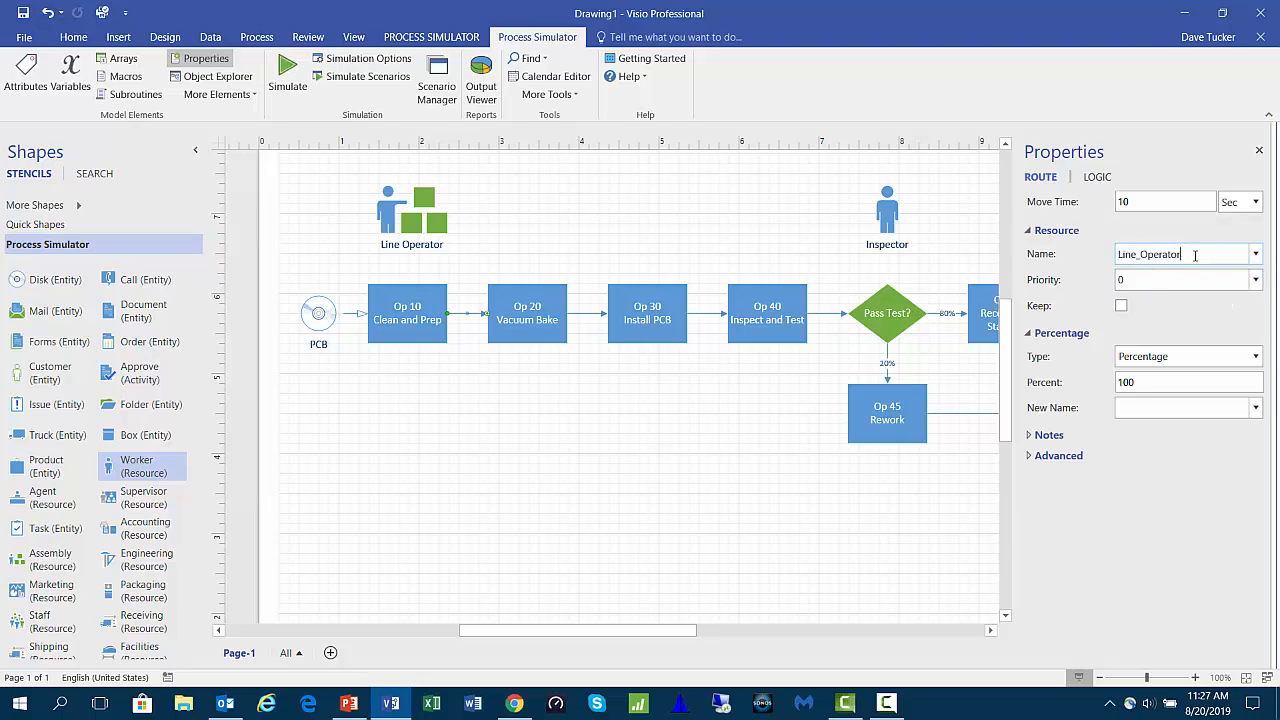
# - Review the capacity and input buffer of Op 20 Vacuum Bake and set its activity time to 60 Min
pyautogui.click(530, 326)
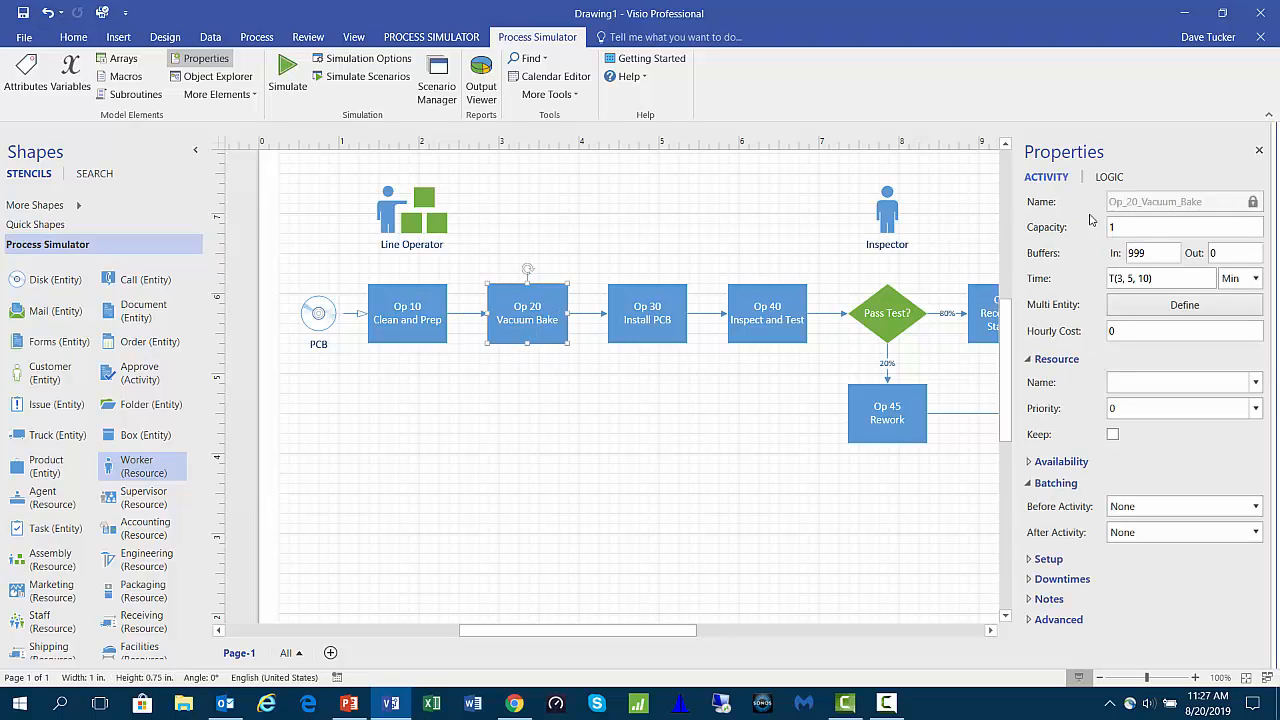
pyautogui.click(1149, 226)
pyautogui.click(1163, 252)
pyautogui.click(1174, 278)
pyautogui.moveTo(1167, 278); pyautogui.dragTo(1080, 286)
pyautogui.write('60')
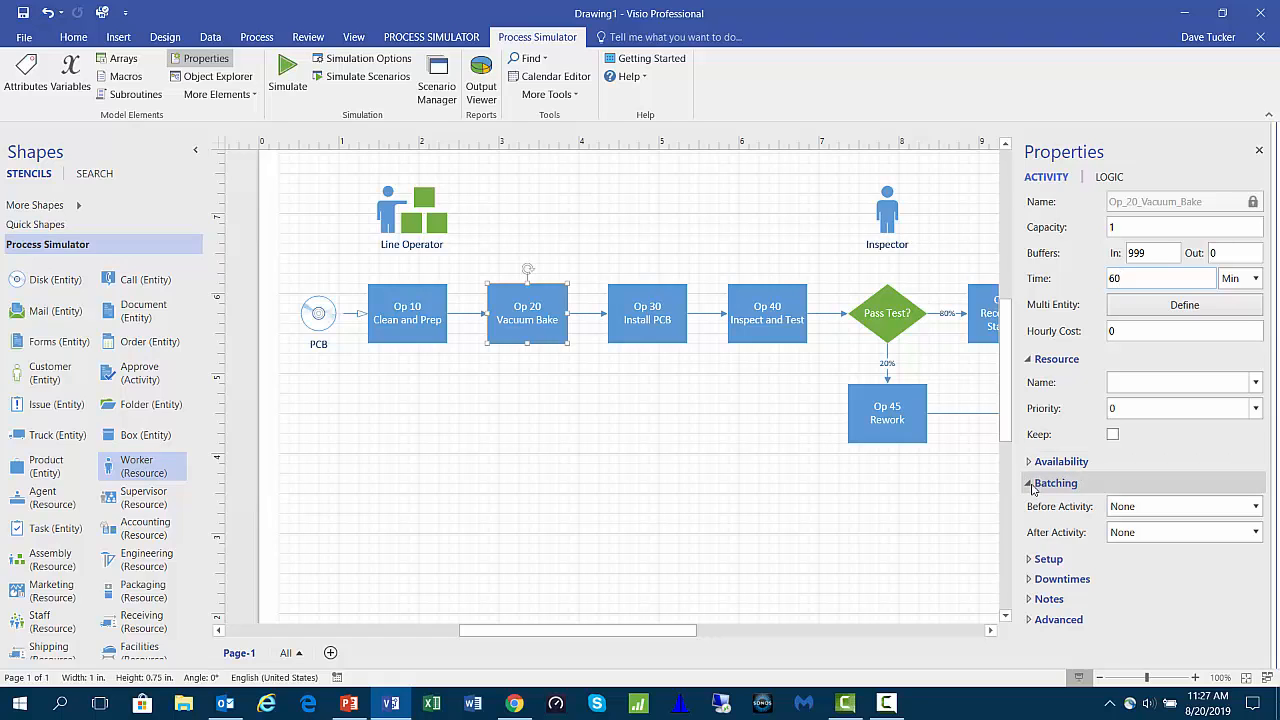
# - Set Op 20 to Batch before the activity with a batch size of 8, and check its capacity
pyautogui.click(1112, 506)
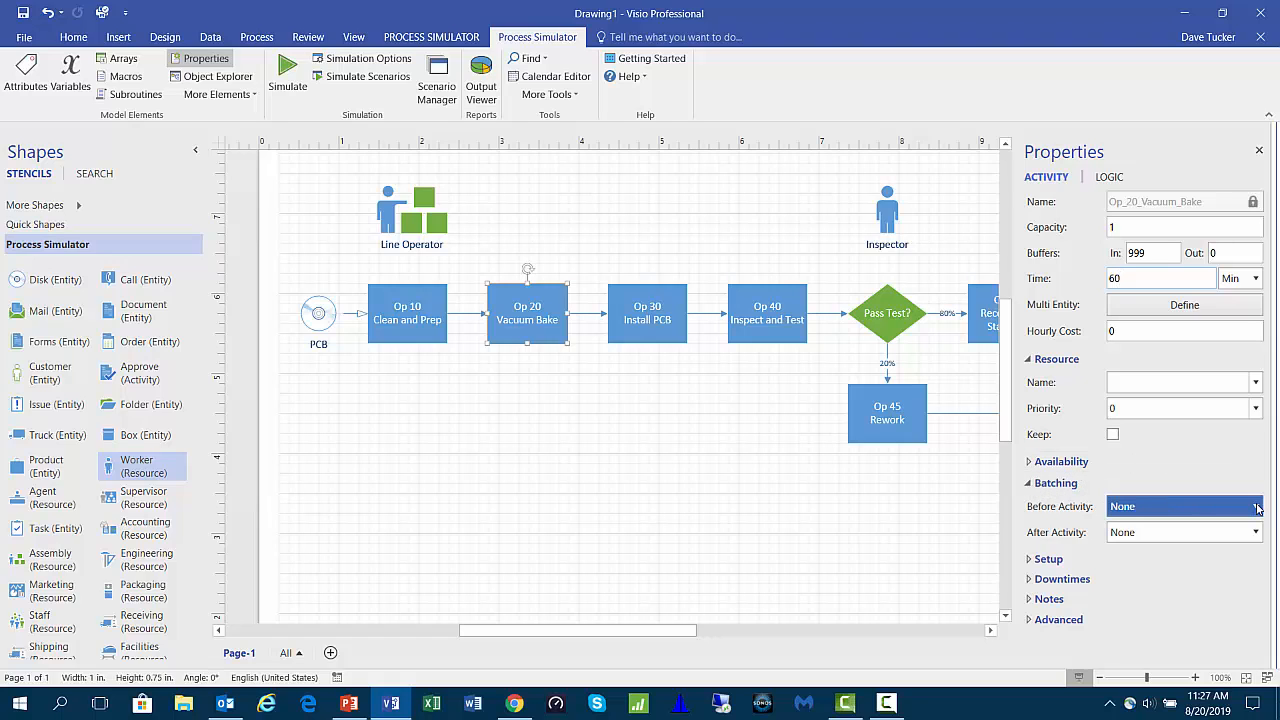
pyautogui.click(1257, 507)
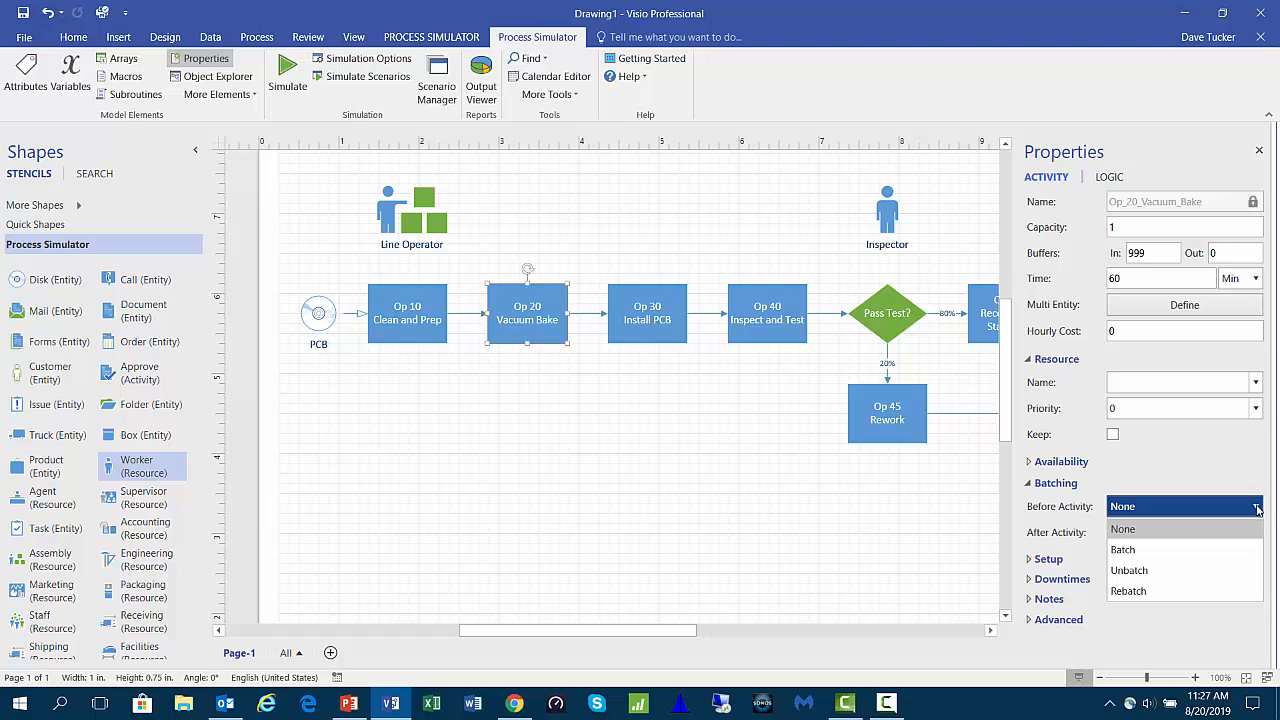
pyautogui.click(1234, 551)
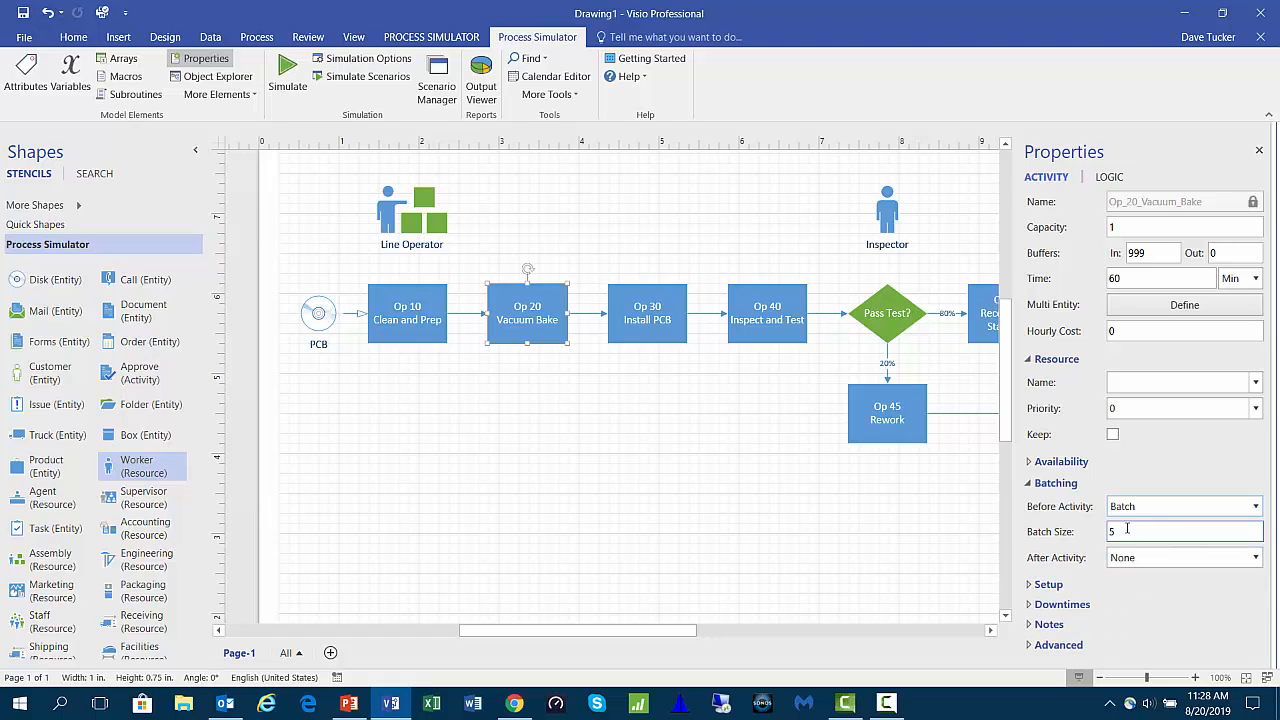
pyautogui.moveTo(1127, 529); pyautogui.dragTo(1089, 537)
pyautogui.write('8')
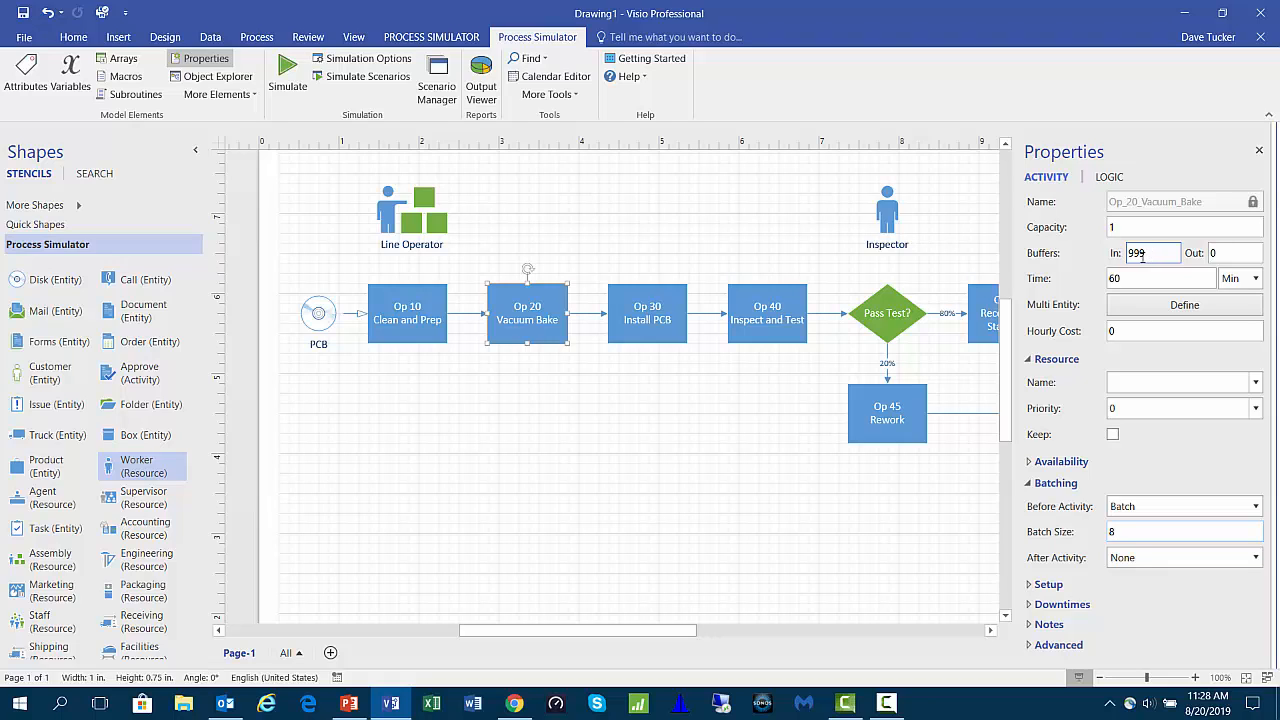
pyautogui.click(1113, 228)
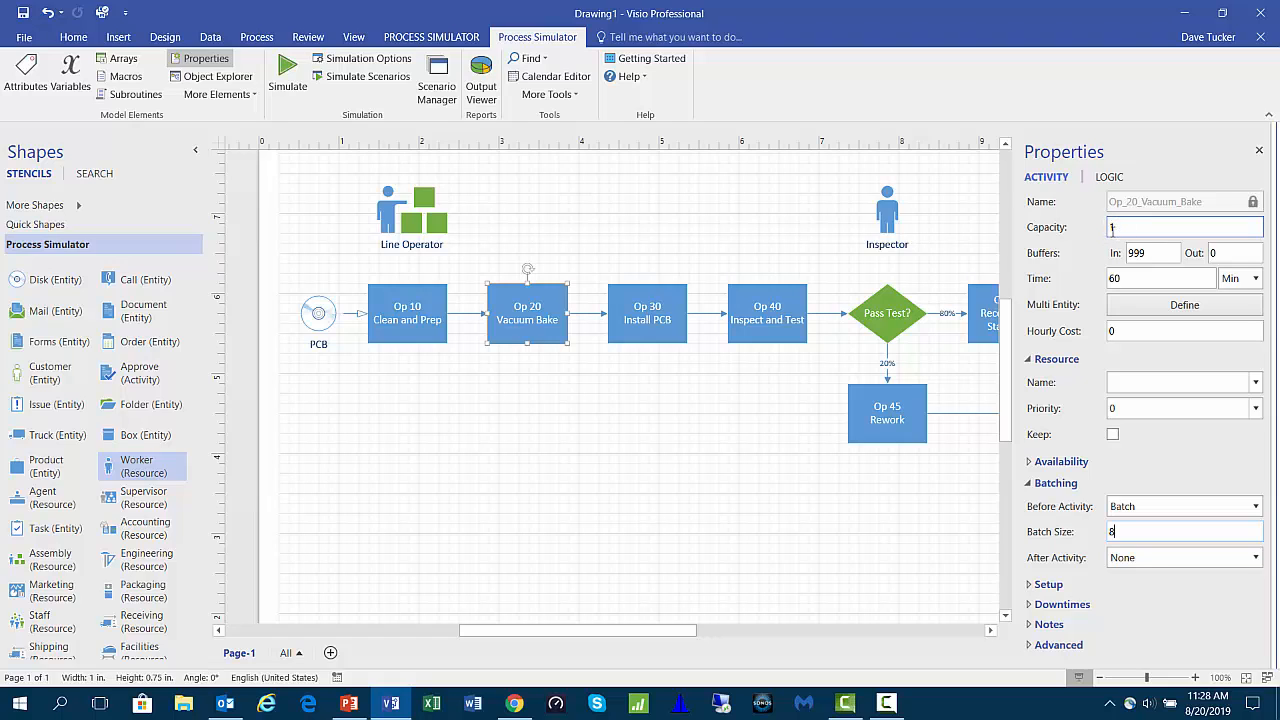
pyautogui.click(1111, 227)
# - Set the route from Op 20 to Op 30 to a move time of 10 Sec with Line_Operator as the resource
pyautogui.click(596, 314)
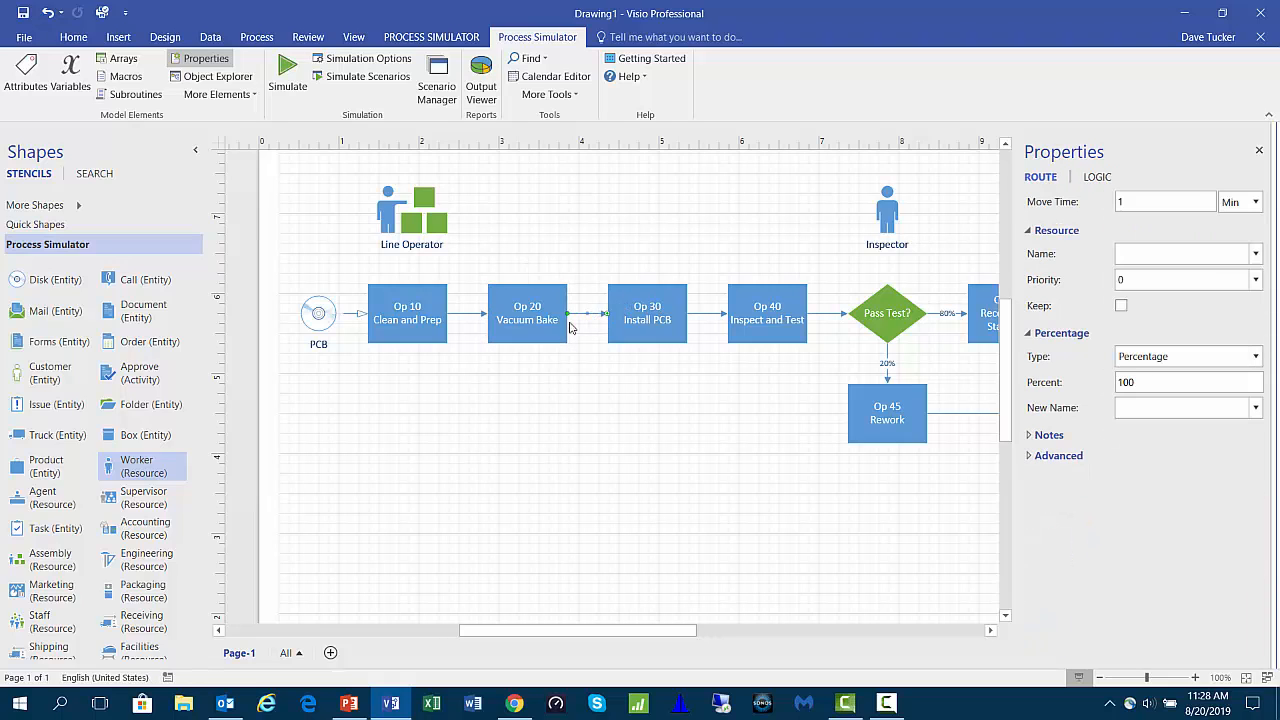
pyautogui.click(1148, 202)
pyautogui.write('0')
pyautogui.click(1256, 208)
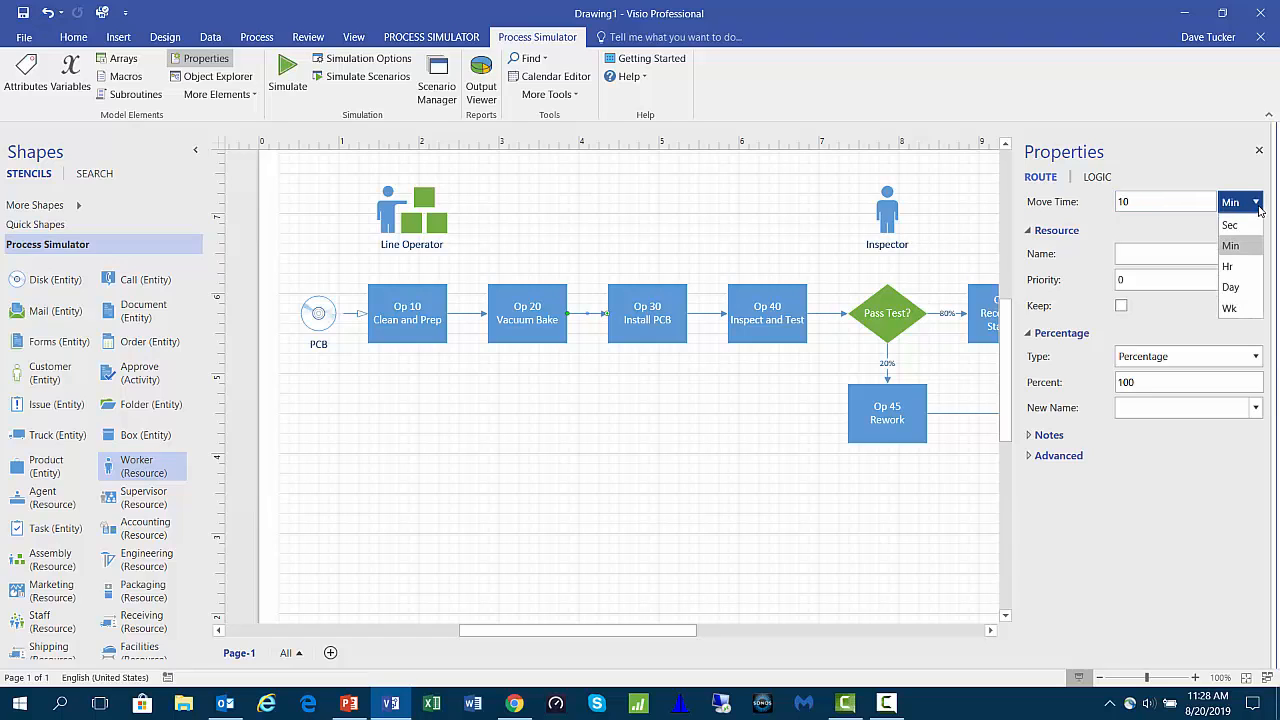
pyautogui.click(1250, 228)
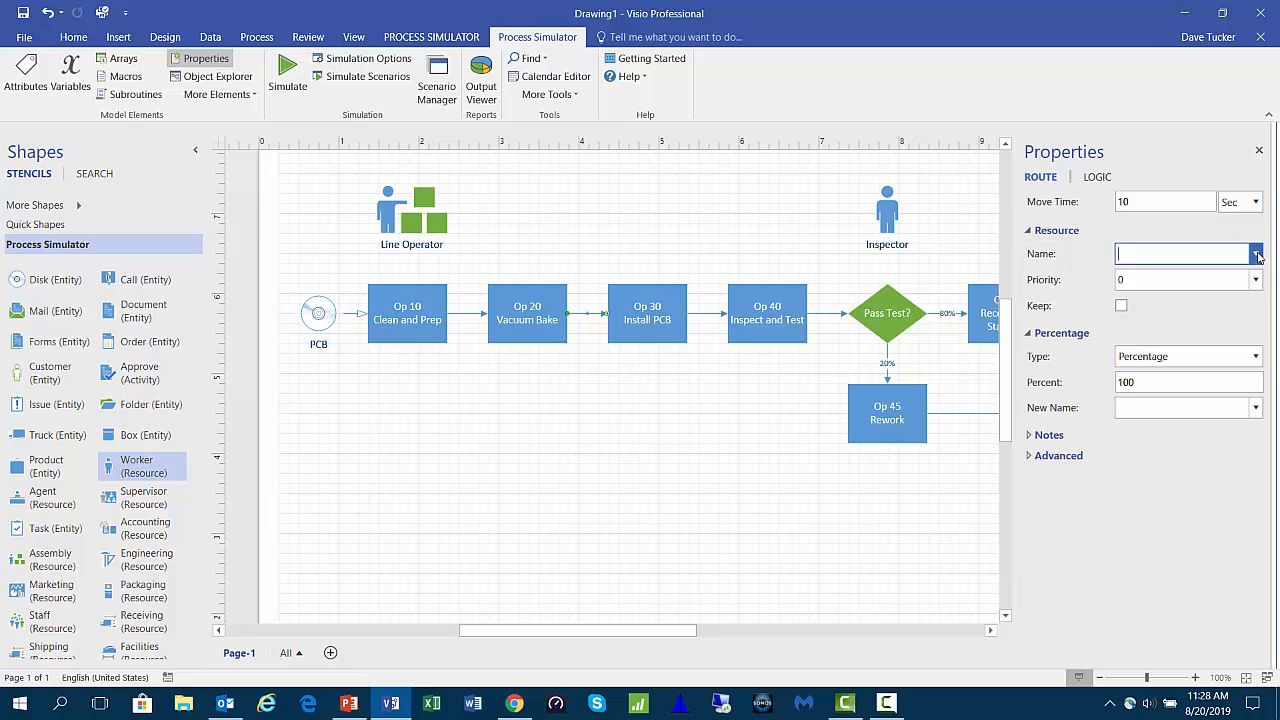
pyautogui.click(1256, 254)
pyautogui.click(1220, 299)
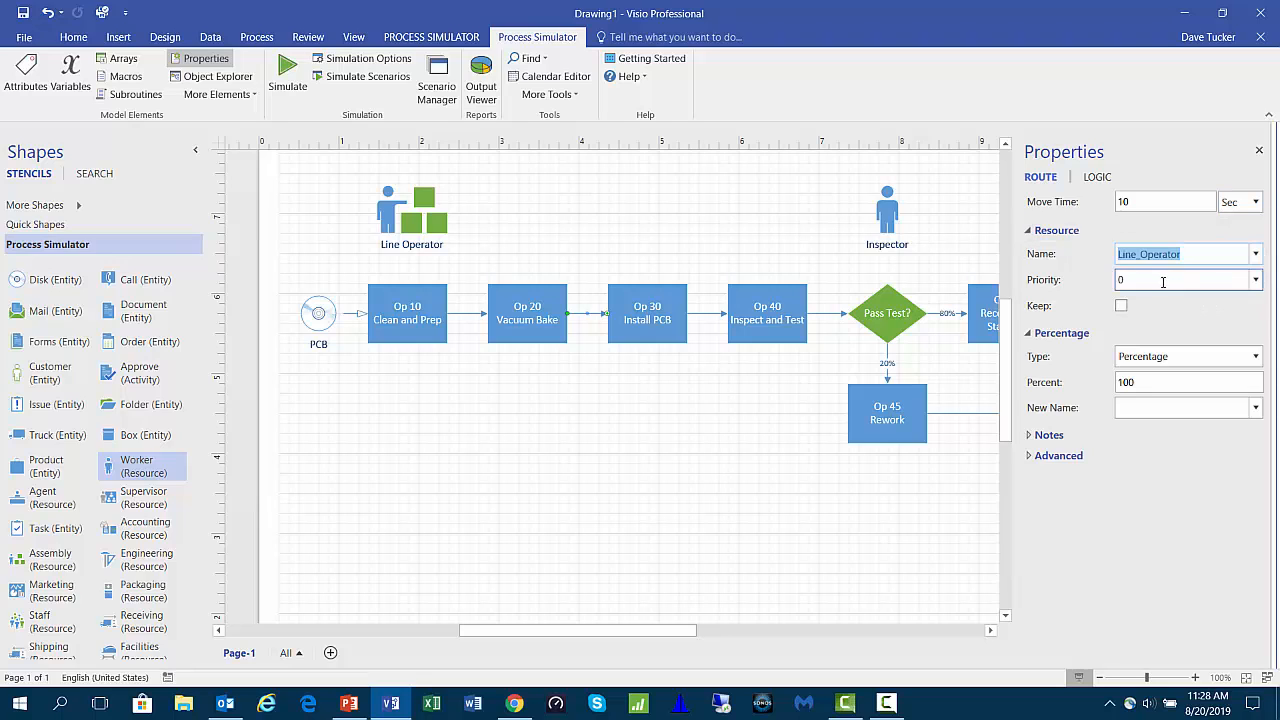
# - Set the batching of Op 30 Install PCB to Unbatch before the activity
pyautogui.click(655, 318)
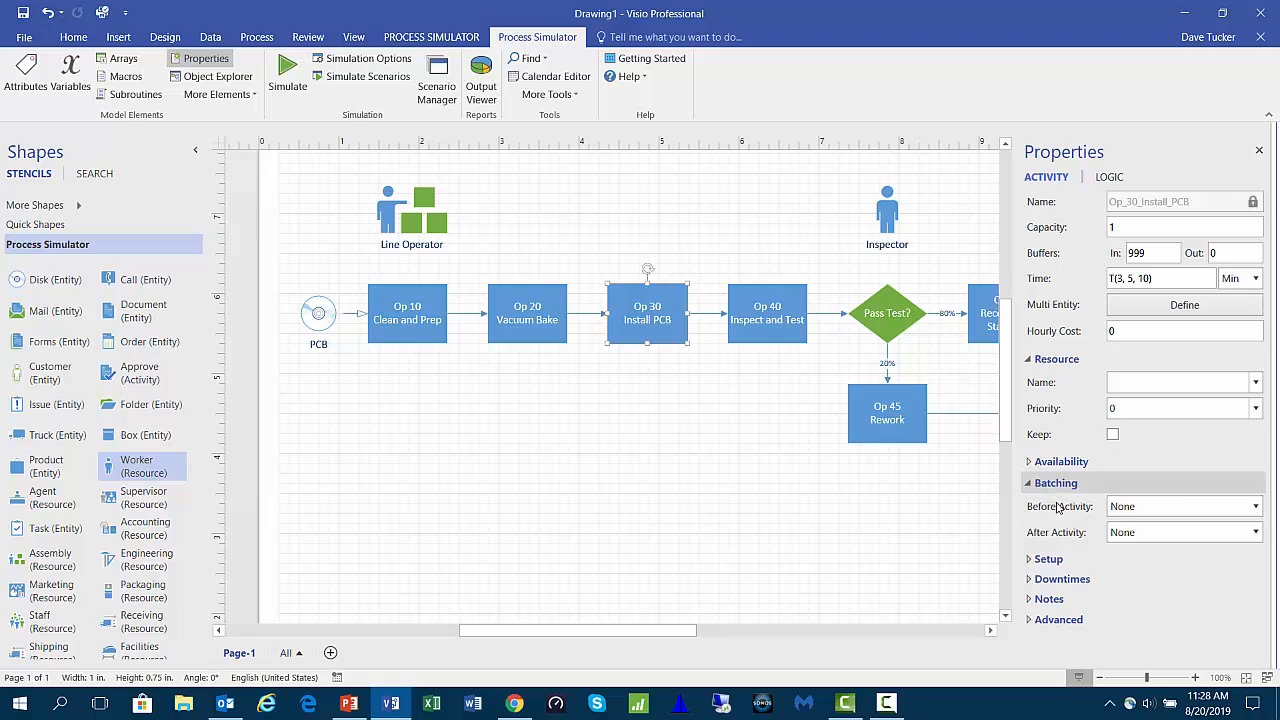
pyautogui.click(1257, 510)
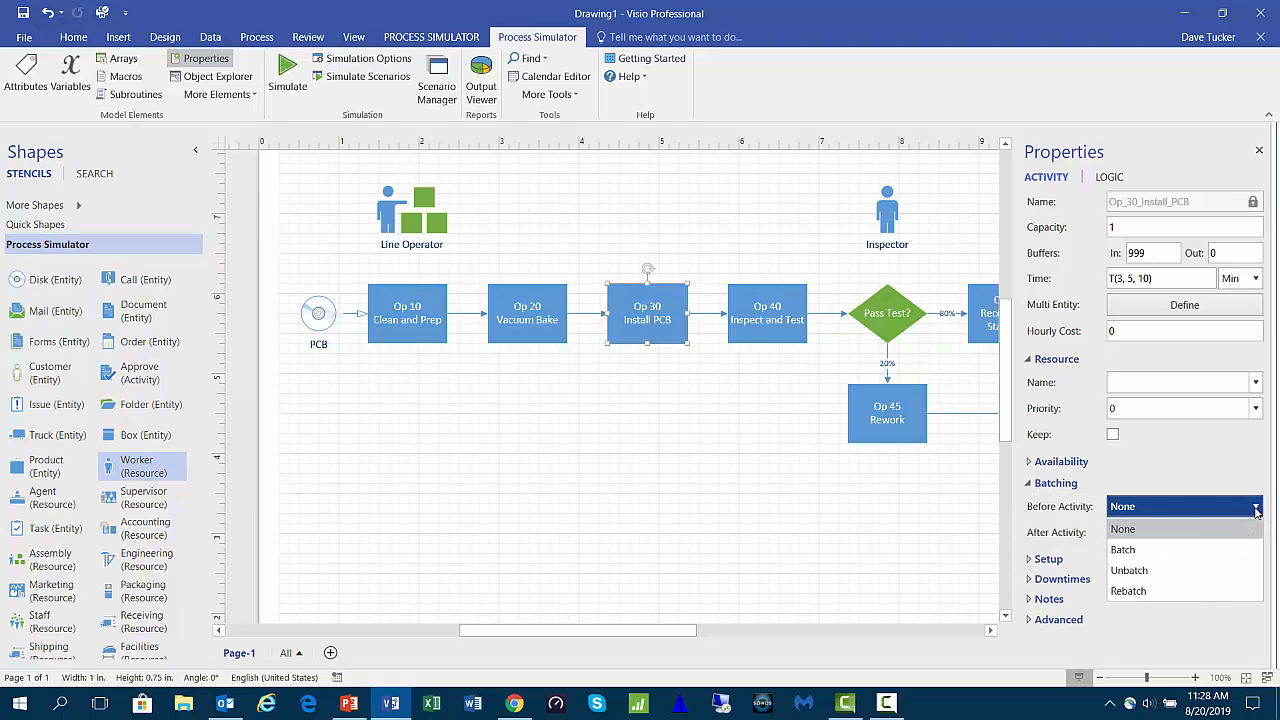
pyautogui.click(1220, 570)
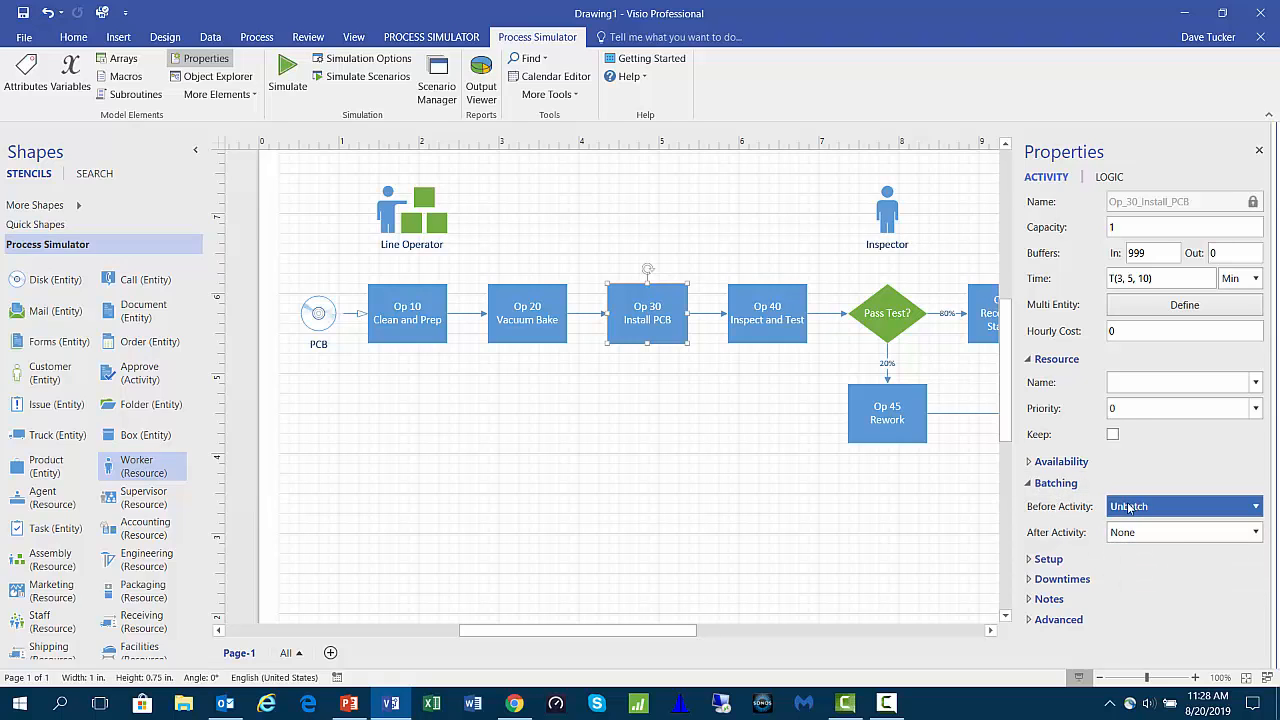
# - Set Op 30 Install PCB's time to a Uniform distribution with mean 12 and half range 2, and assign Line_Operator as its resource
pyautogui.click(1160, 281)
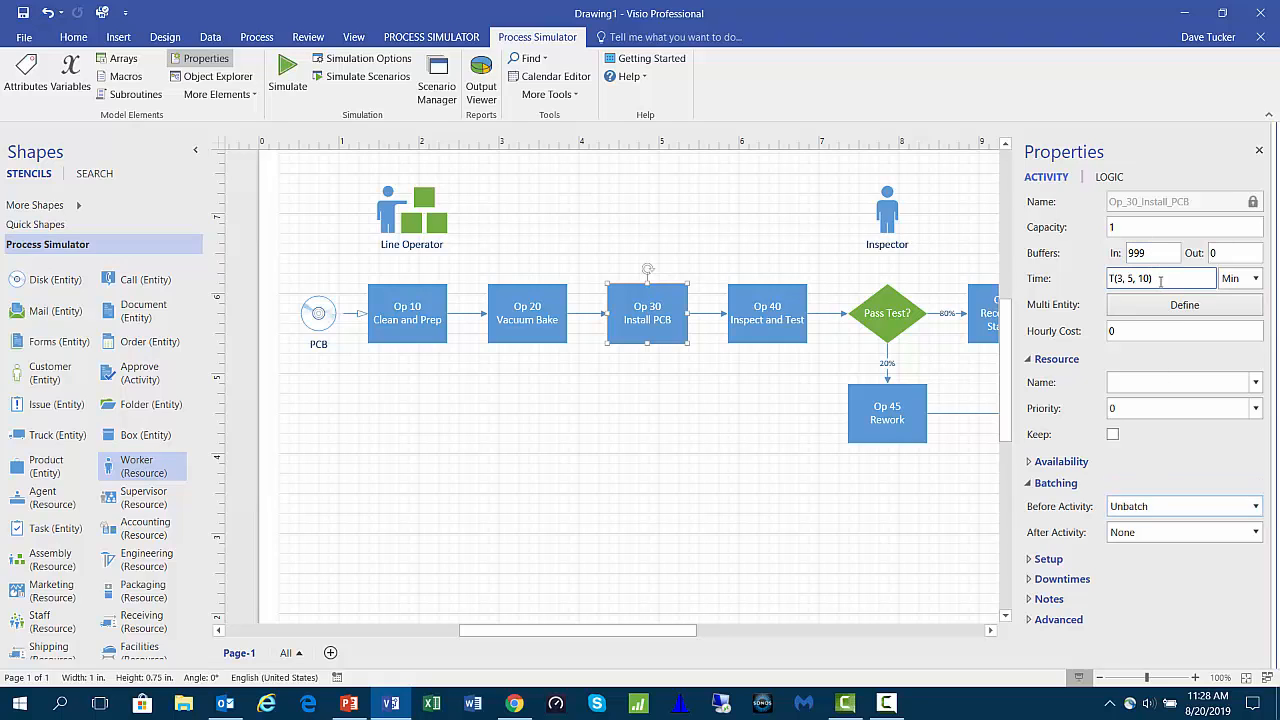
pyautogui.moveTo(1160, 281); pyautogui.dragTo(1113, 272)
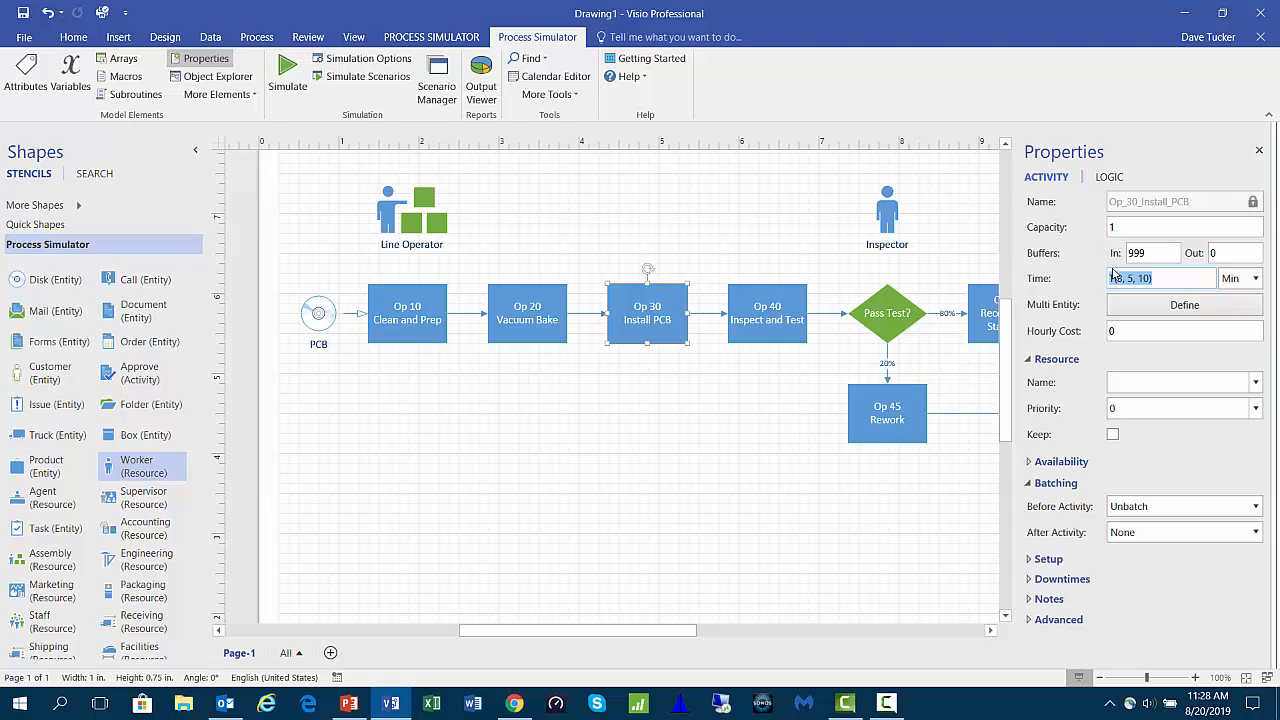
pyautogui.rightClick(1164, 278)
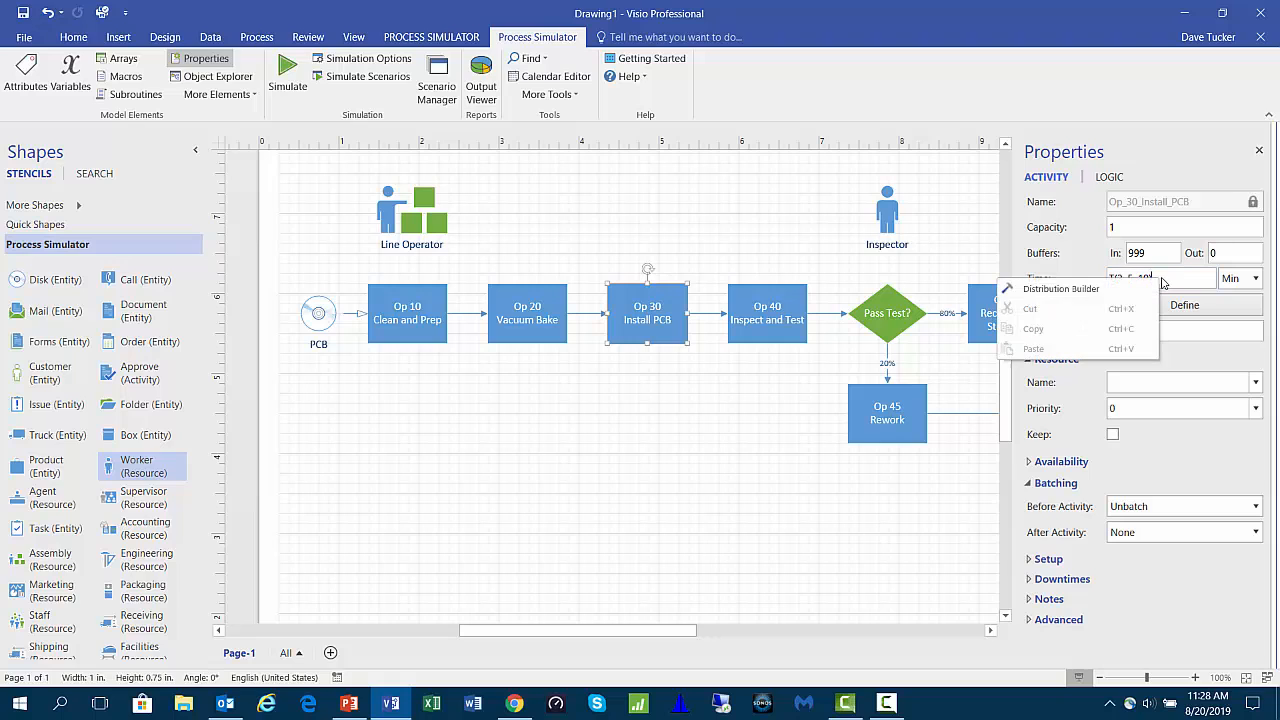
pyautogui.click(1086, 289)
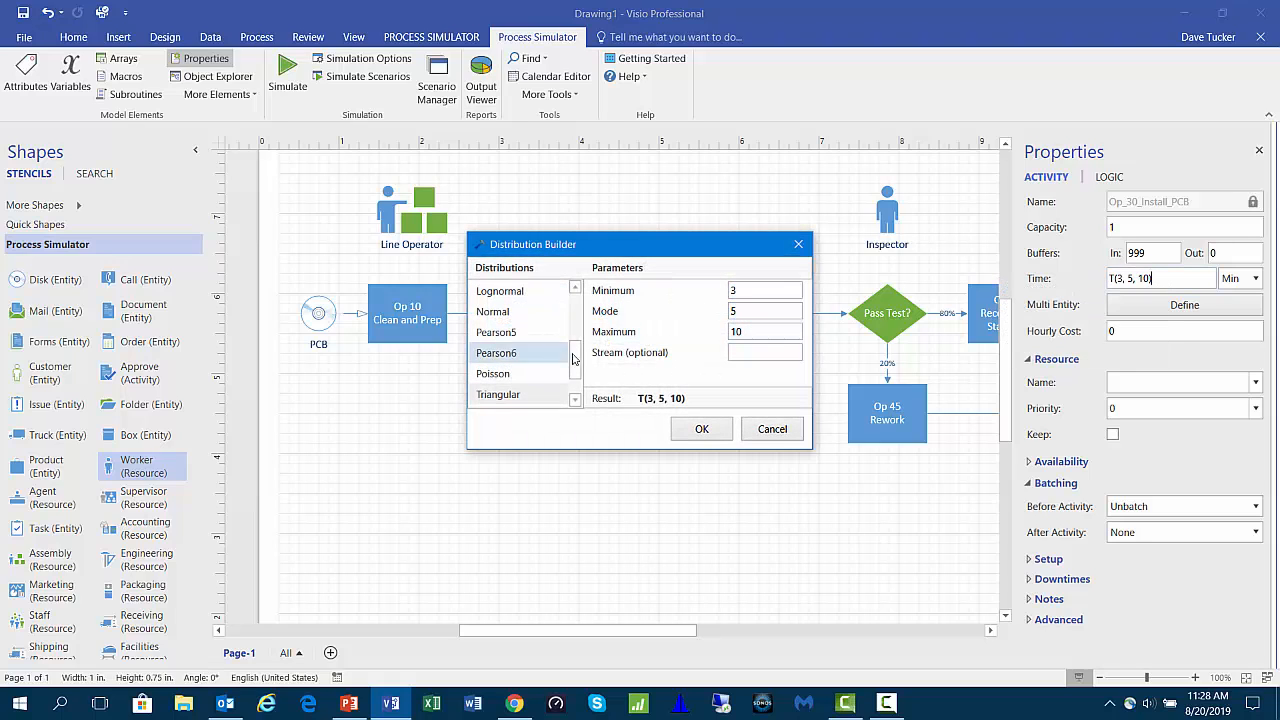
pyautogui.scroll(-1, 575, 366)
pyautogui.click(527, 375)
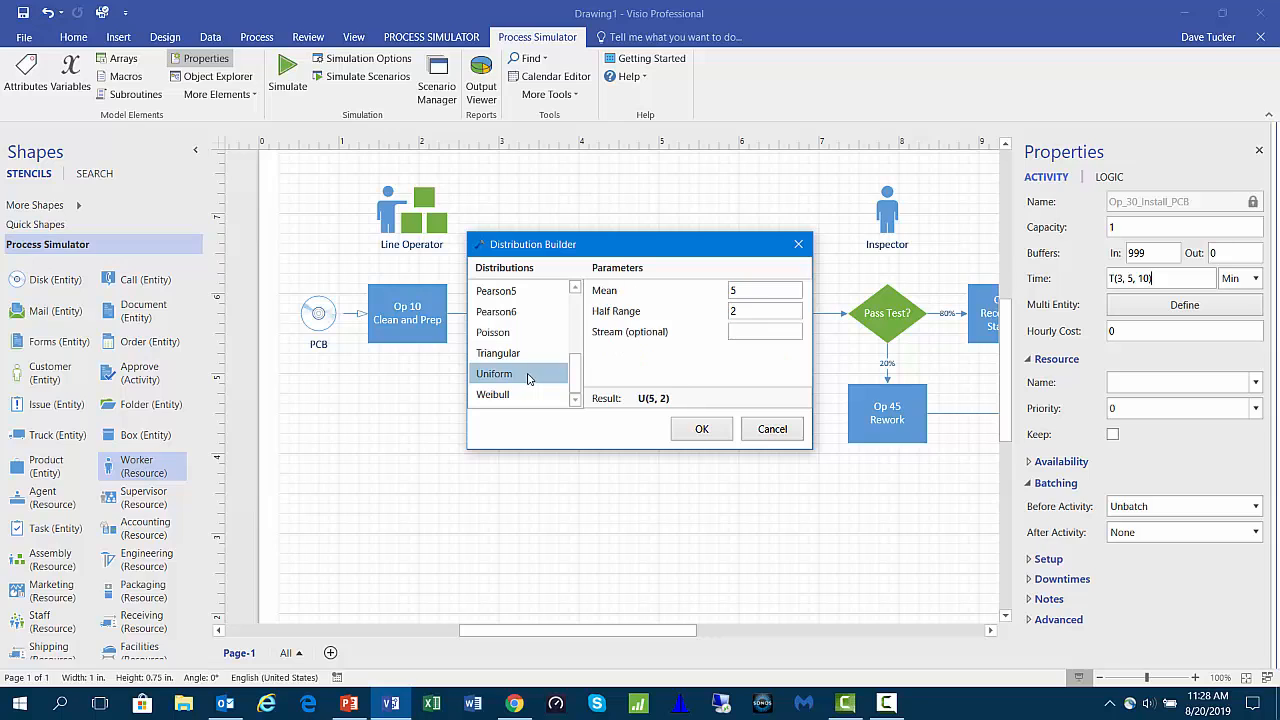
pyautogui.doubleClick(733, 291)
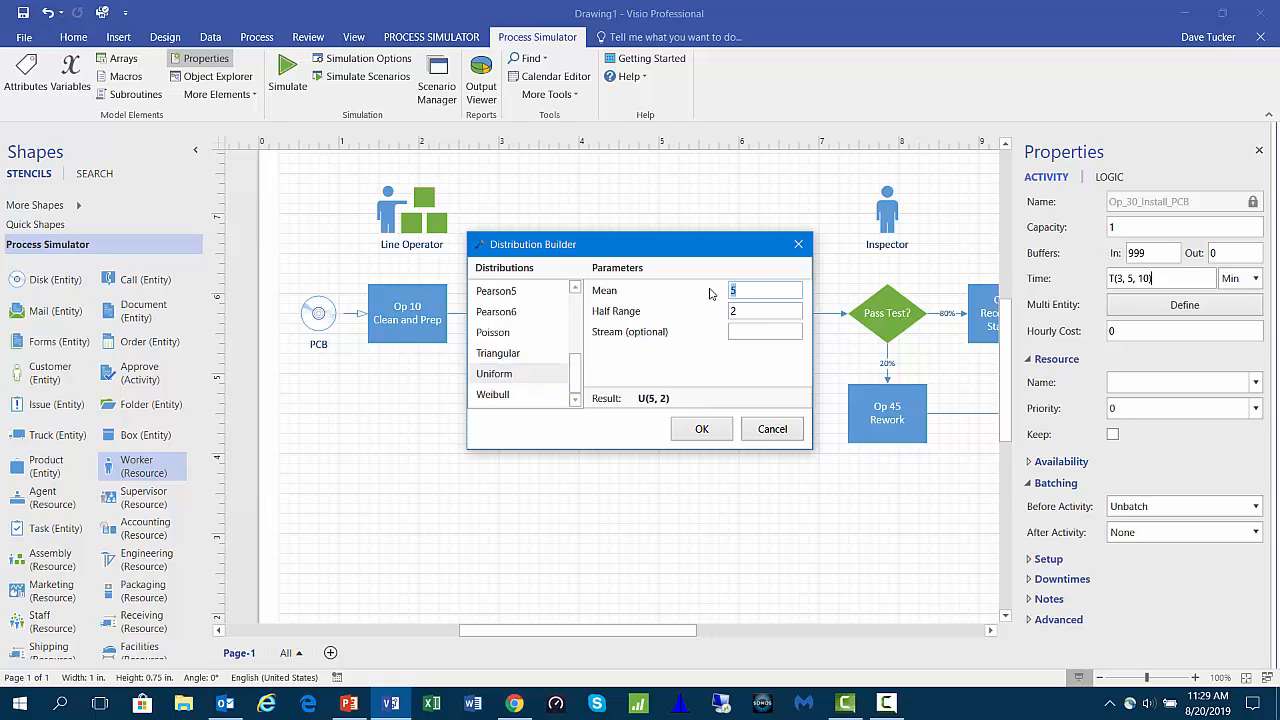
pyautogui.write('12')
pyautogui.click(742, 311)
pyautogui.doubleClick(742, 311)
pyautogui.click(702, 429)
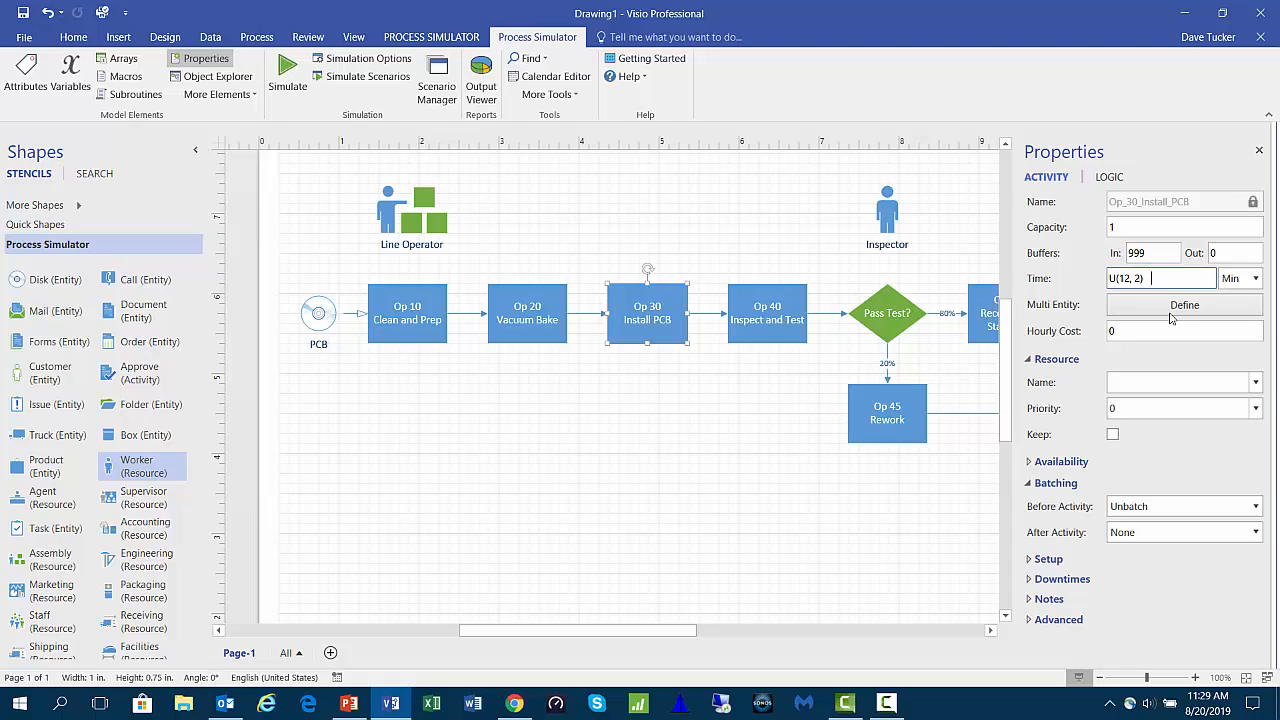
pyautogui.click(1255, 382)
pyautogui.click(1237, 426)
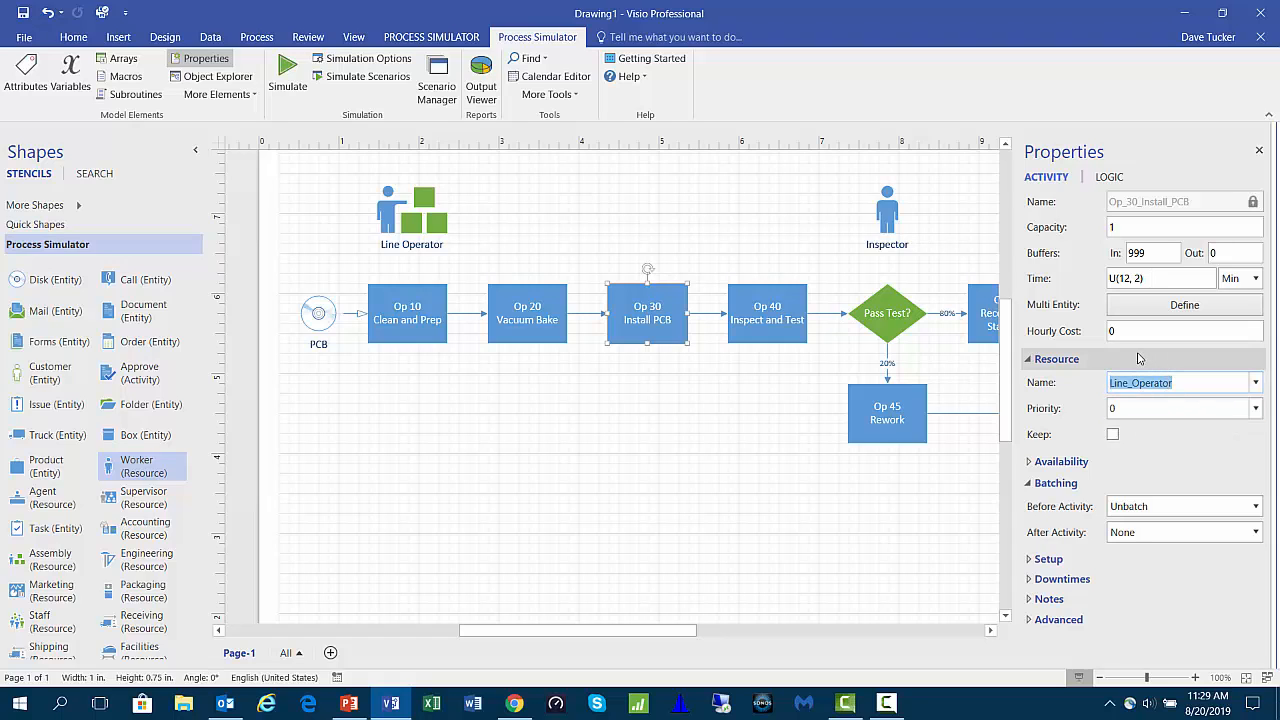
# - Set the move time of the route from Op 30 to Op 40 to 10 Sec
pyautogui.click(708, 314)
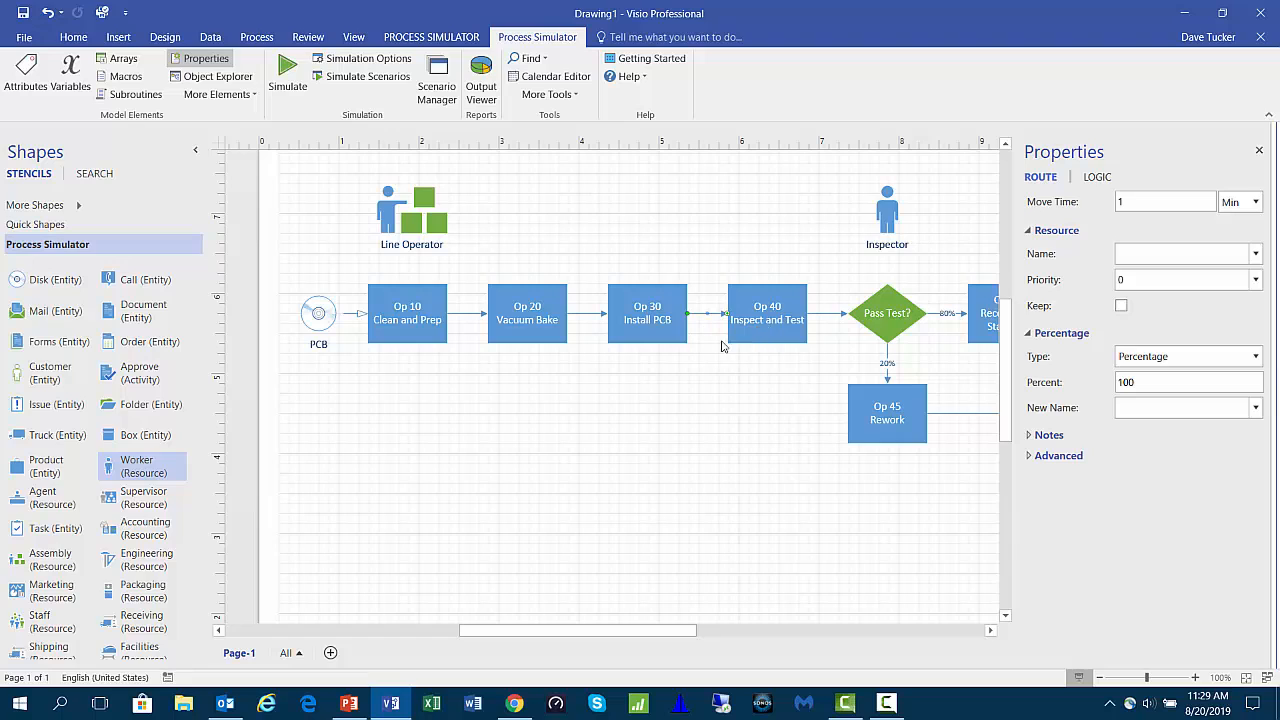
pyautogui.click(1164, 201)
pyautogui.write('0')
pyautogui.click(1253, 204)
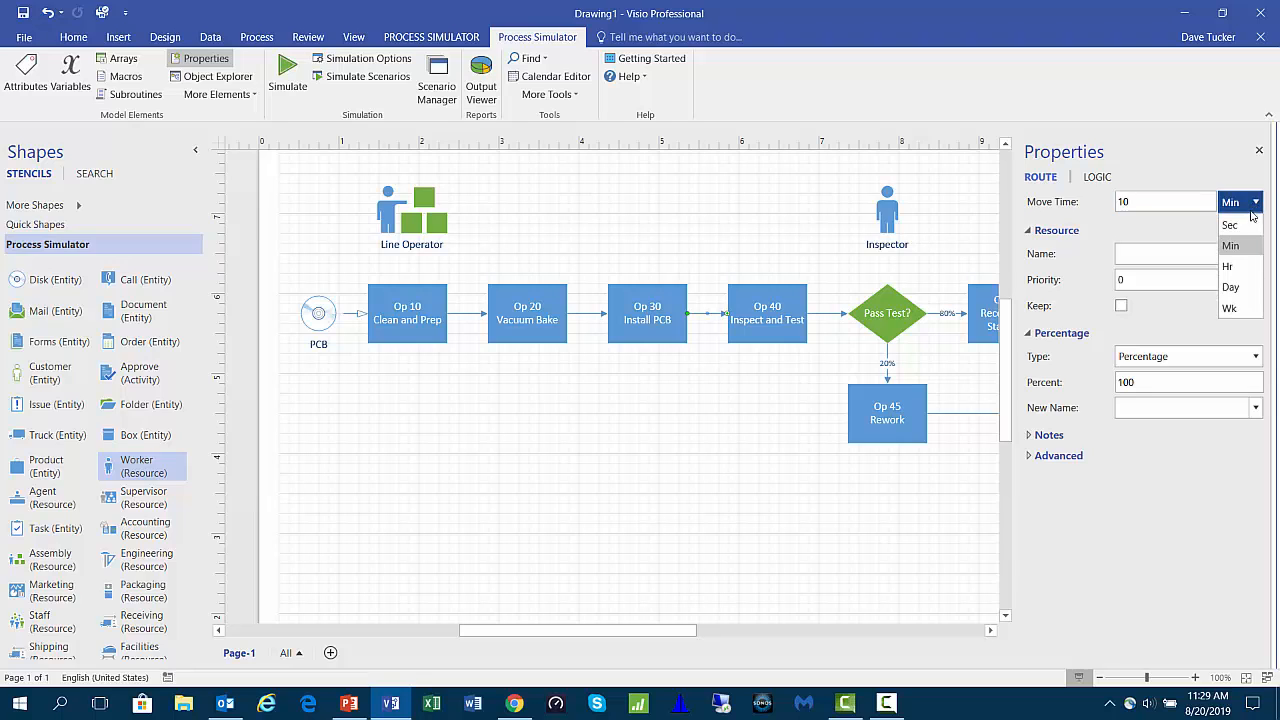
pyautogui.click(1245, 227)
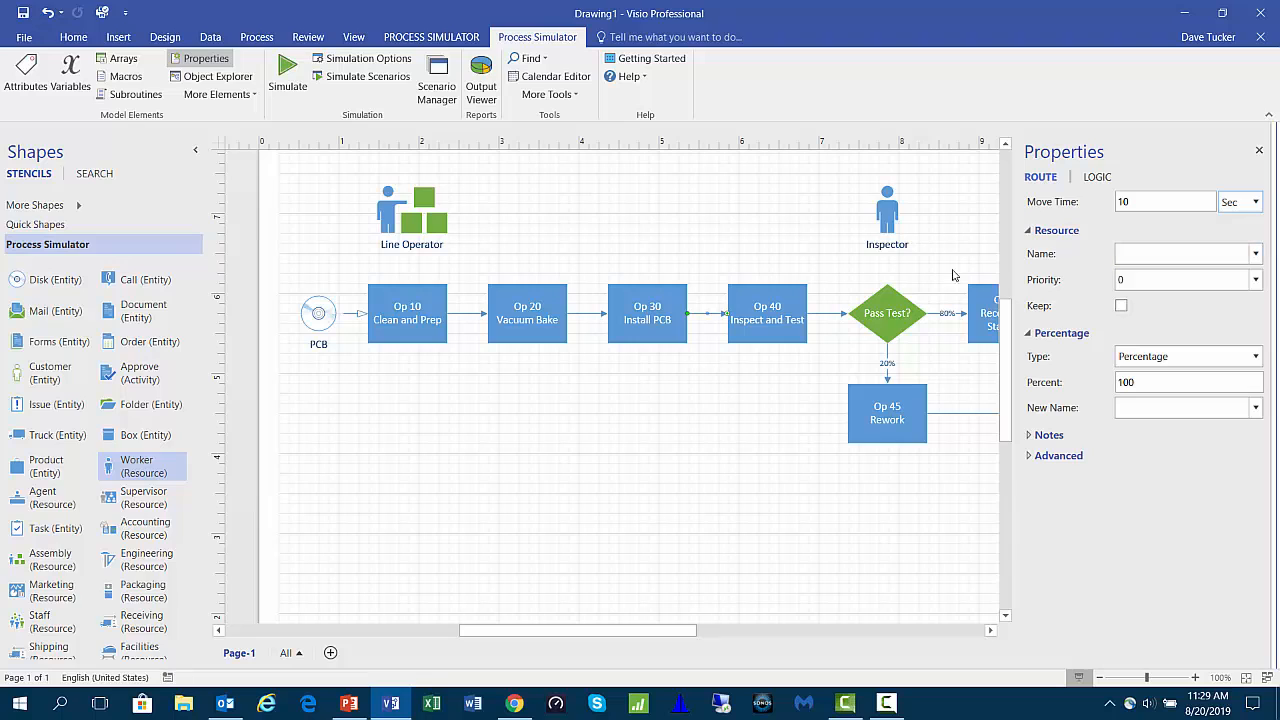
# - Set the activity time of Op 40 Inspect and Test to the normal distribution N(10, 1)
pyautogui.click(763, 316)
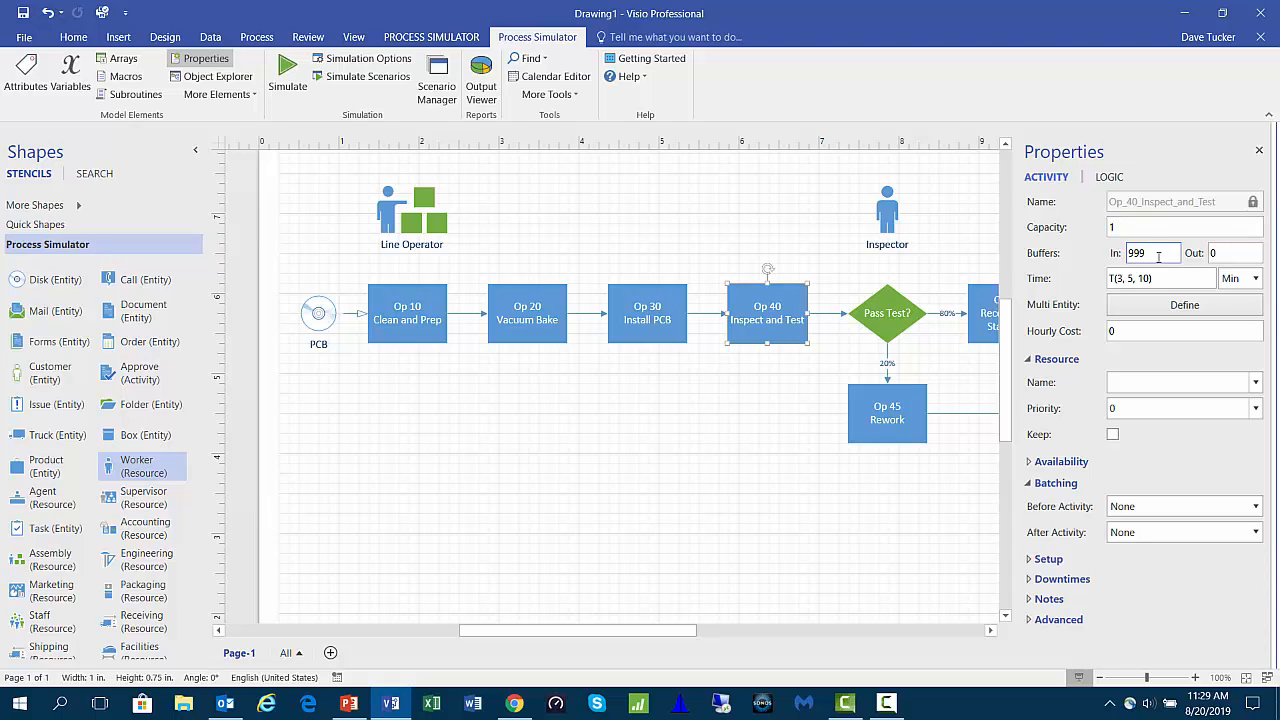
pyautogui.moveTo(1162, 278); pyautogui.dragTo(1085, 286)
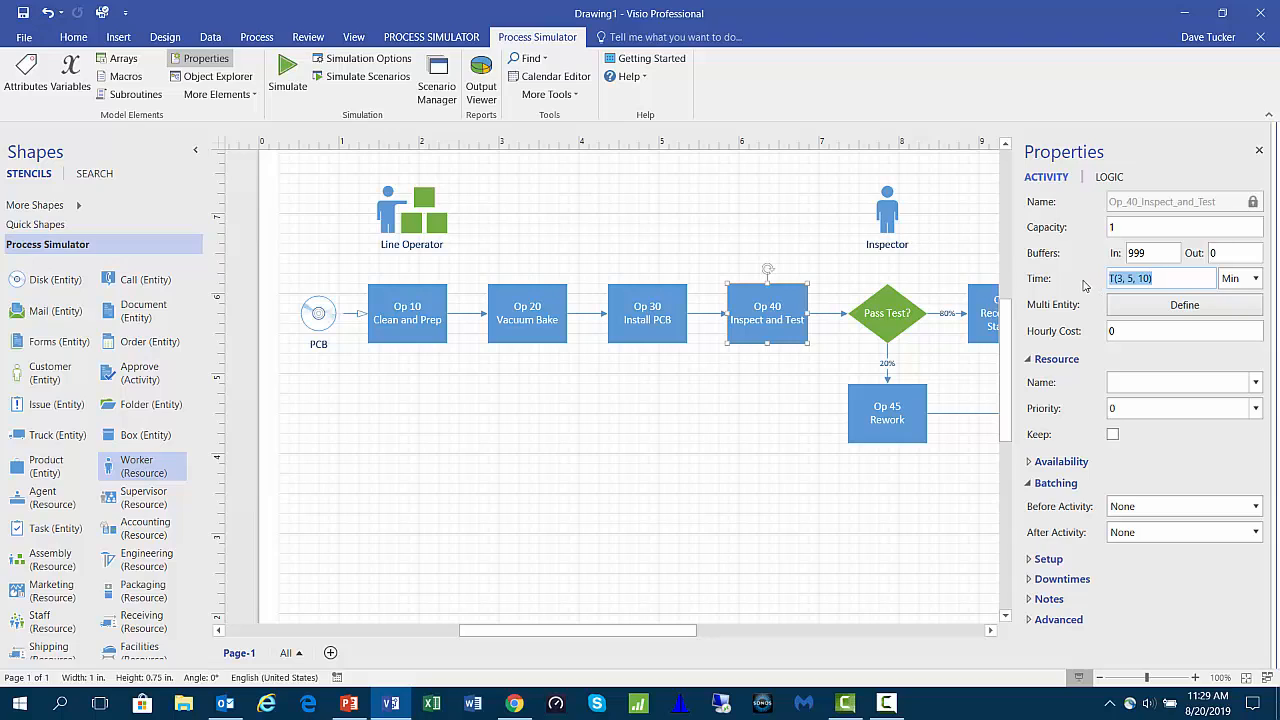
pyautogui.write('N(10, 1')
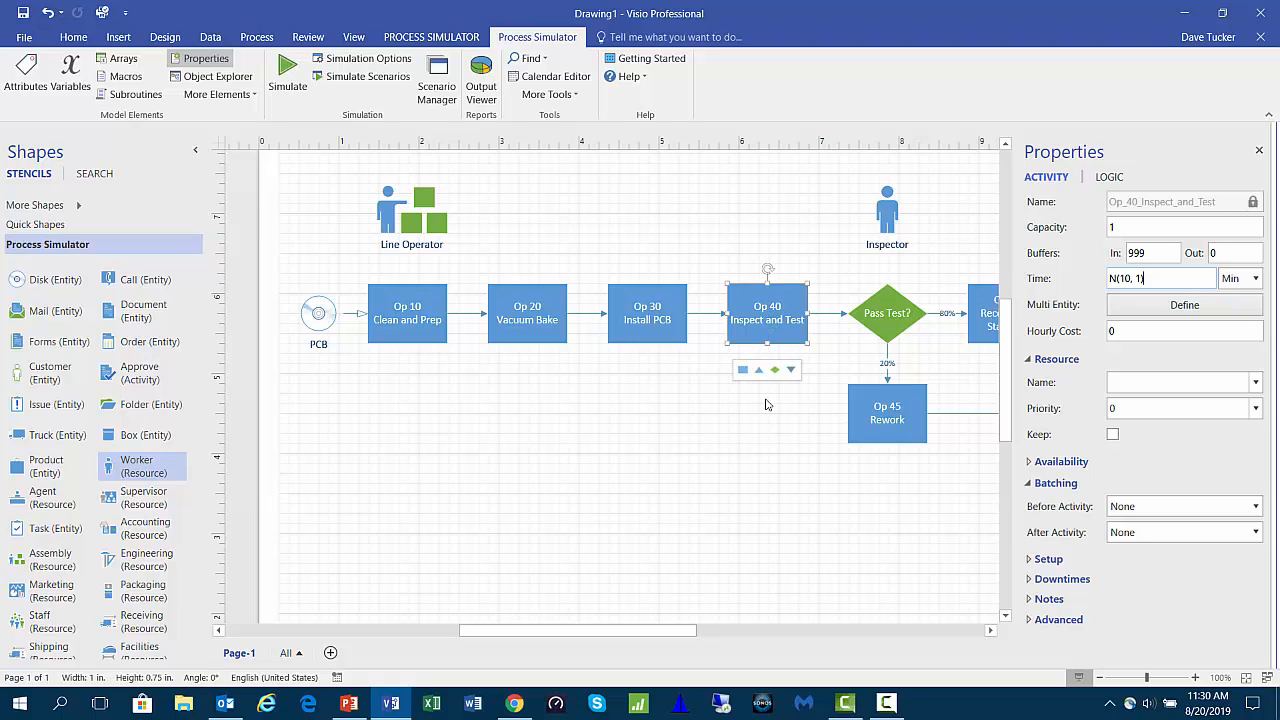
# - Set the route from Op 40 to the Pass Test? decision to a move time of 10 Sec with Inspector as the resource
pyautogui.click(838, 314)
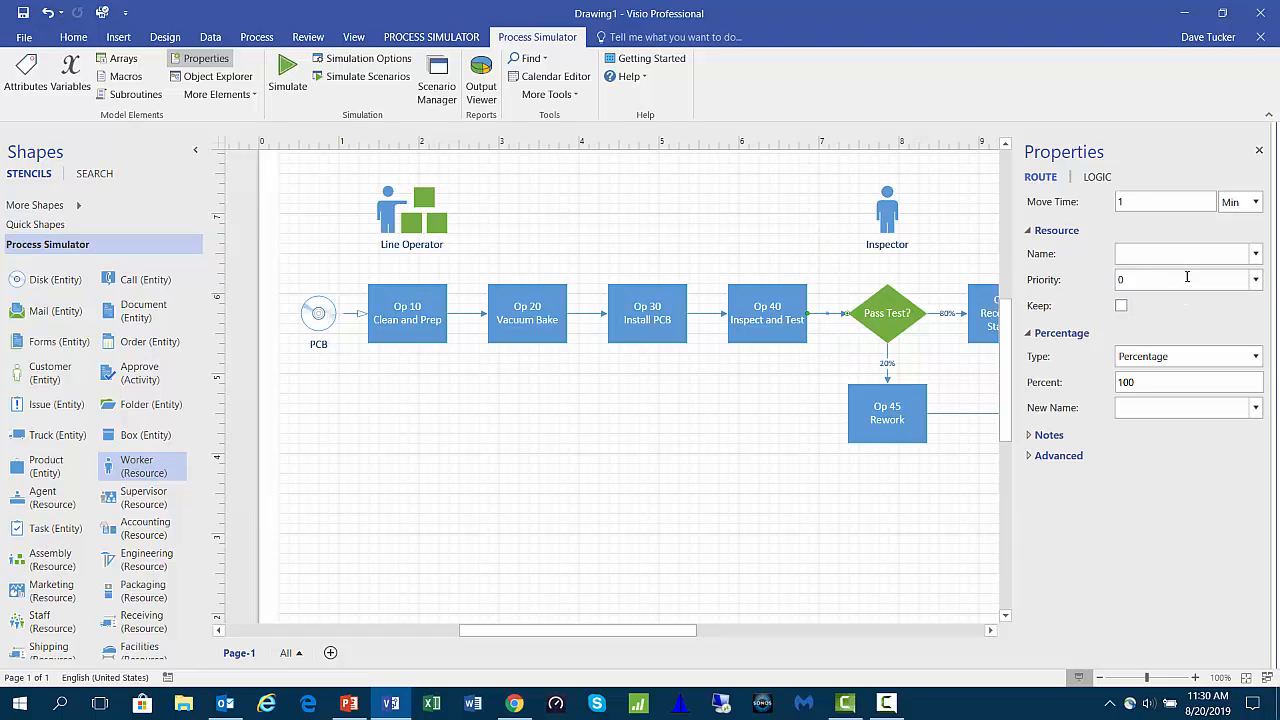
pyautogui.click(1141, 202)
pyautogui.write('0')
pyautogui.click(1244, 203)
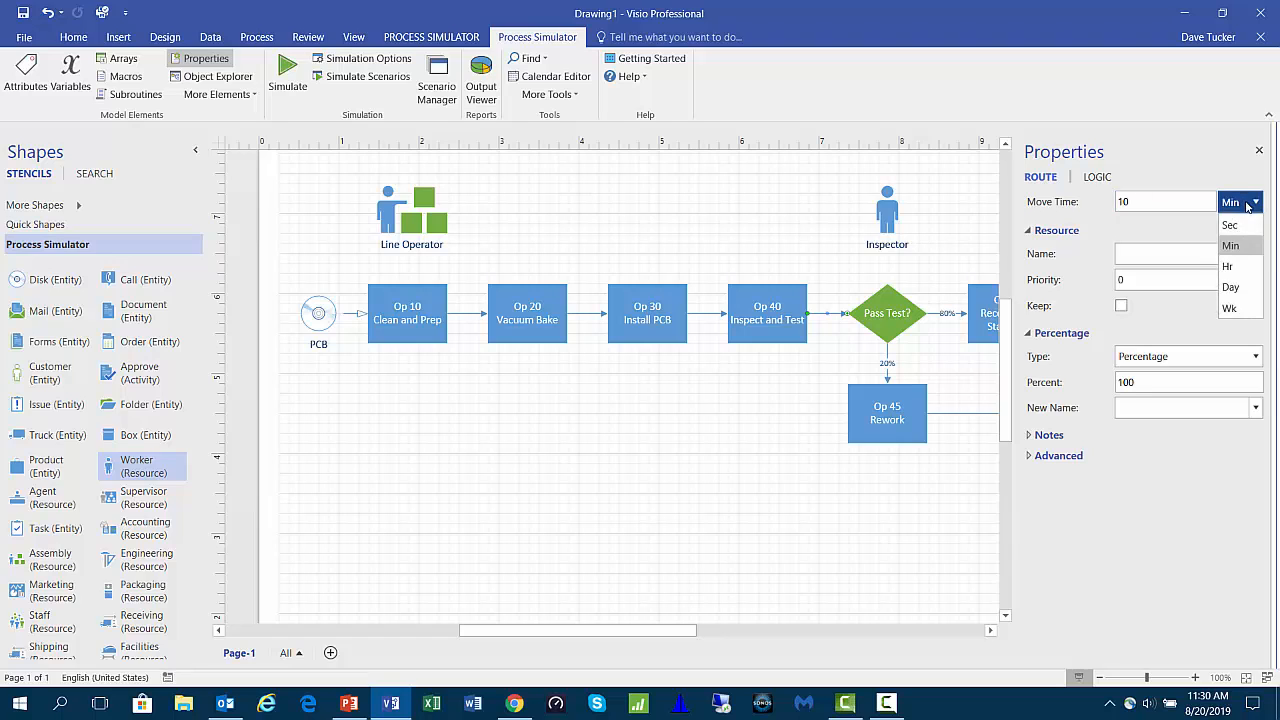
pyautogui.click(1232, 225)
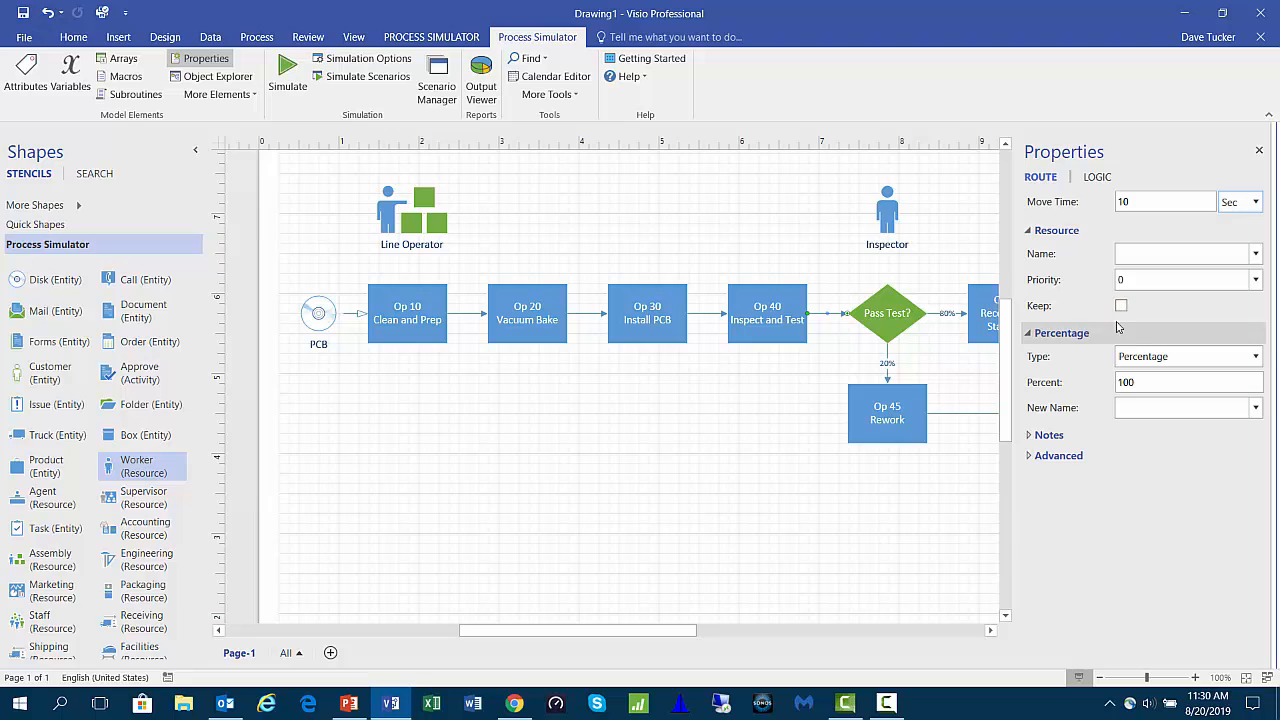
pyautogui.click(1257, 255)
pyautogui.click(1236, 276)
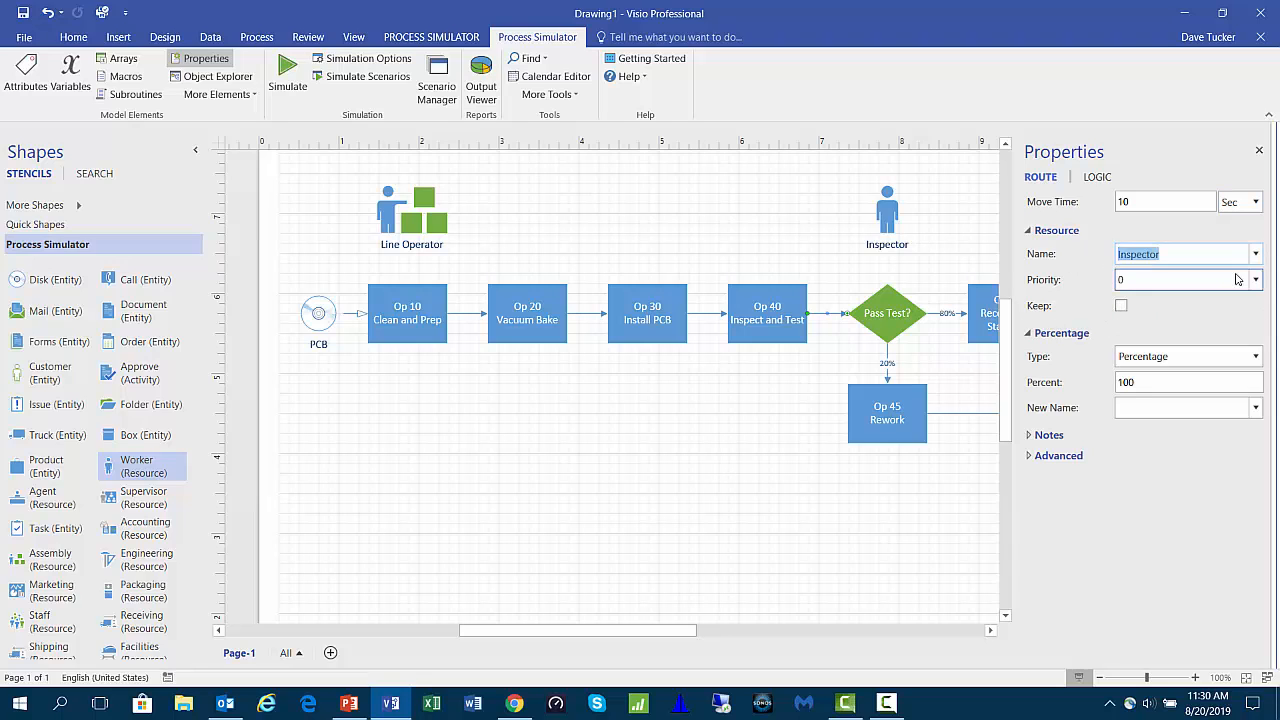
# - Examine the activity time and capacity of the Pass Test? decision
pyautogui.click(893, 315)
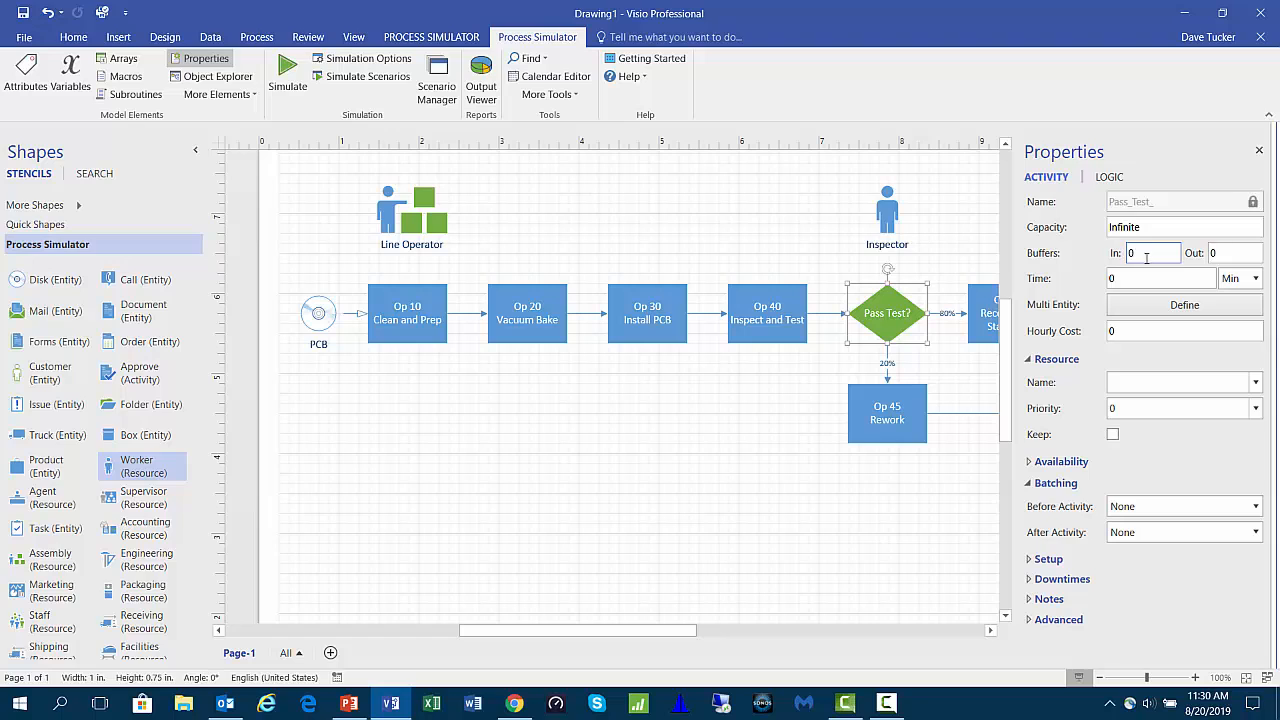
pyautogui.click(1122, 280)
pyautogui.moveTo(1122, 280); pyautogui.dragTo(1100, 284)
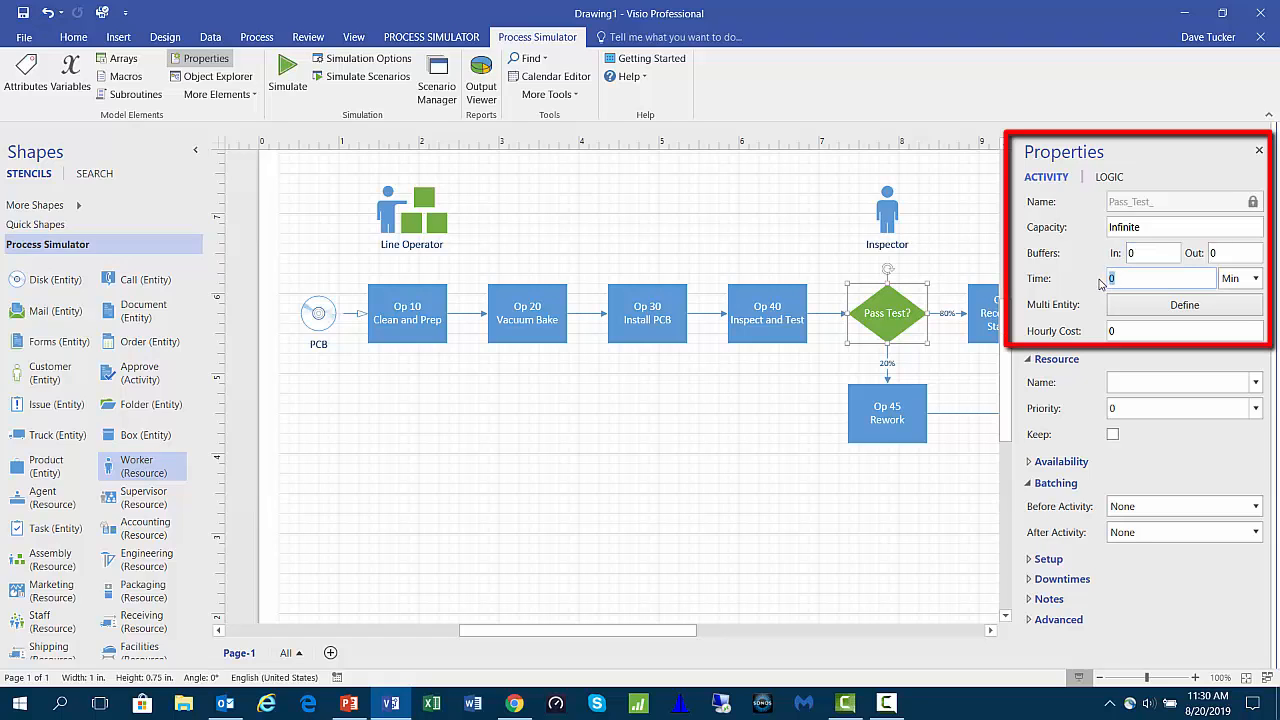
pyautogui.doubleClick(1120, 229)
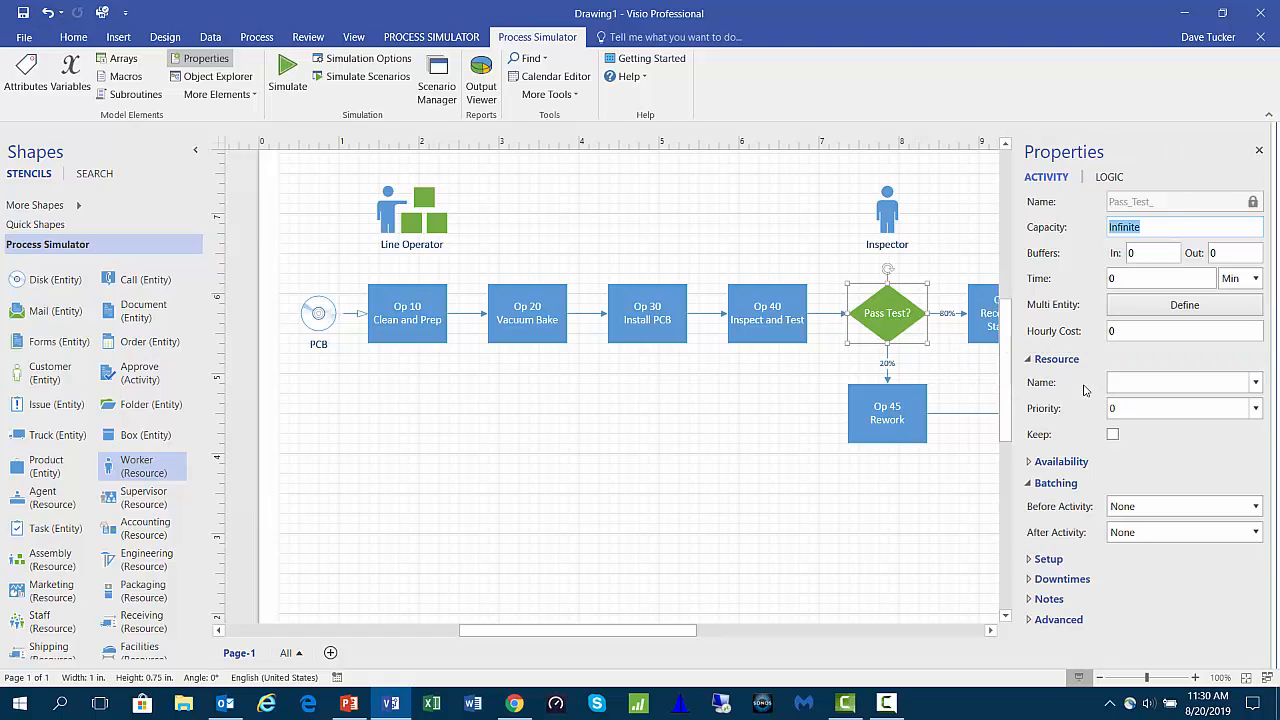
# - Set the move times of the two routes leaving Pass Test?, to Op 45 and to Op 50, to 0
pyautogui.click(887, 366)
pyautogui.click(1135, 203)
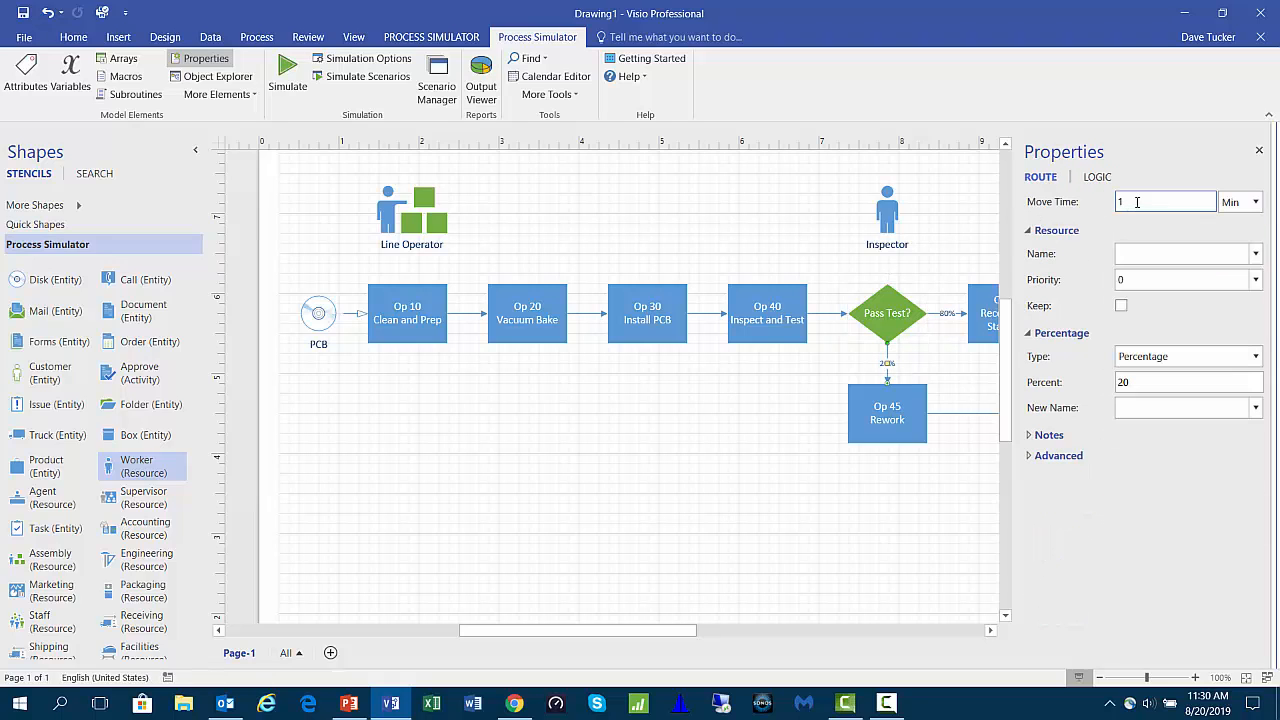
pyautogui.moveTo(1125, 203); pyautogui.dragTo(1108, 206)
pyautogui.click(940, 314)
pyautogui.doubleClick(1120, 203)
pyautogui.write('0')
# - Set the activity time of Op 45 Rework to T(10, 20, 35) and assign Inspector as its resource
pyautogui.moveTo(620, 637); pyautogui.dragTo(676, 634)
pyautogui.click(698, 420)
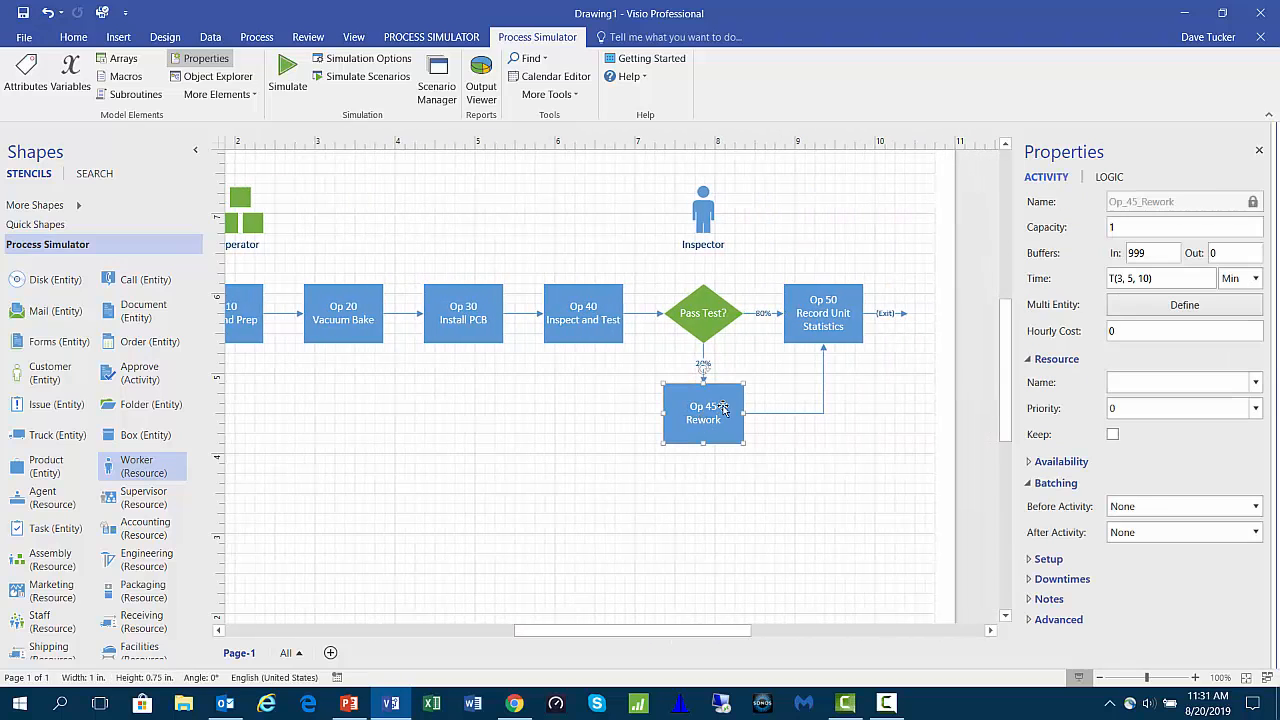
pyautogui.click(1128, 226)
pyautogui.click(1157, 285)
pyautogui.click(1124, 278)
pyautogui.press('BackSpace')
pyautogui.write('10')
pyautogui.press('Right')
pyautogui.press('Right')
pyautogui.press('Right')
pyautogui.press('BackSpace')
pyautogui.write('20')
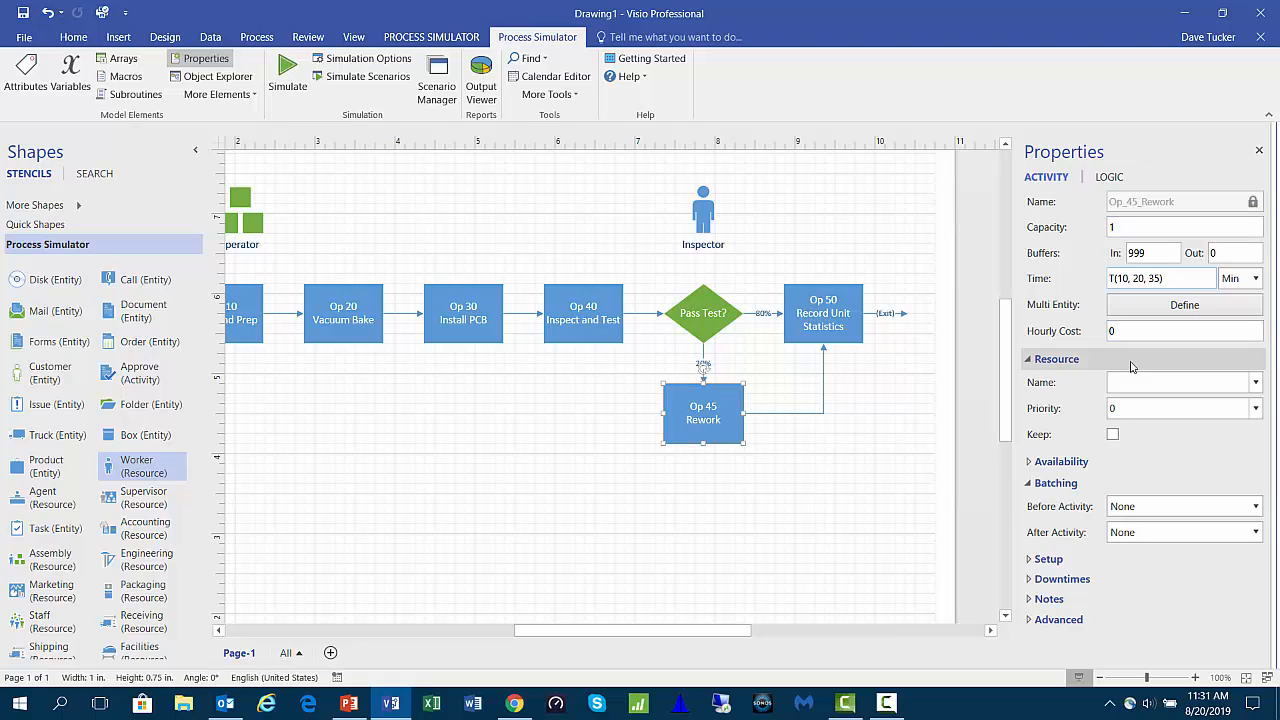
pyautogui.click(1255, 382)
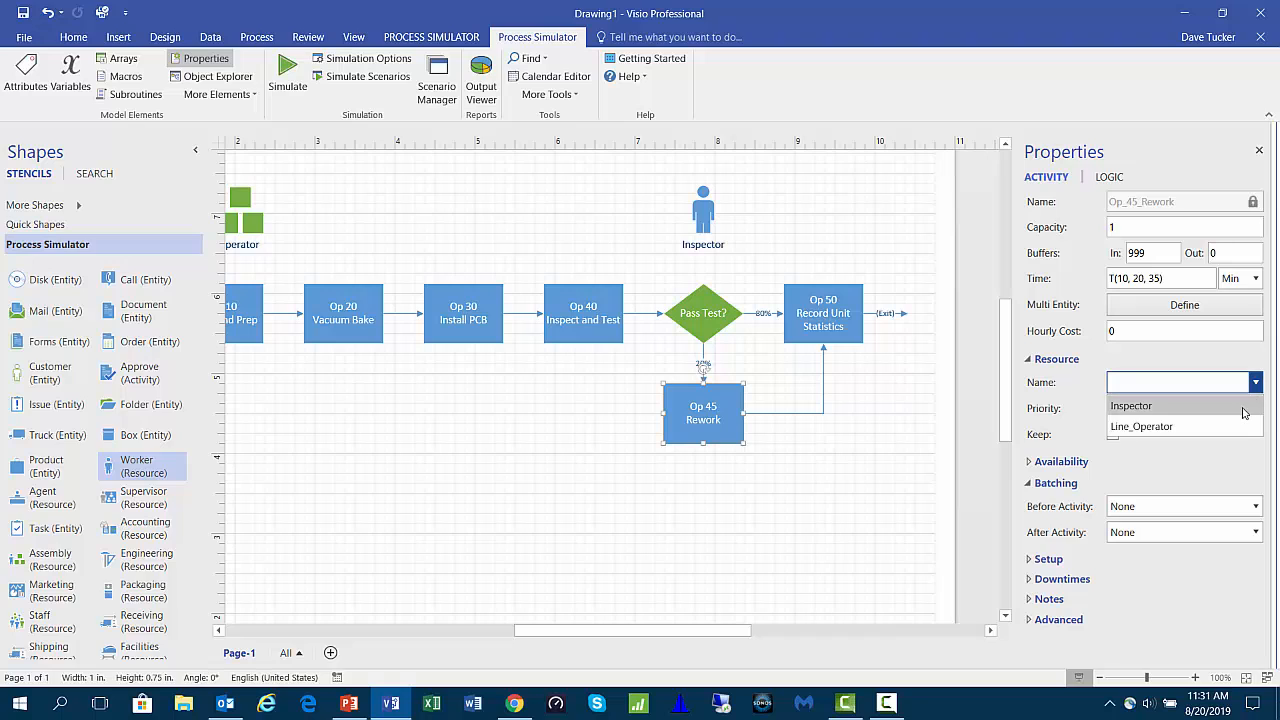
pyautogui.click(1243, 413)
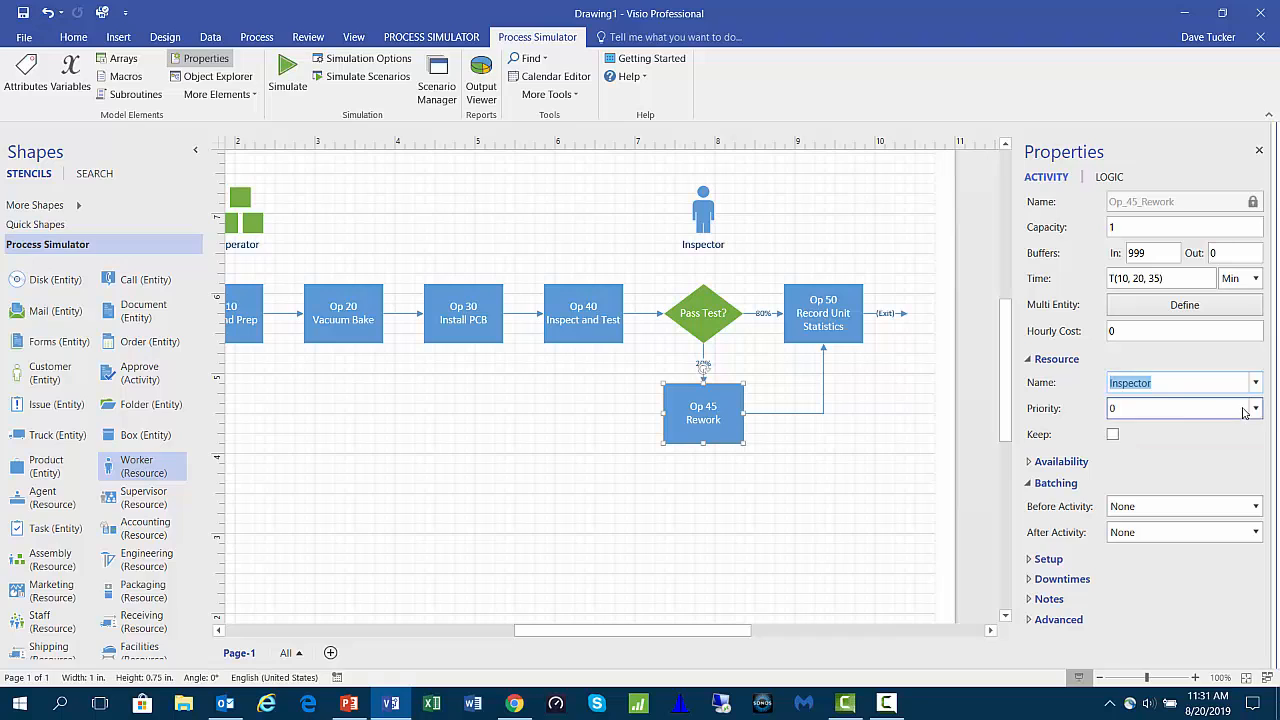
# - Set the route from Op 45 to Op 50 to a move time of 10 Sec with Inspector as the resource
pyautogui.click(770, 413)
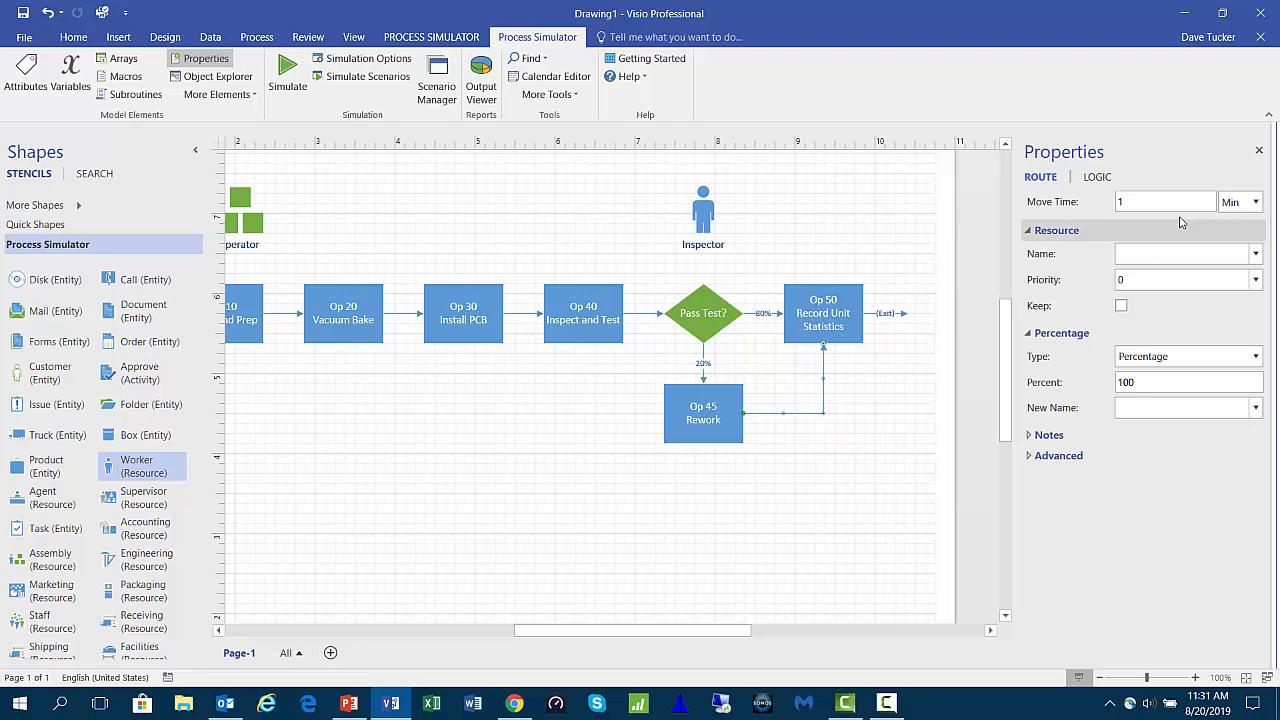
pyautogui.click(1153, 203)
pyautogui.write('0')
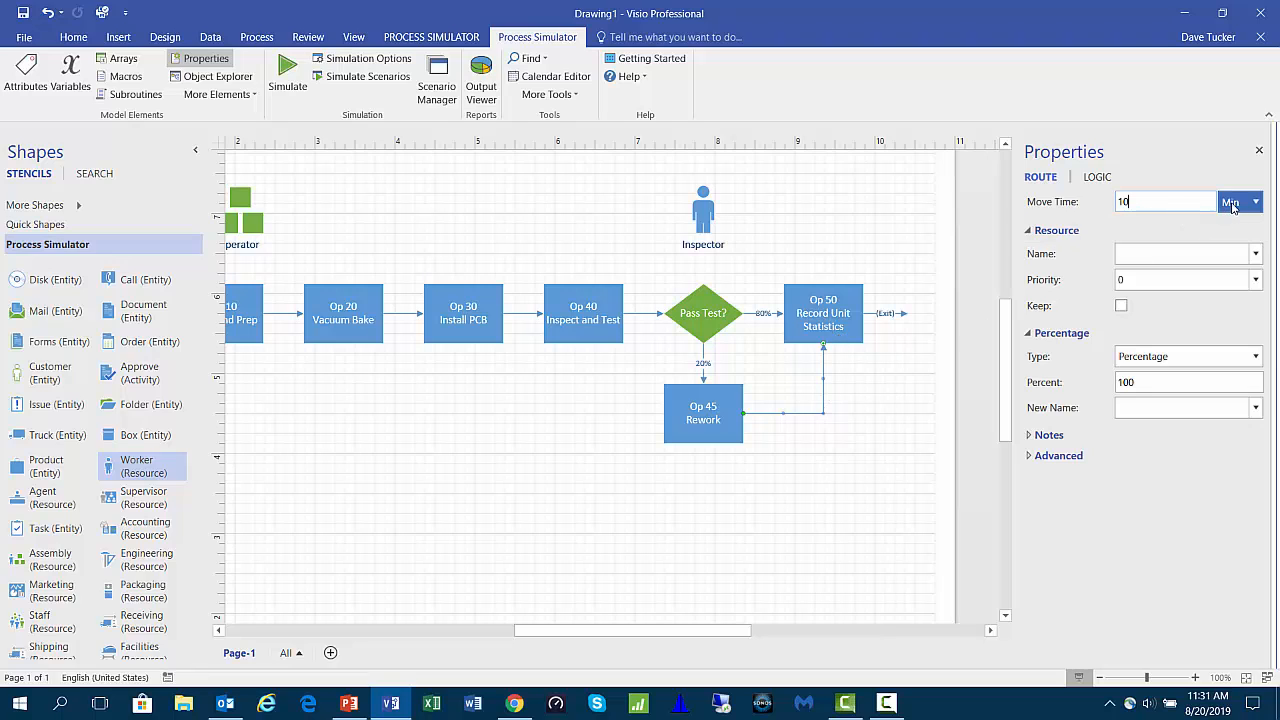
pyautogui.click(1244, 203)
pyautogui.click(1247, 225)
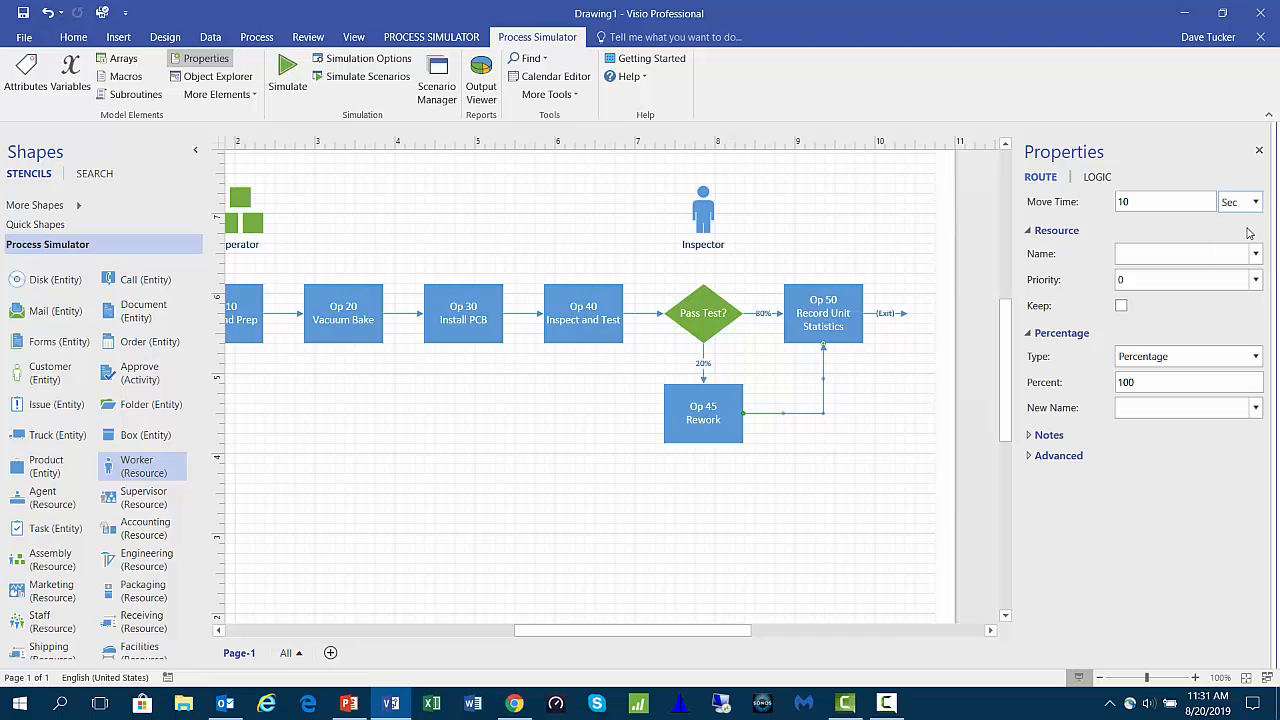
pyautogui.click(1255, 254)
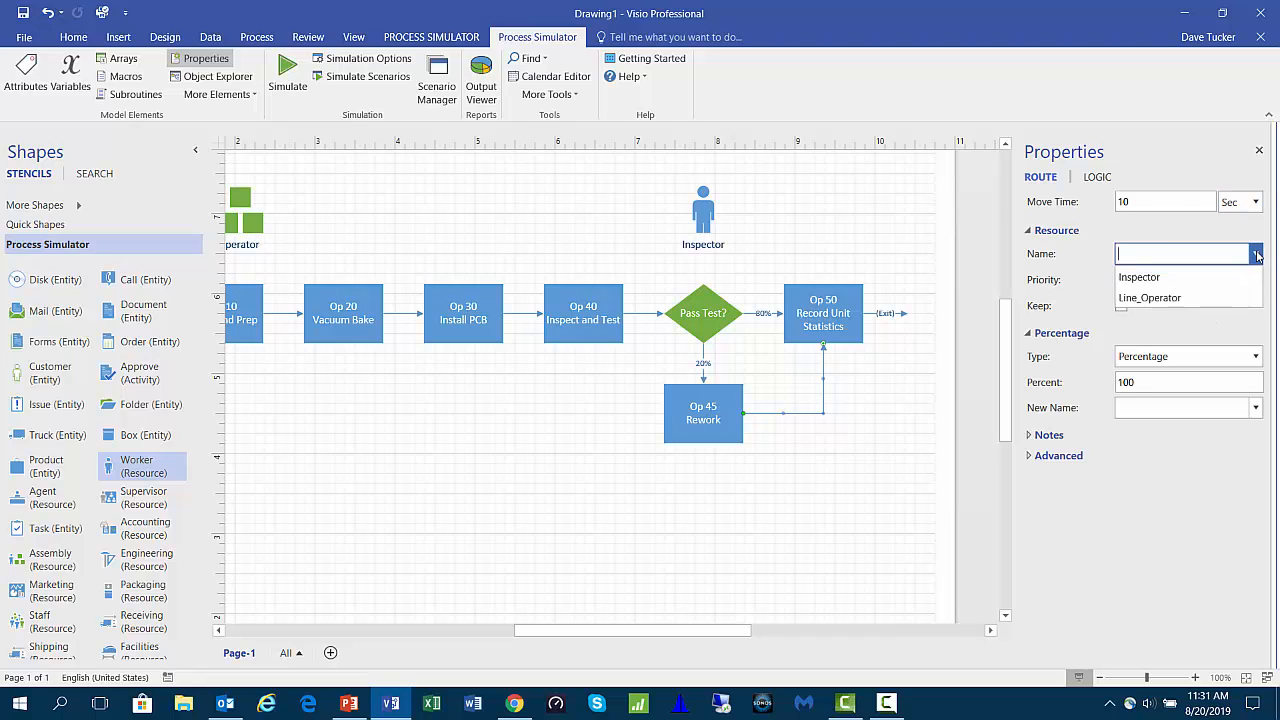
pyautogui.click(1239, 278)
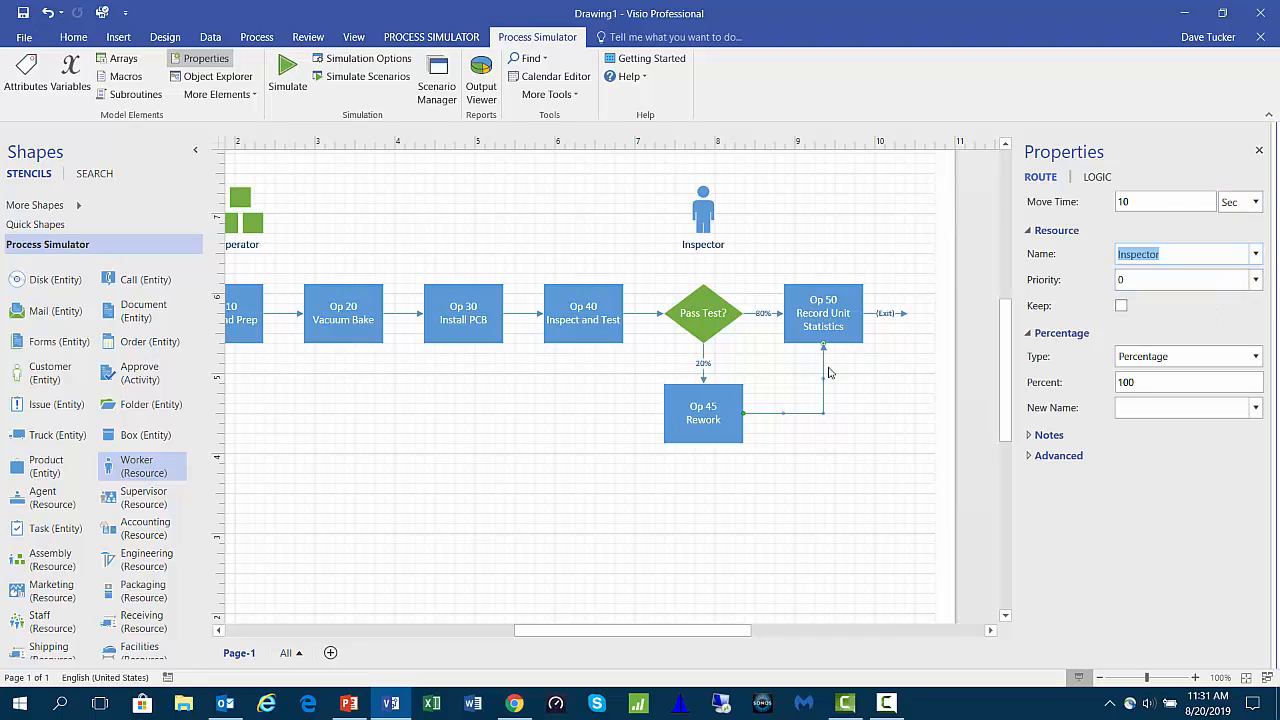
# - Check Op 50 Record Unit Statistics' capacity and input buffer, set its activity time to 2 Min, and assign Inspector as its resource
pyautogui.click(838, 316)
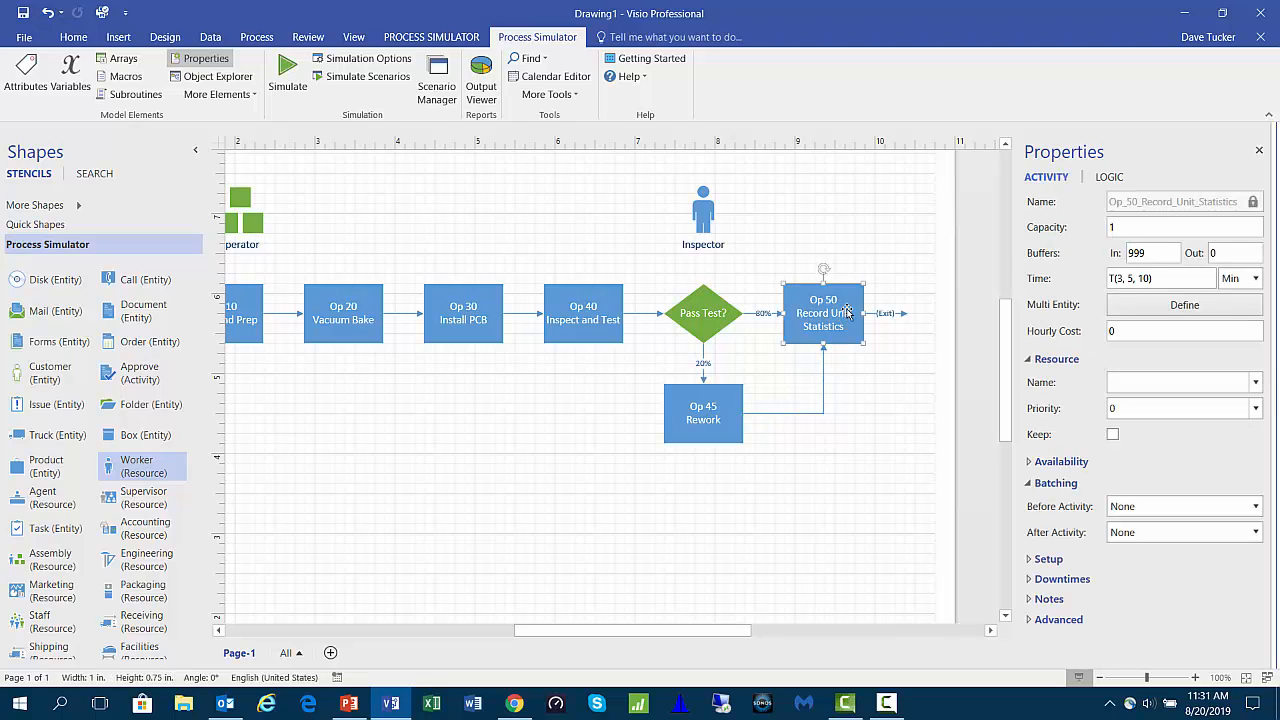
pyautogui.click(1130, 230)
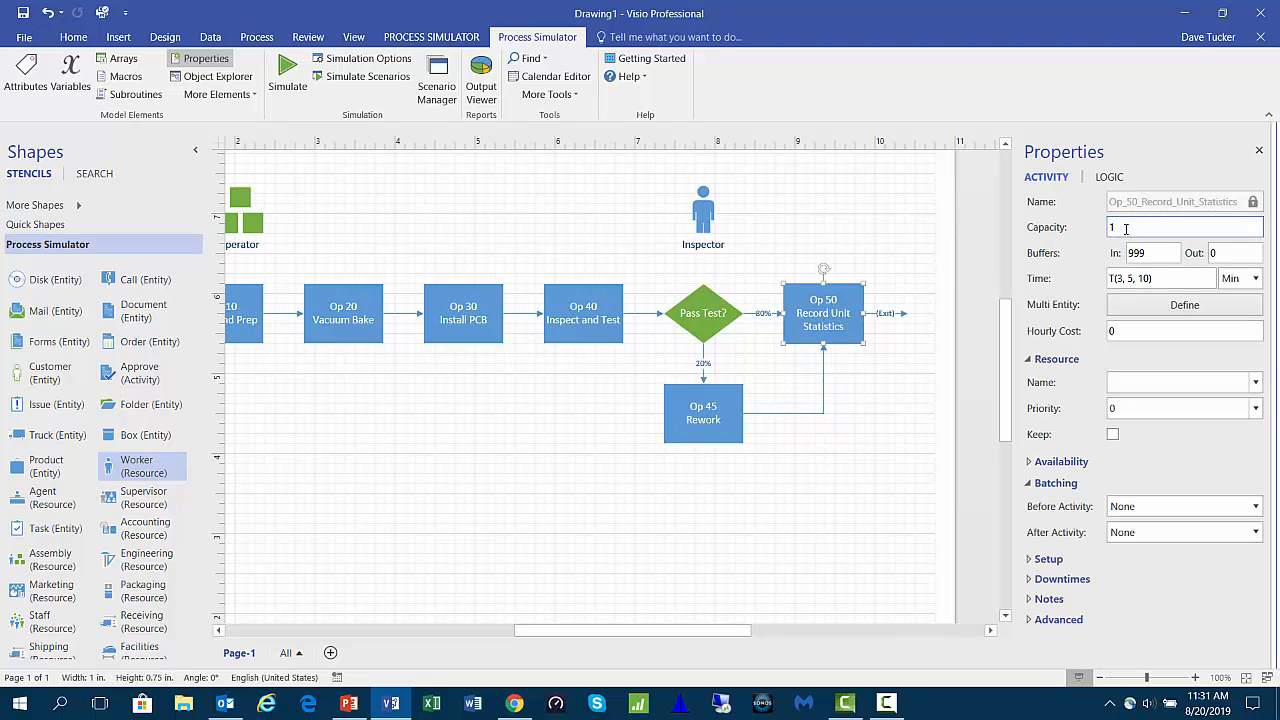
pyautogui.click(1152, 252)
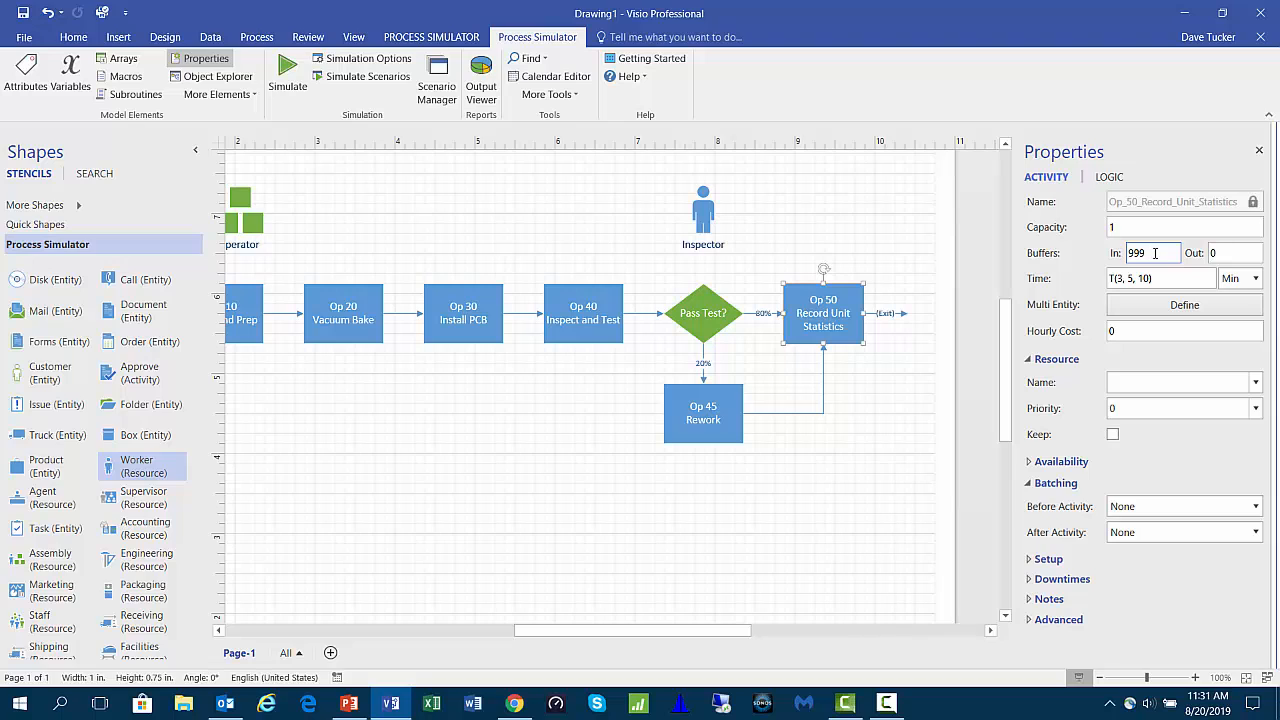
pyautogui.click(1160, 279)
pyautogui.moveTo(1155, 279); pyautogui.dragTo(1095, 292)
pyautogui.write('2')
pyautogui.click(1258, 386)
pyautogui.click(1241, 404)
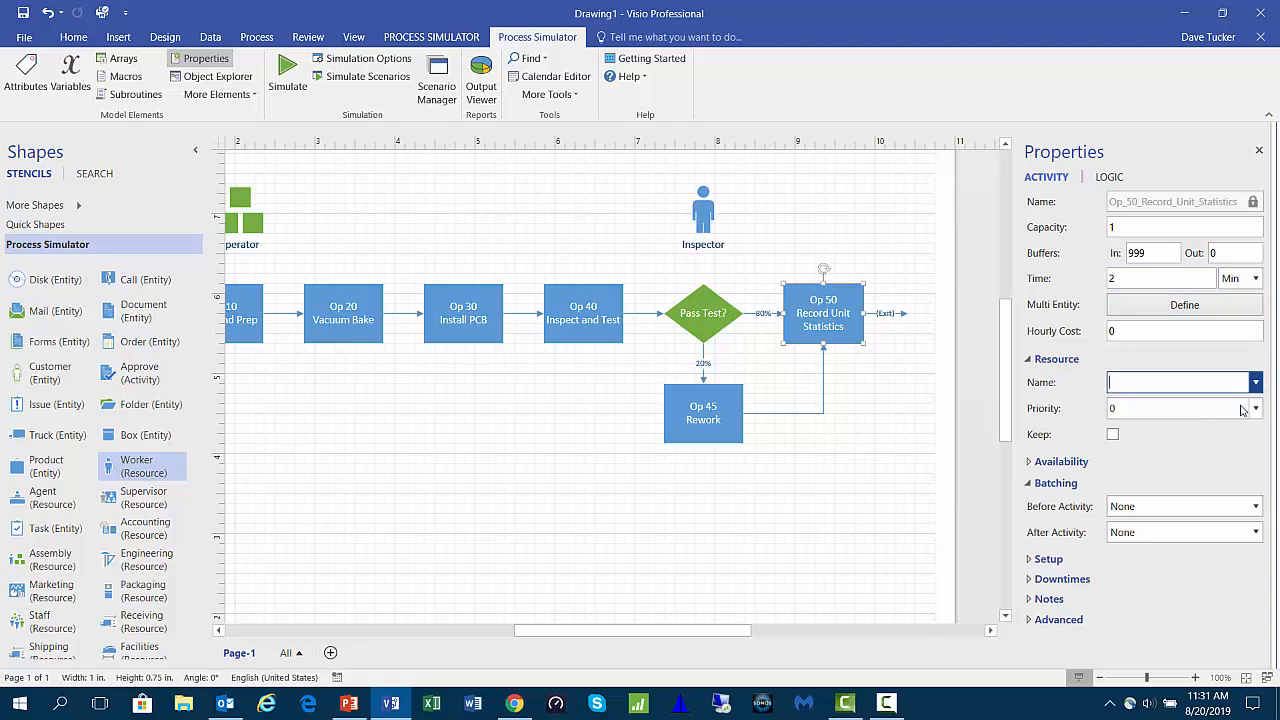
# - Set the move time of the exit route leaving Op 50 Record Unit Statistics to 0 Min
pyautogui.click(895, 313)
pyautogui.click(1120, 203)
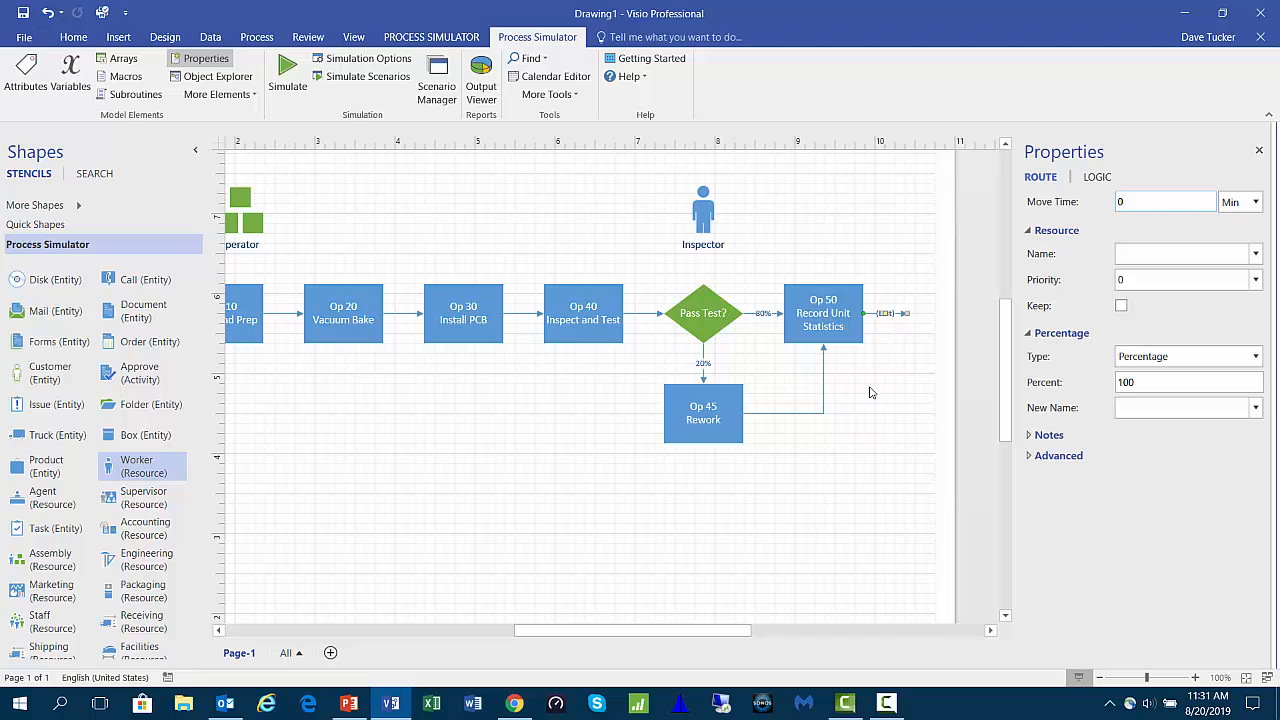
pyautogui.click(752, 563)
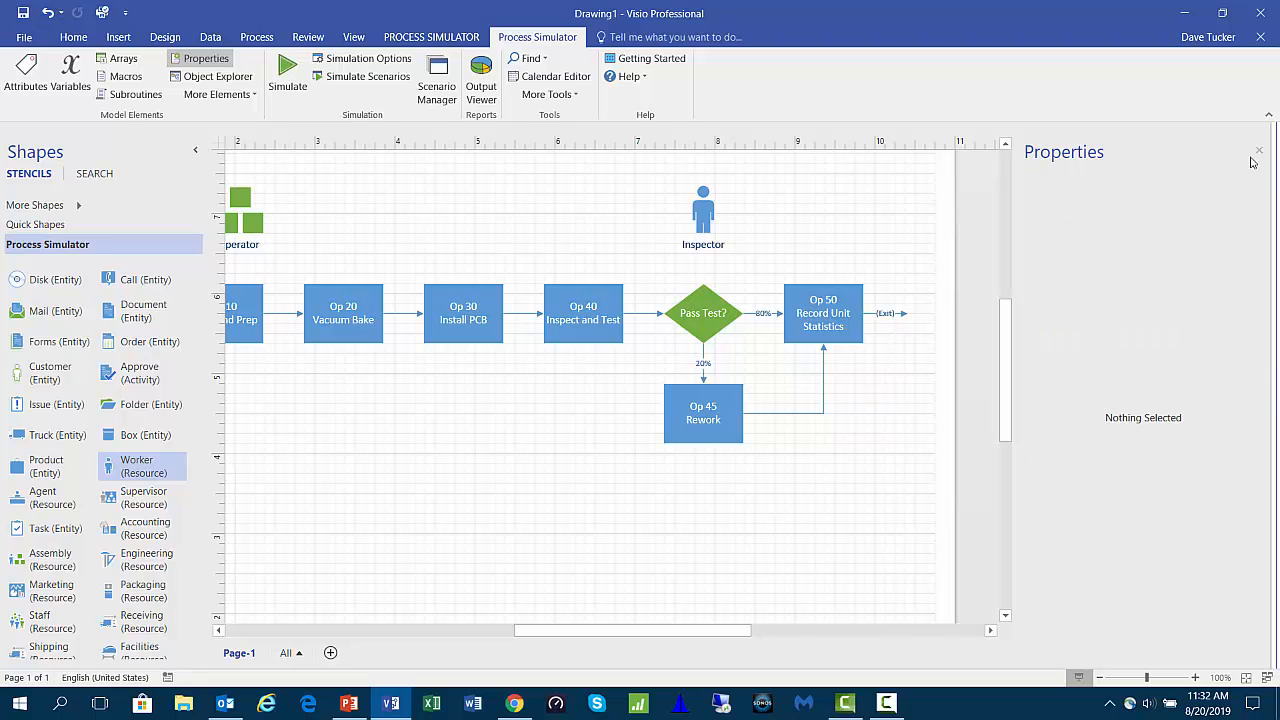
# - Set the Line Operator's units to 2, display them graphically, and place the second operator icon above Op 20
pyautogui.moveTo(606, 631); pyautogui.dragTo(551, 631)
pyautogui.click(420, 217)
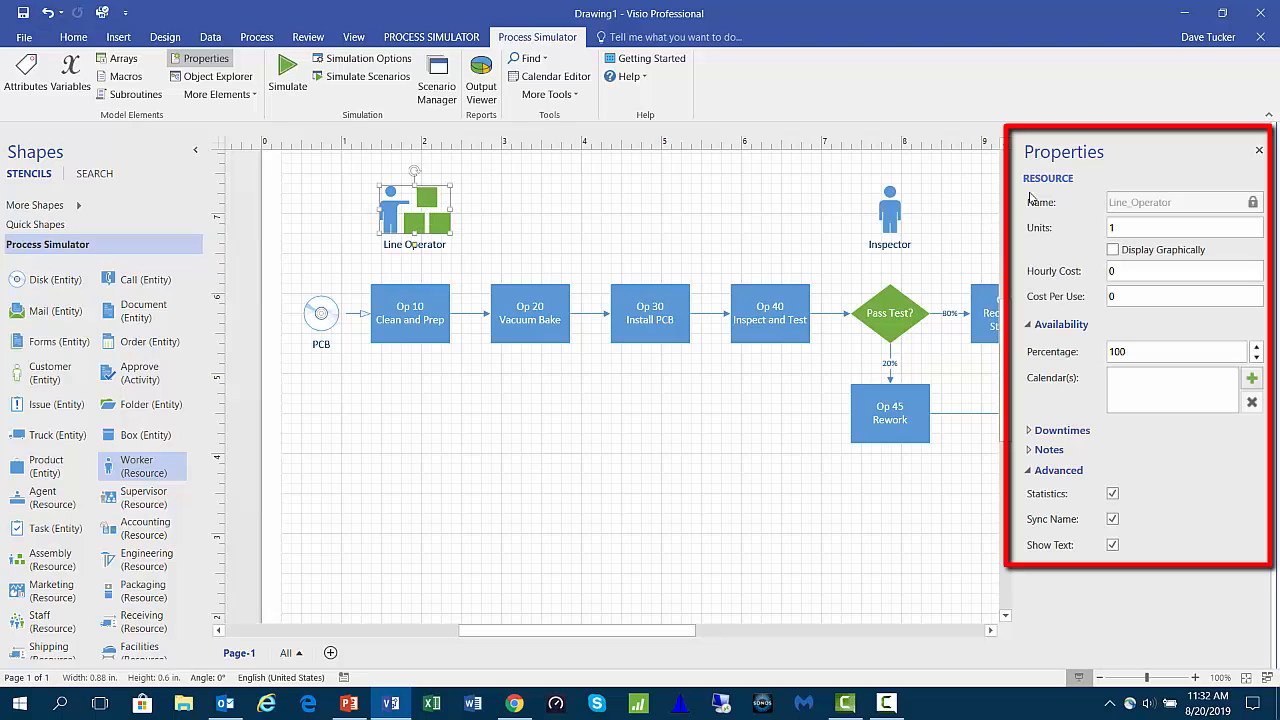
pyautogui.doubleClick(1111, 230)
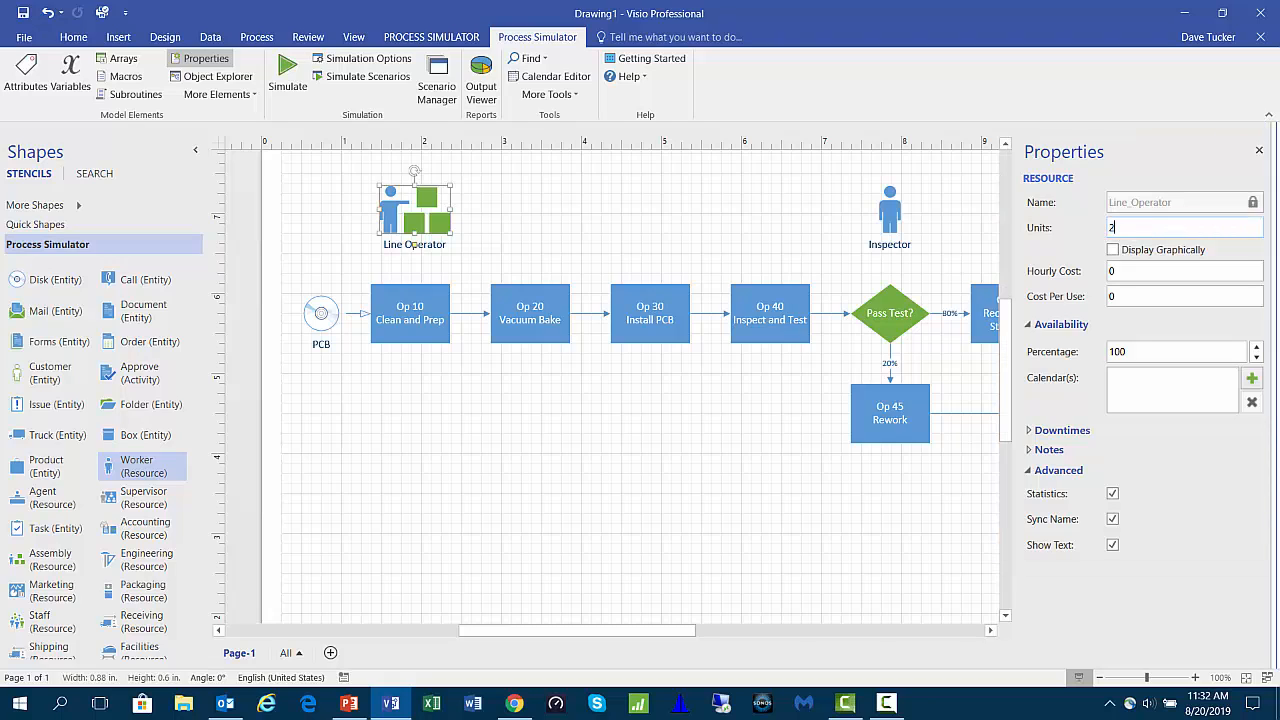
pyautogui.click(1113, 250)
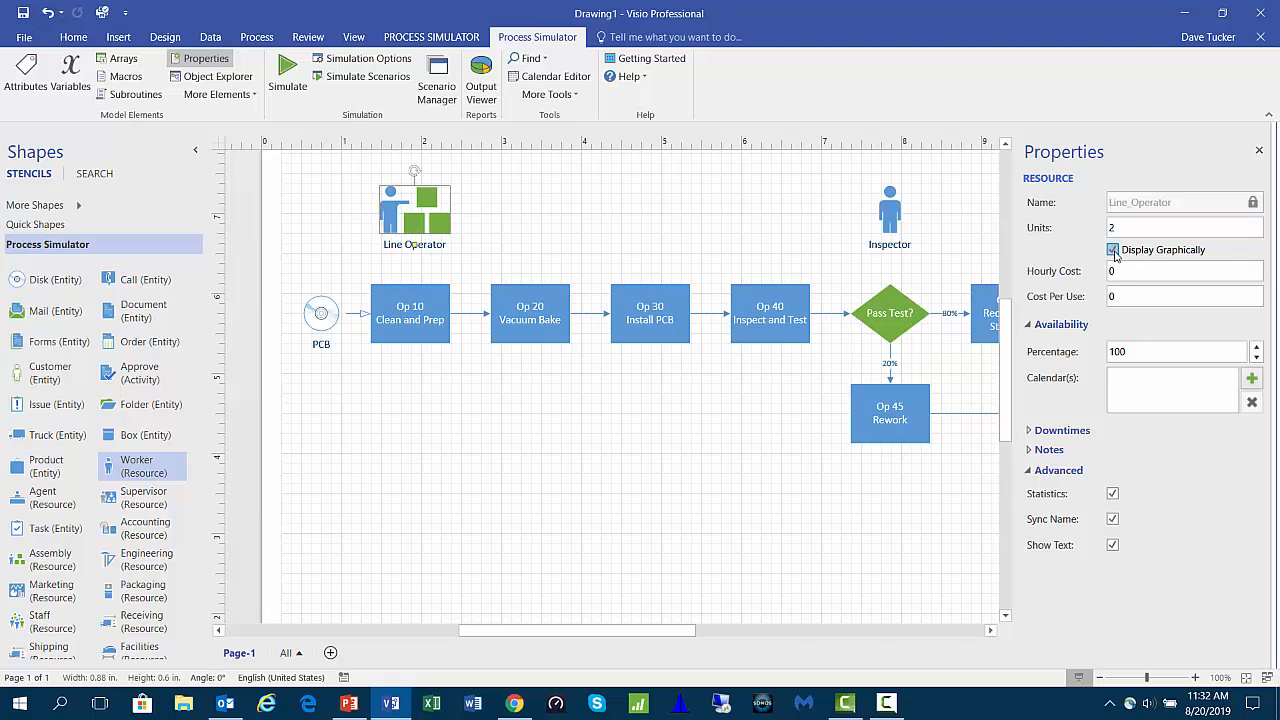
pyautogui.moveTo(490, 218); pyautogui.dragTo(540, 218)
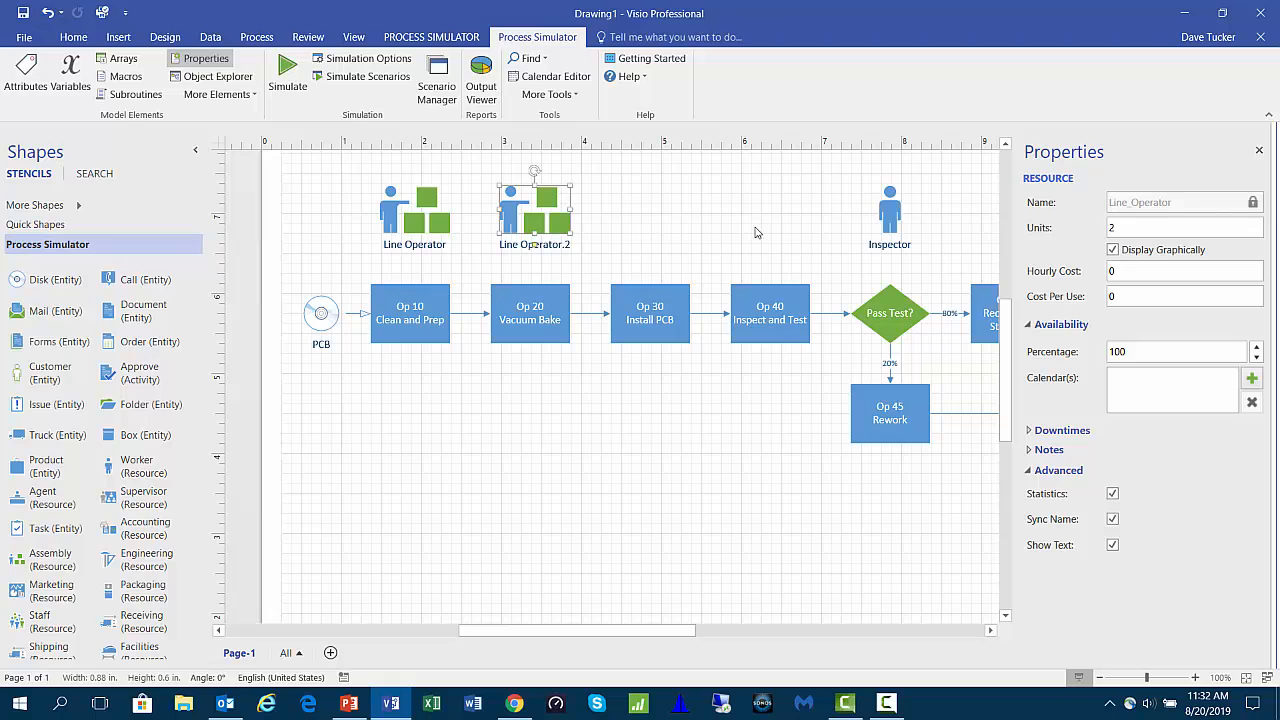
# - Set the Line Operator resource's units back to 1 so only one operator icon is used
pyautogui.moveTo(550, 632); pyautogui.dragTo(569, 632)
pyautogui.scroll(1, 573, 333)
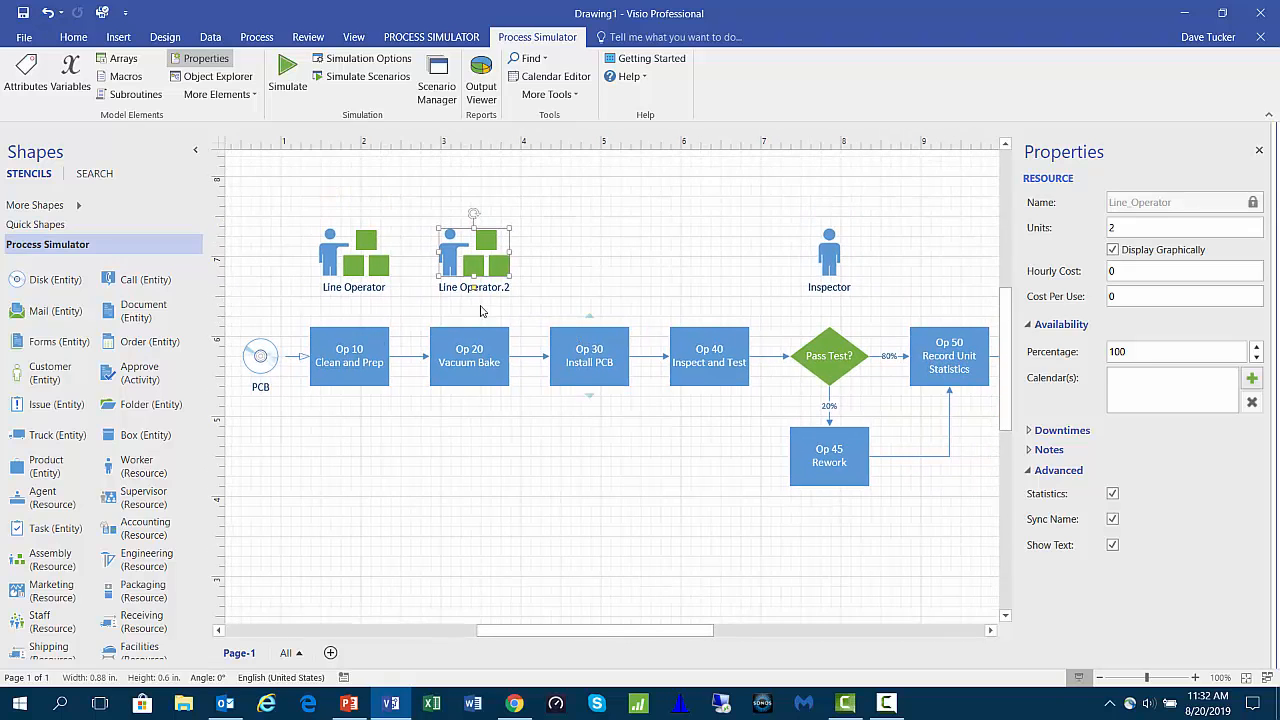
pyautogui.click(1128, 229)
pyautogui.moveTo(1128, 229); pyautogui.dragTo(1089, 240)
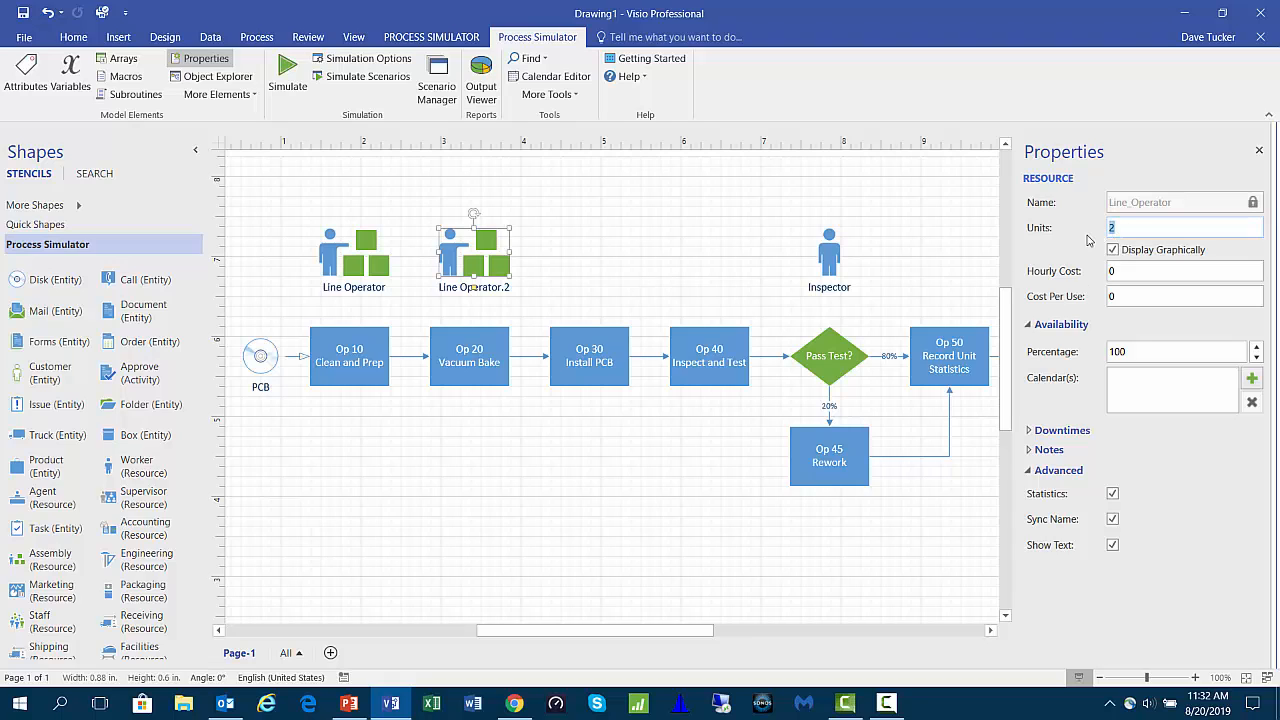
pyautogui.write('1')
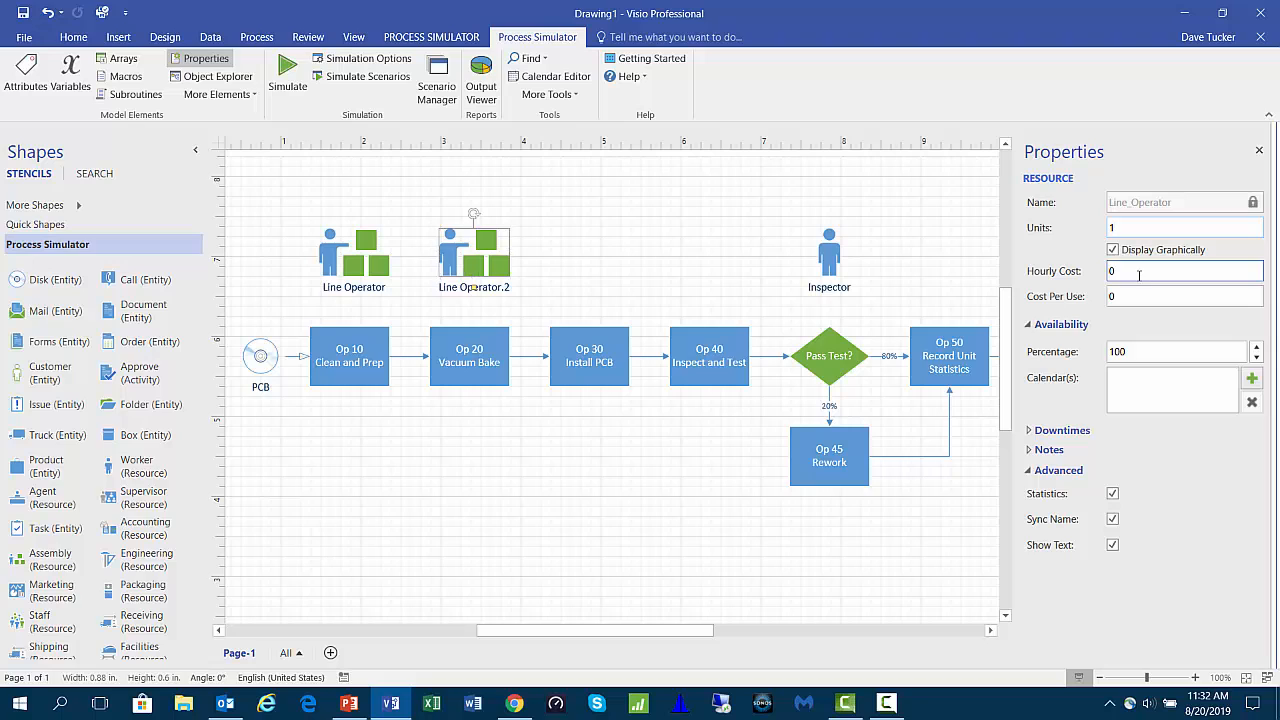
pyautogui.click(1139, 272)
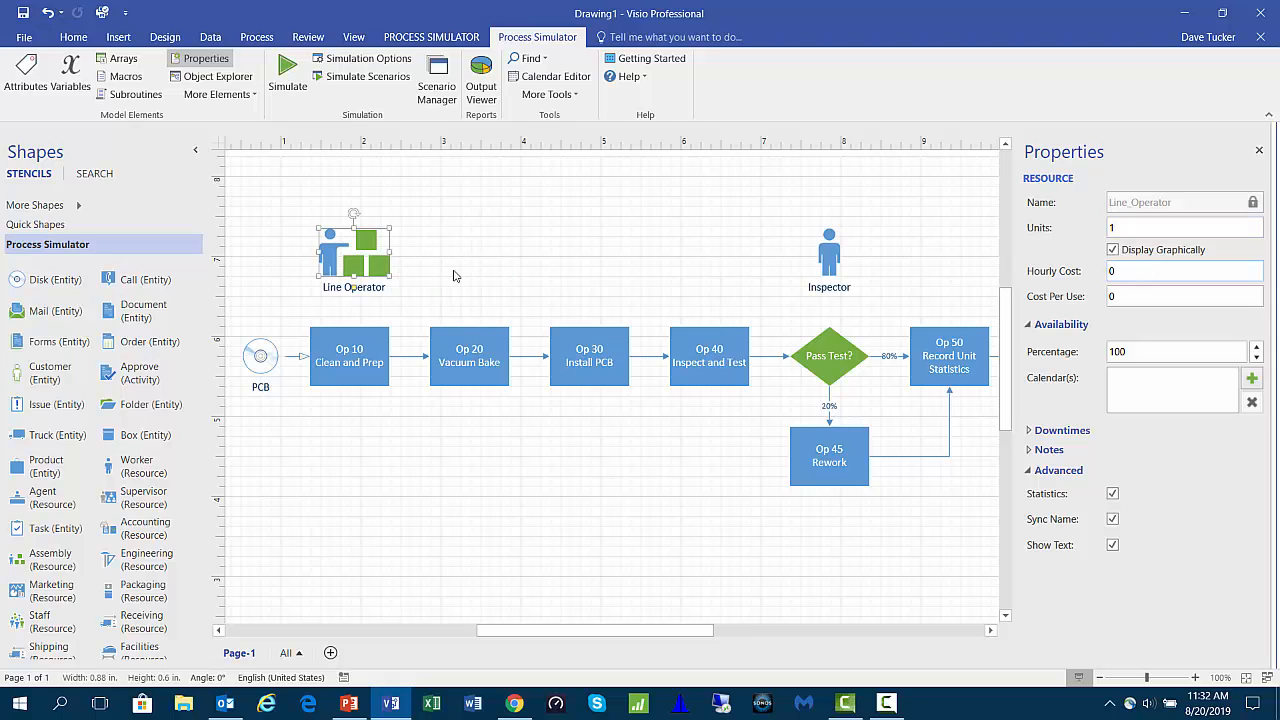
# - Check the number of units of the Inspector resource and close its properties
pyautogui.click(830, 256)
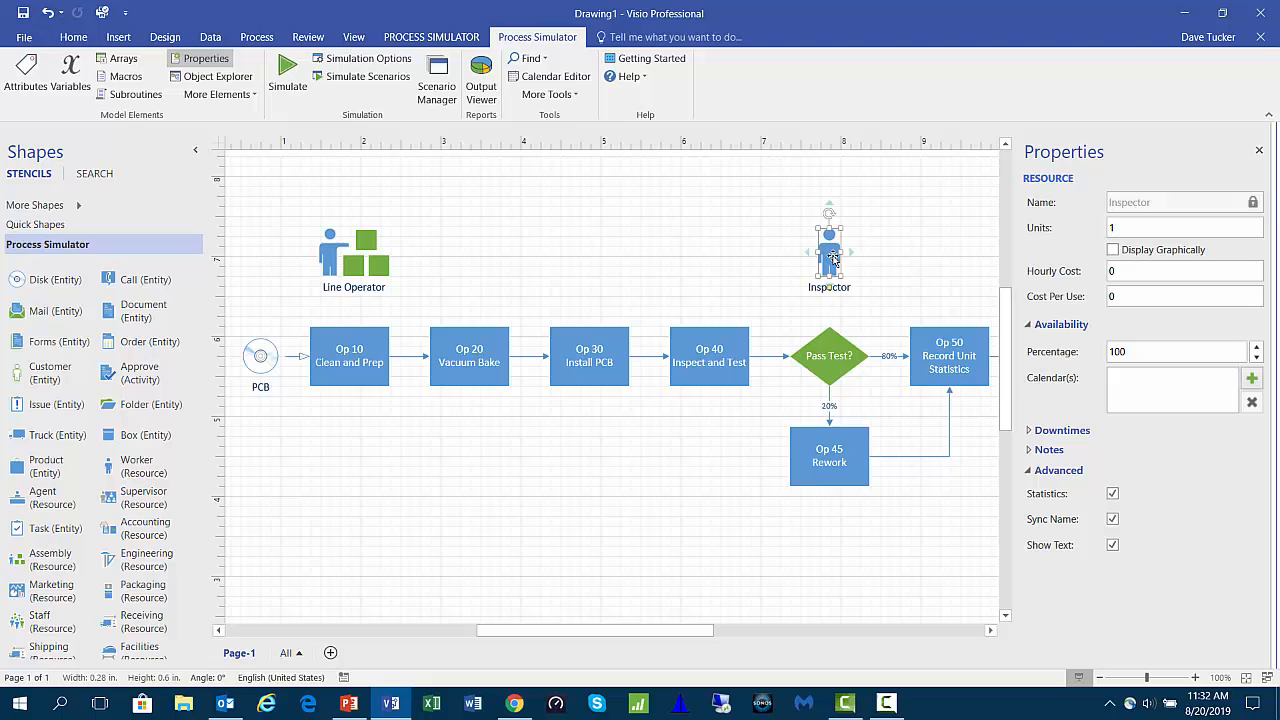
pyautogui.click(1123, 228)
pyautogui.click(1261, 153)
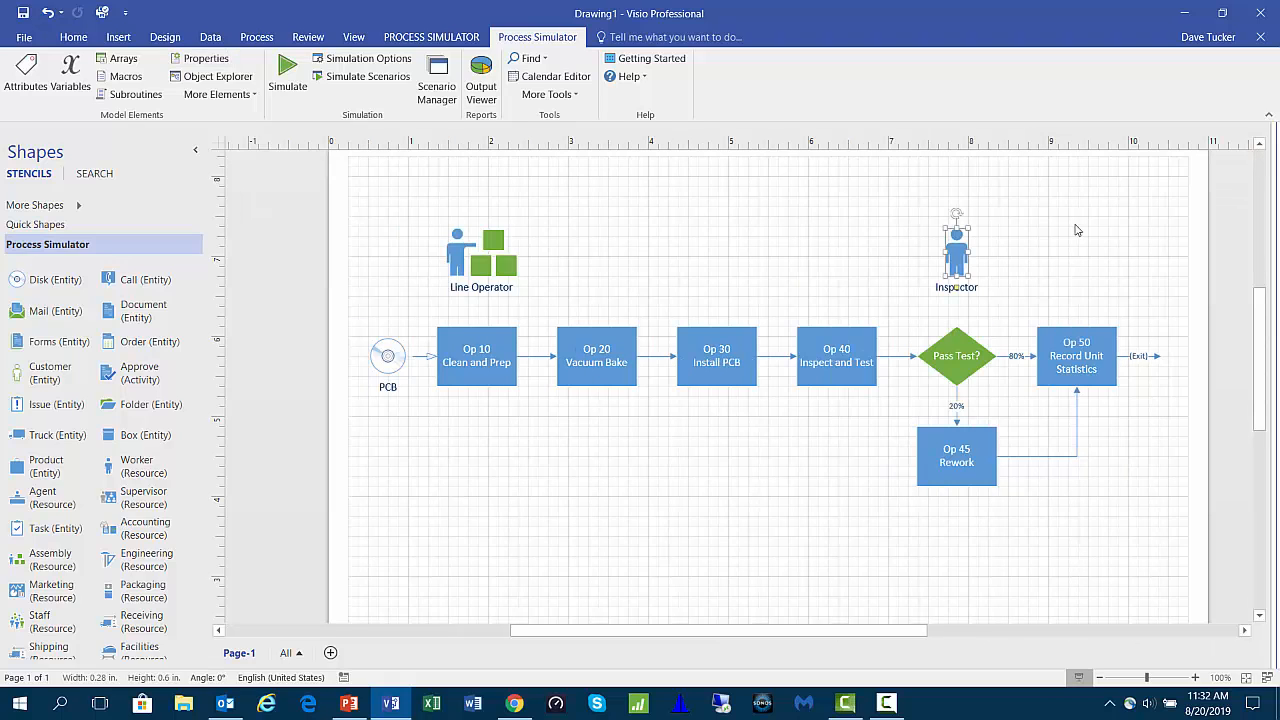
pyautogui.click(693, 236)
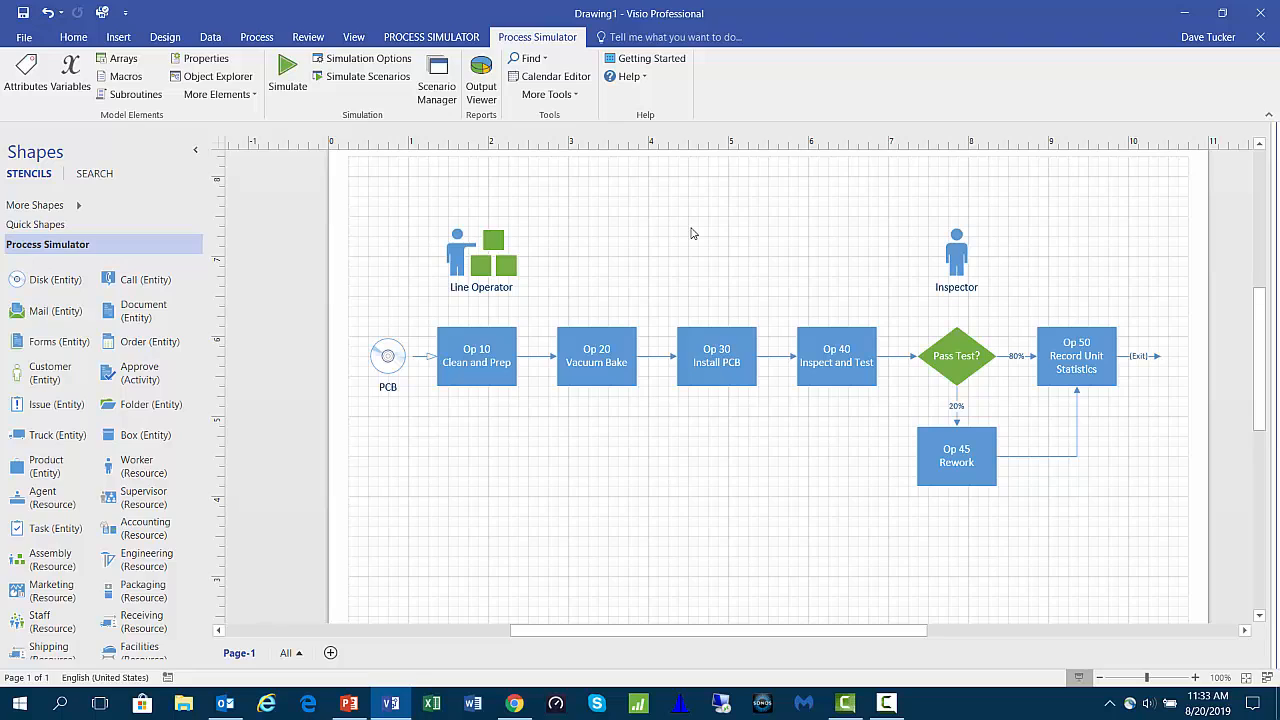
# - Add the title text "Electronics Manufacturing Process" above the flowchart and widen its box to about 3.4 in
pyautogui.click(73, 40)
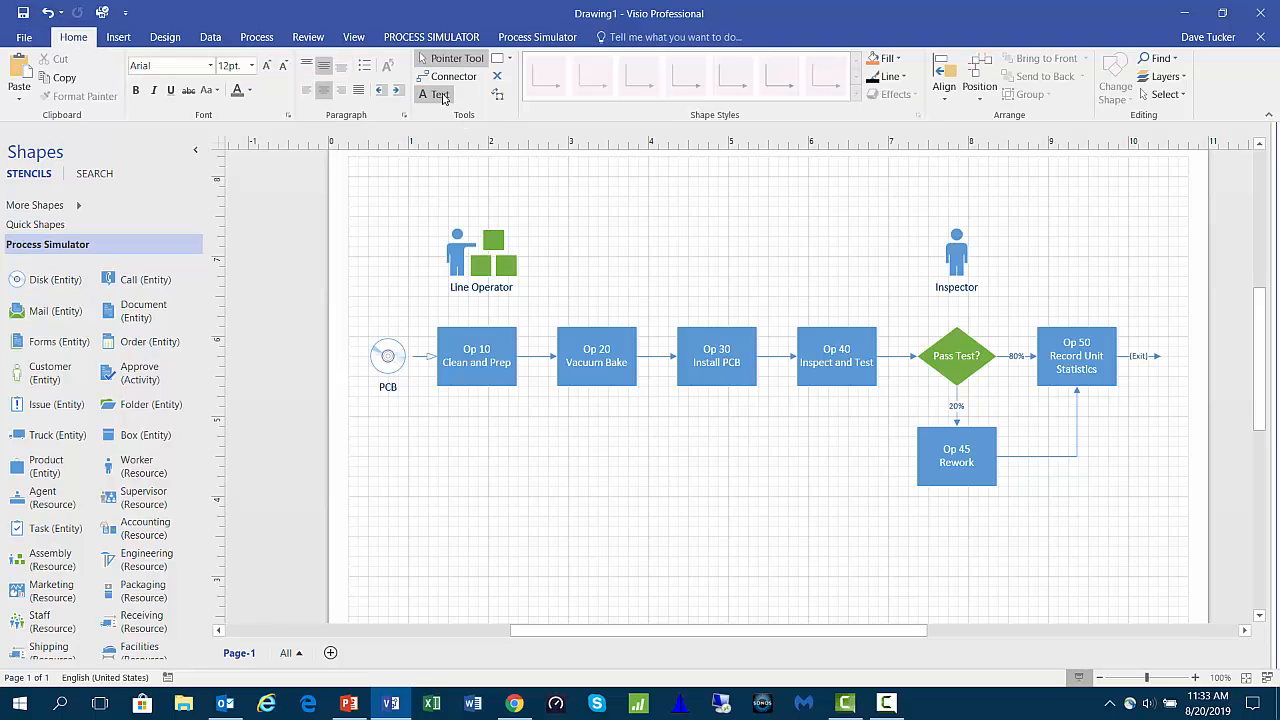
pyautogui.click(436, 94)
pyautogui.click(665, 235)
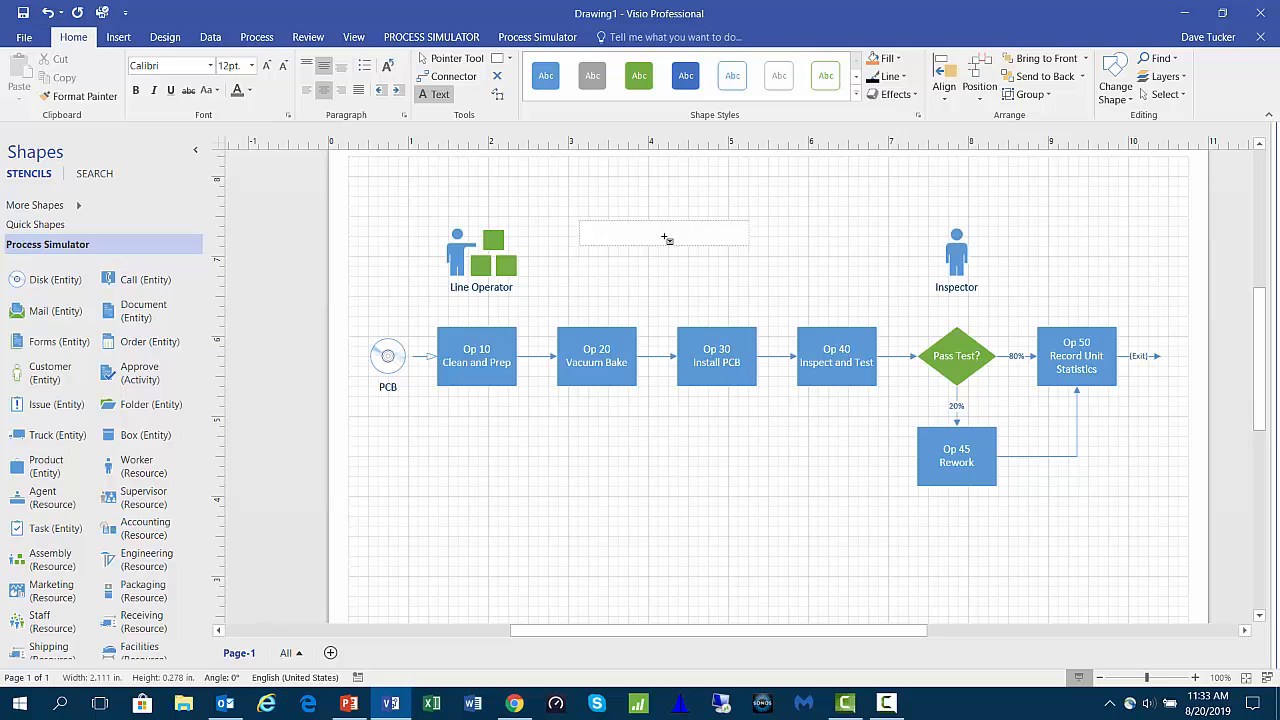
pyautogui.write('Electronics Manufactu')
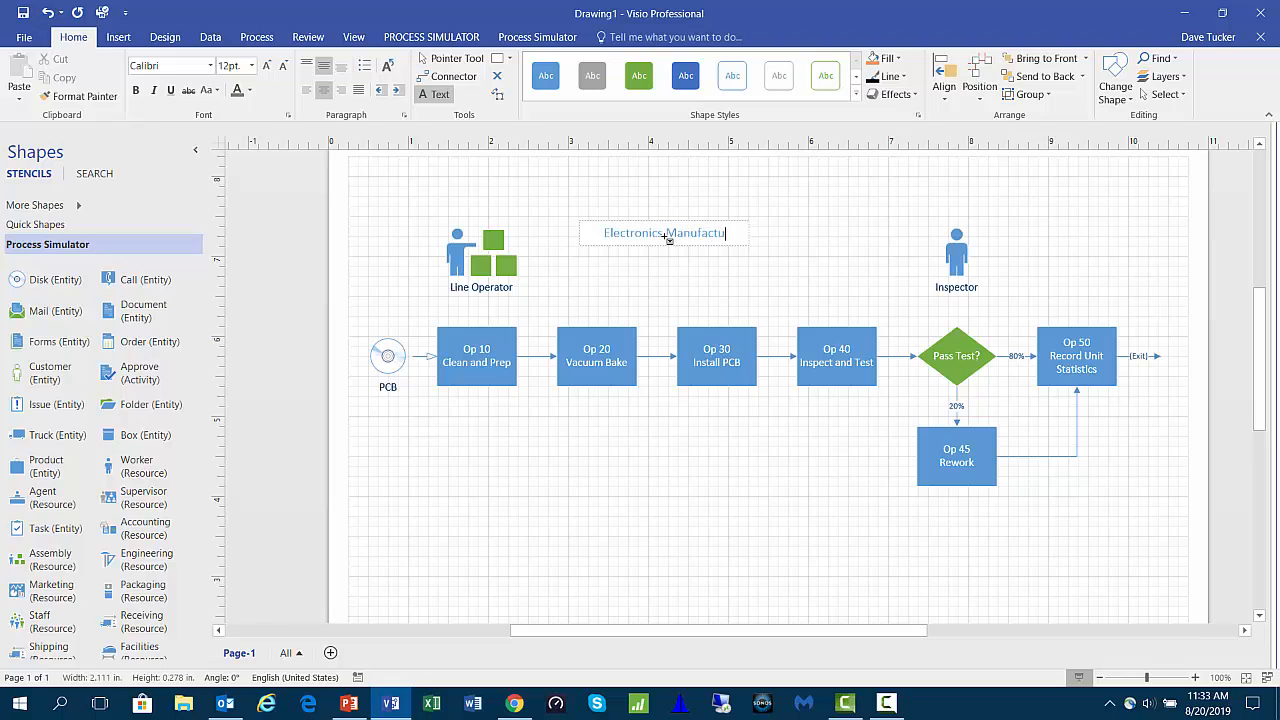
pyautogui.write('ring Process')
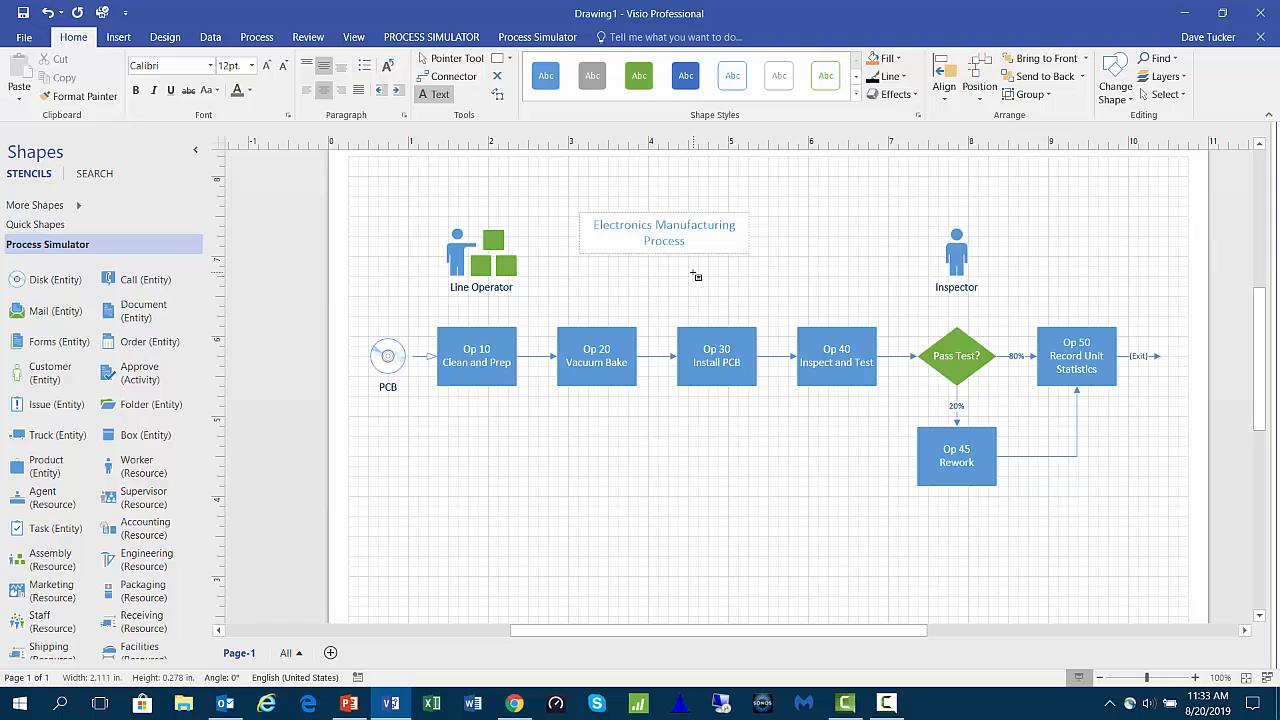
pyautogui.hotkey('ctrl', '1')
pyautogui.moveTo(775, 233); pyautogui.dragTo(873, 233)
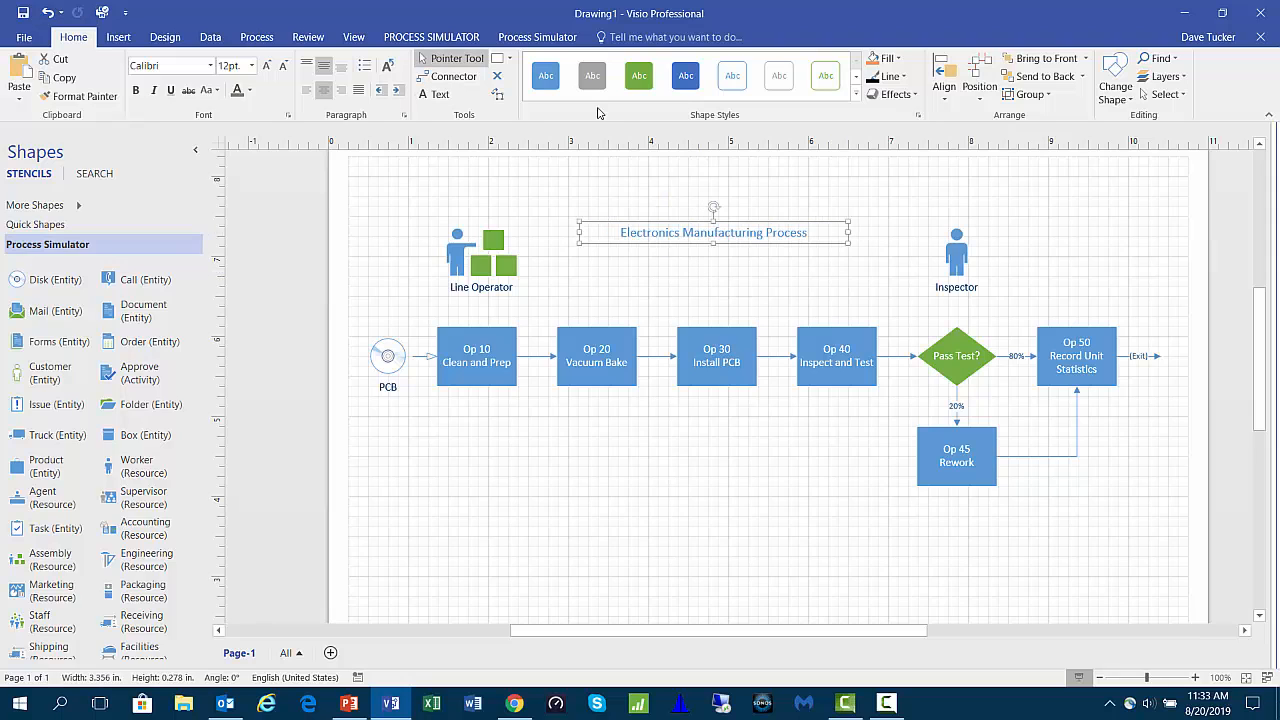
# - Set the title's font size to 24 pt, widen its box to about 5 in and move it above the two resources
pyautogui.click(251, 66)
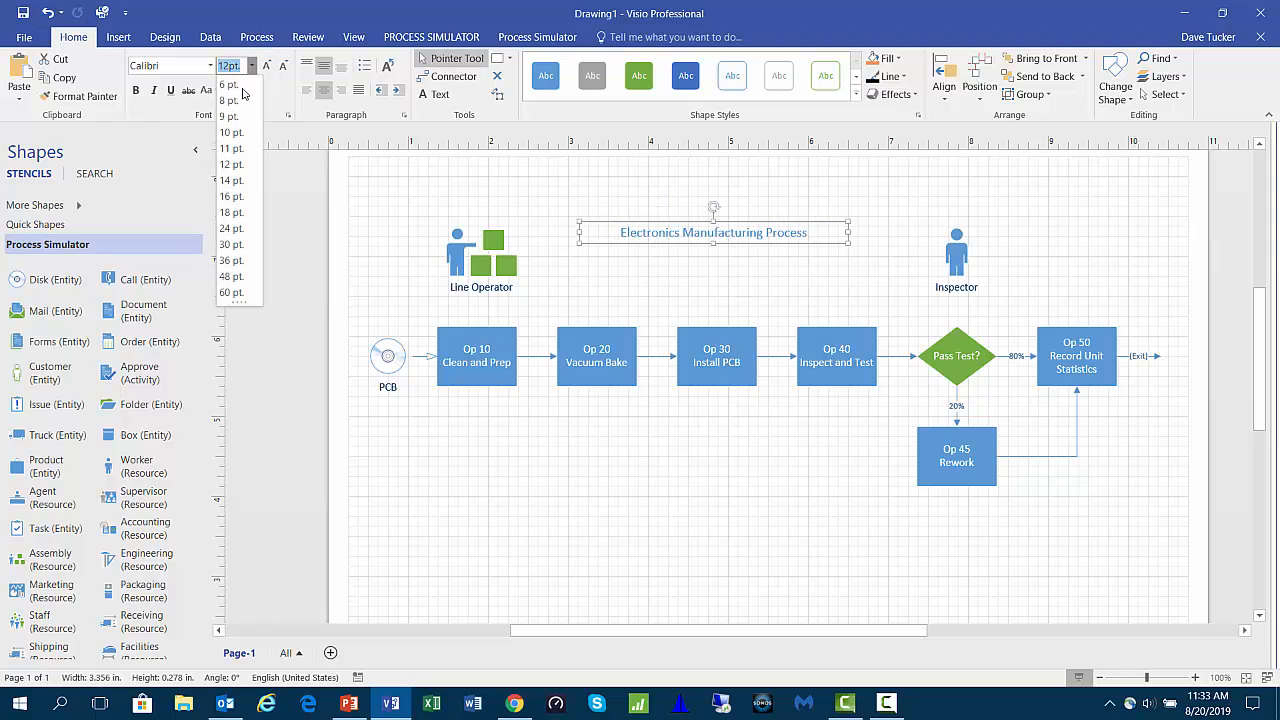
pyautogui.click(237, 229)
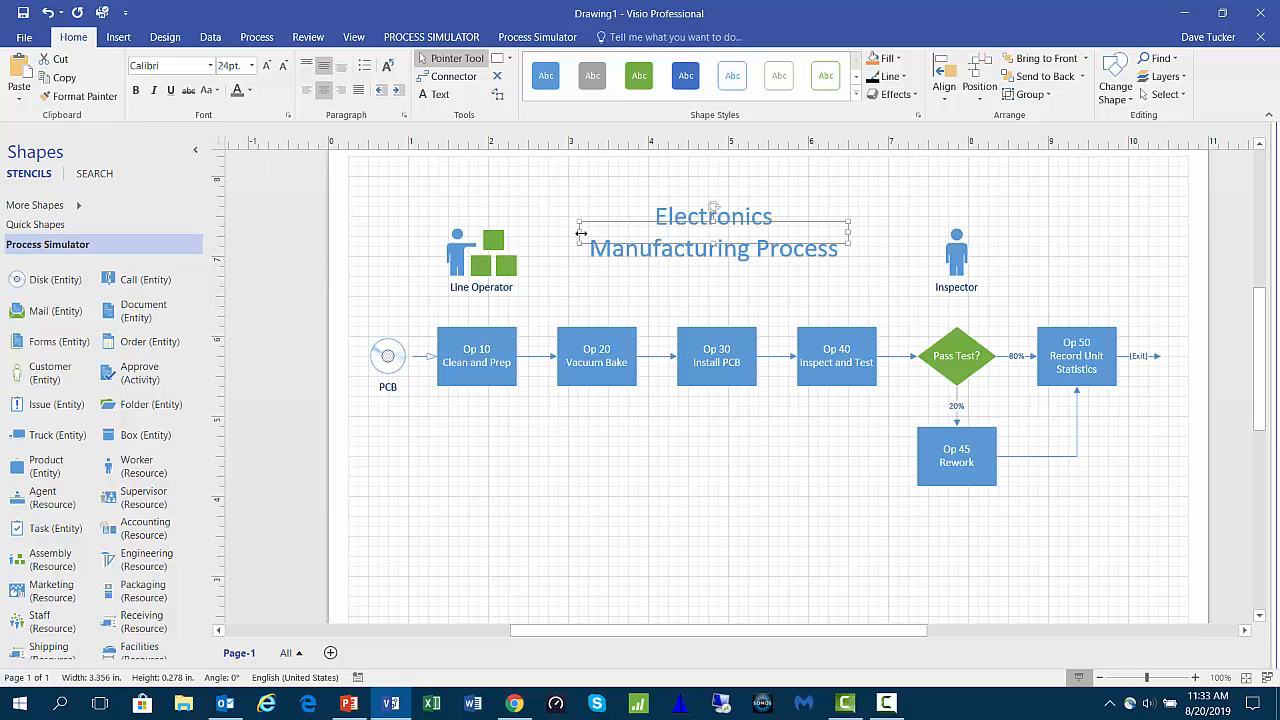
pyautogui.moveTo(578, 233); pyautogui.dragTo(446, 212)
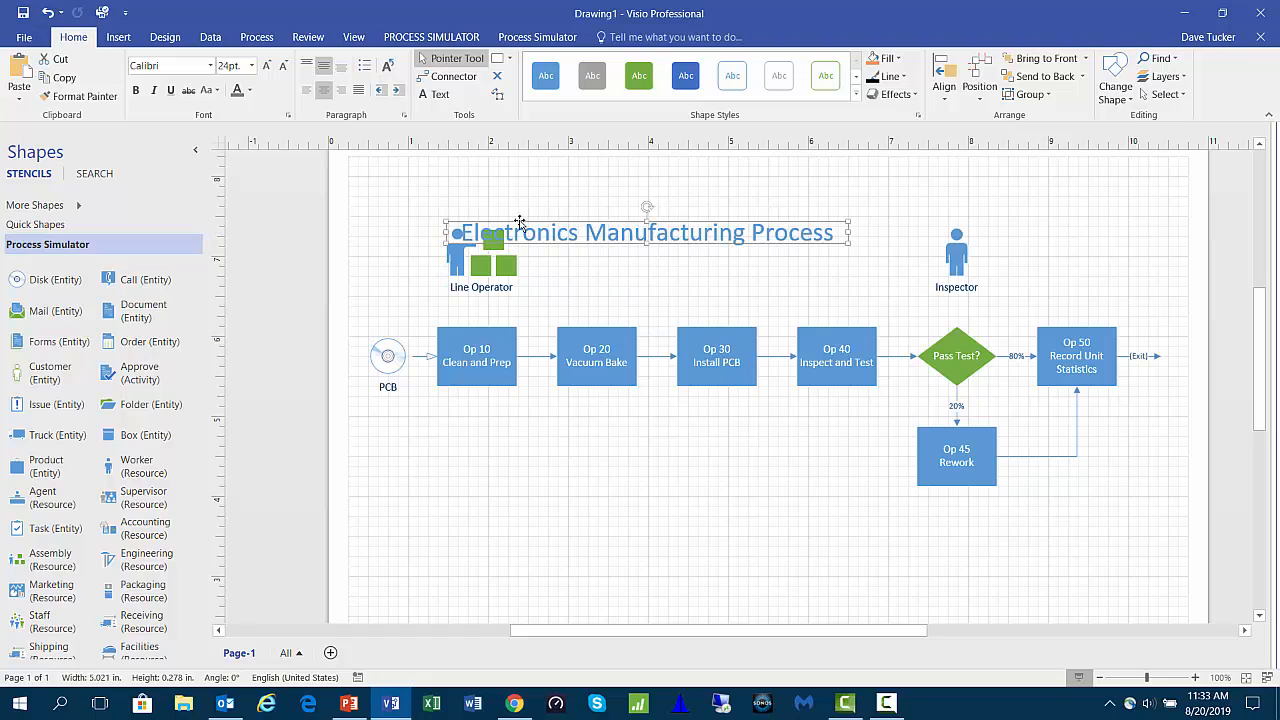
pyautogui.moveTo(593, 231); pyautogui.dragTo(696, 206)
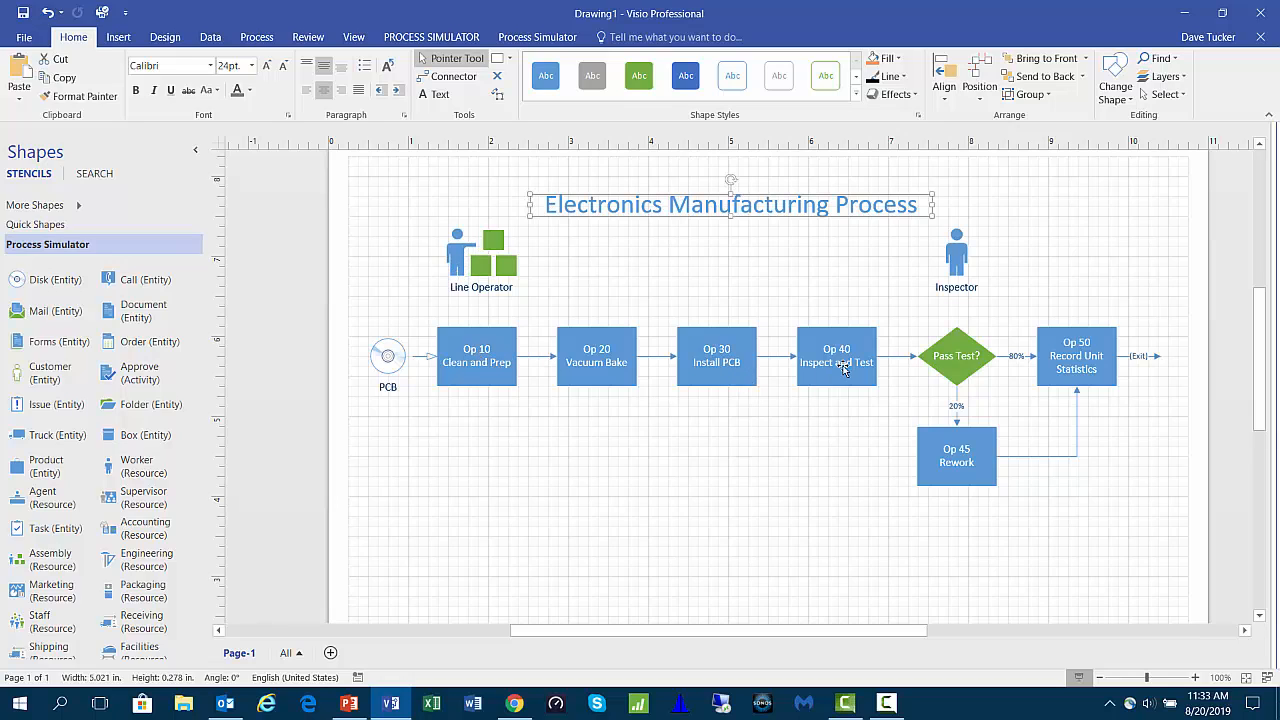
# - Apply the solid grey shape style to Op 20 Vacuum Bake and Op 40 Inspect and Test
pyautogui.click(602, 360)
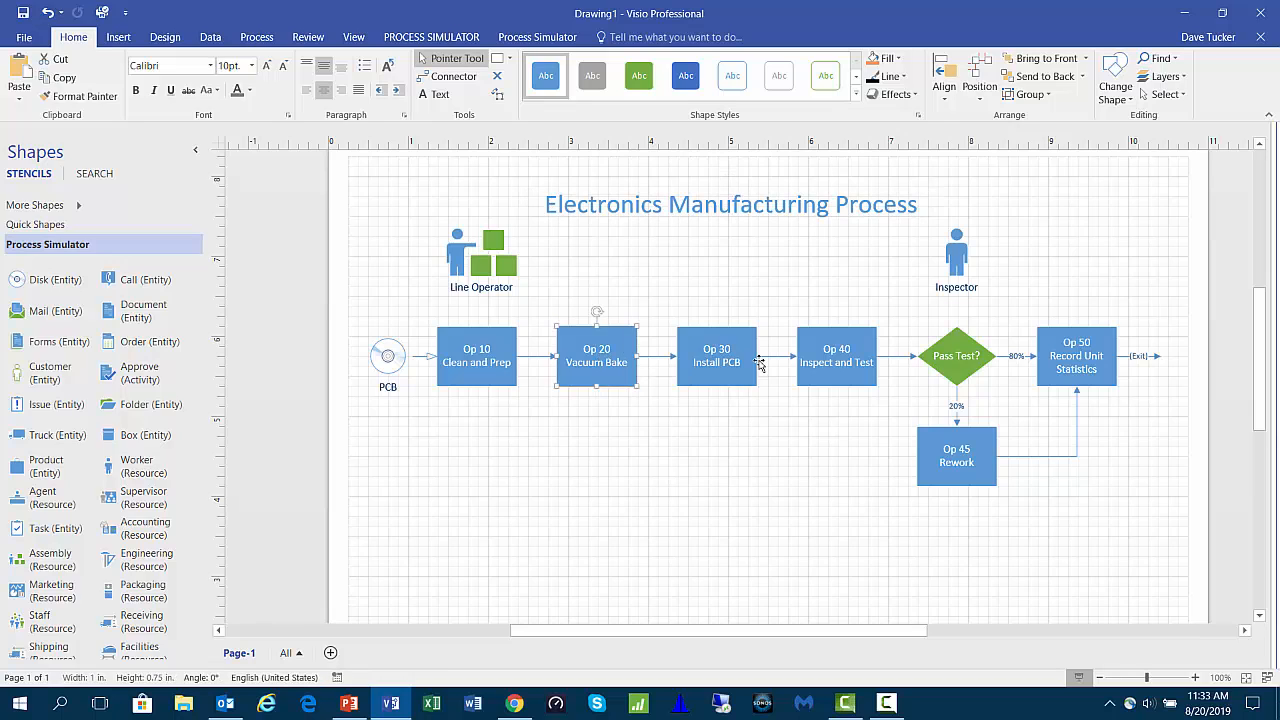
pyautogui.keyDown('shift'); pyautogui.click(838, 358); pyautogui.keyUp('shift')
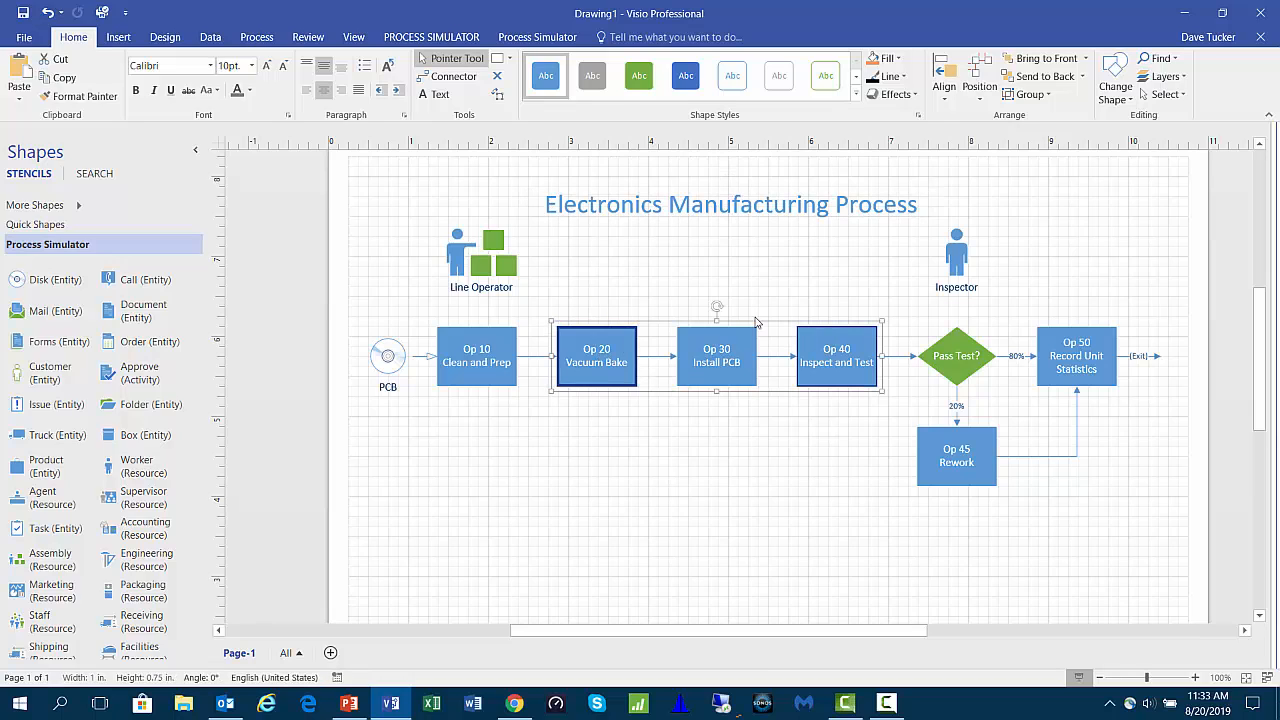
pyautogui.click(592, 76)
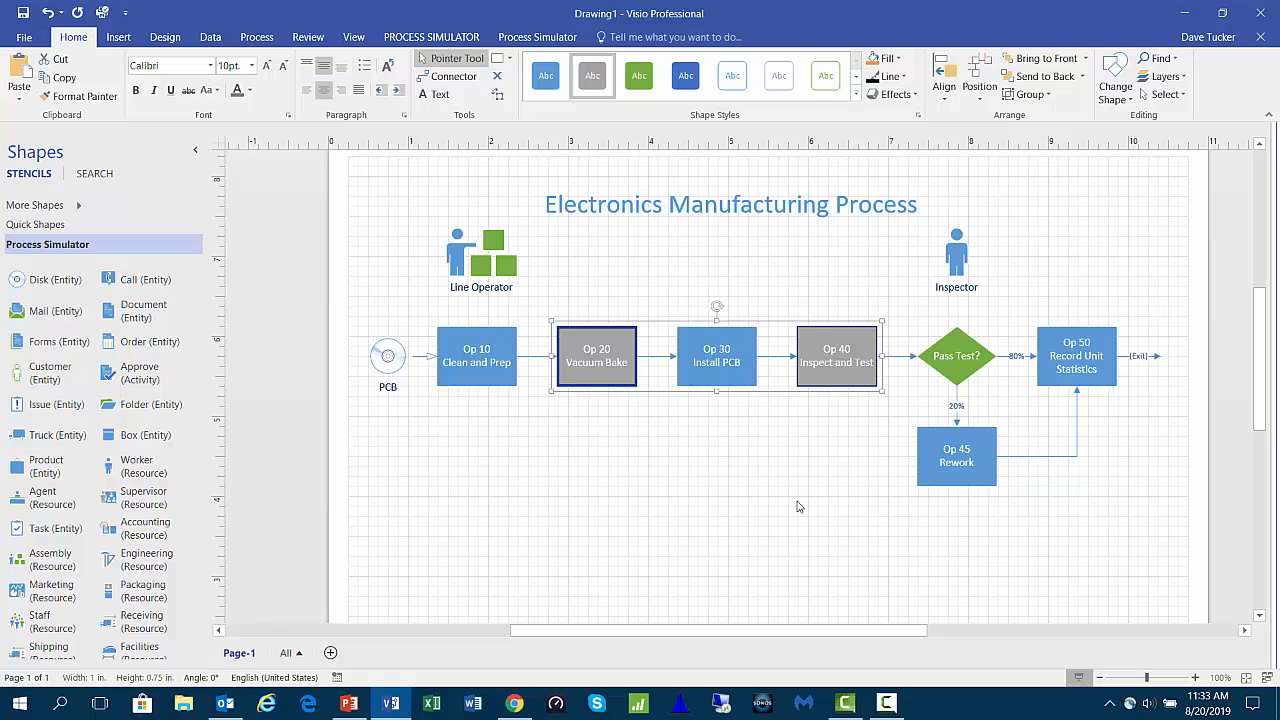
# - Fill the Inspector icon, Op 45 Rework and Op 50 Record Unit Statistics with orange
pyautogui.click(964, 250)
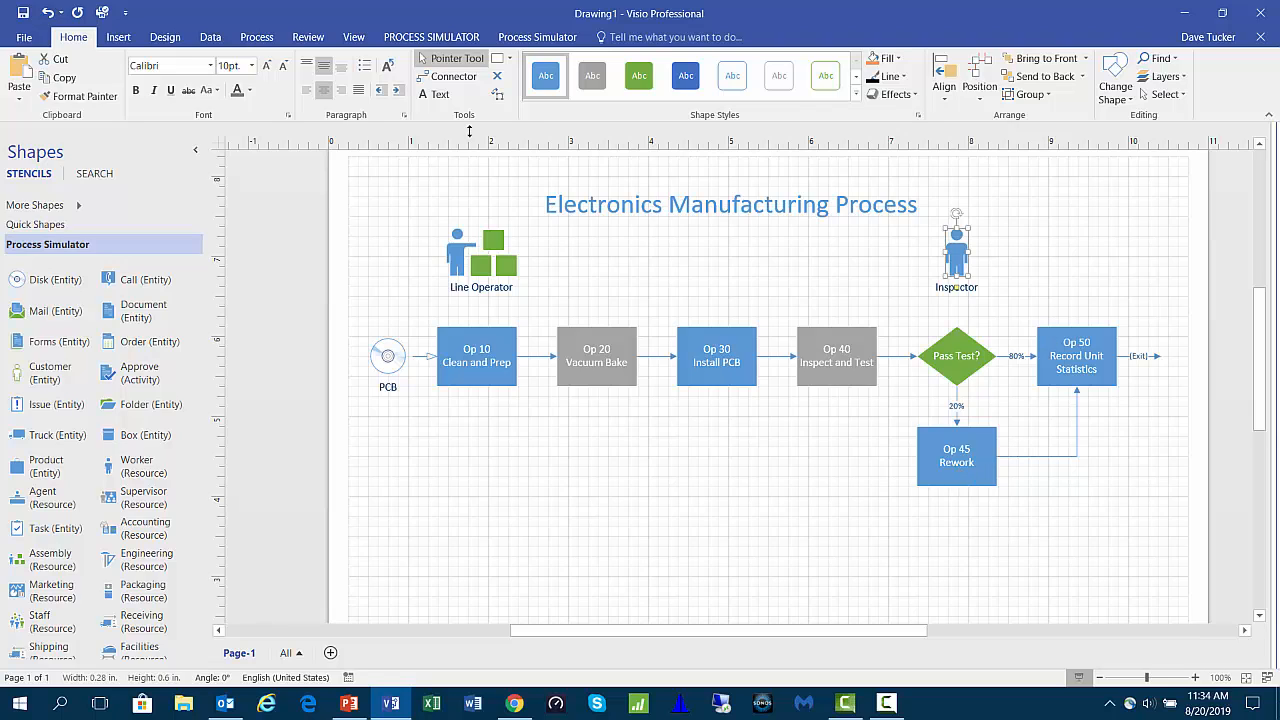
pyautogui.click(875, 60)
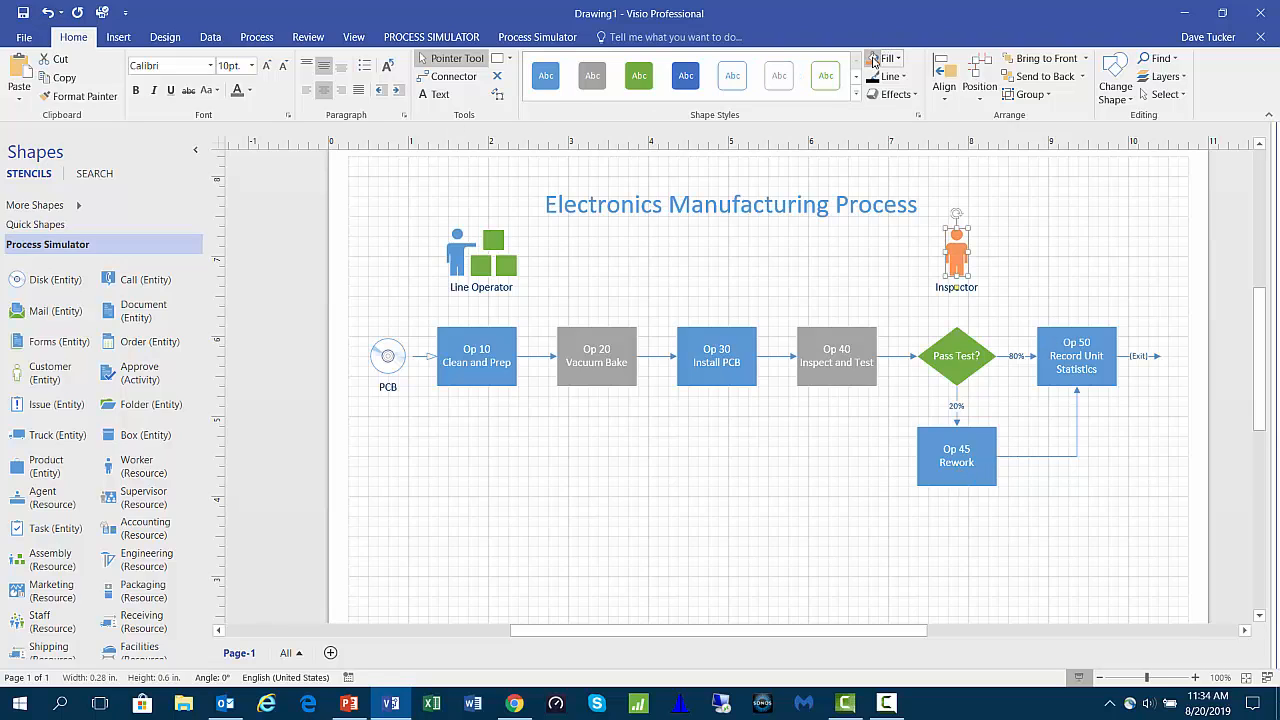
pyautogui.click(966, 455)
pyautogui.keyDown('shift'); pyautogui.click(1070, 360); pyautogui.keyUp('shift')
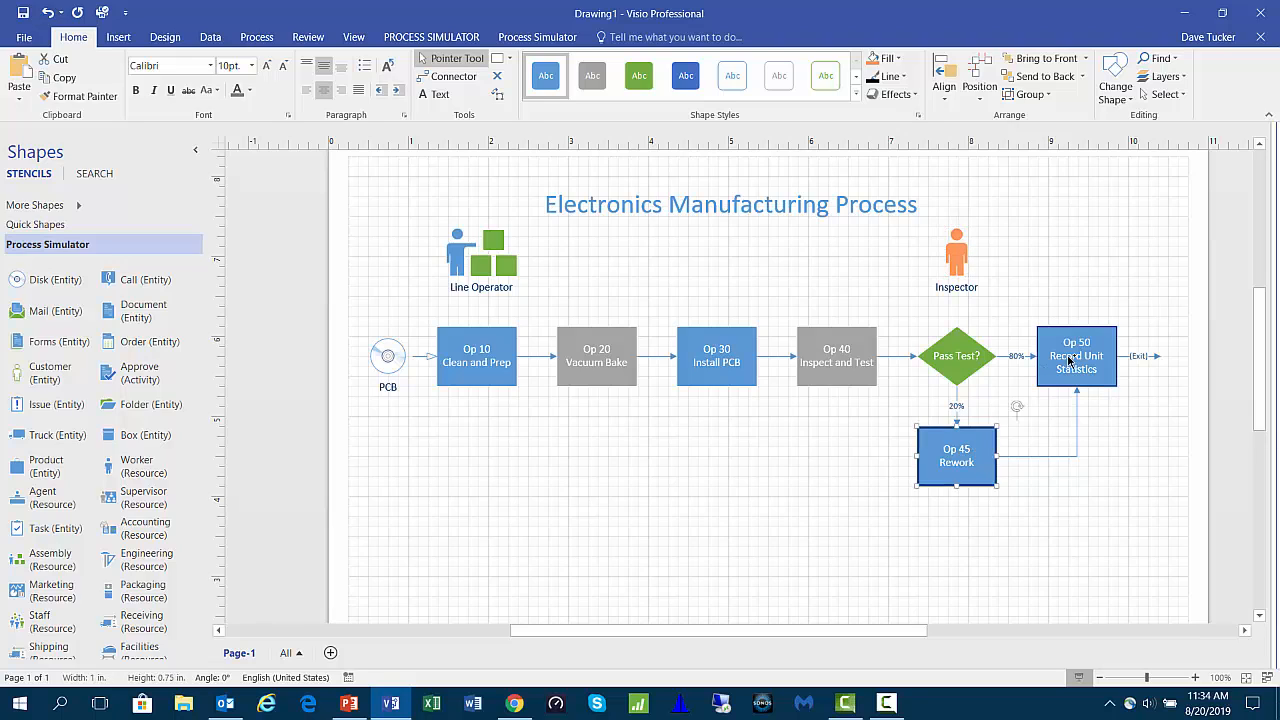
pyautogui.click(873, 58)
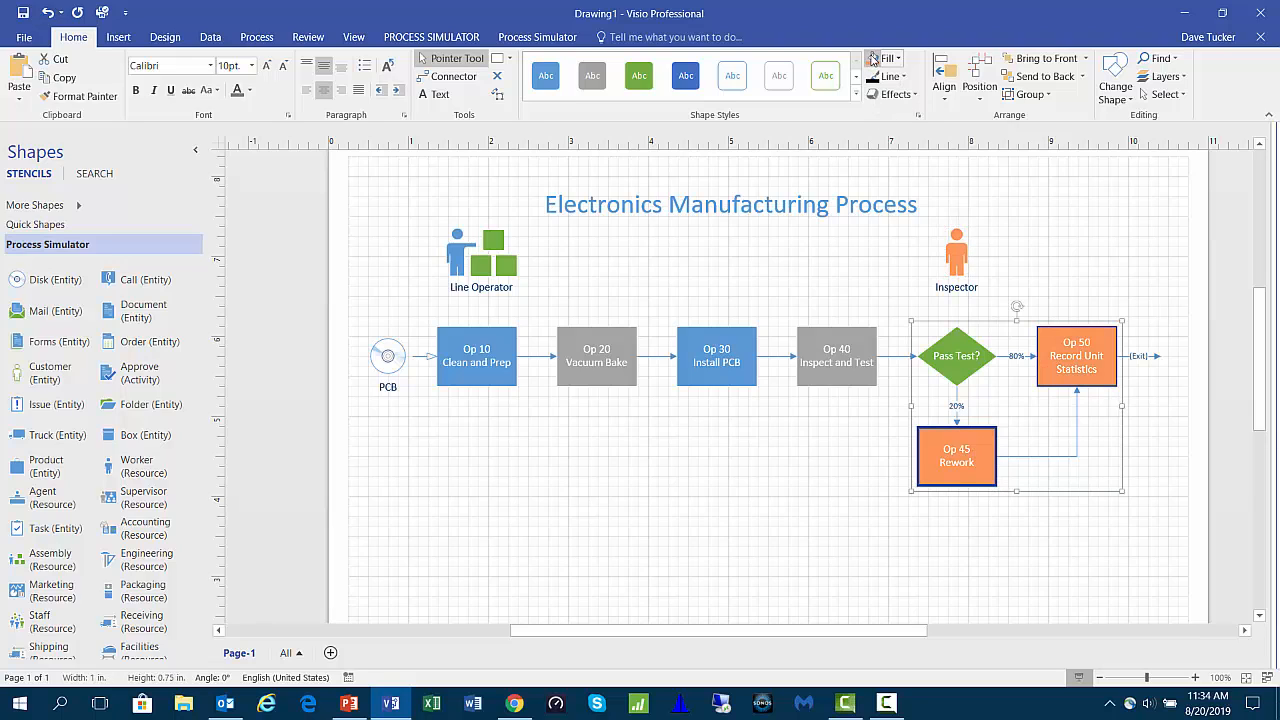
pyautogui.click(1065, 233)
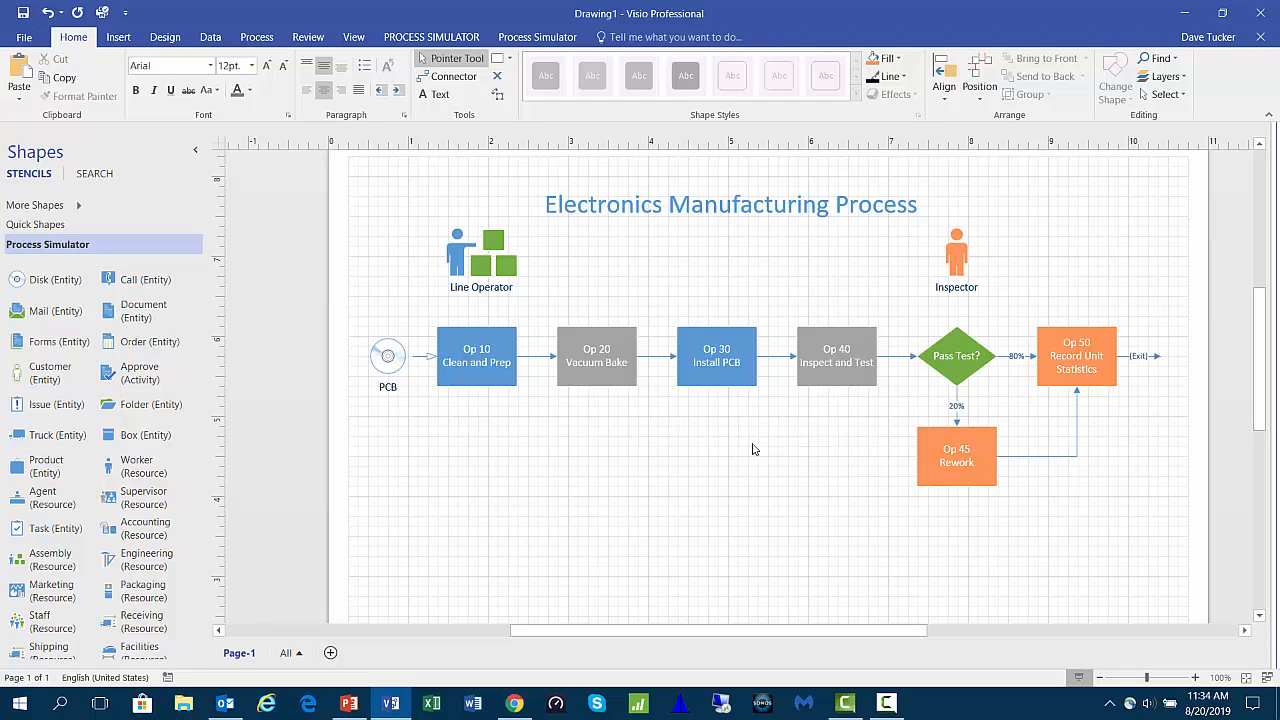
# - Save the drawing on the Desktop as a Visio Drawing with the file name PCBvsdx
pyautogui.click(28, 42)
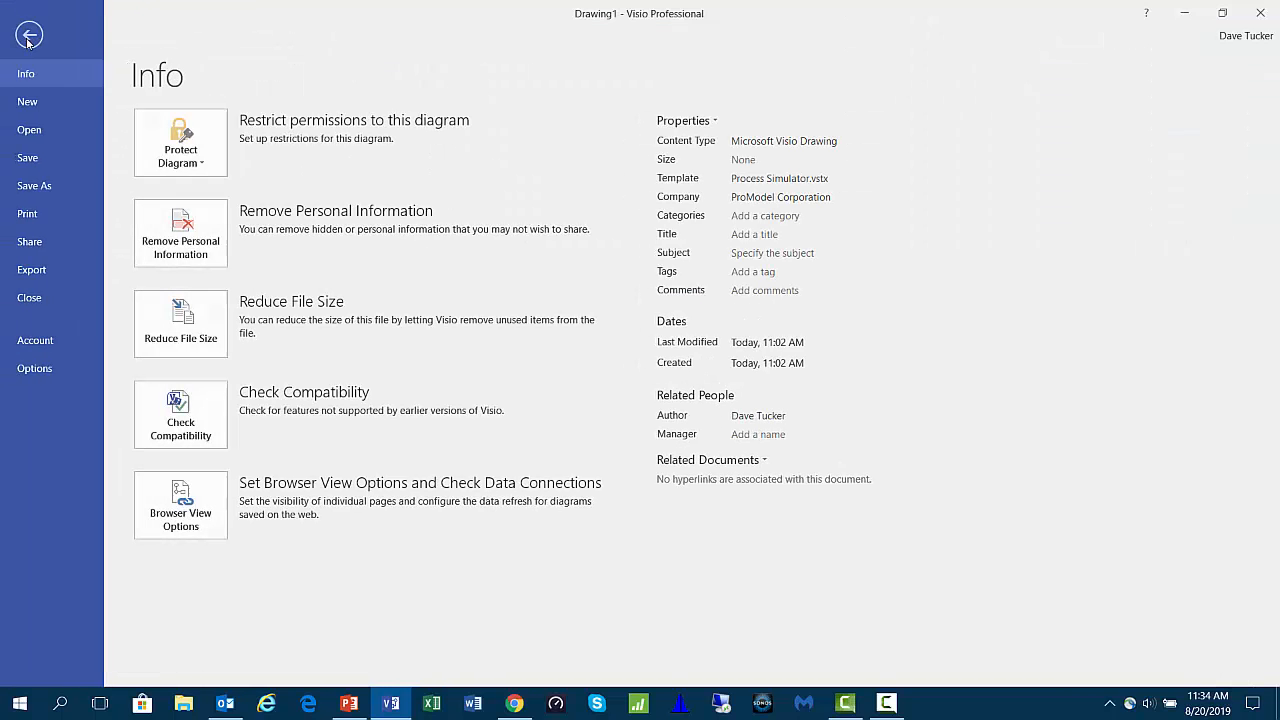
pyautogui.click(36, 190)
pyautogui.click(205, 256)
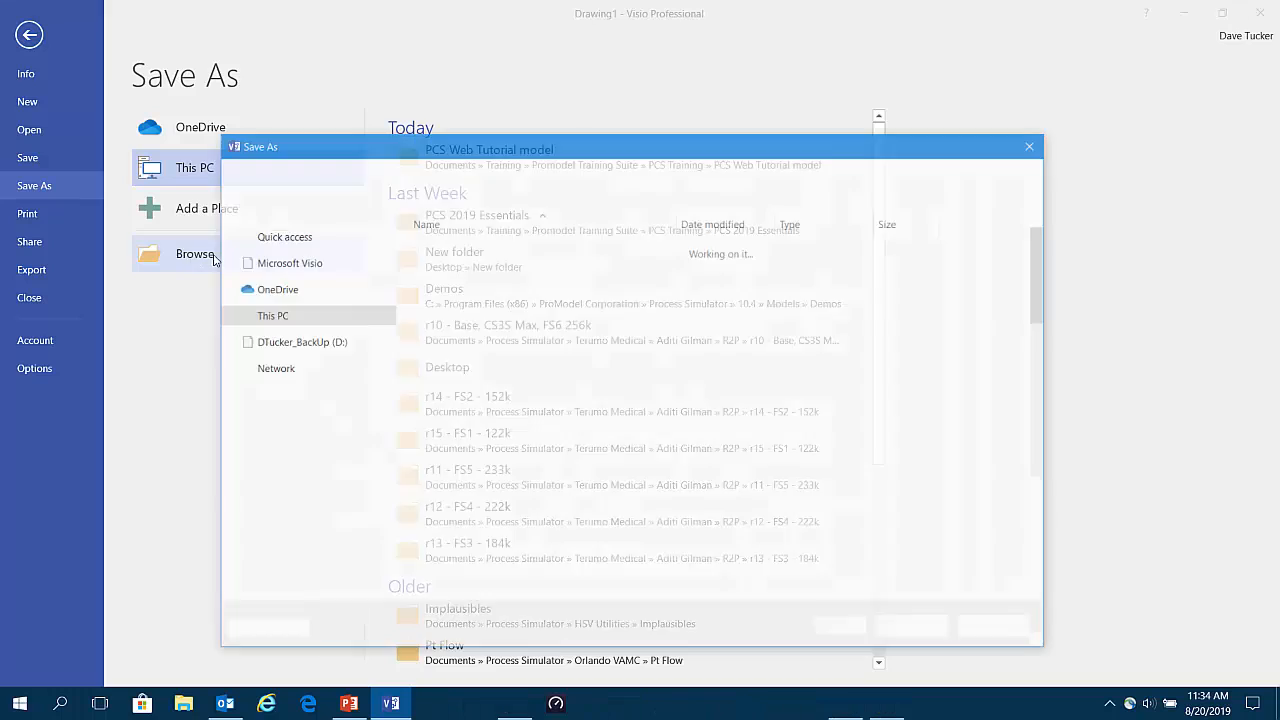
pyautogui.click(369, 509)
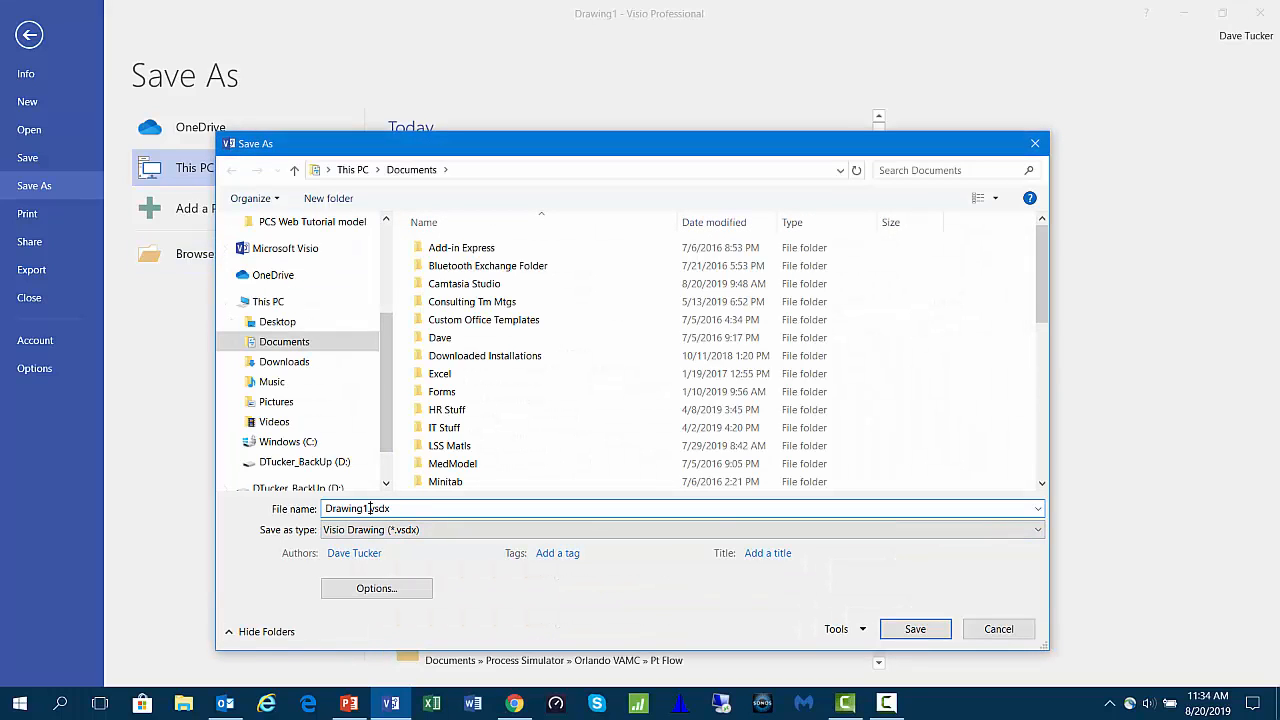
pyautogui.moveTo(369, 509); pyautogui.dragTo(316, 509)
pyautogui.write('PCB')
pyautogui.click(281, 322)
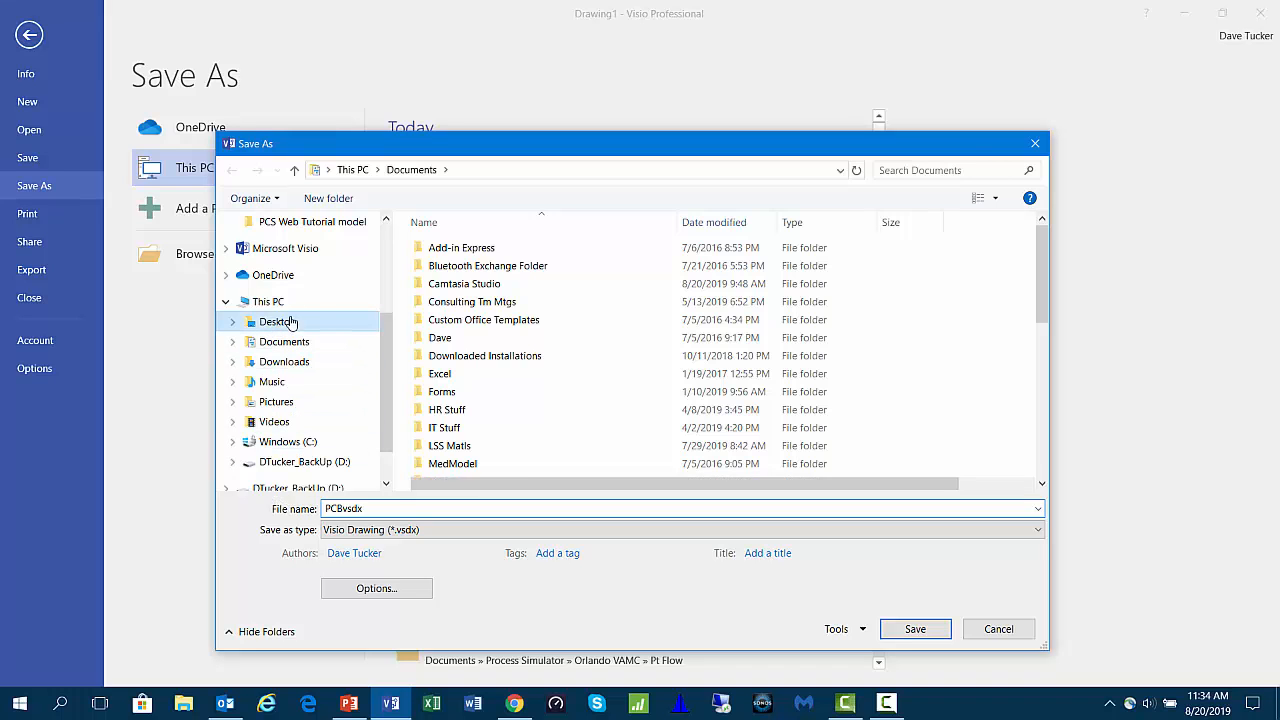
pyautogui.click(914, 629)
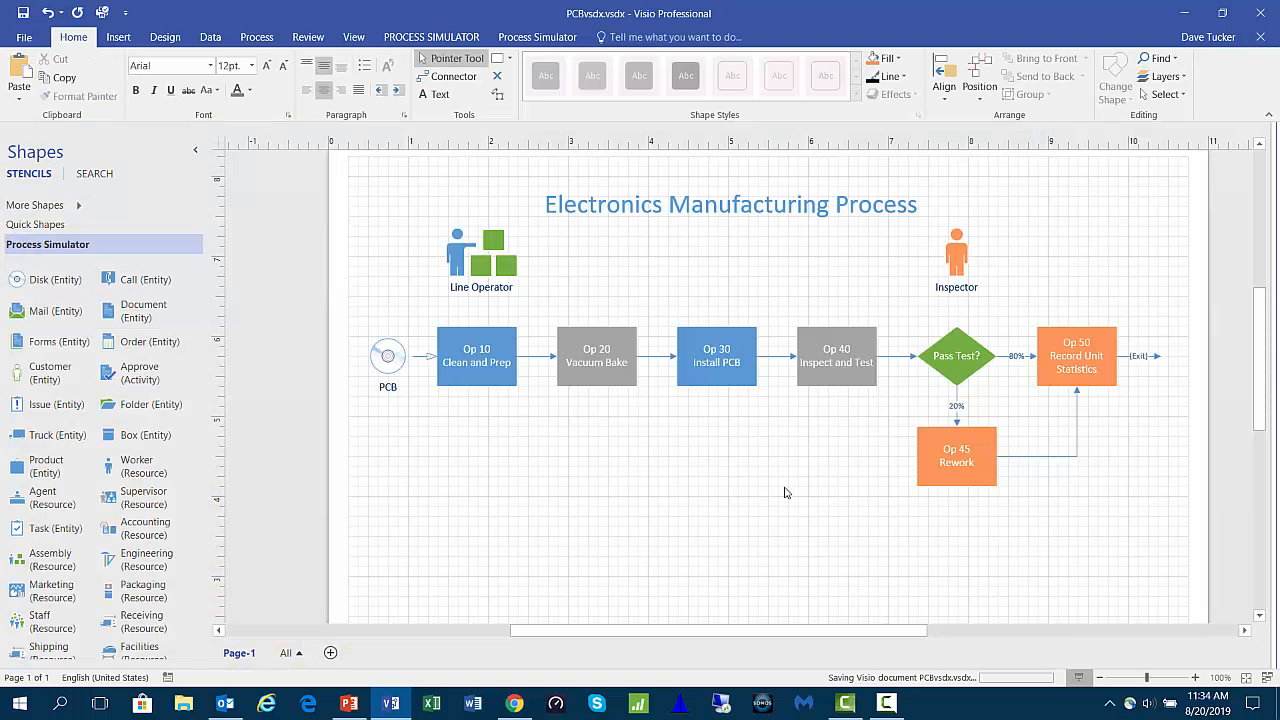
# - In the simulation options, enable a warmup period and set the warmup length to 8 hours
pyautogui.click(530, 40)
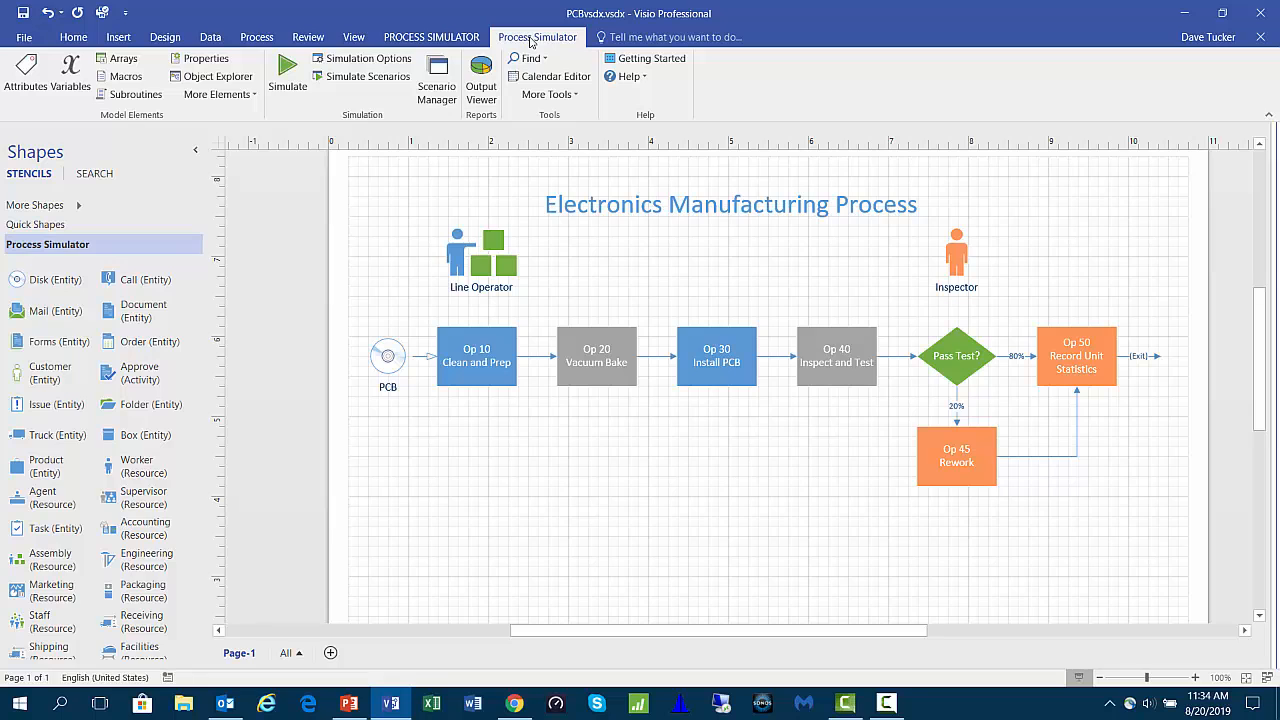
pyautogui.click(373, 62)
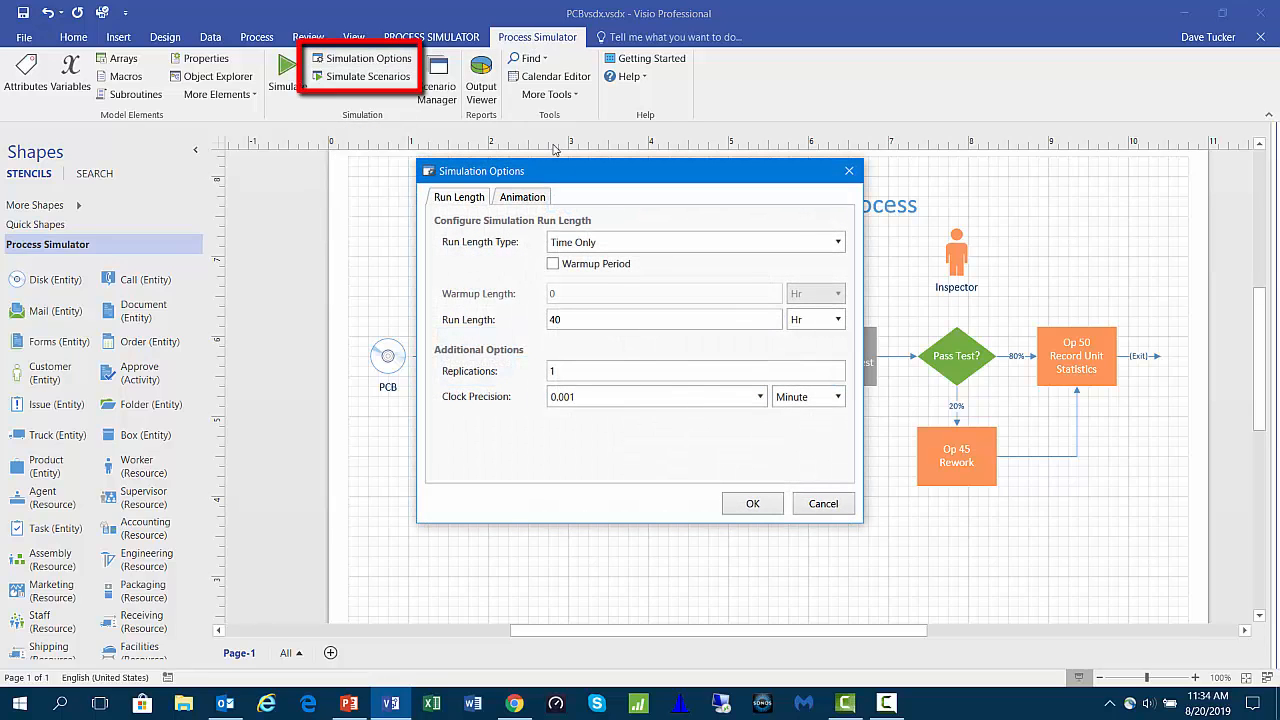
pyautogui.moveTo(595, 179); pyautogui.dragTo(643, 215)
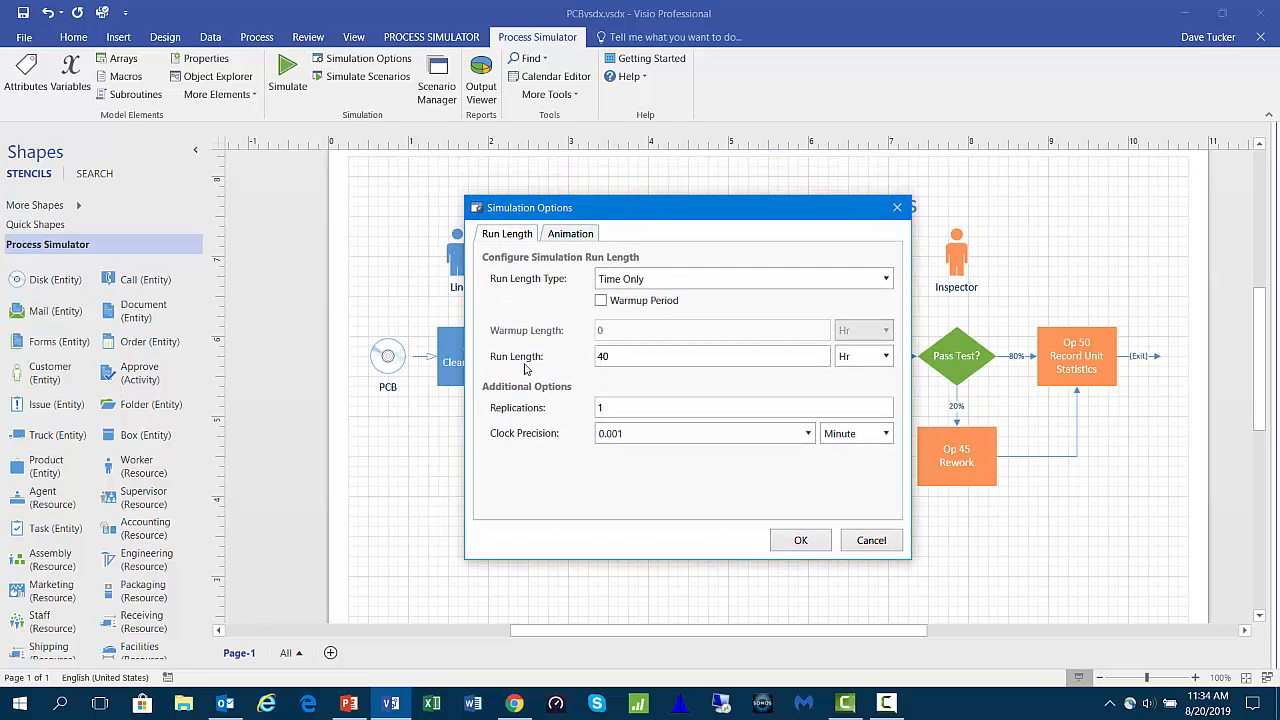
pyautogui.click(601, 301)
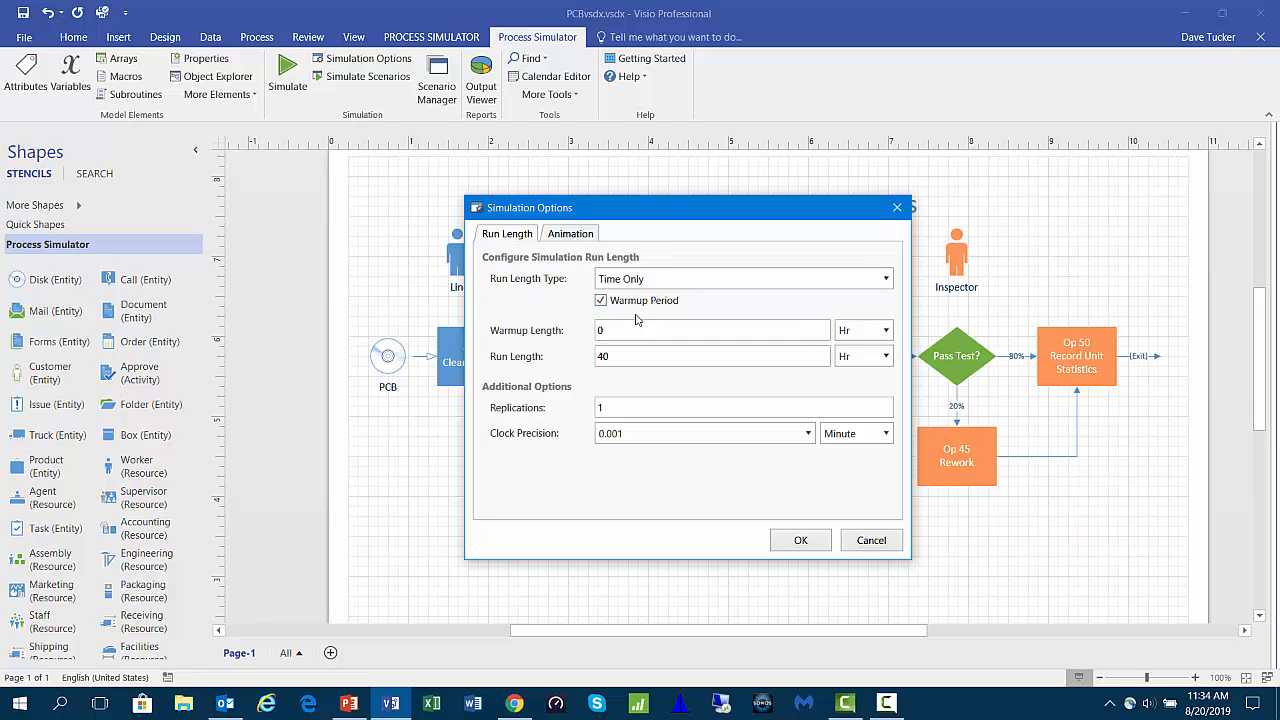
pyautogui.moveTo(615, 328); pyautogui.dragTo(586, 338)
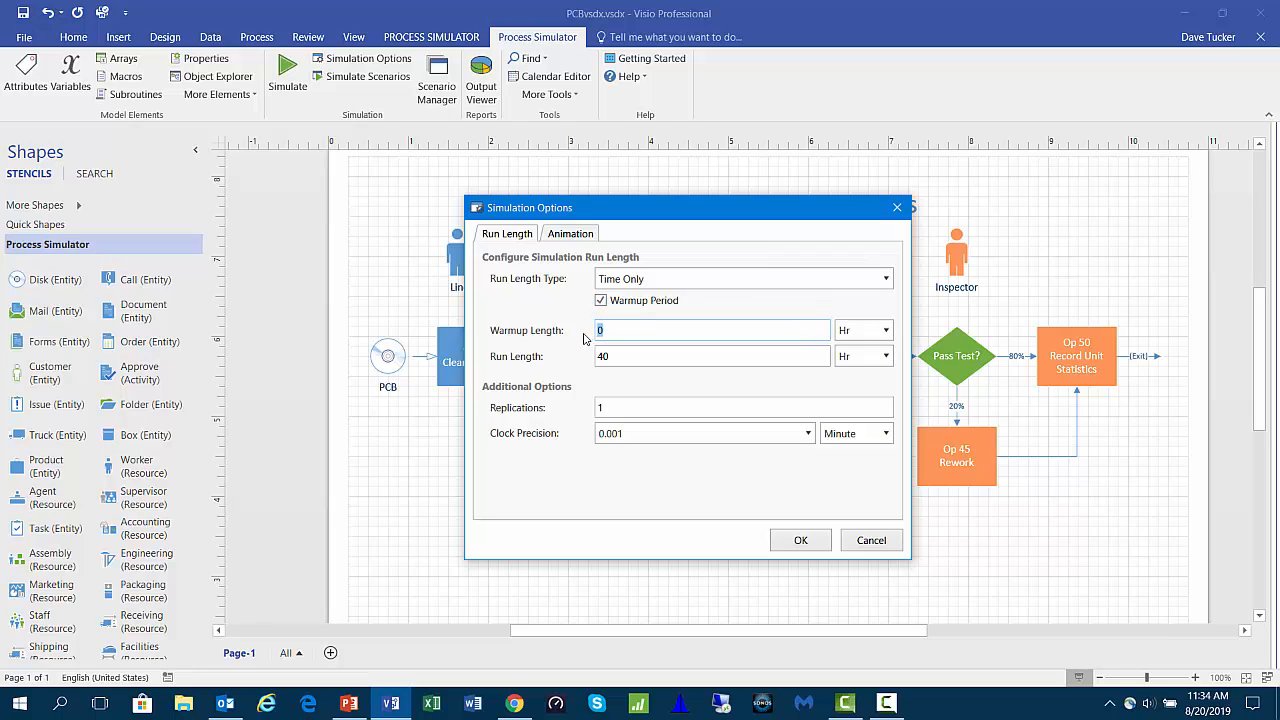
pyautogui.write('8')
pyautogui.click(629, 357)
pyautogui.click(626, 357)
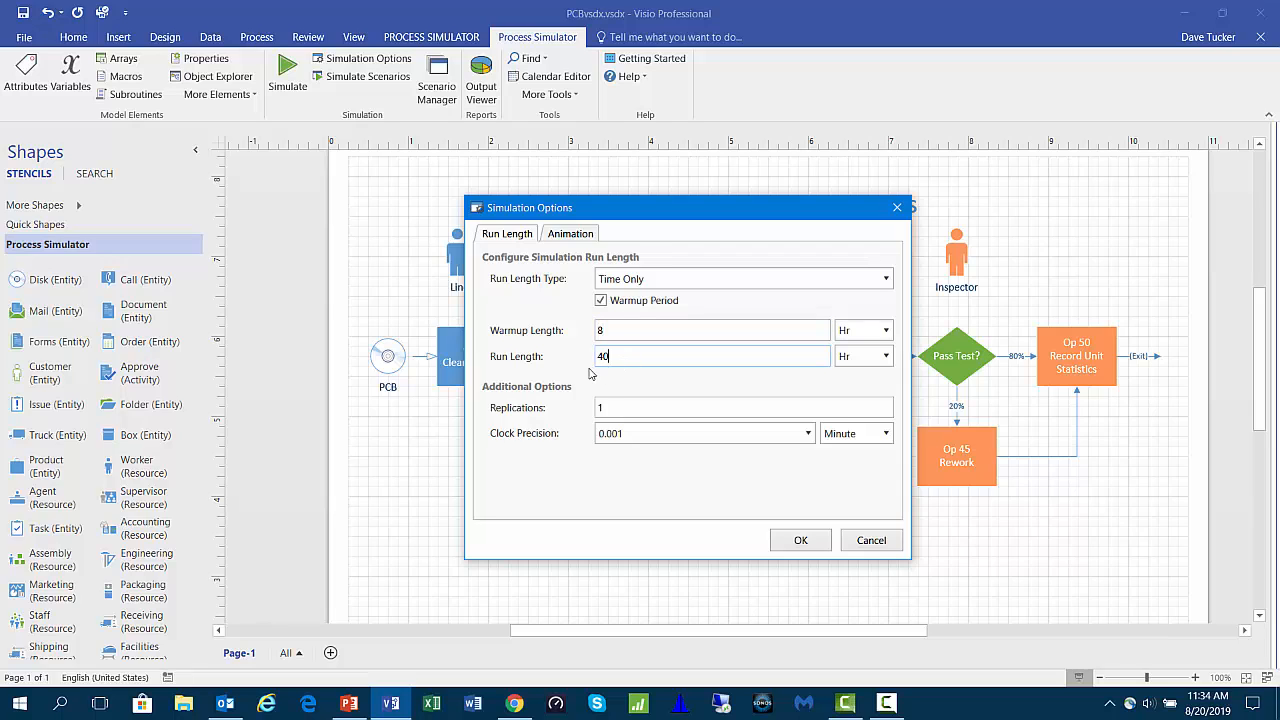
# - Review the animation settings, set the number of replications to 30, apply the simulation options and save the drawing
pyautogui.click(571, 238)
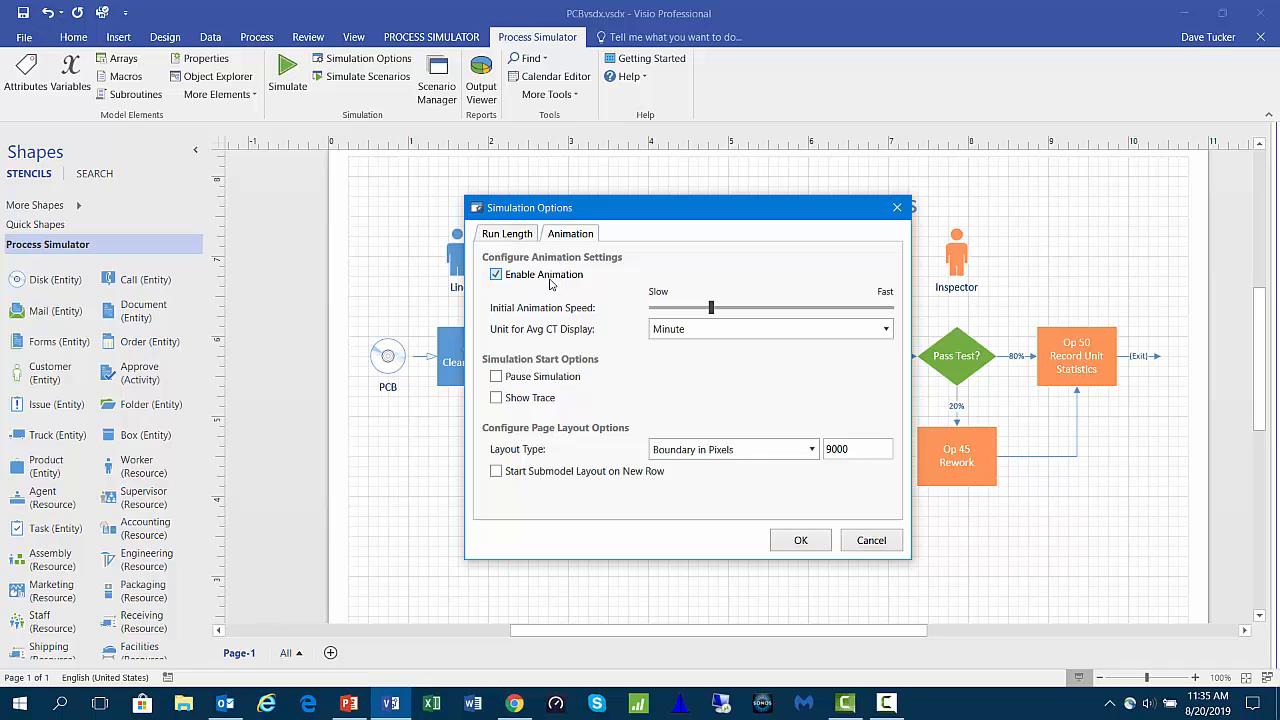
pyautogui.click(505, 236)
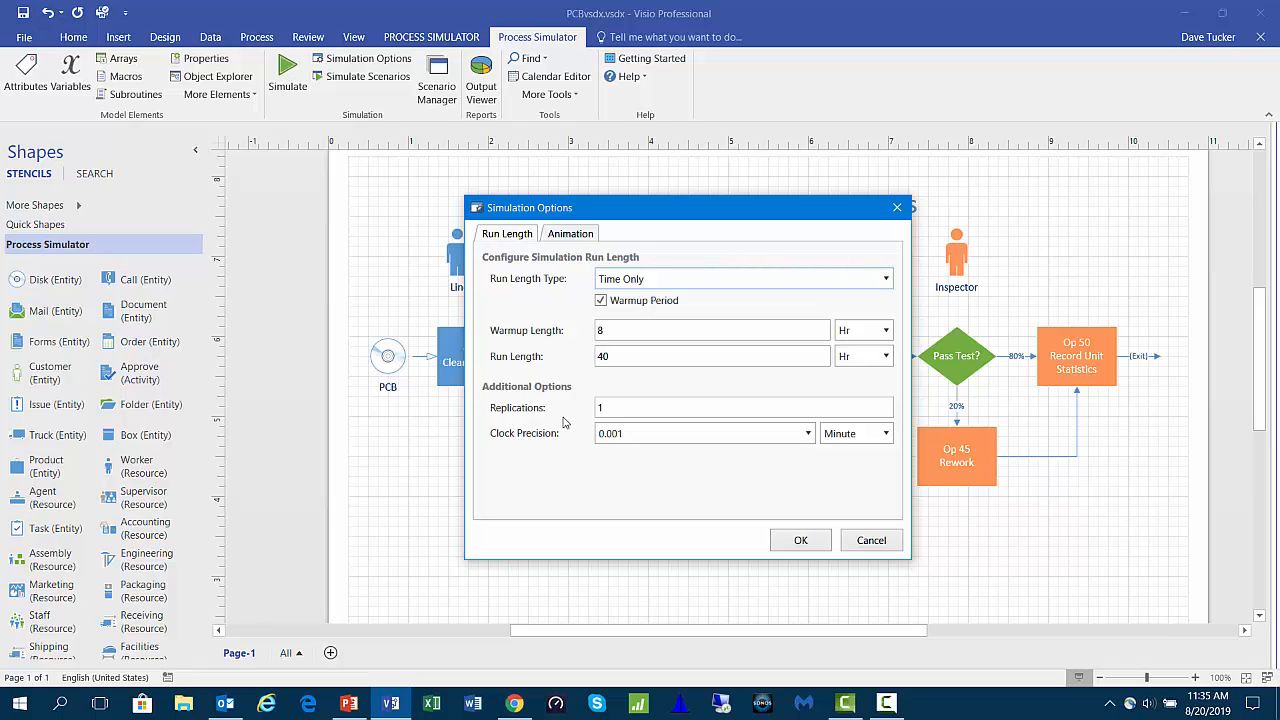
pyautogui.moveTo(612, 409); pyautogui.dragTo(587, 413)
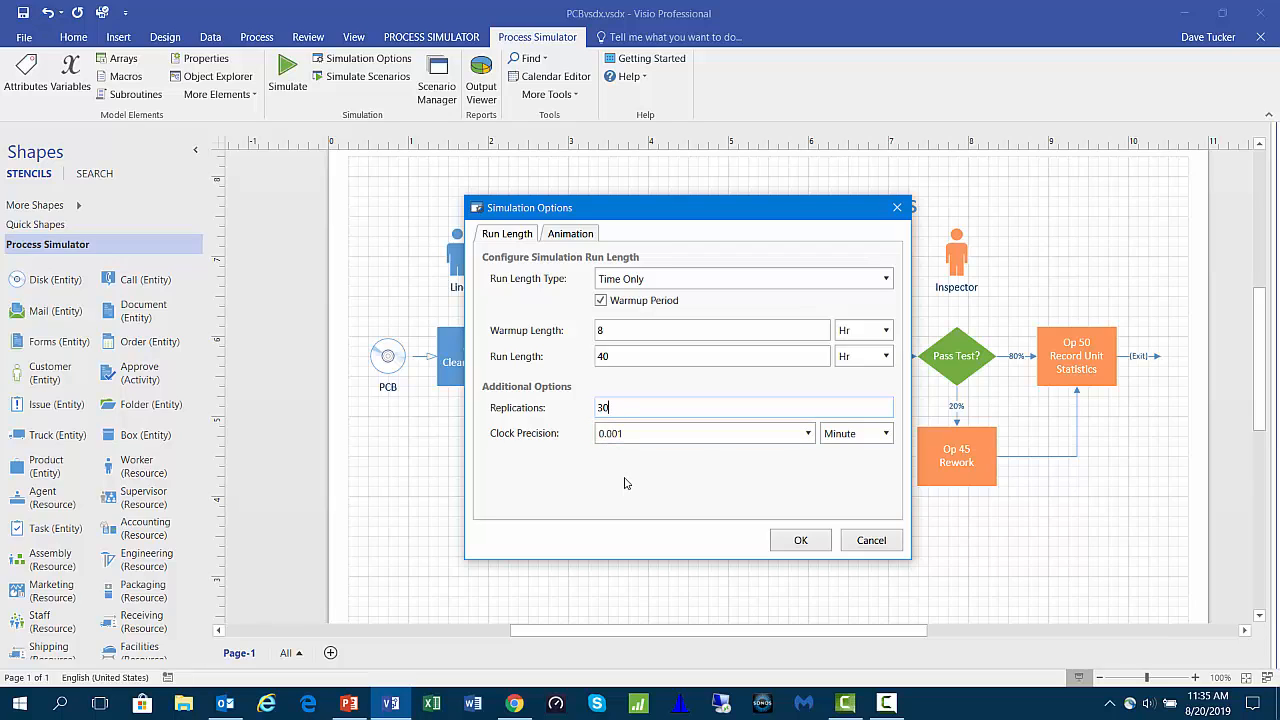
pyautogui.click(800, 540)
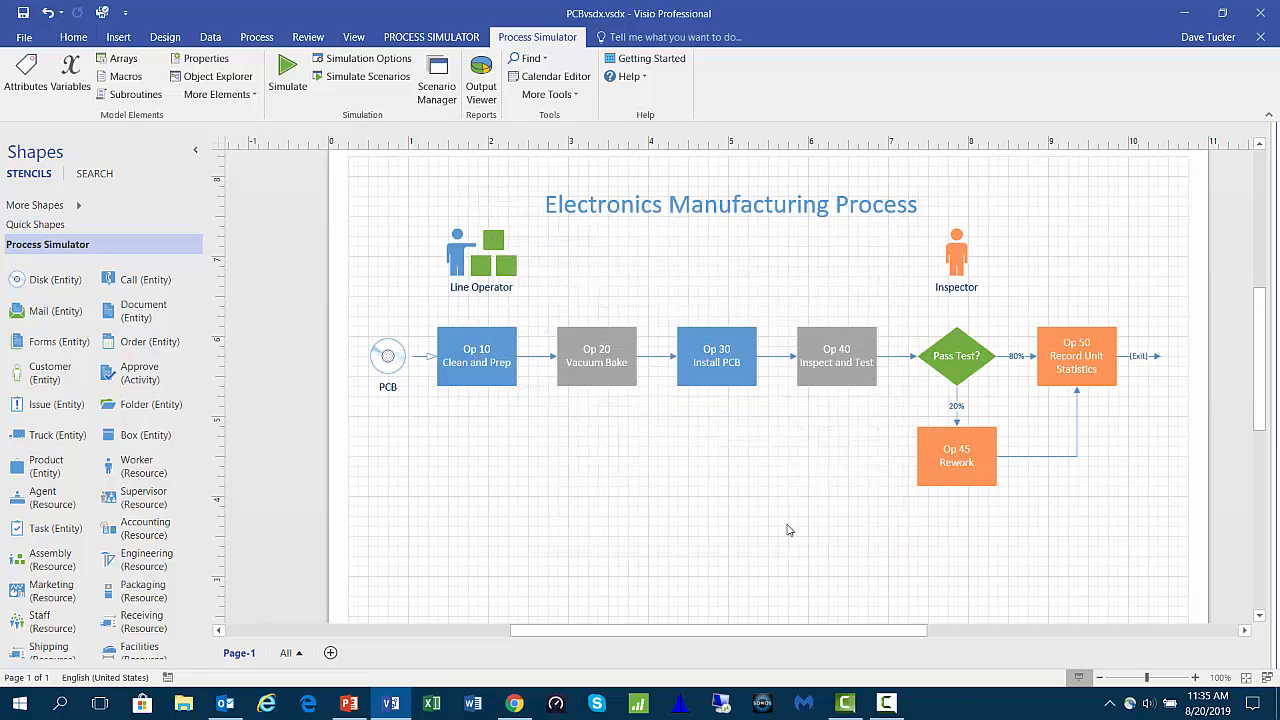
pyautogui.click(22, 13)
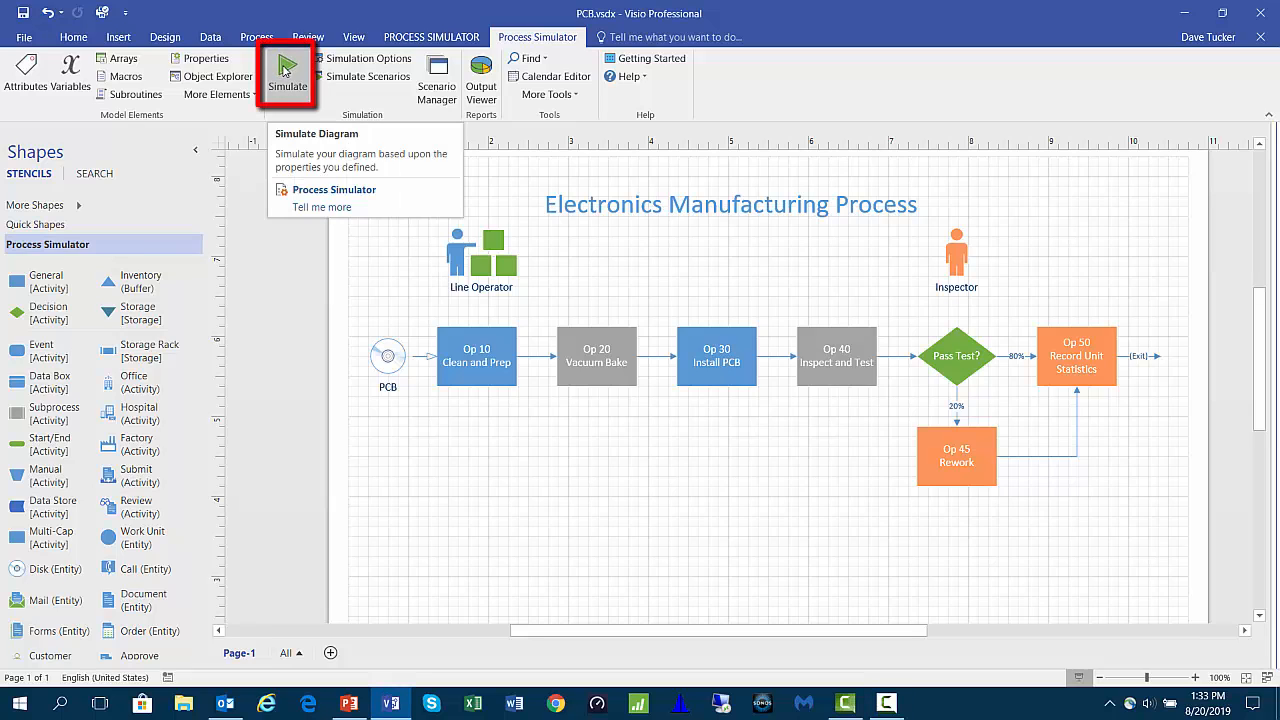
# - Simulate the diagram zoomed to fit with a faster animation speed, finishing the run with animation turned off
pyautogui.click(284, 69)
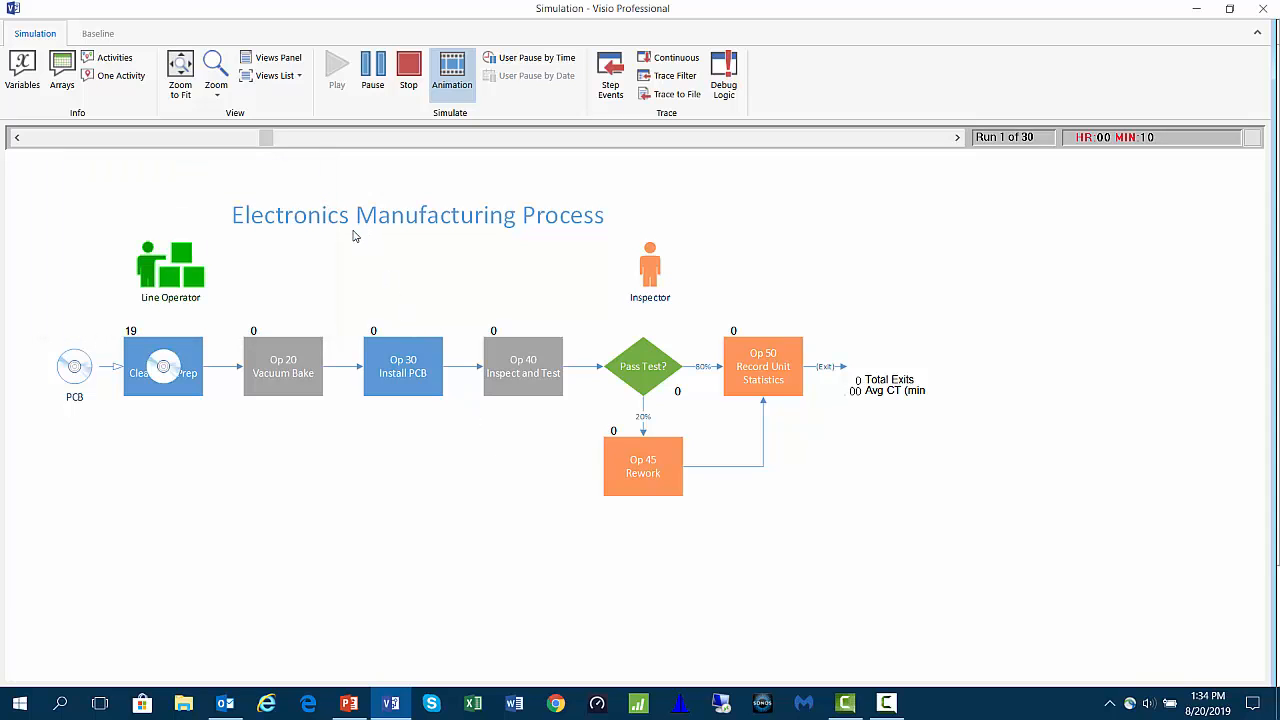
pyautogui.click(181, 68)
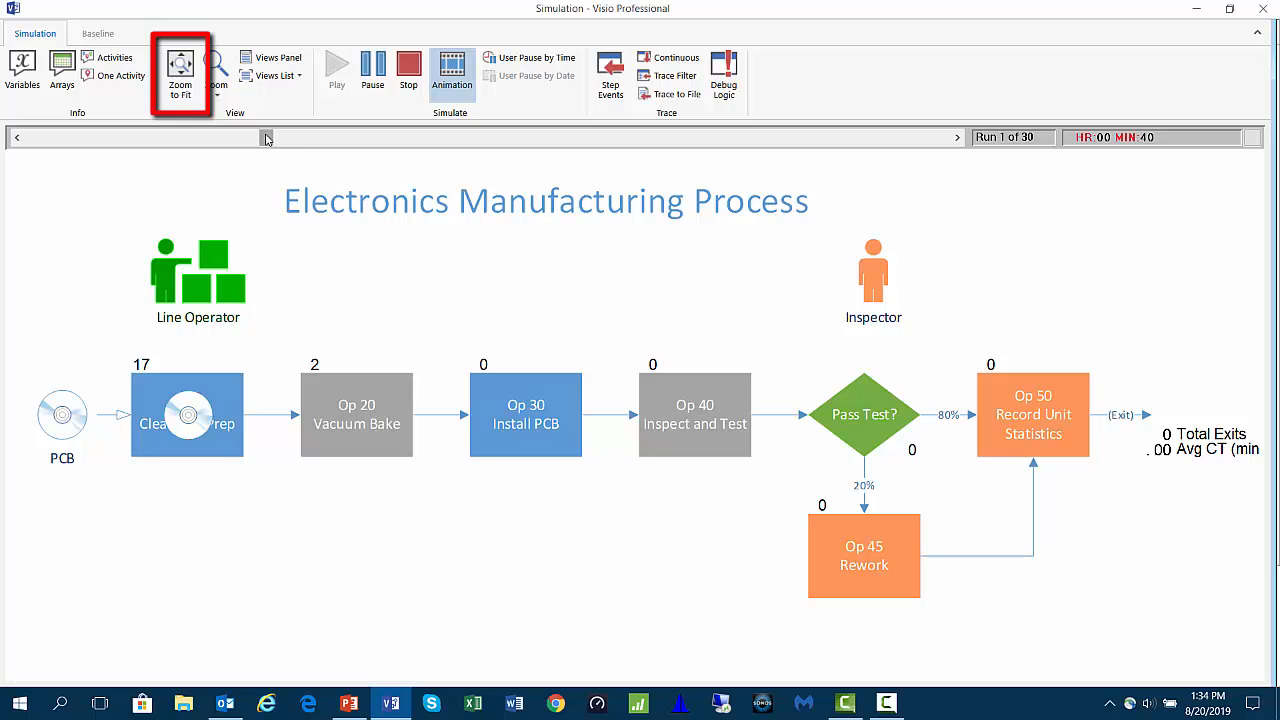
pyautogui.moveTo(268, 138); pyautogui.dragTo(527, 140)
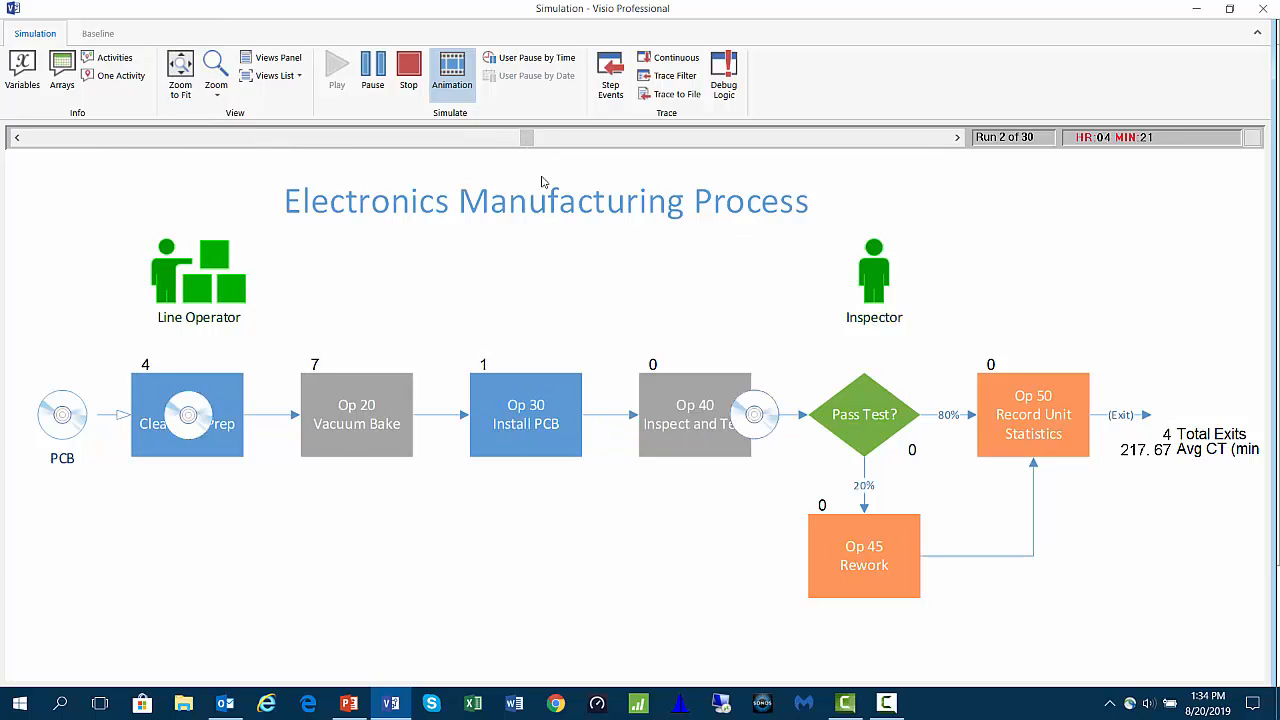
pyautogui.click(453, 72)
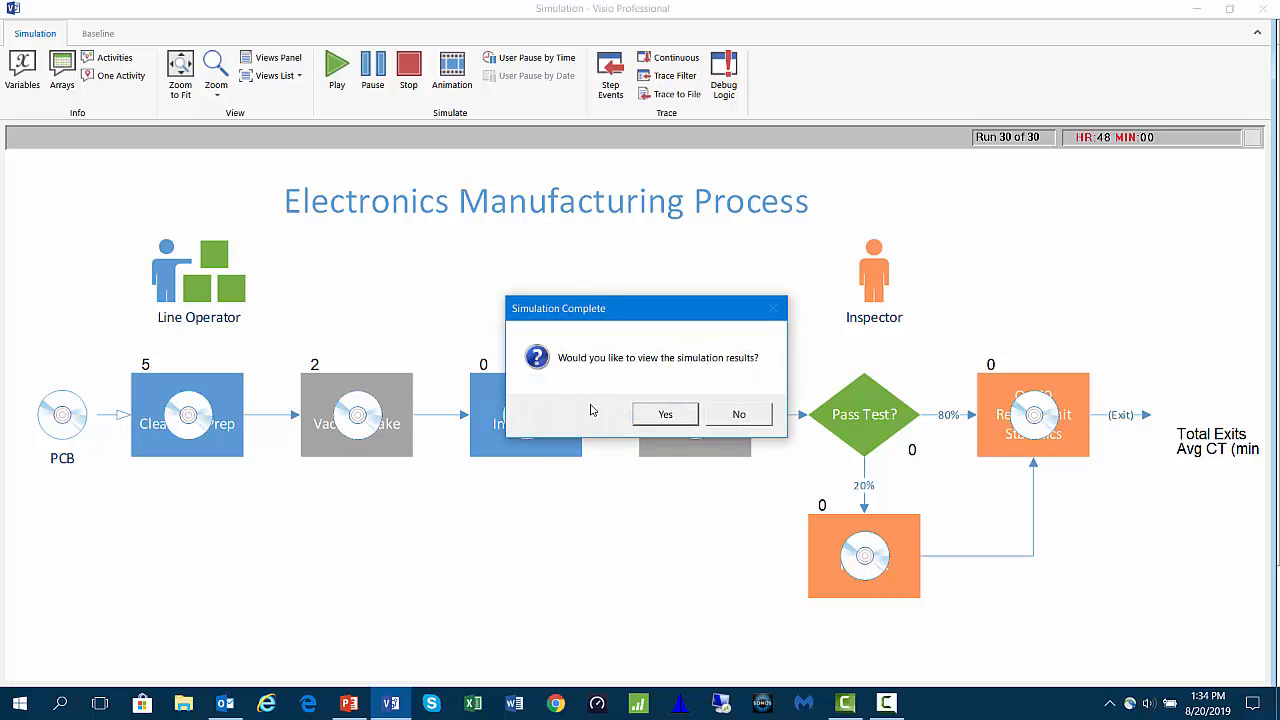
# - Open the simulation results in Output Viewer and set the general time unit to Hours
pyautogui.click(665, 416)
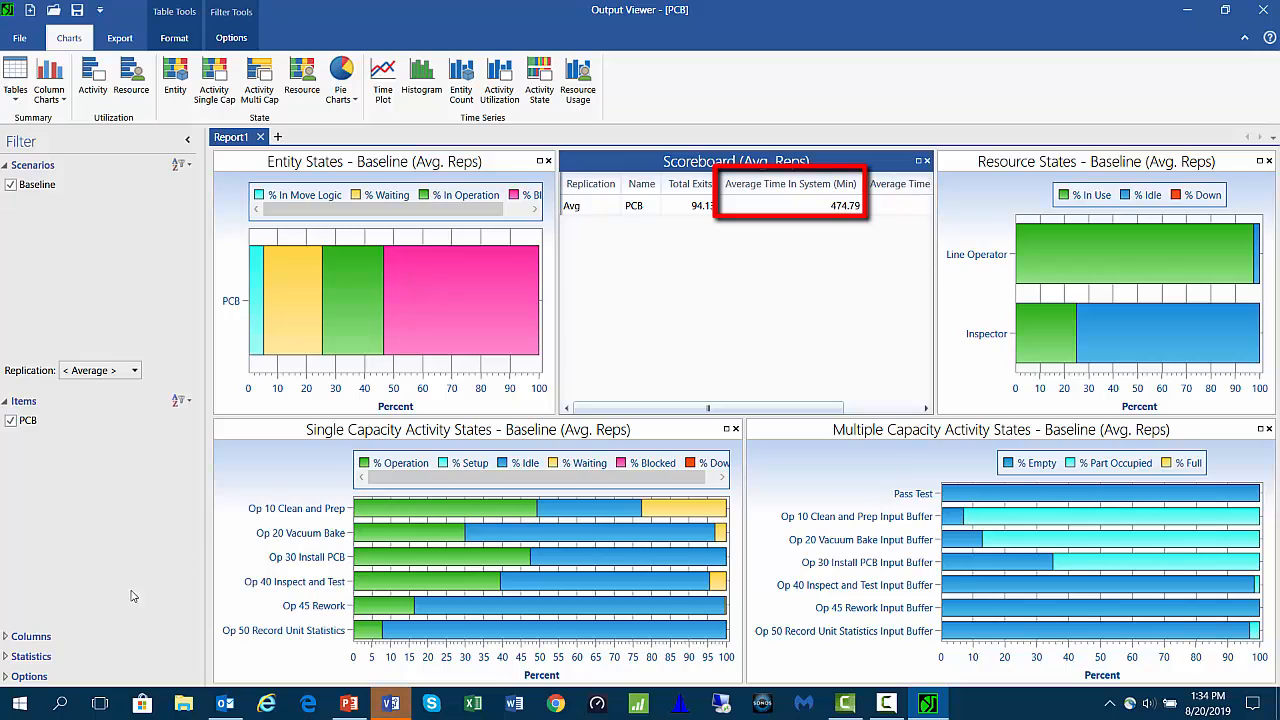
pyautogui.click(77, 683)
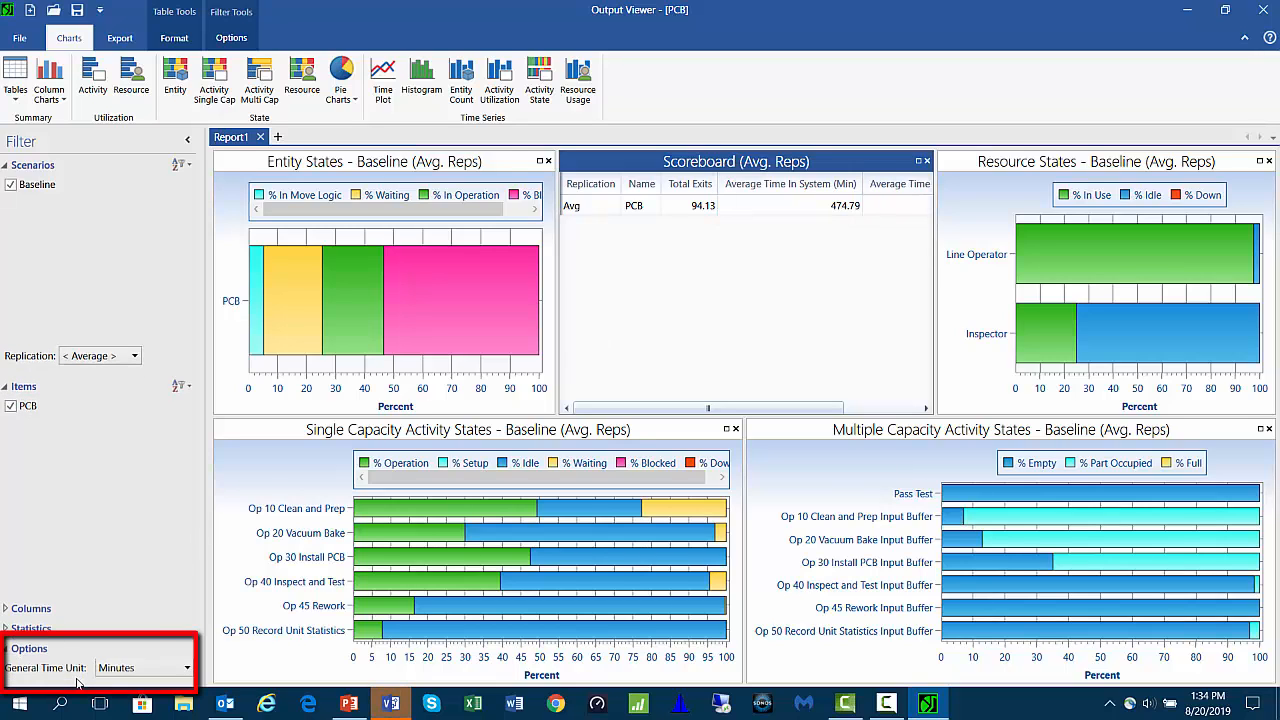
pyautogui.click(155, 668)
pyautogui.click(135, 572)
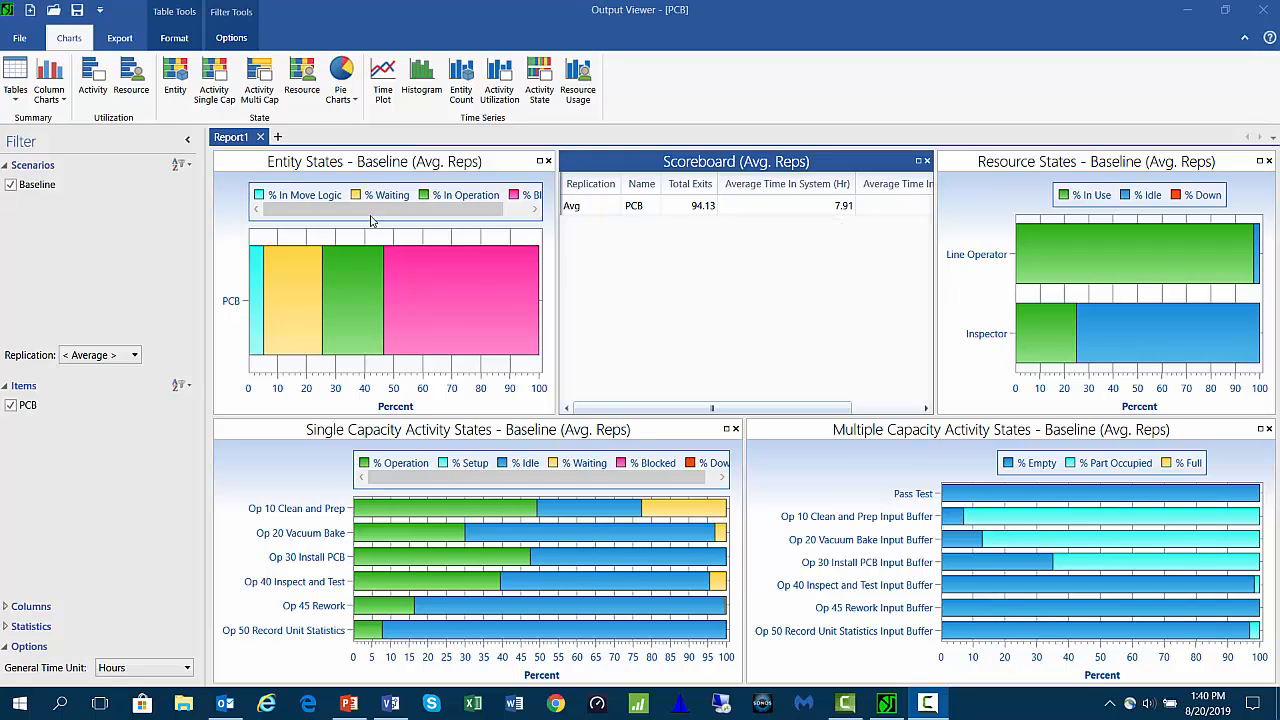
# - Add centered data labels to the Entity States chart and read the PCB's waiting, in operation and blocked percentages
pyautogui.click(233, 170)
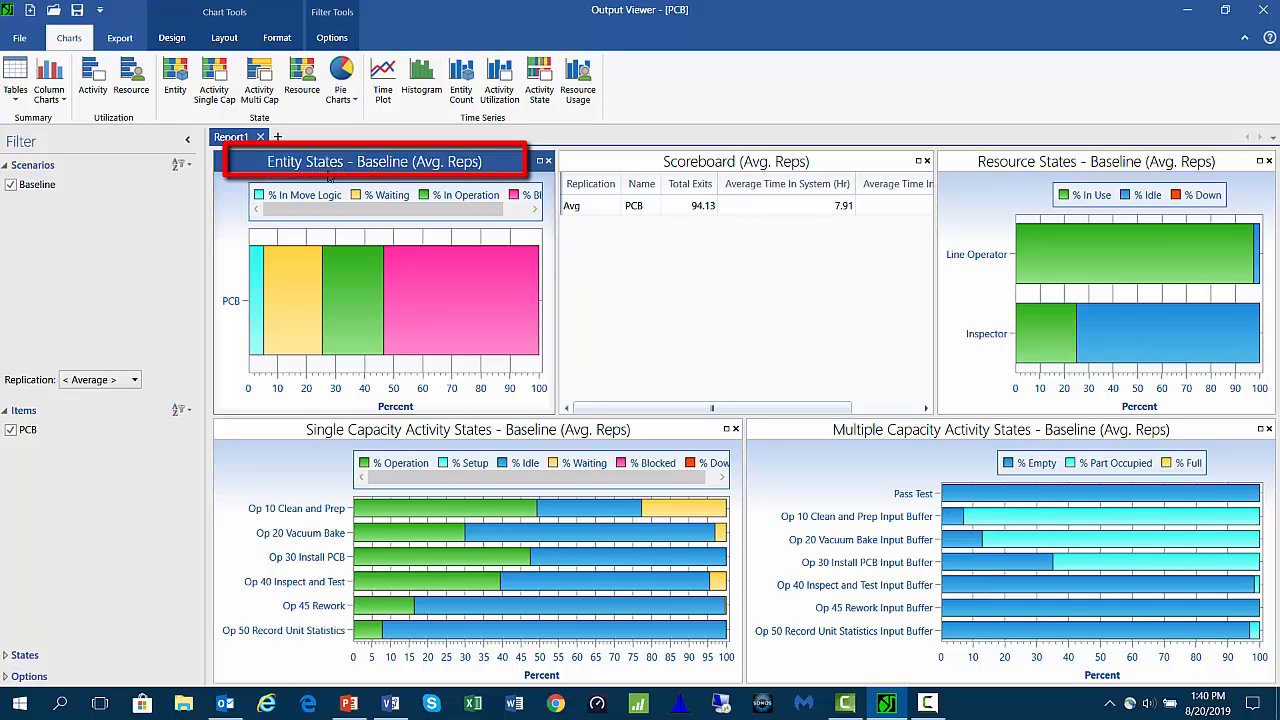
pyautogui.rightClick(394, 298)
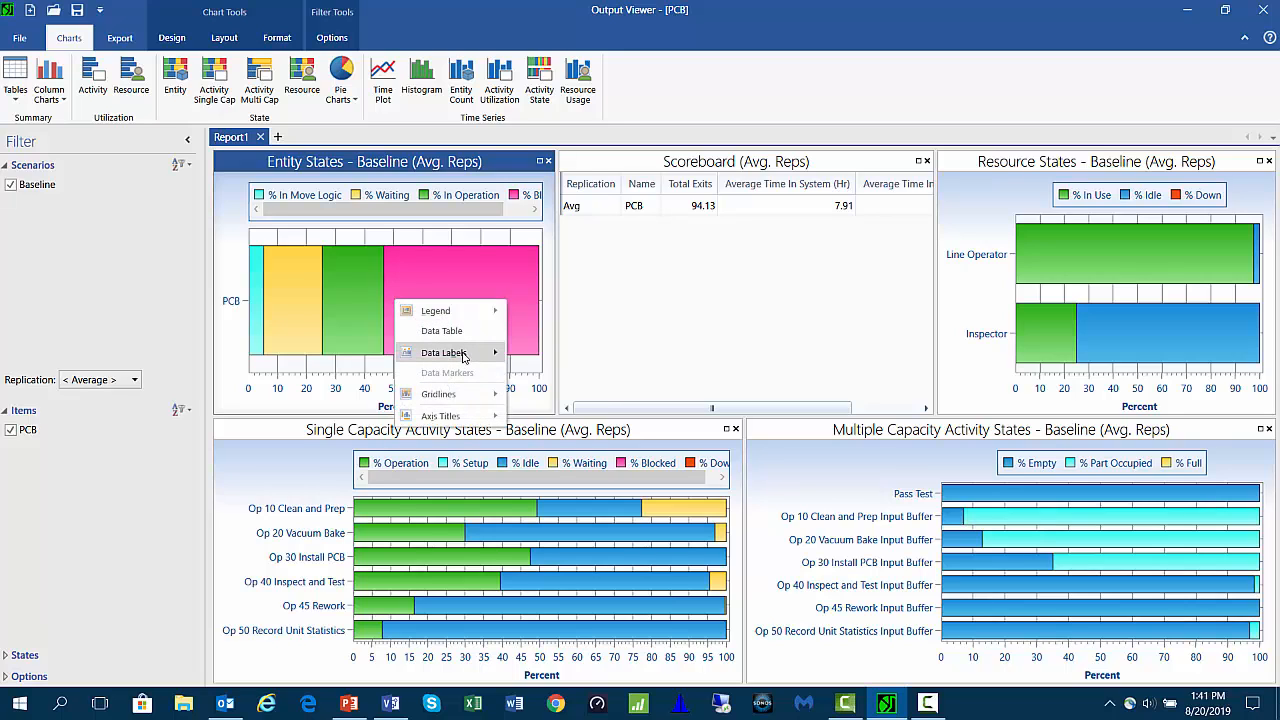
pyautogui.moveTo(464, 354)
pyautogui.click(546, 375)
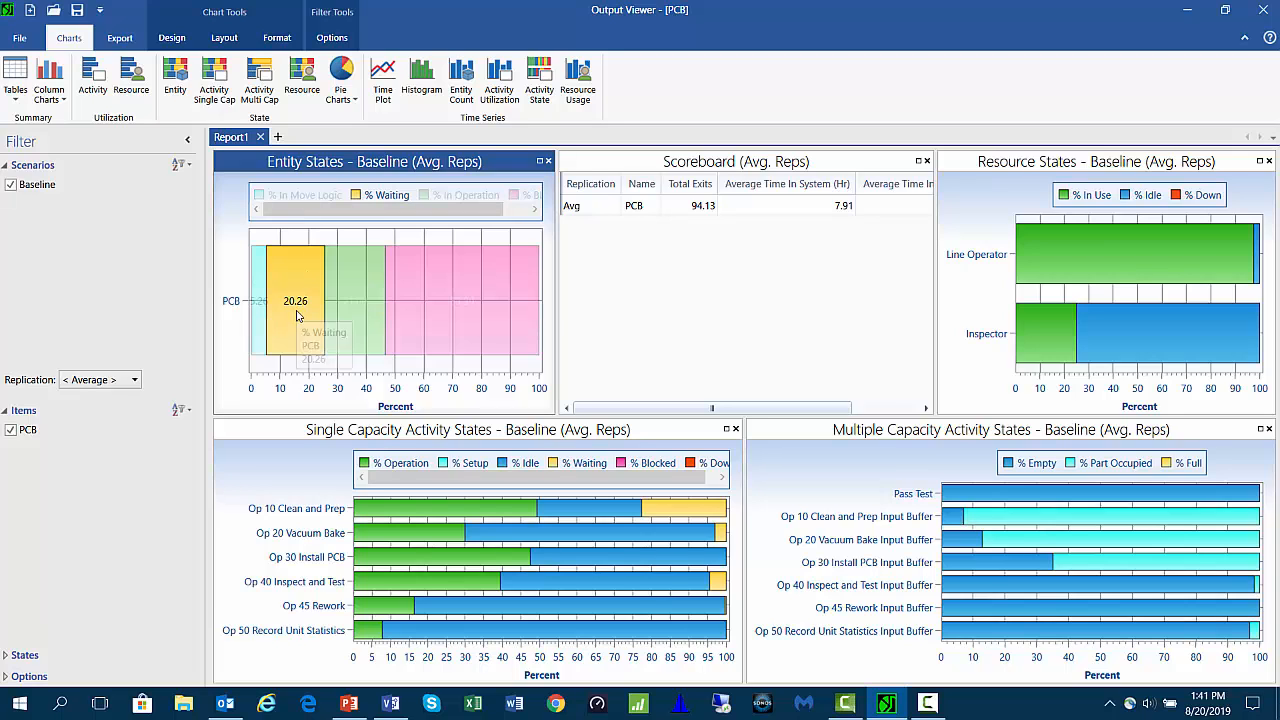
pyautogui.moveTo(295, 306)
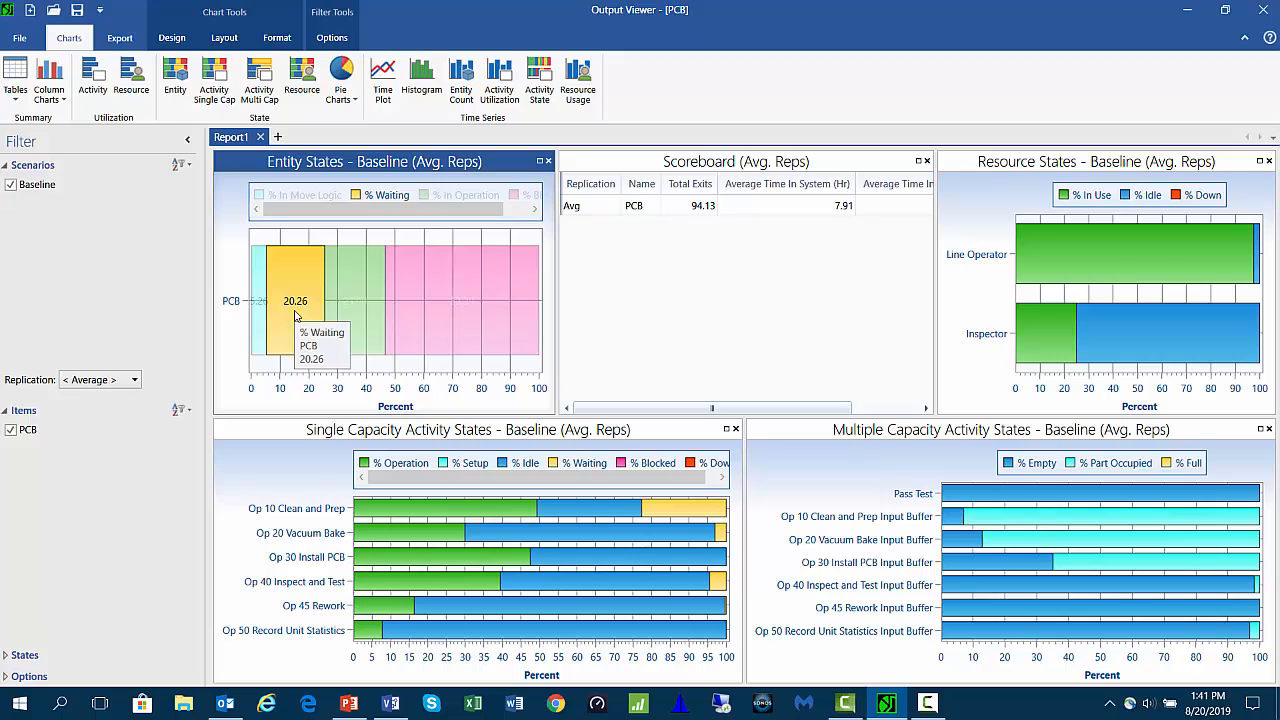
pyautogui.moveTo(354, 316)
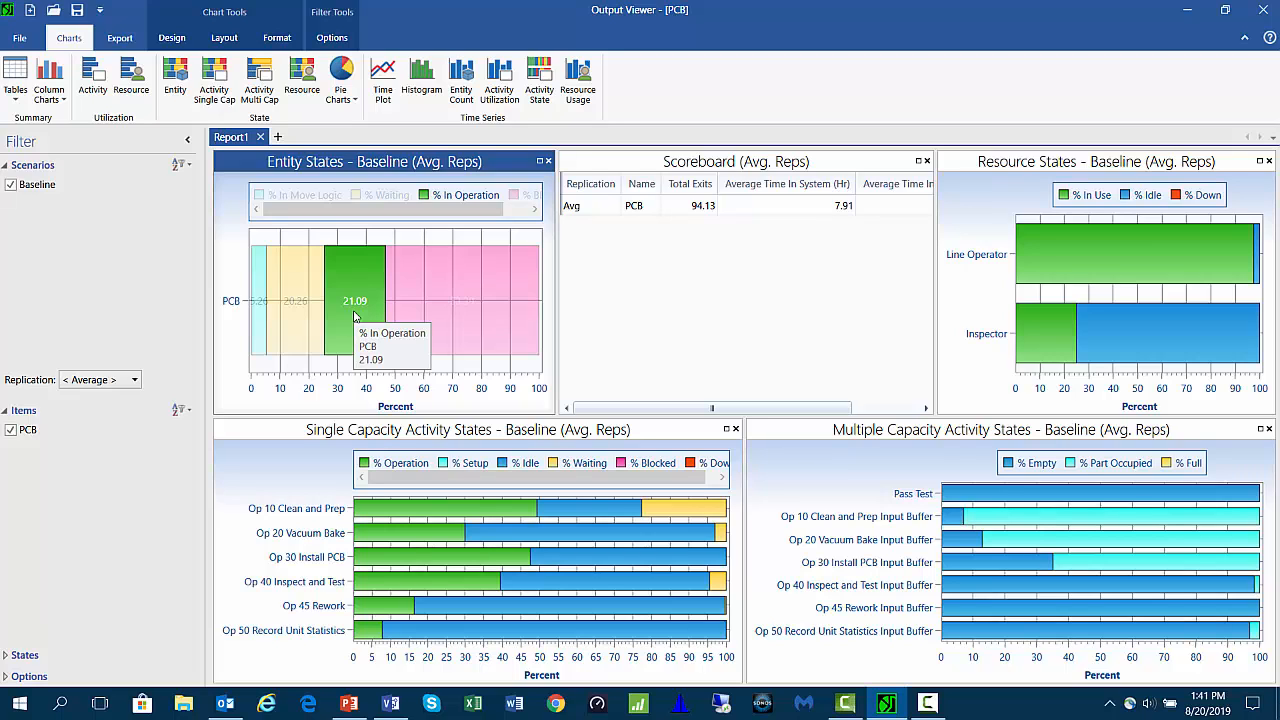
pyautogui.moveTo(463, 314)
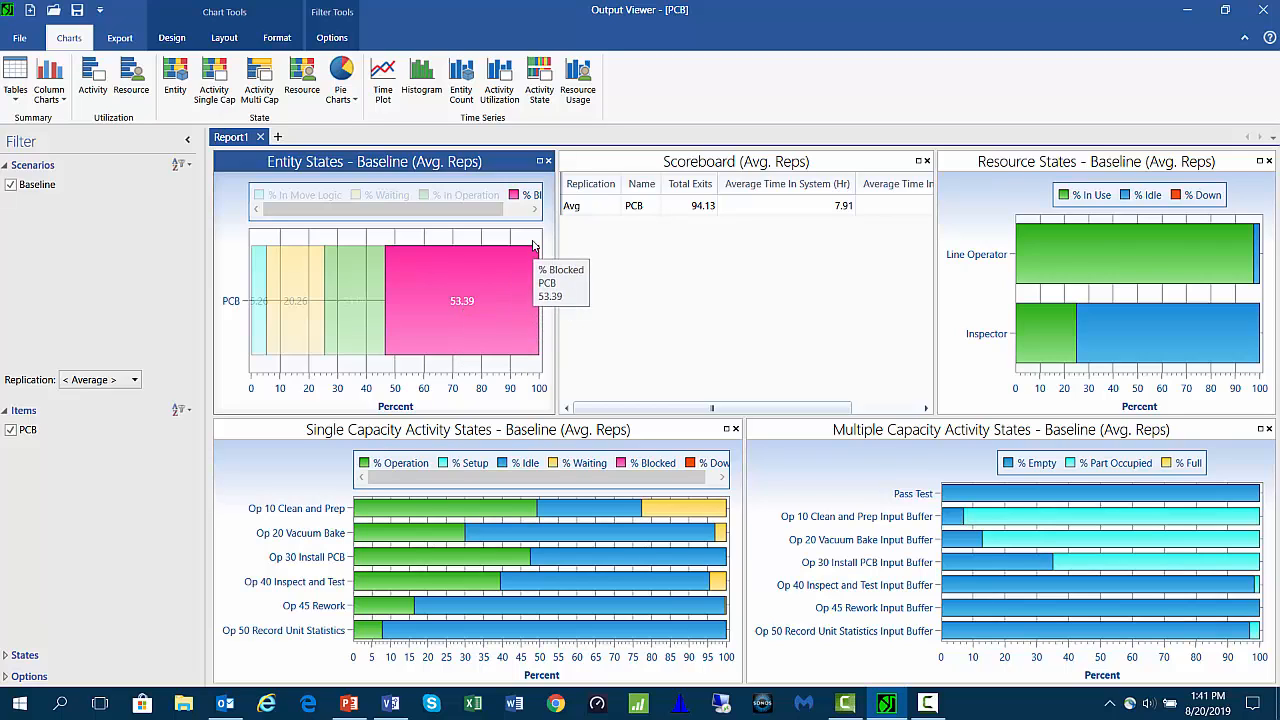
# - Add centered data labels to the Resource States chart and read the in-use percentages of the Line Operator and Inspector
pyautogui.click(998, 186)
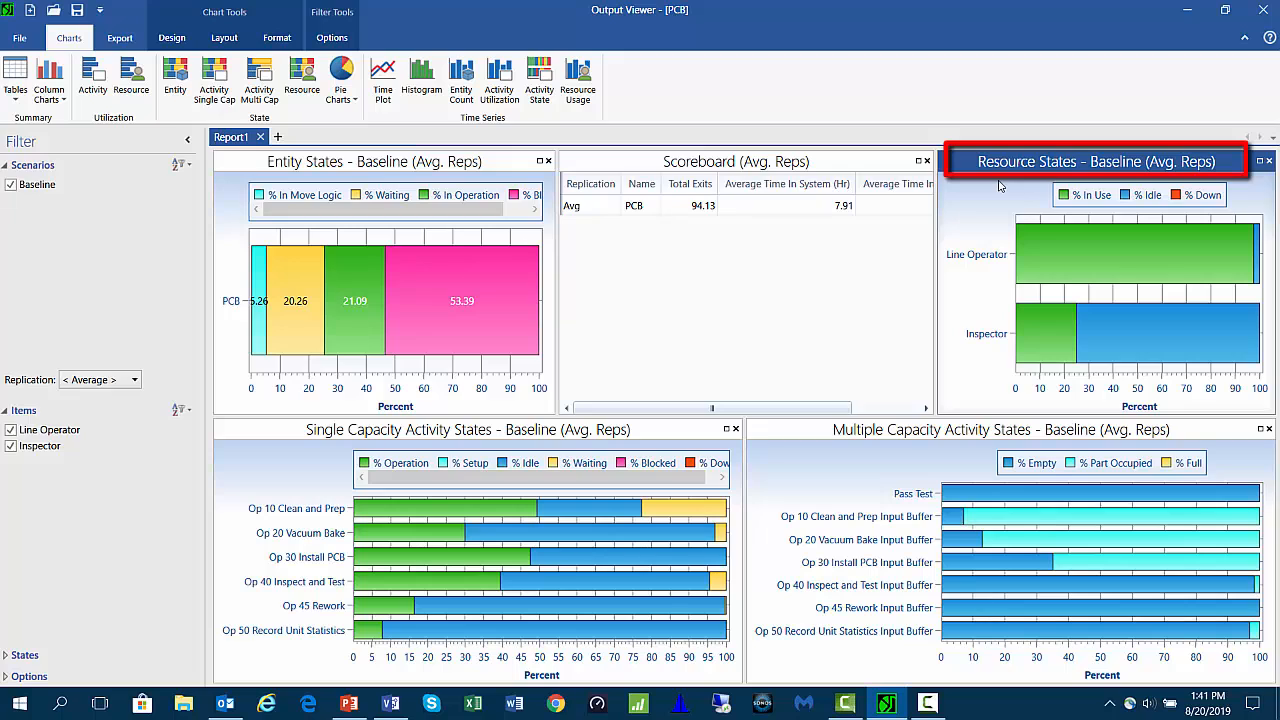
pyautogui.rightClick(998, 186)
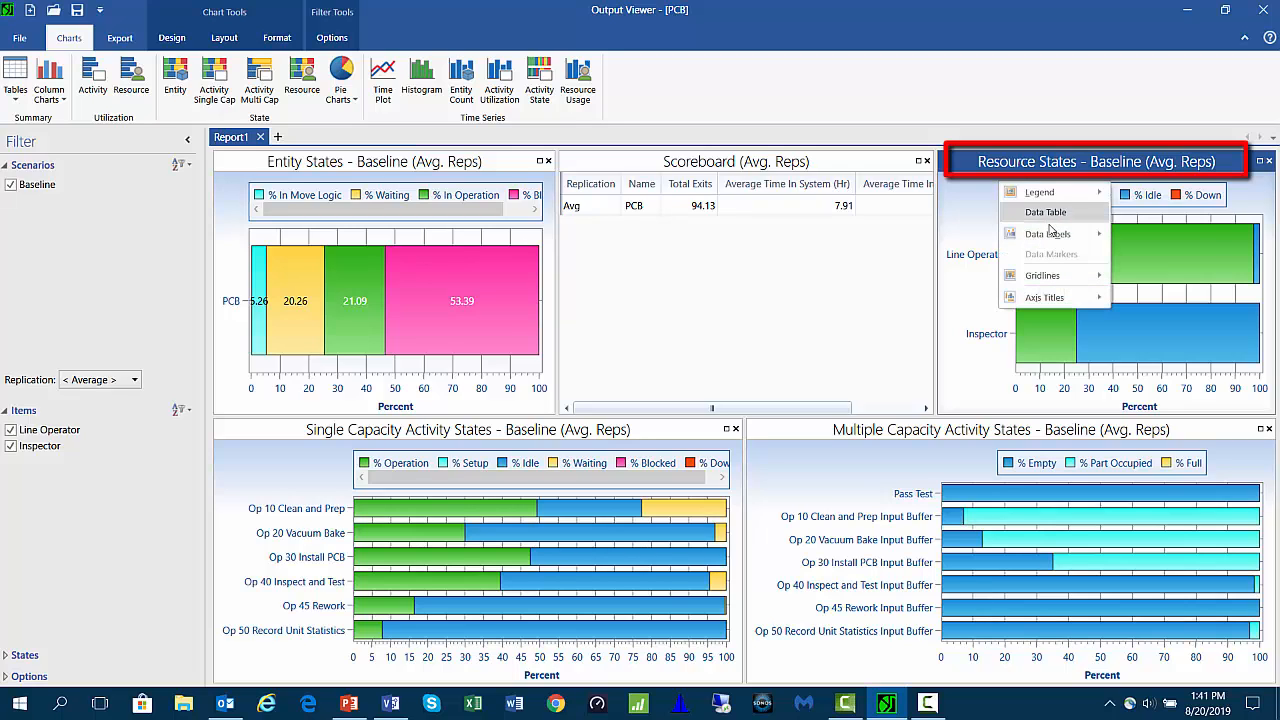
pyautogui.moveTo(1050, 234)
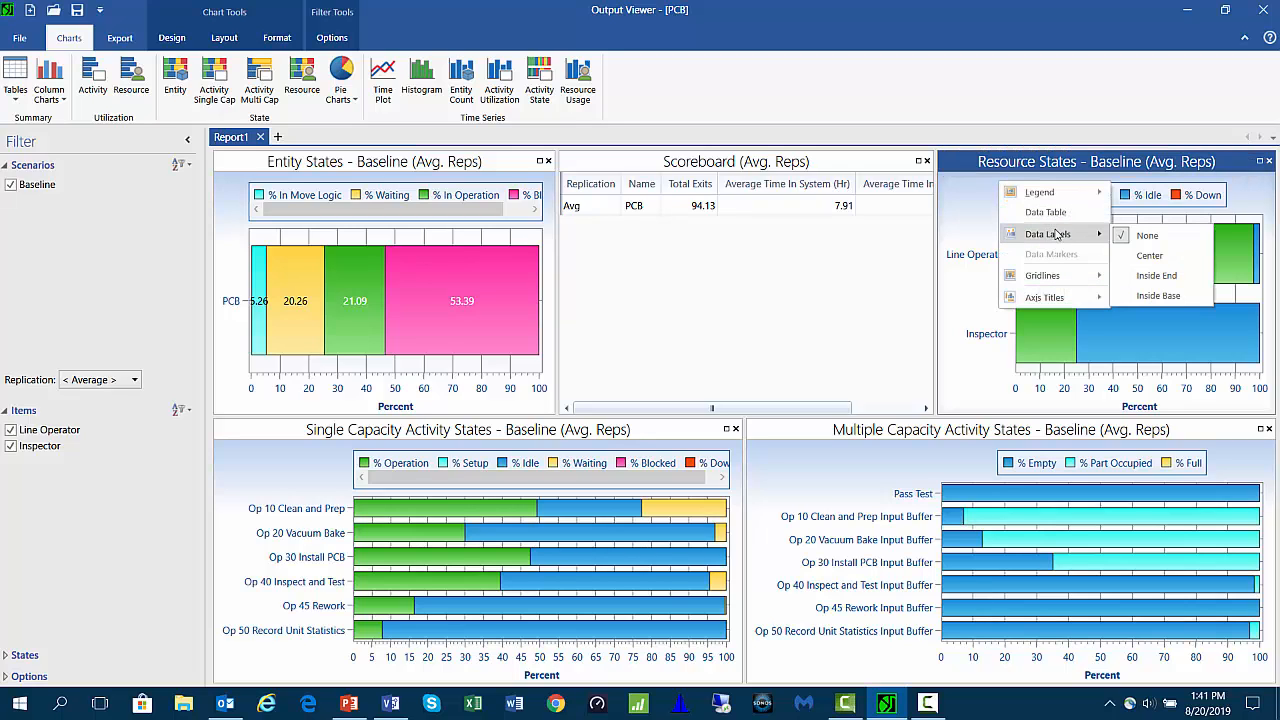
pyautogui.click(1140, 258)
pyautogui.moveTo(1128, 275)
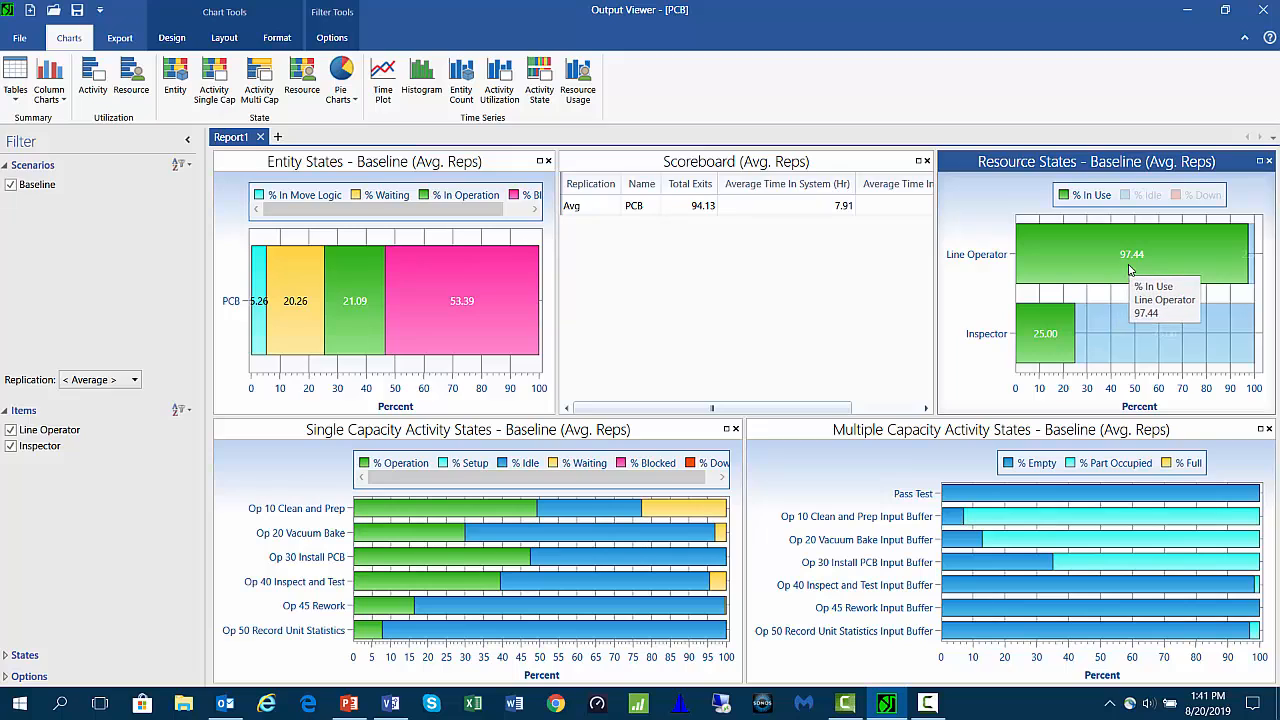
pyautogui.moveTo(1040, 345)
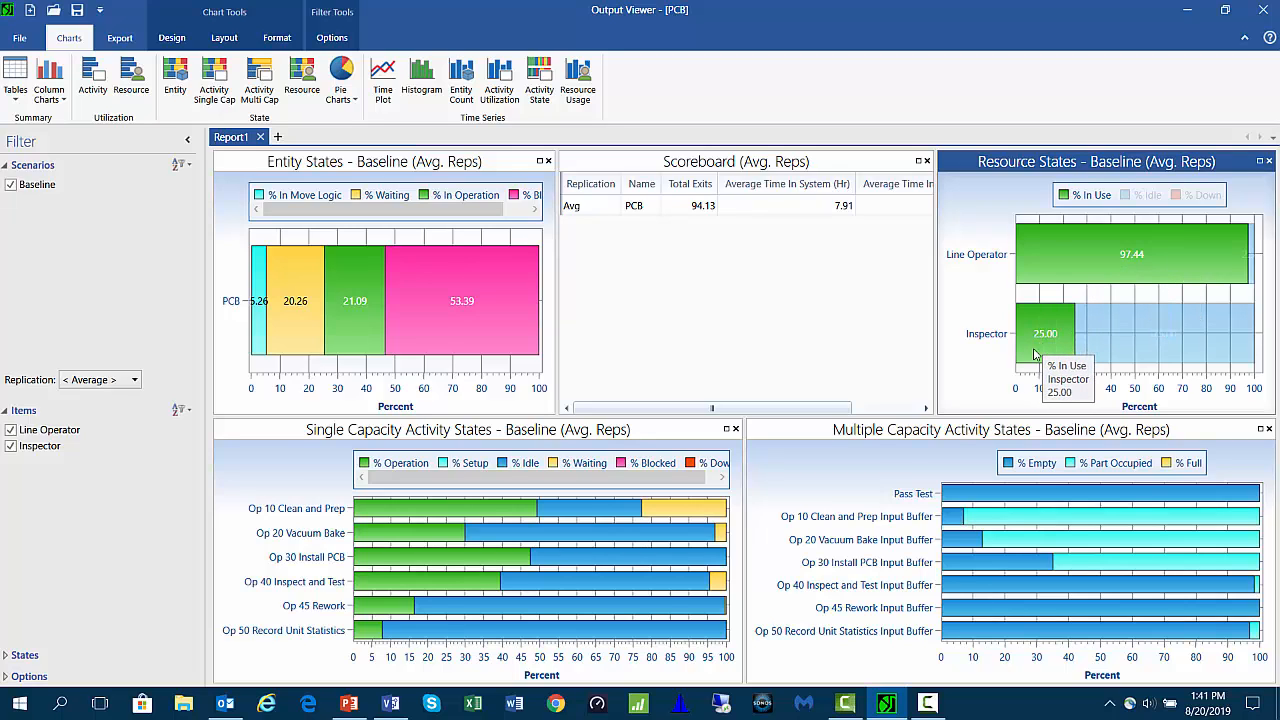
# - Add centered data labels to the Single Capacity Activity States chart
pyautogui.click(275, 455)
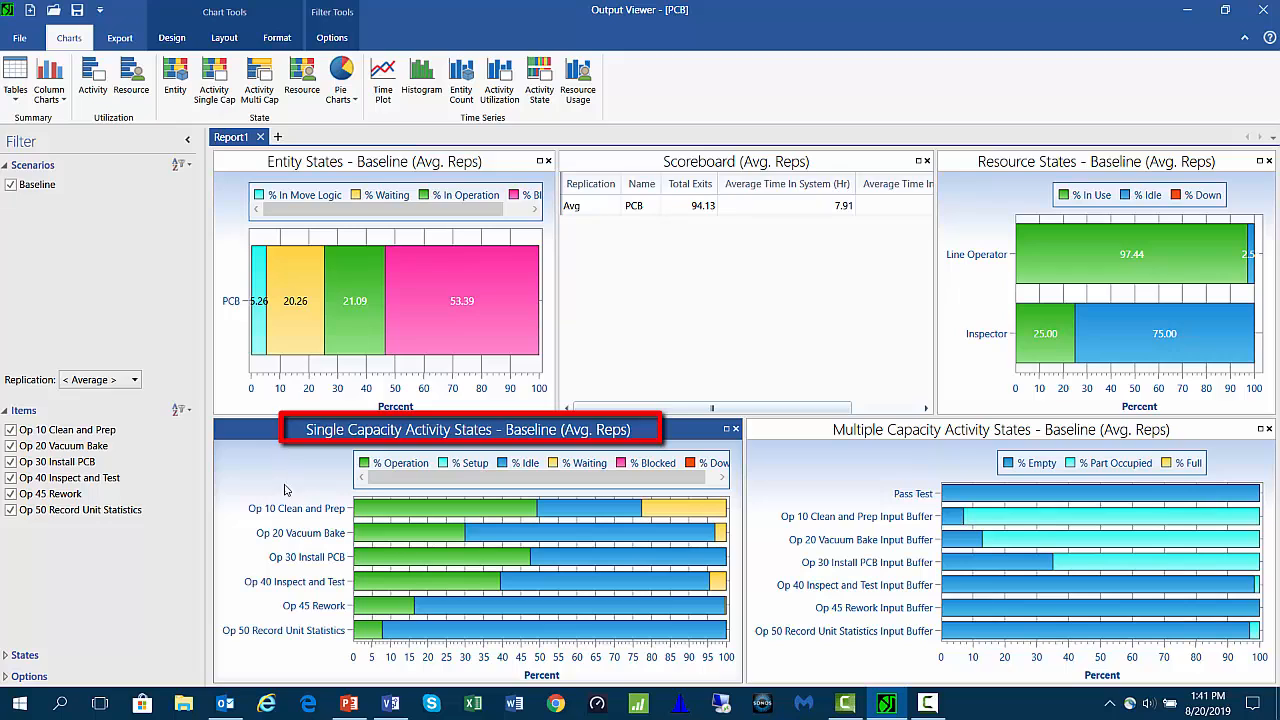
pyautogui.rightClick(294, 471)
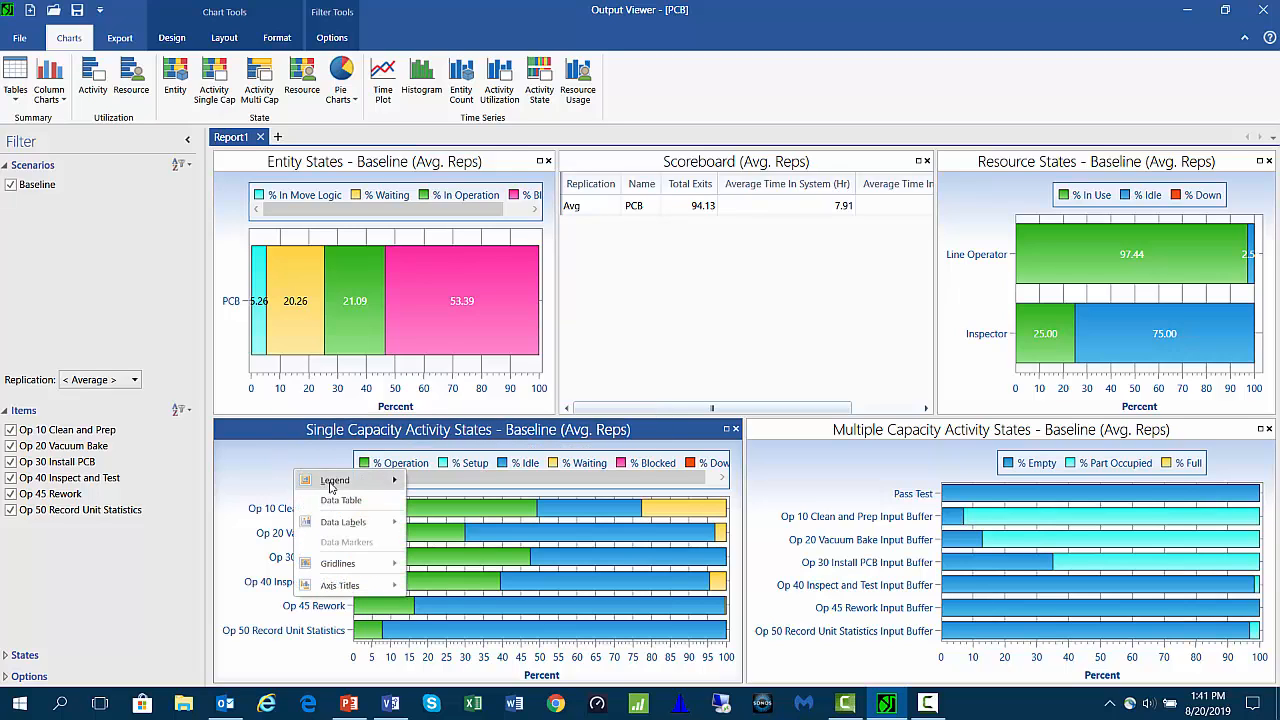
pyautogui.moveTo(340, 522)
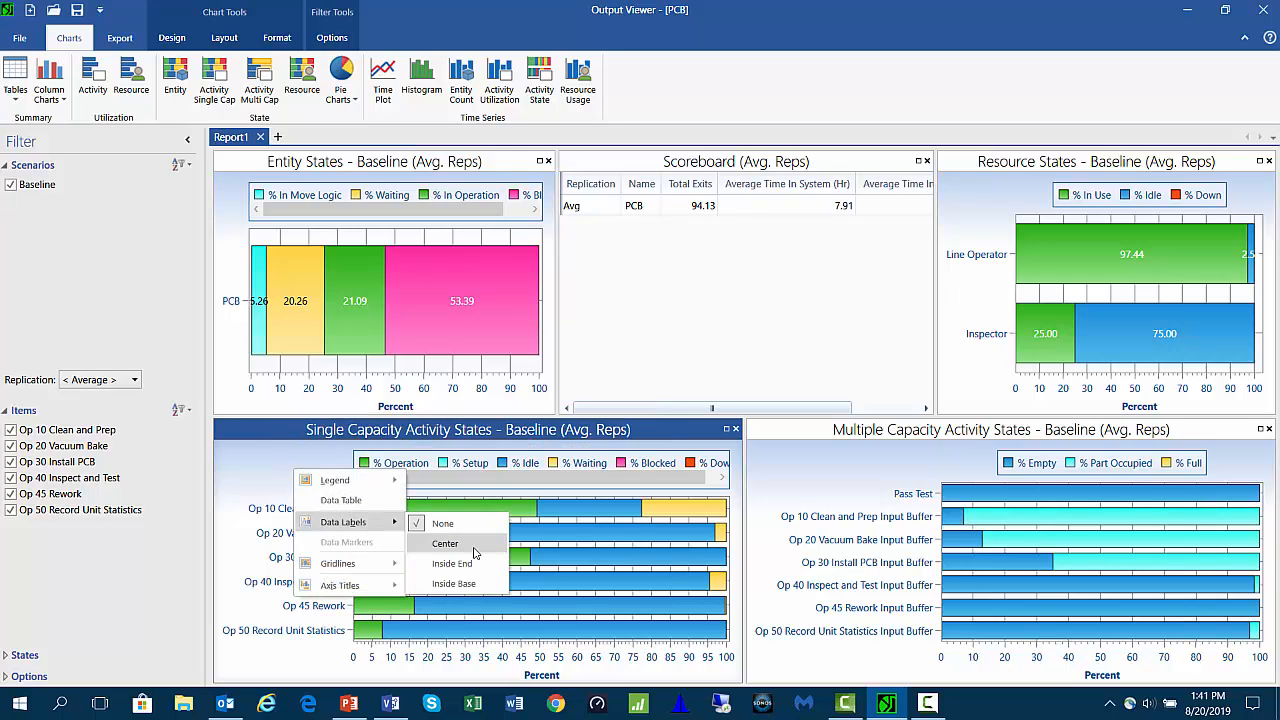
pyautogui.click(474, 547)
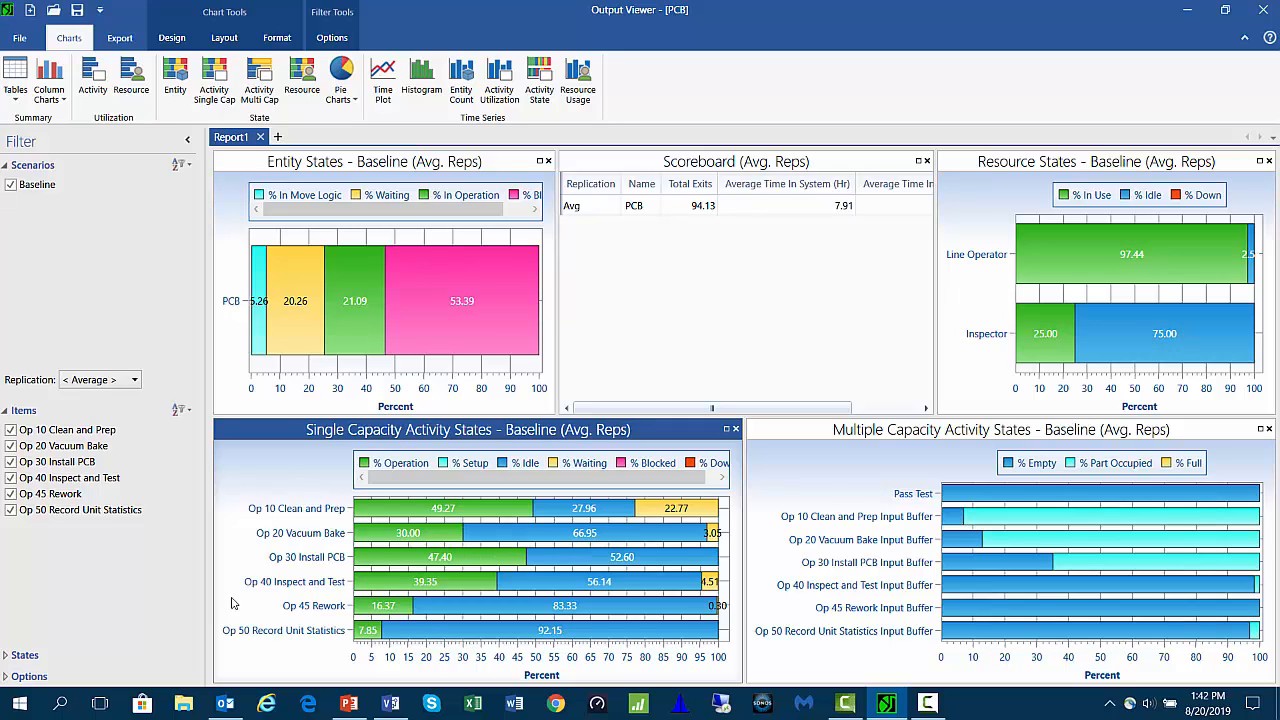
# - Sort the Single Capacity Activity States chart by % Operation and make the lower row of charts slightly taller
pyautogui.click(86, 677)
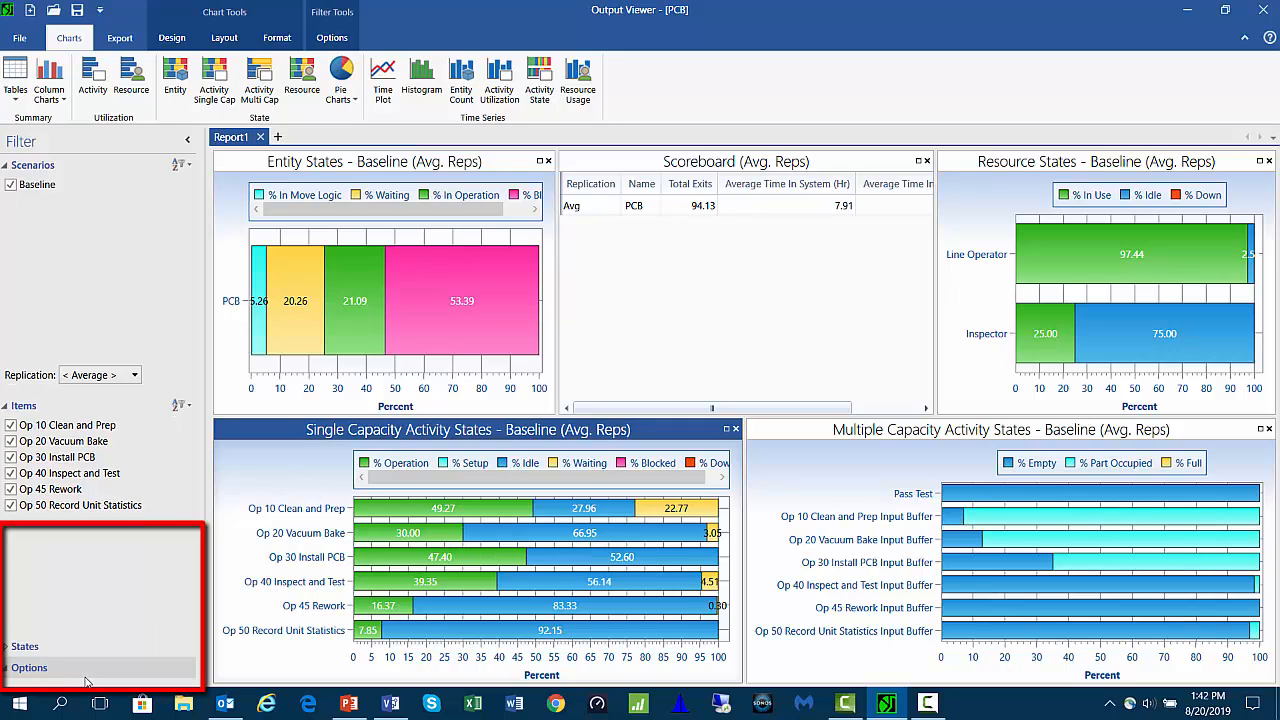
pyautogui.click(89, 666)
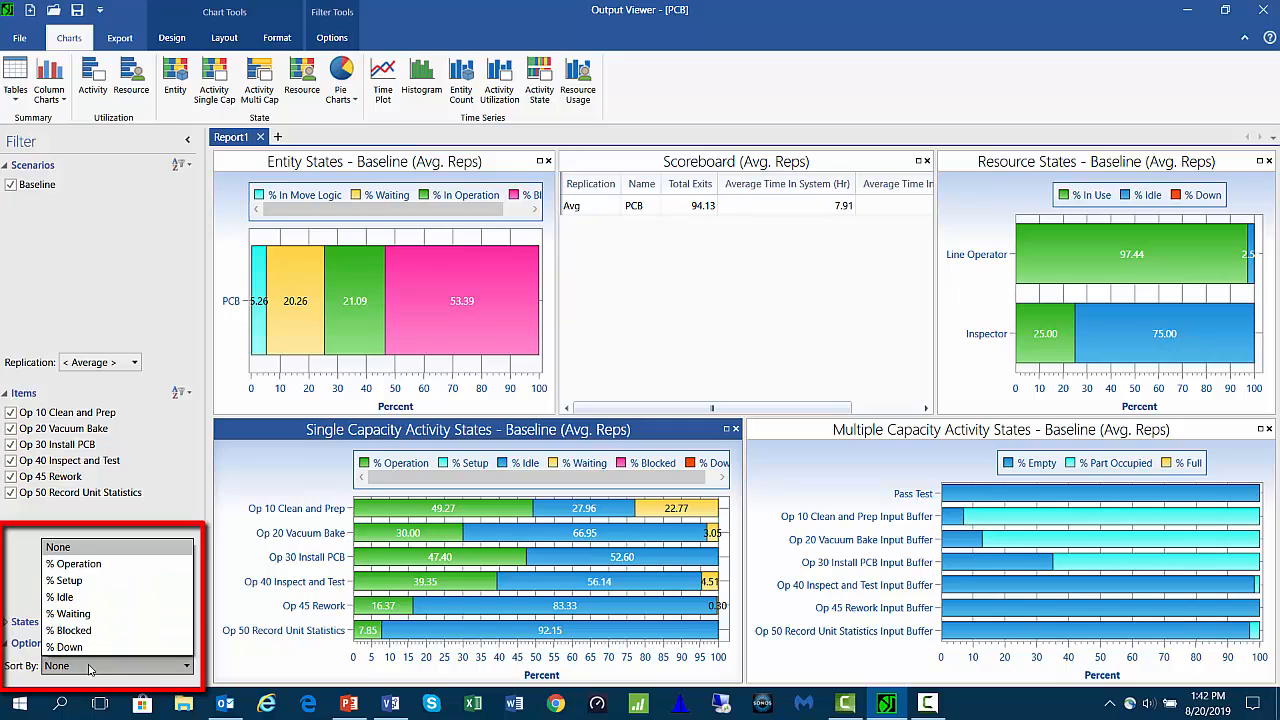
pyautogui.click(95, 564)
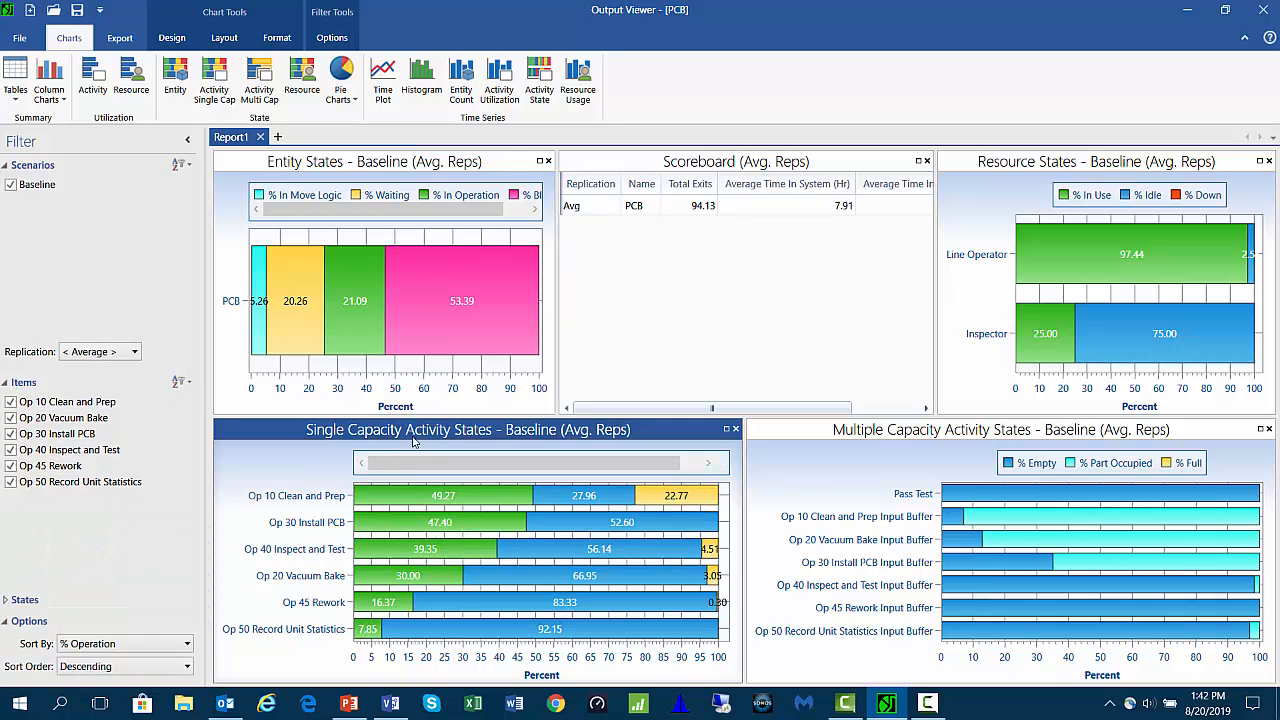
pyautogui.moveTo(477, 416); pyautogui.dragTo(477, 399)
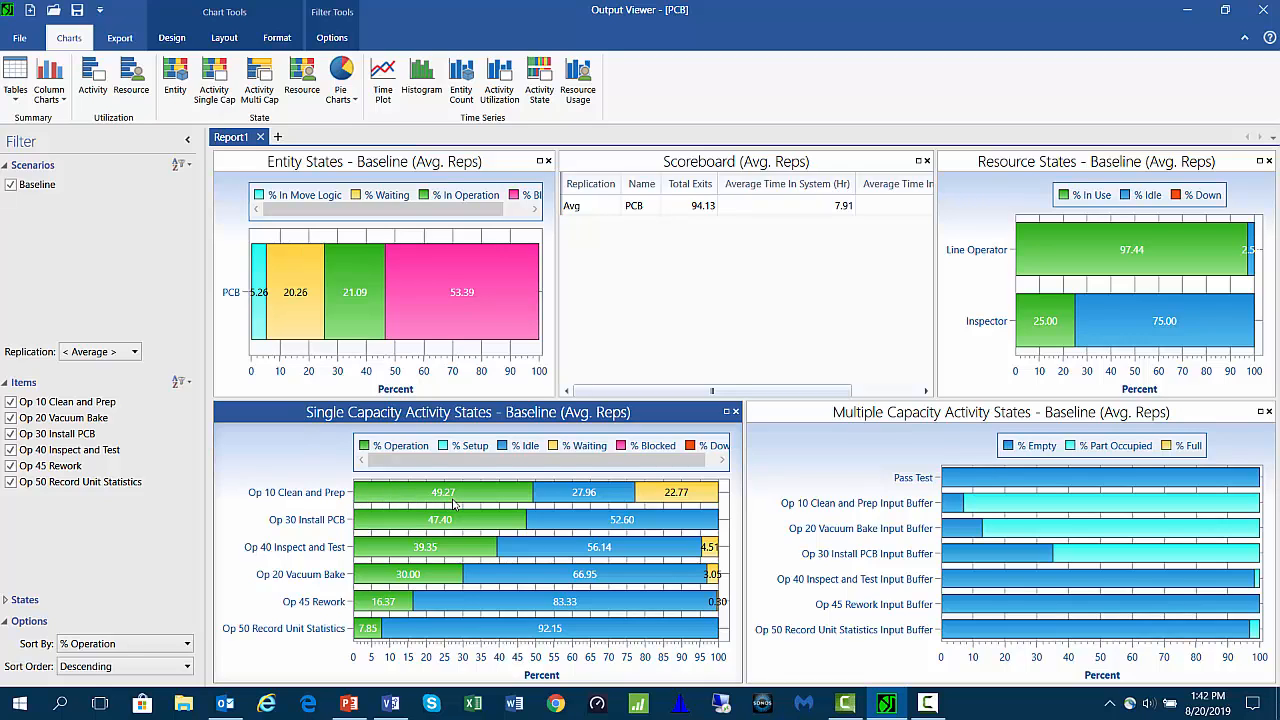
pyautogui.moveTo(680, 503)
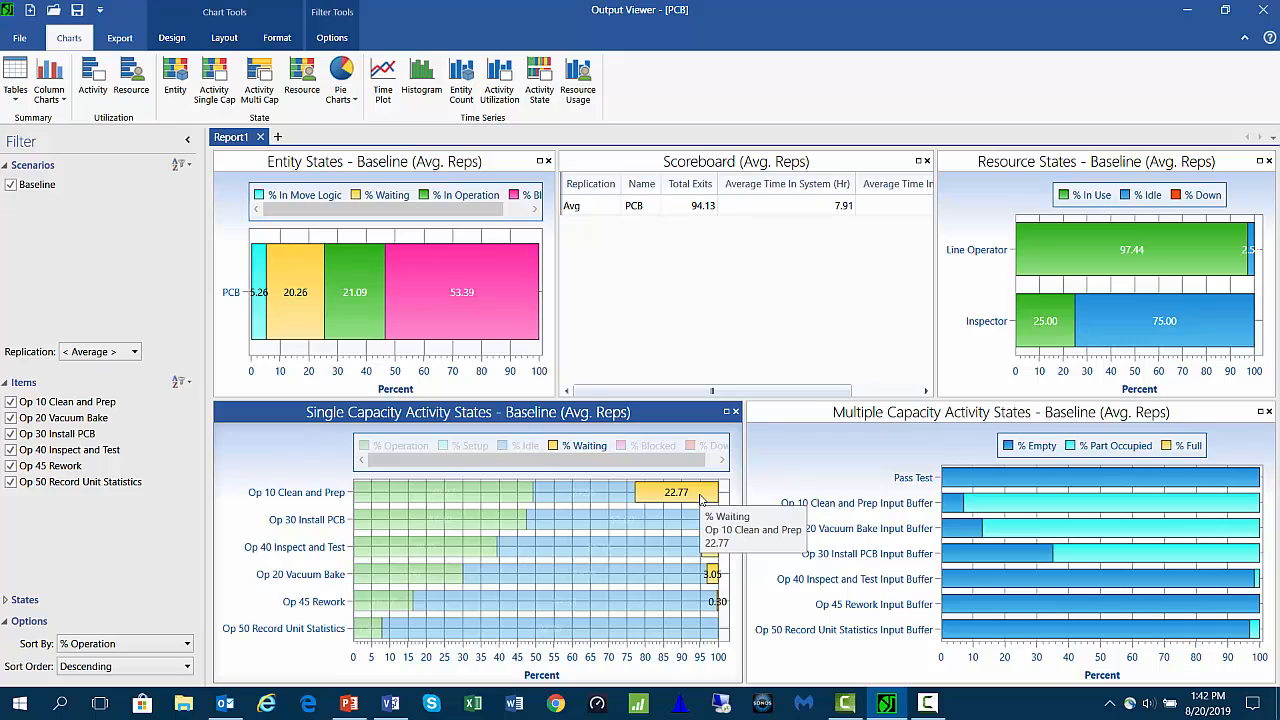
# - Add centered data labels to the Multiple Capacity Activity States chart
pyautogui.click(919, 431)
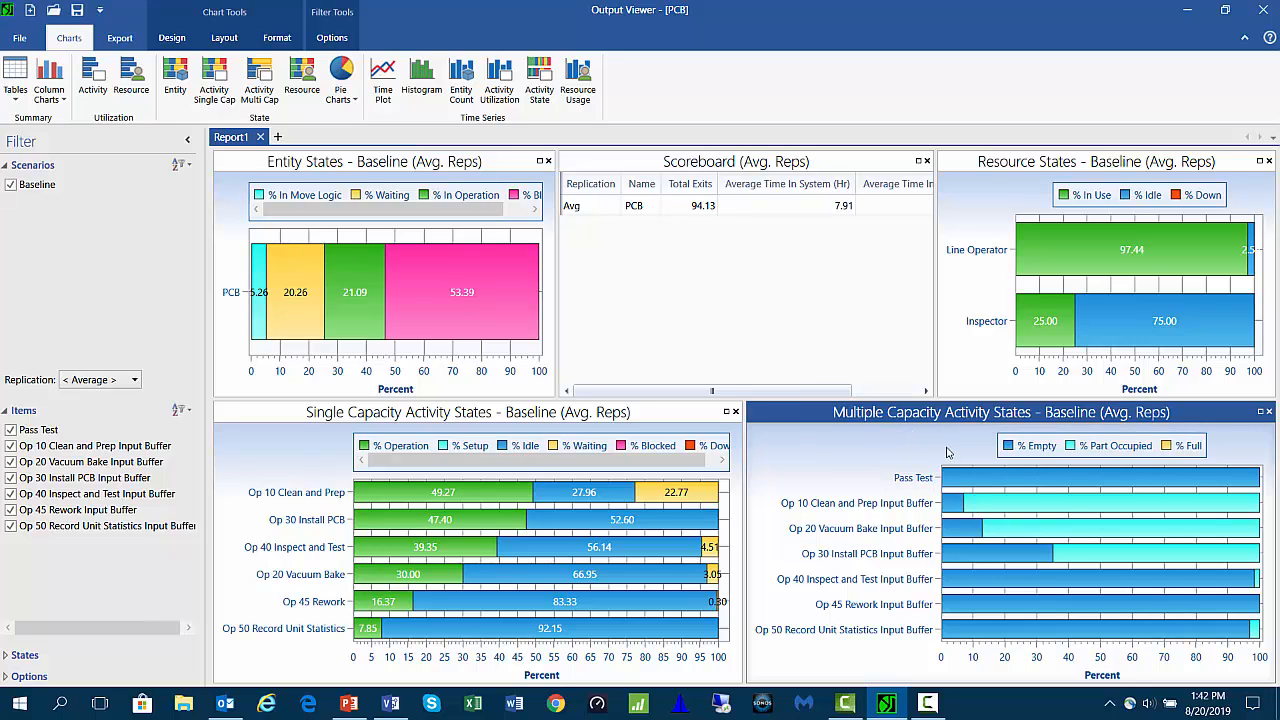
pyautogui.rightClick(884, 460)
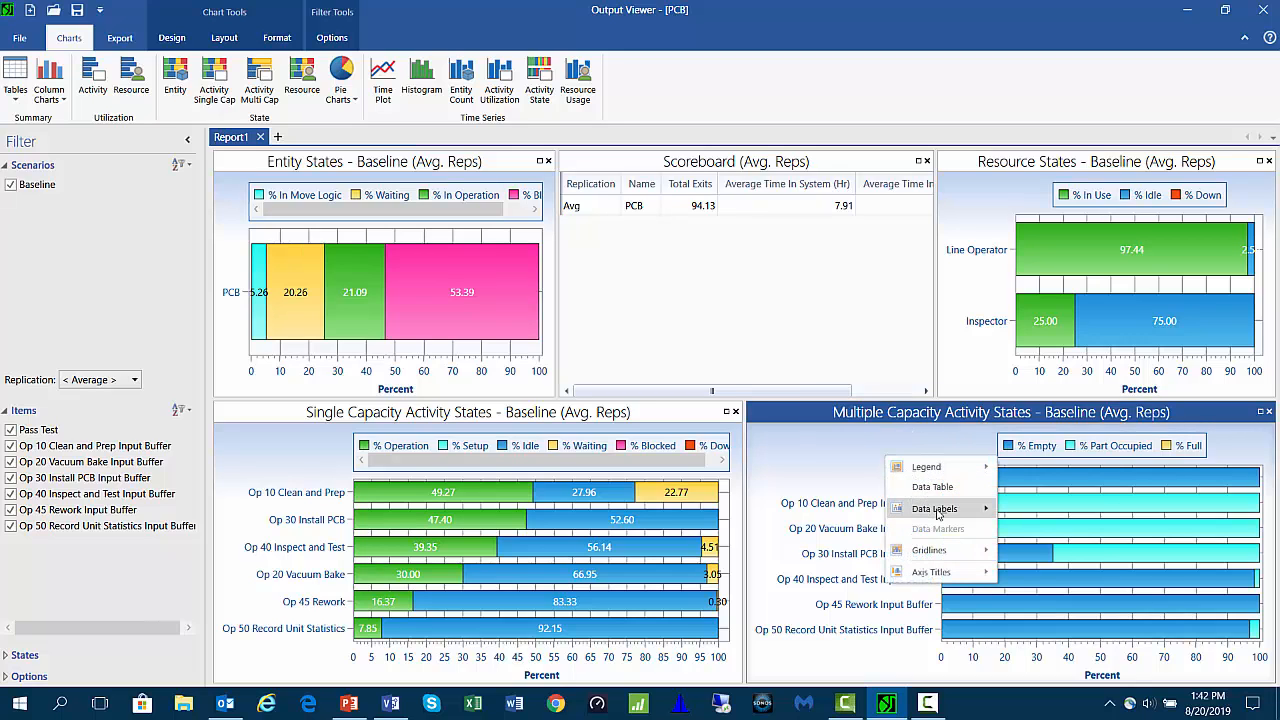
pyautogui.moveTo(945, 512)
pyautogui.click(1030, 530)
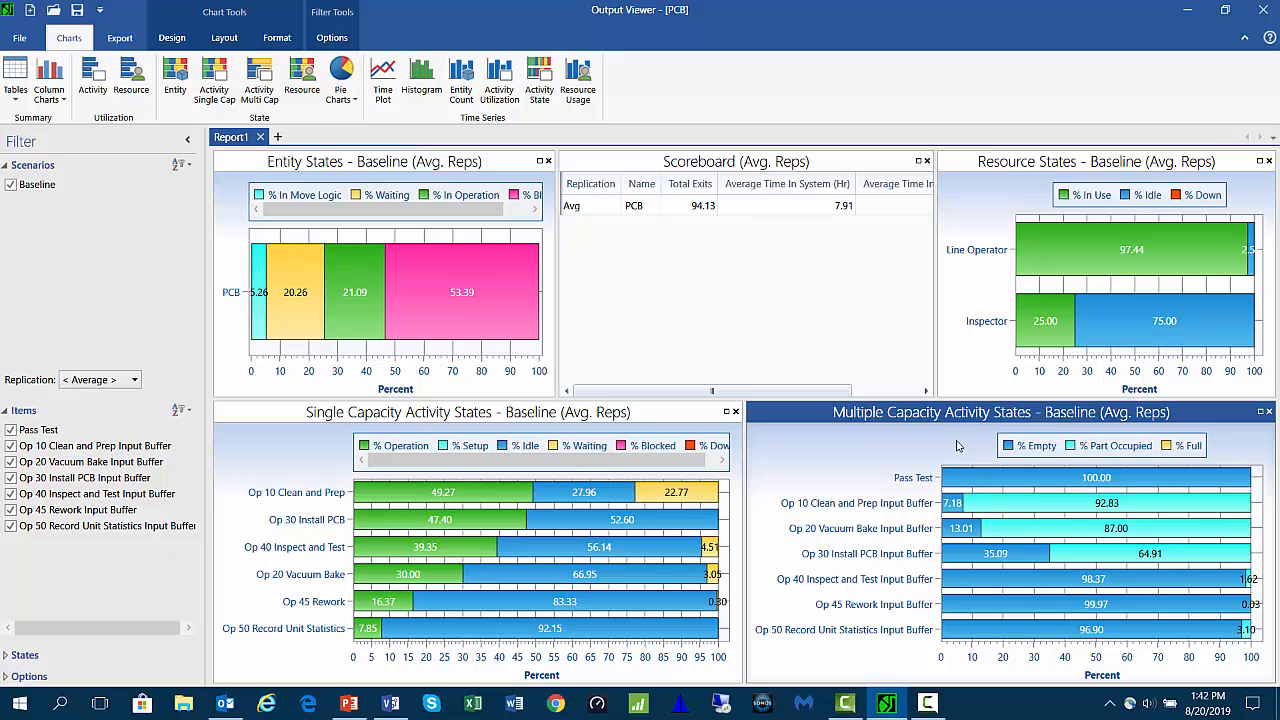
# - Sort the Multiple Capacity Activity States chart by % Part Occupied
pyautogui.click(107, 682)
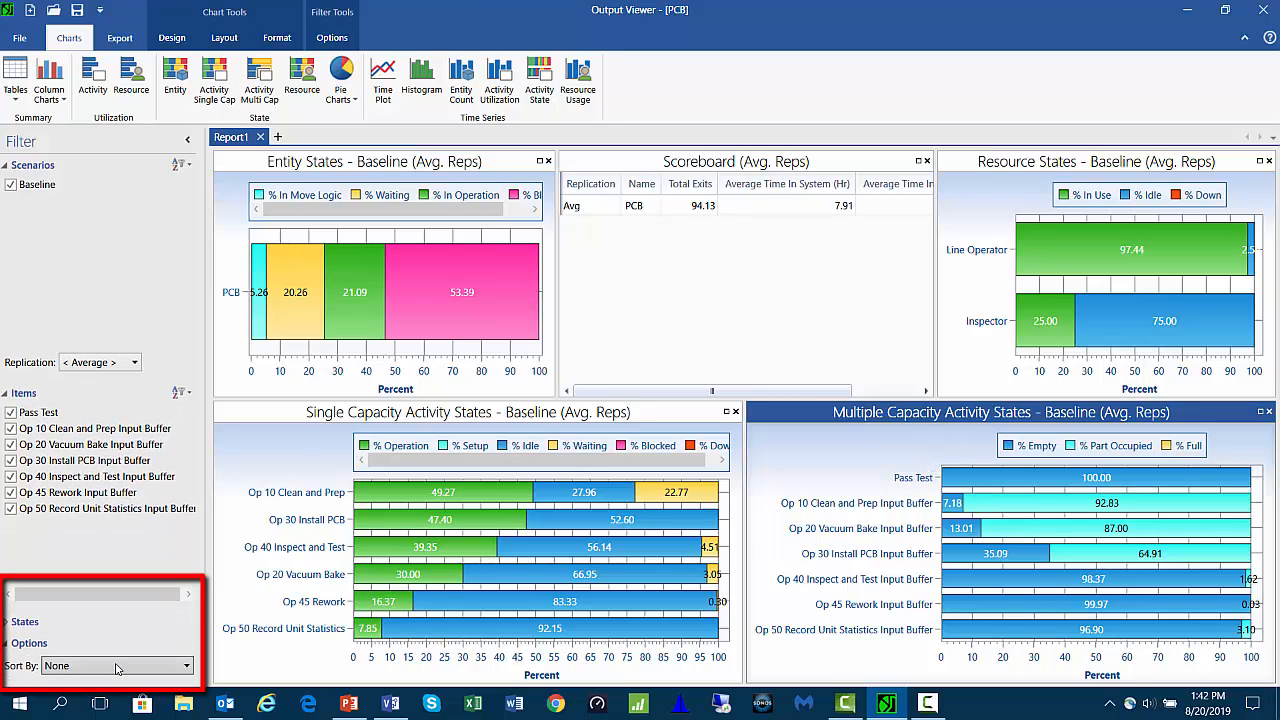
pyautogui.click(115, 666)
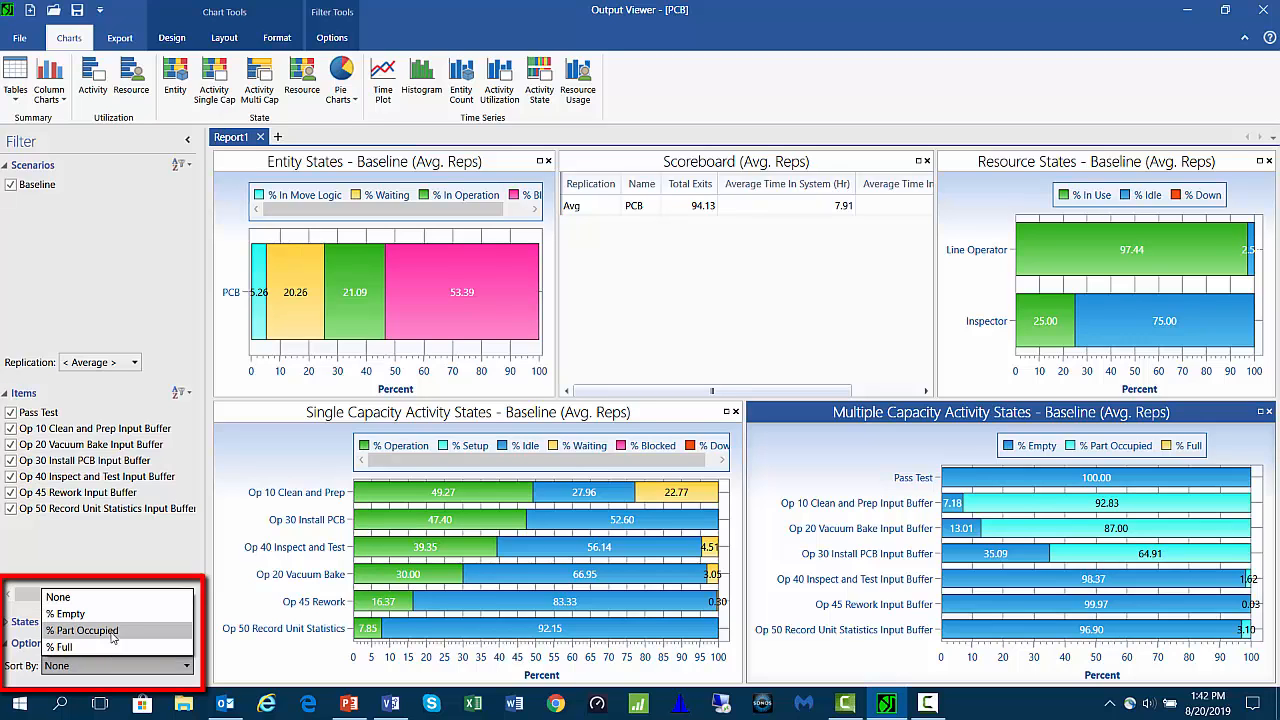
pyautogui.click(110, 631)
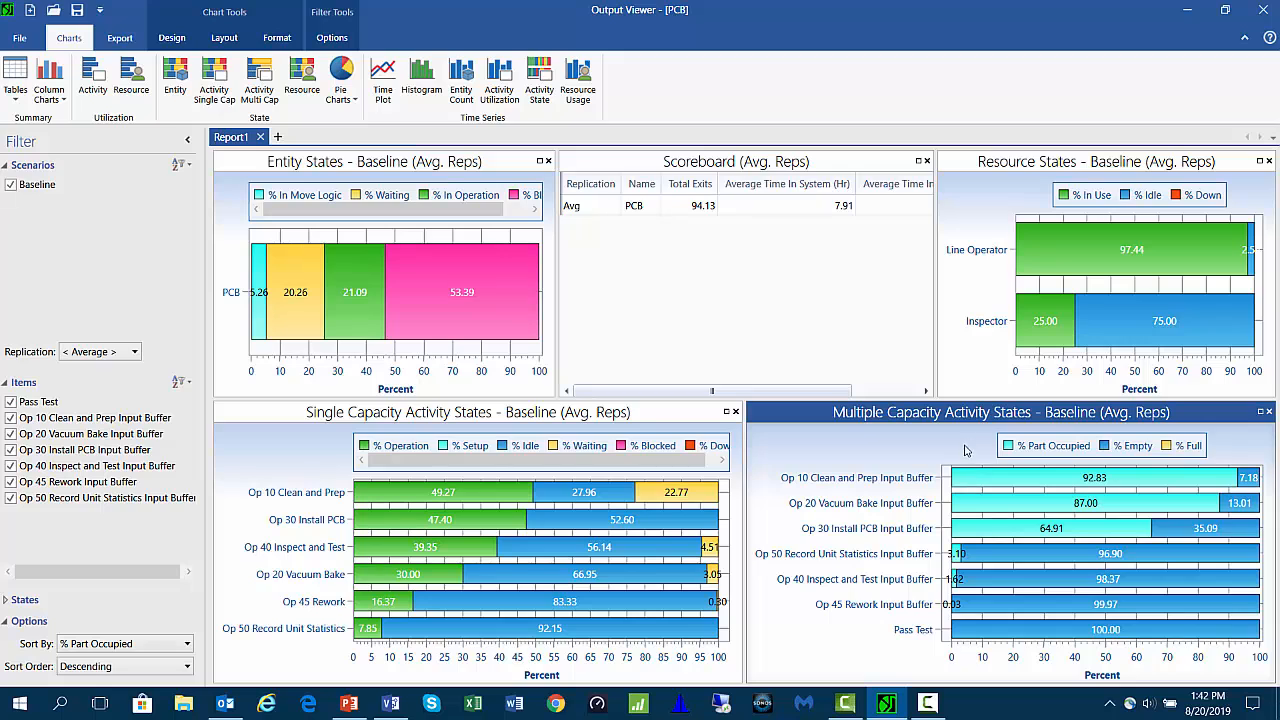
pyautogui.click(798, 488)
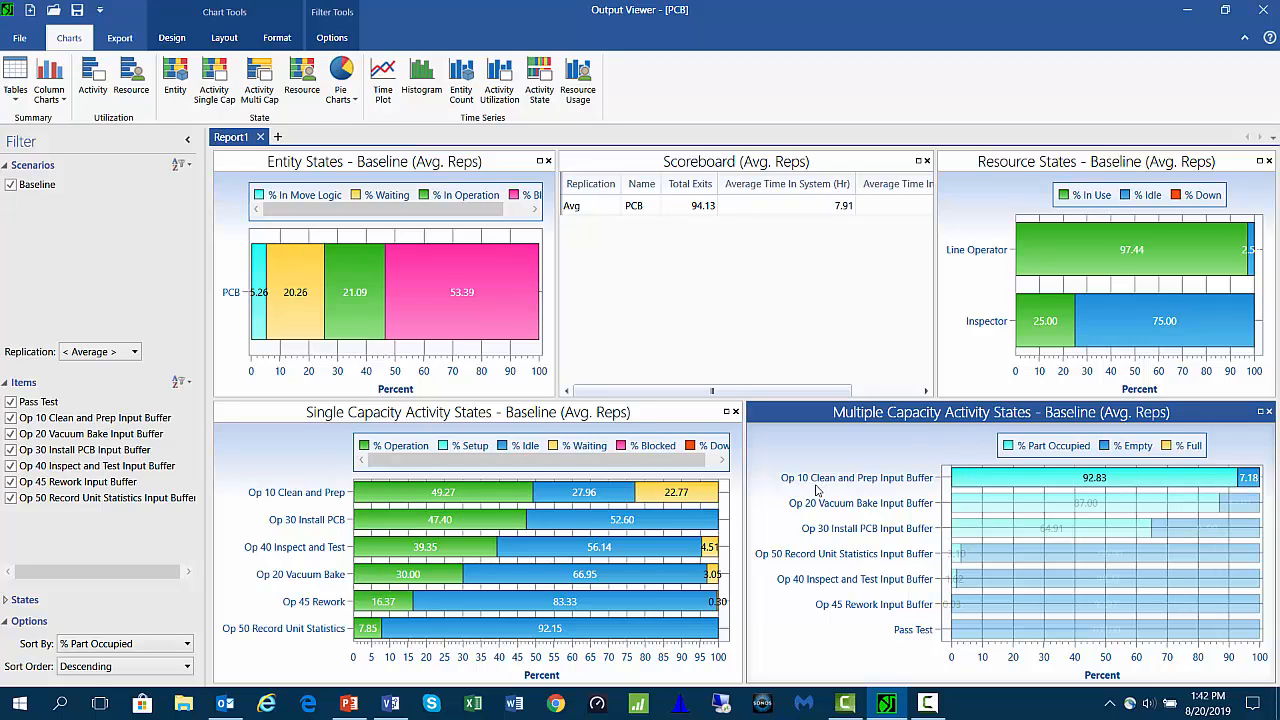
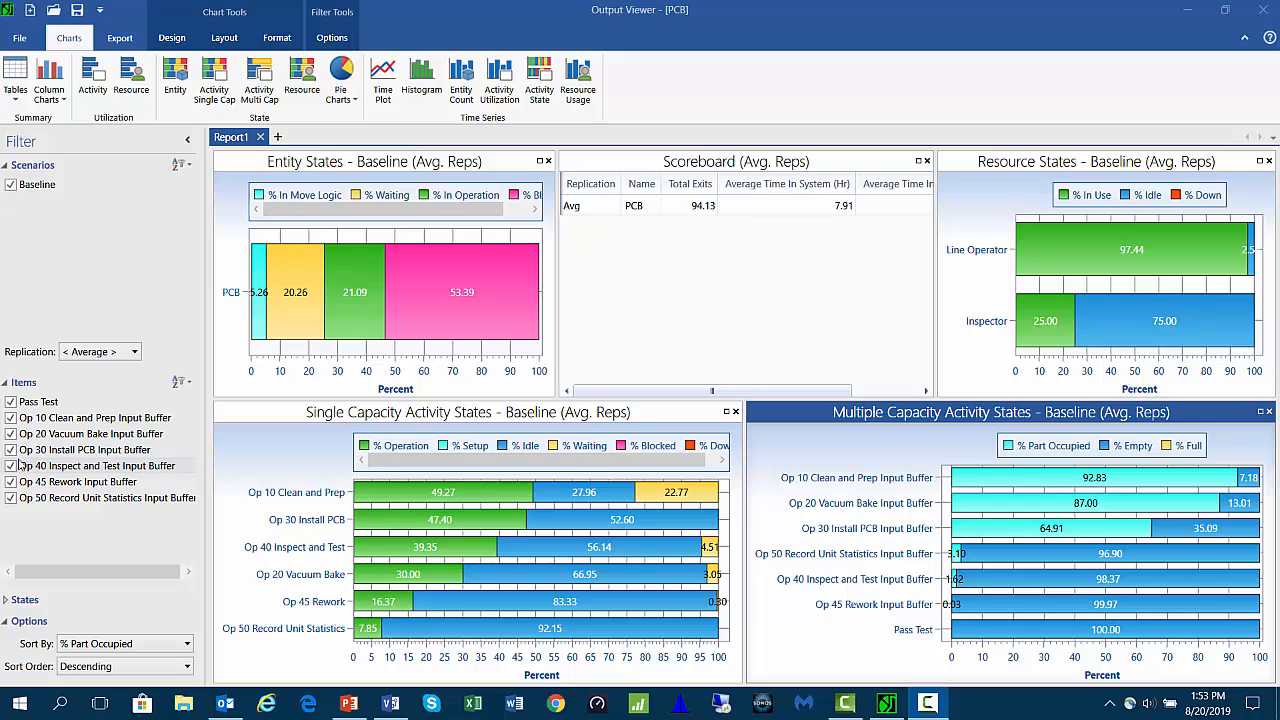
# - Hide the Op 40 Inspect and Test and Op 20 Vacuum Bake input buffers in the multiple capacity chart and show both again
pyautogui.click(11, 466)
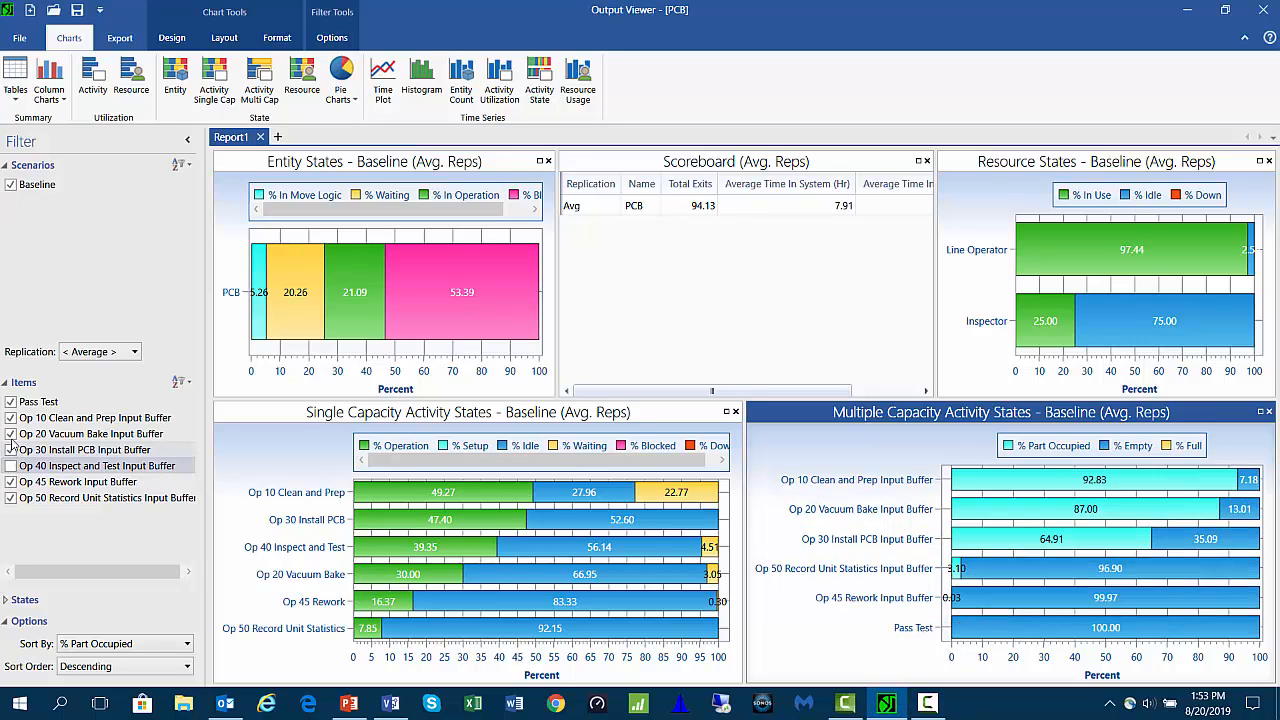
pyautogui.click(11, 434)
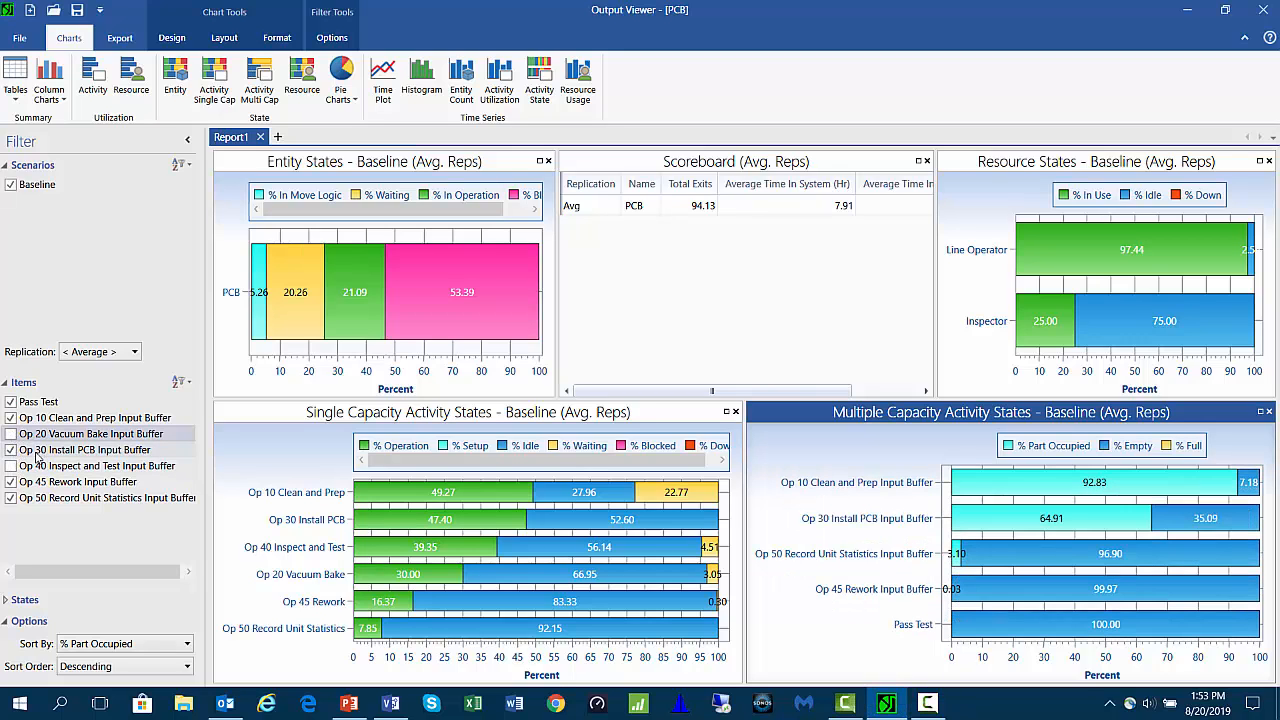
pyautogui.click(11, 434)
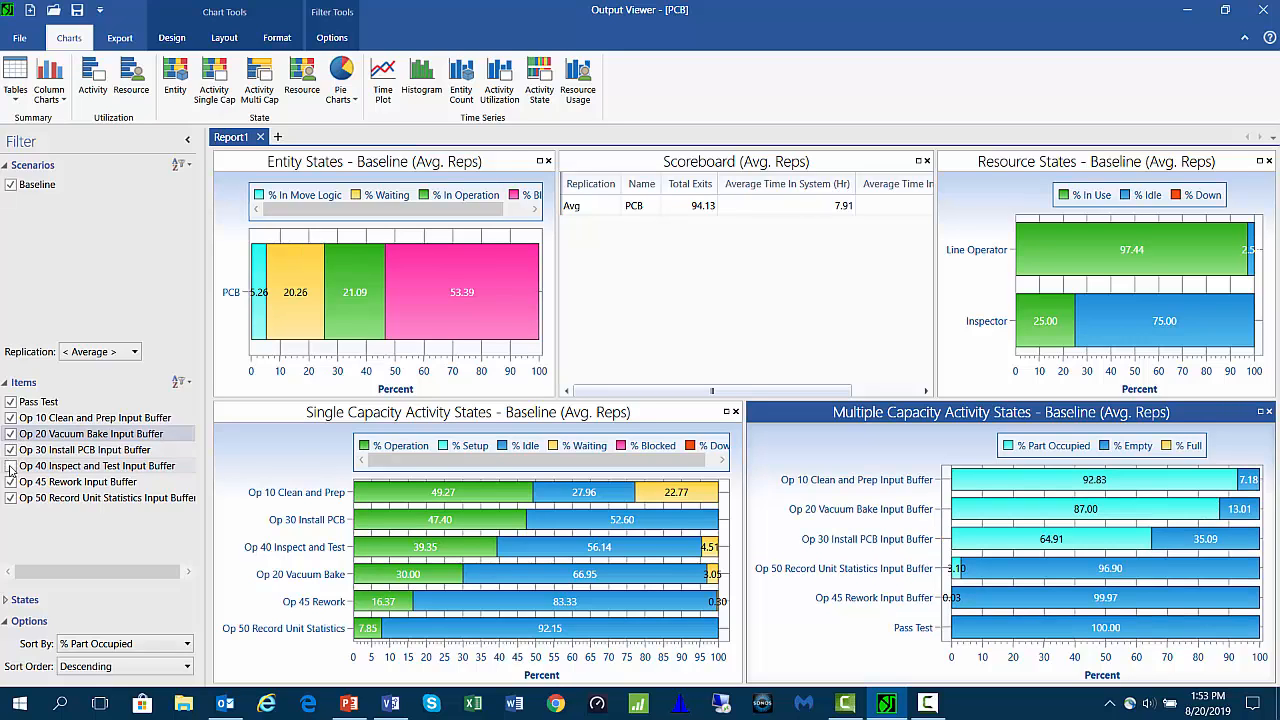
pyautogui.click(11, 466)
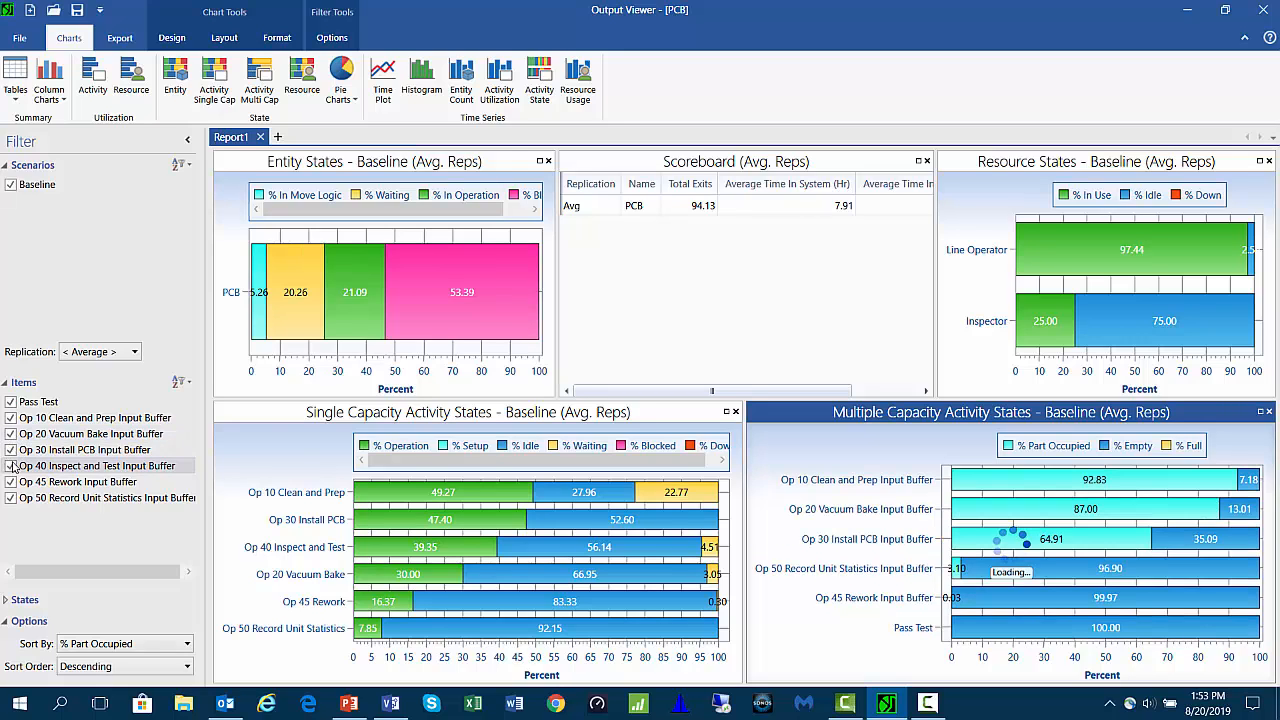
# - Narrow the Scoreboard's Total Exits, Average Time In System and Average Time In Operation columns so their full headers wrap onto two lines
pyautogui.click(744, 272)
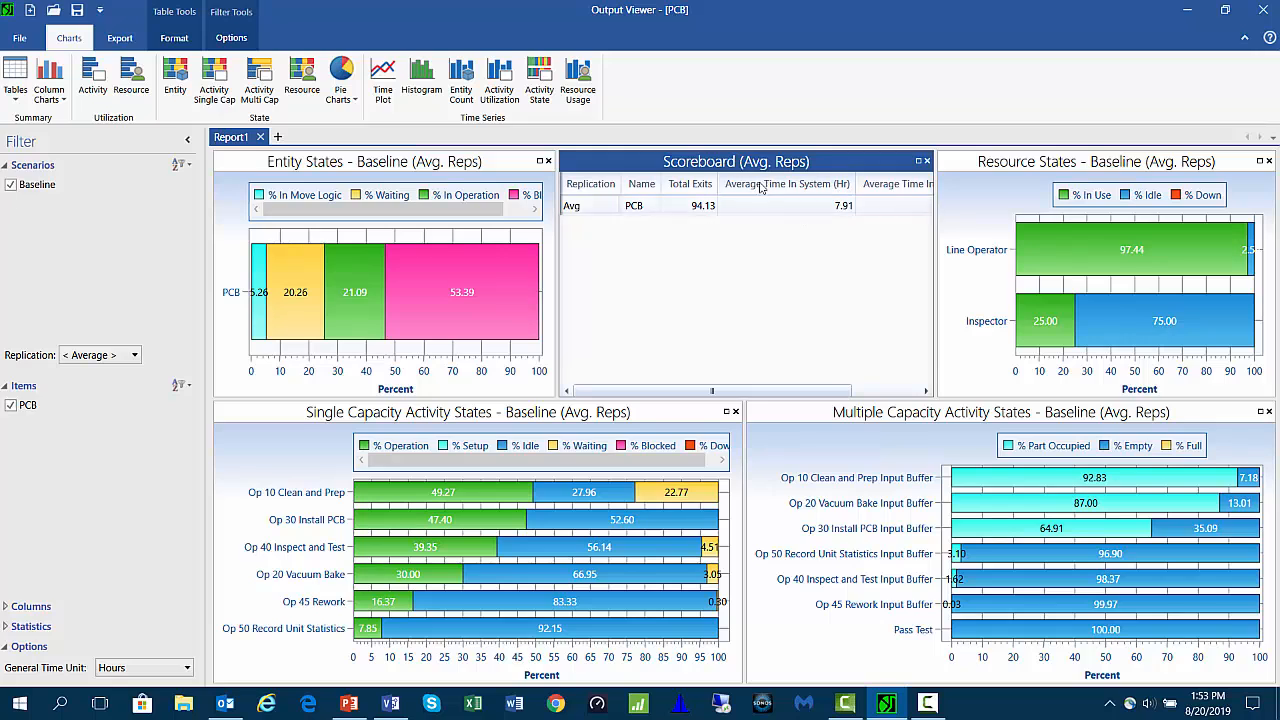
pyautogui.moveTo(713, 187); pyautogui.dragTo(705, 190)
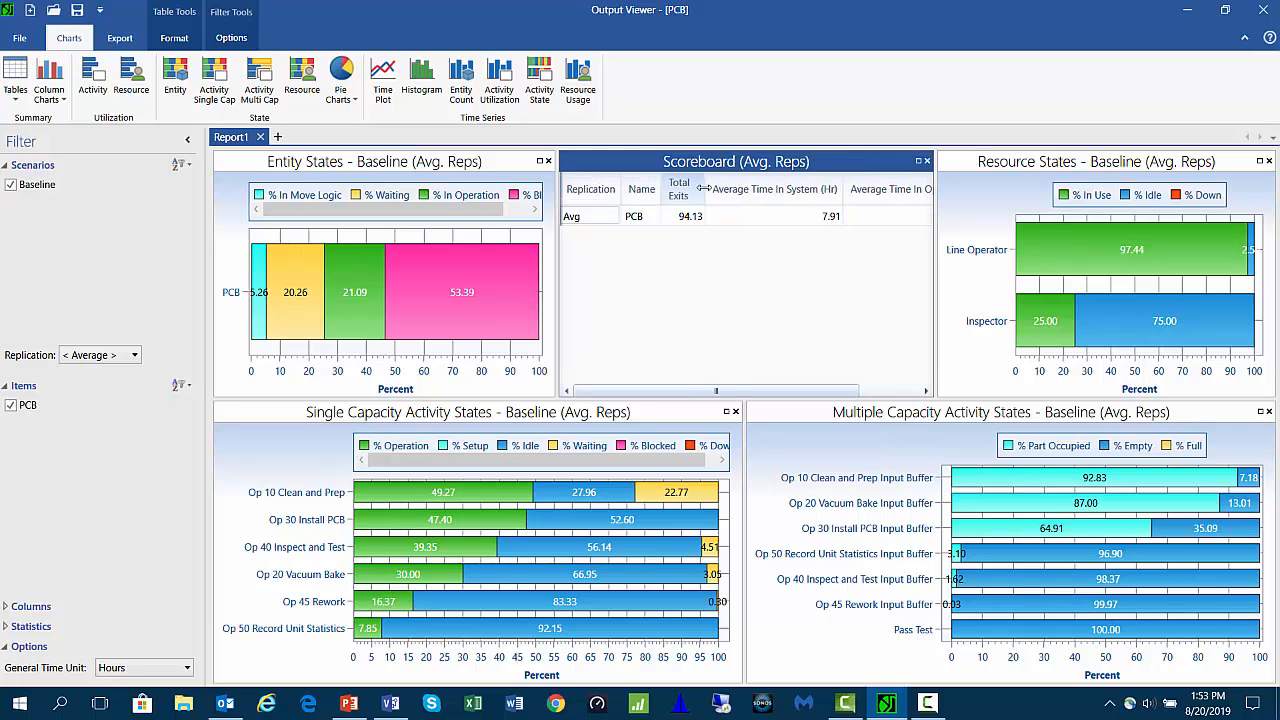
pyautogui.moveTo(848, 190); pyautogui.dragTo(766, 197)
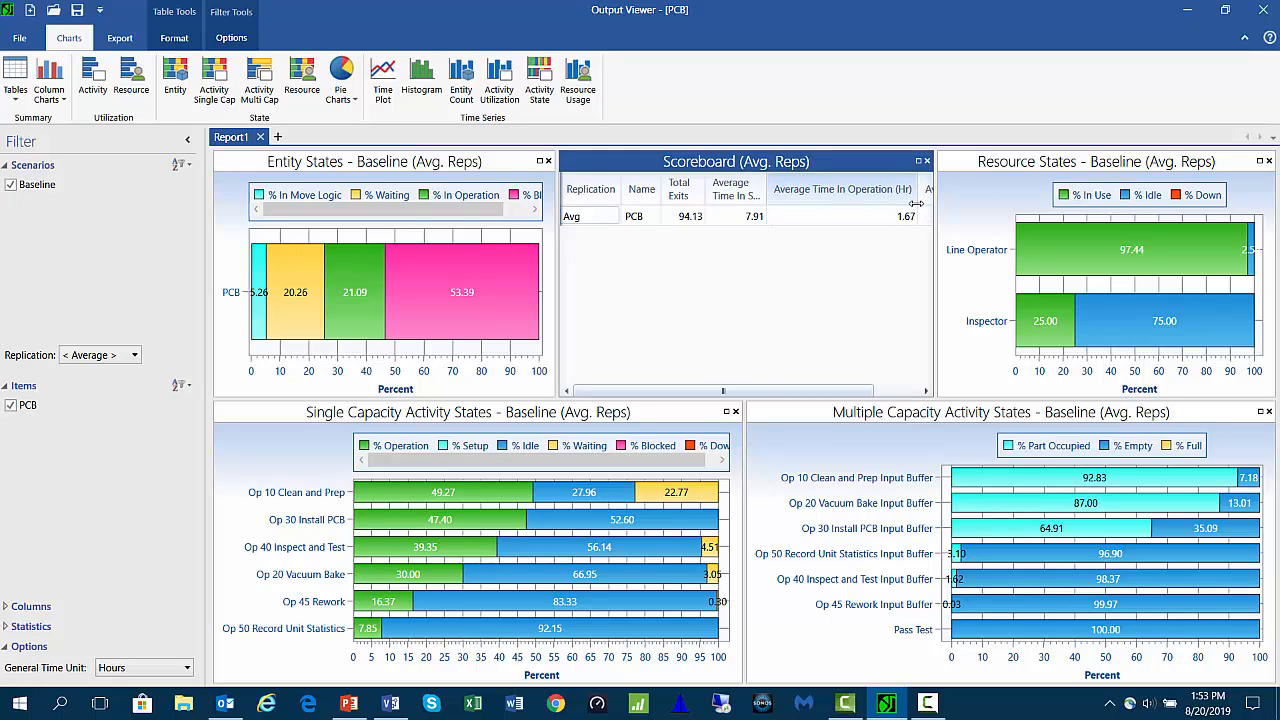
pyautogui.moveTo(917, 197); pyautogui.dragTo(864, 199)
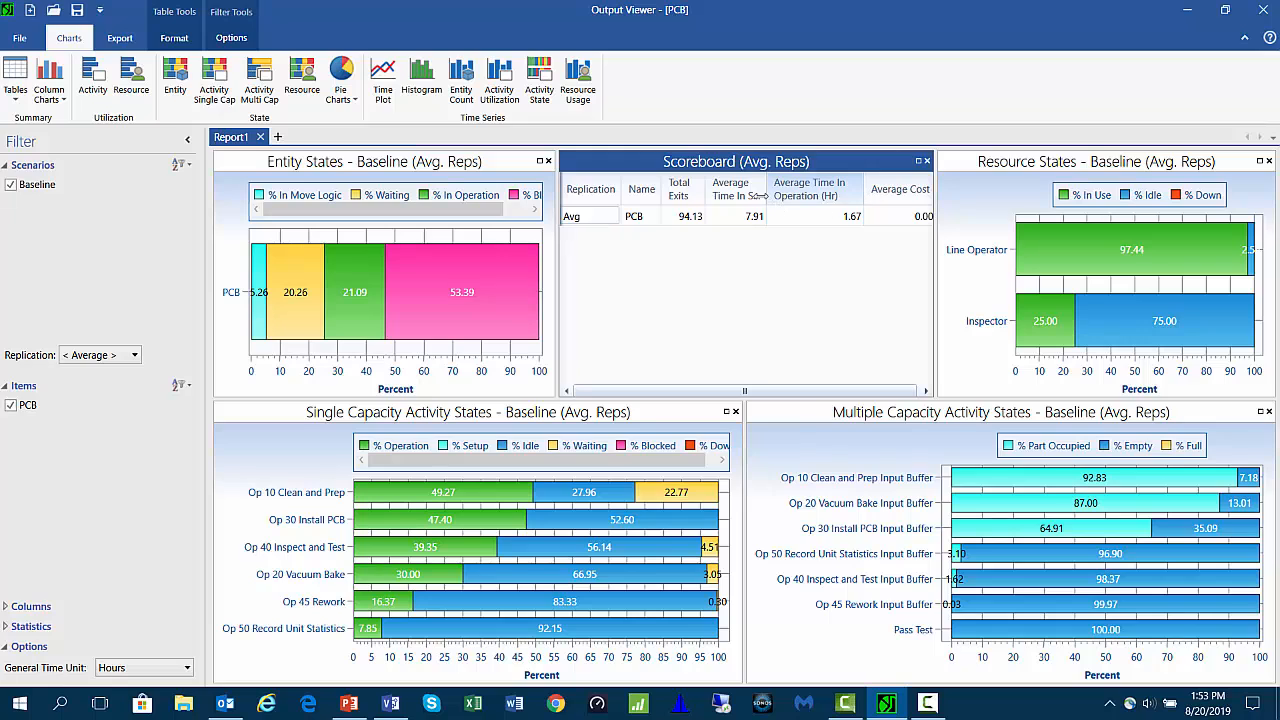
pyautogui.moveTo(768, 197); pyautogui.dragTo(788, 197)
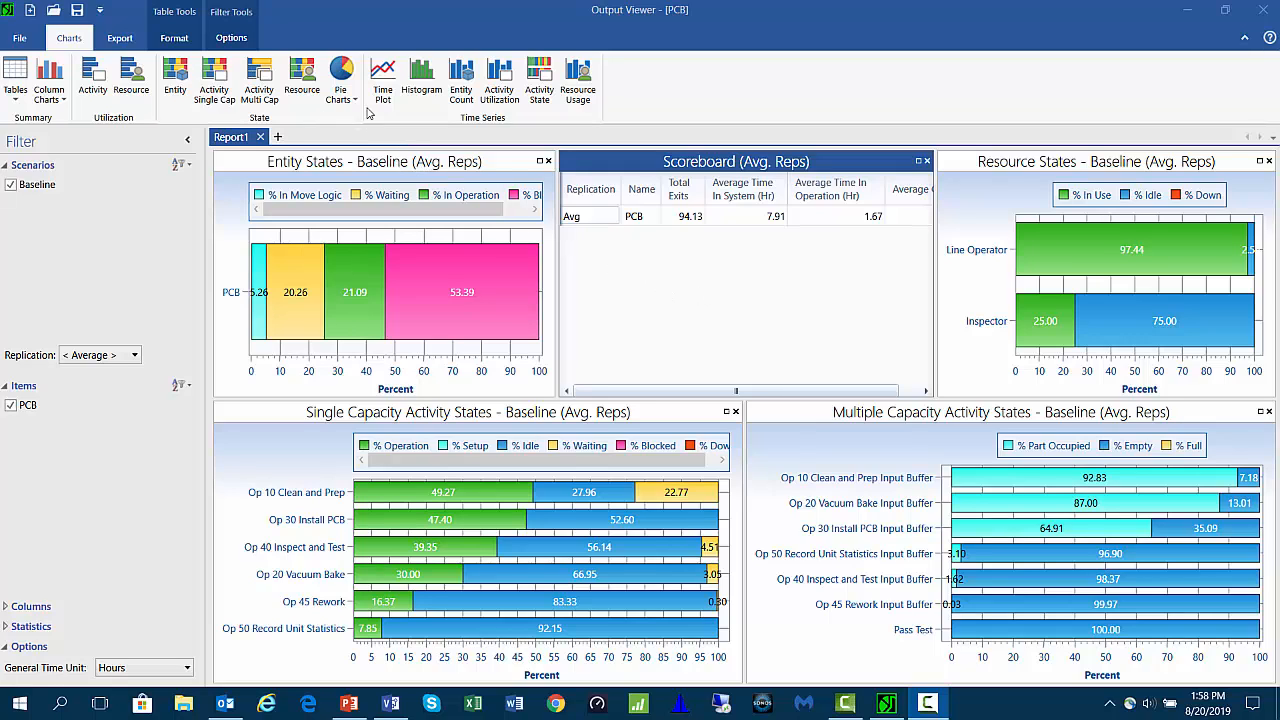
# - Create an Entity Count time series chart with a custom interval of 8 hours and the X-axis in hours
pyautogui.click(462, 84)
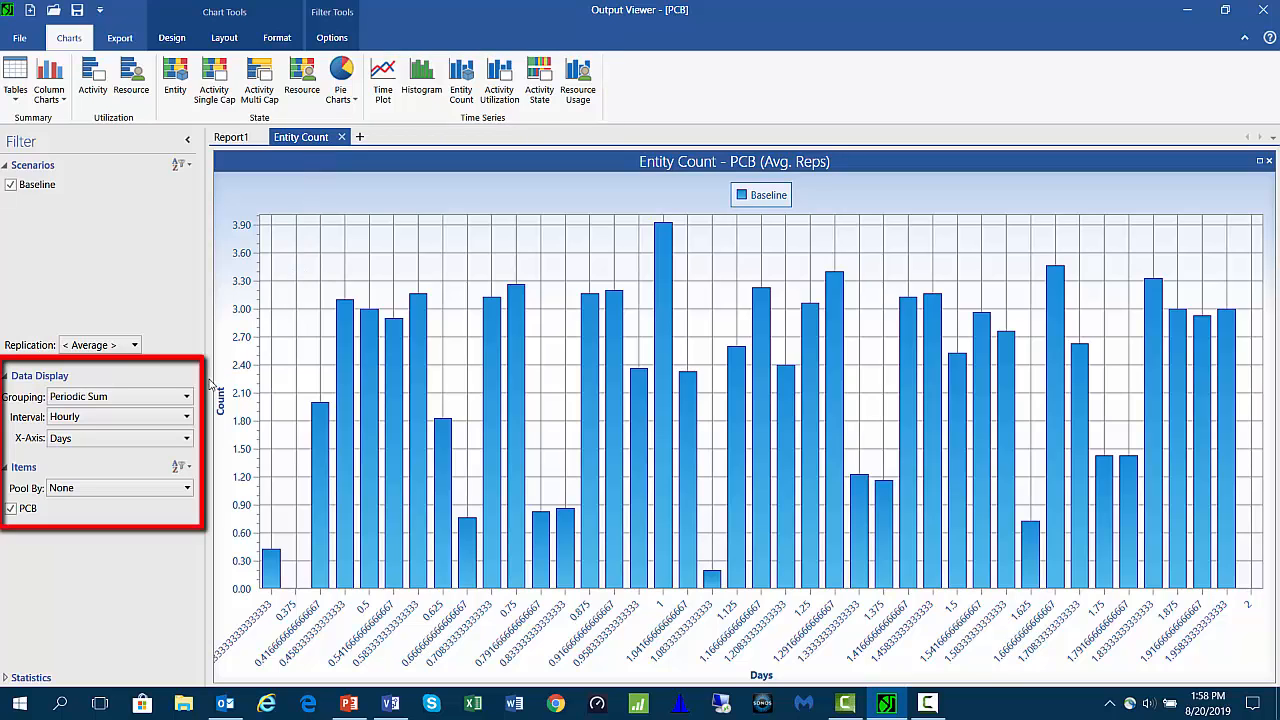
pyautogui.click(135, 421)
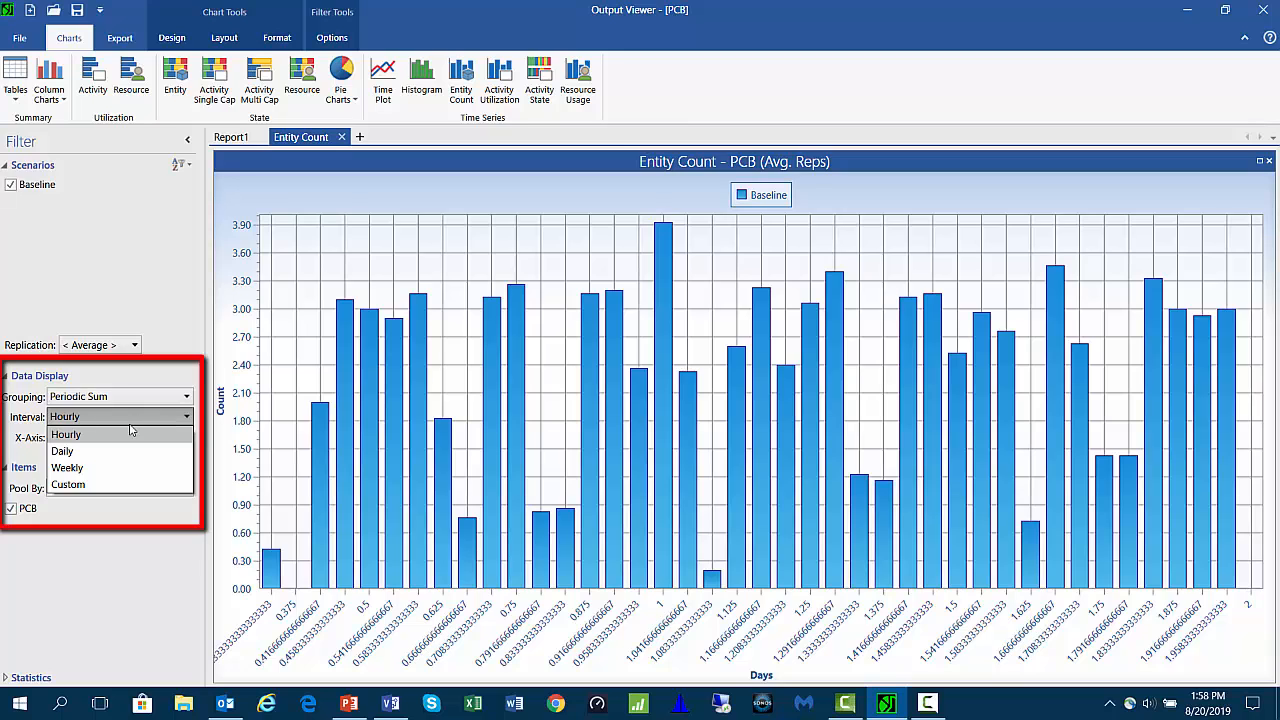
pyautogui.click(108, 485)
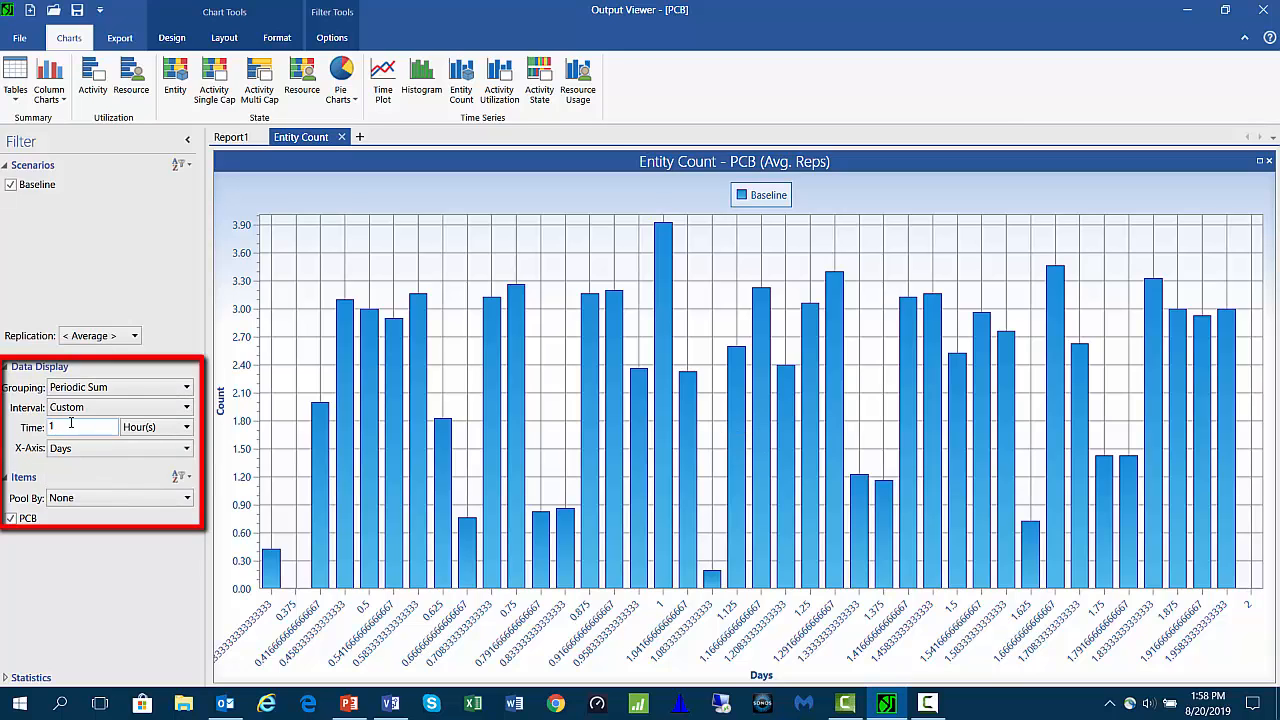
pyautogui.moveTo(69, 427); pyautogui.dragTo(40, 432)
pyautogui.click(100, 450)
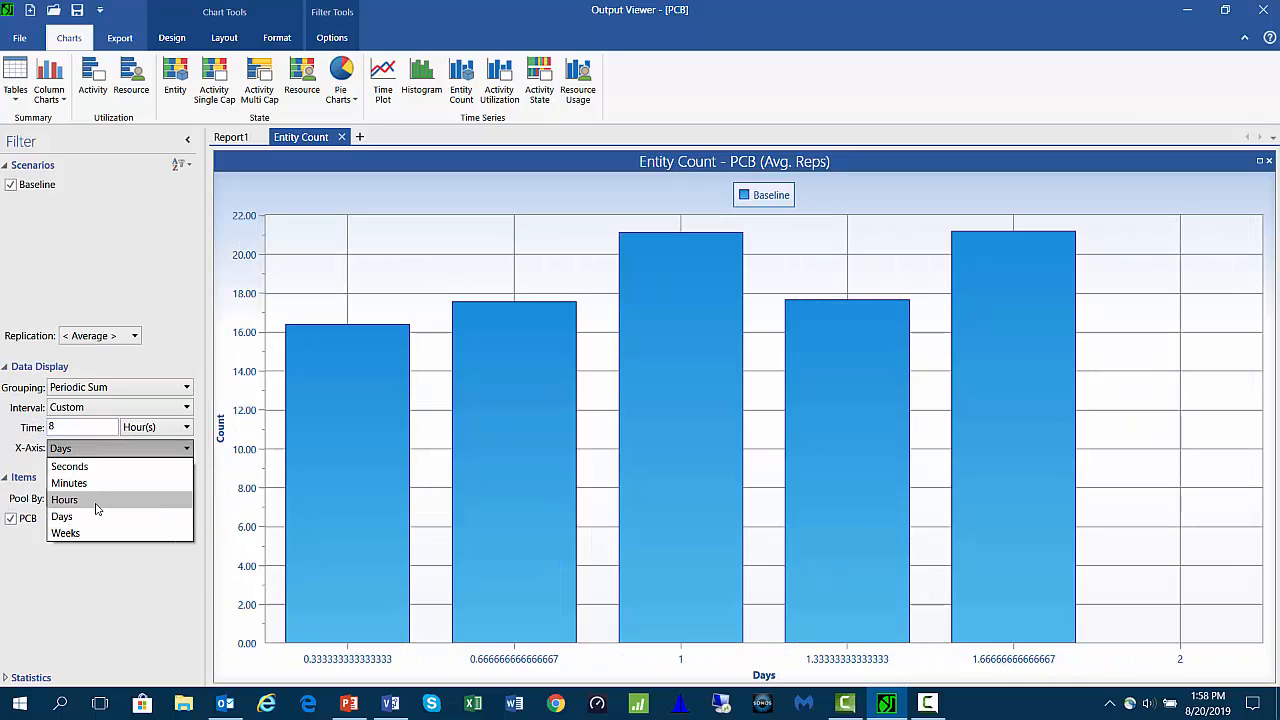
pyautogui.click(95, 503)
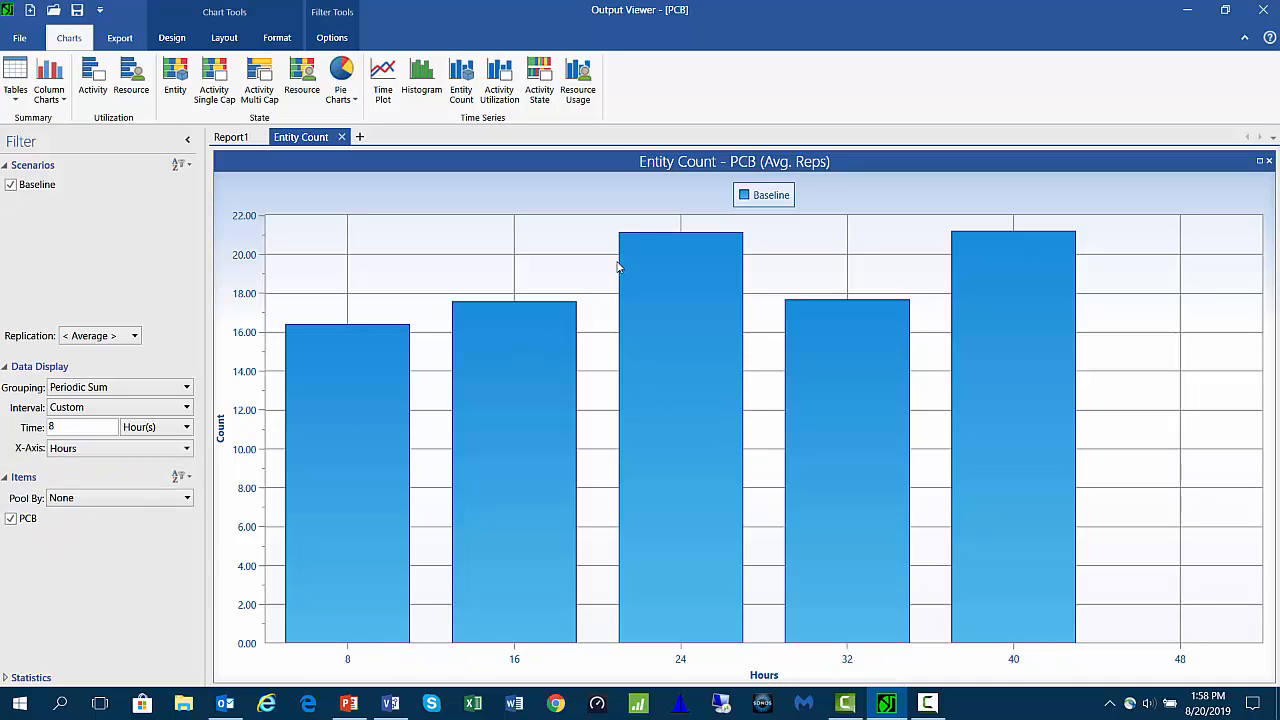
# - Add data labels at the Outside End position to the Entity Count chart's bars
pyautogui.rightClick(562, 245)
pyautogui.moveTo(644, 298)
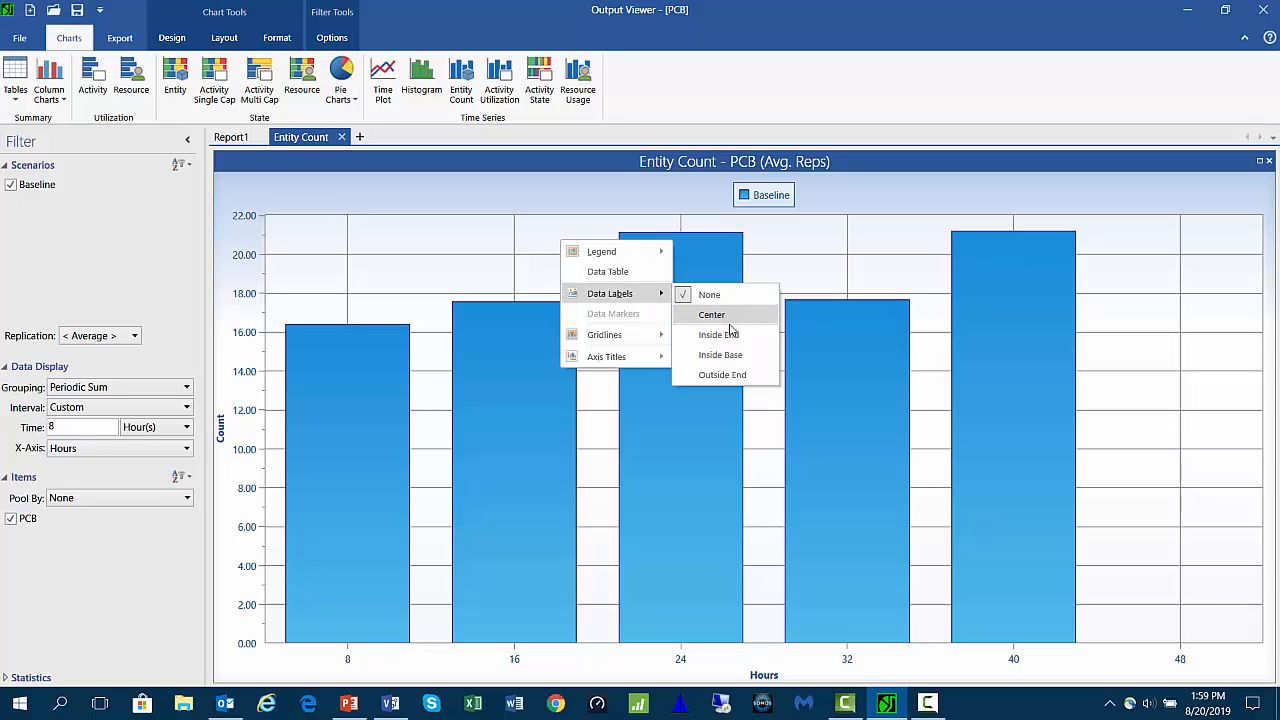
pyautogui.click(738, 375)
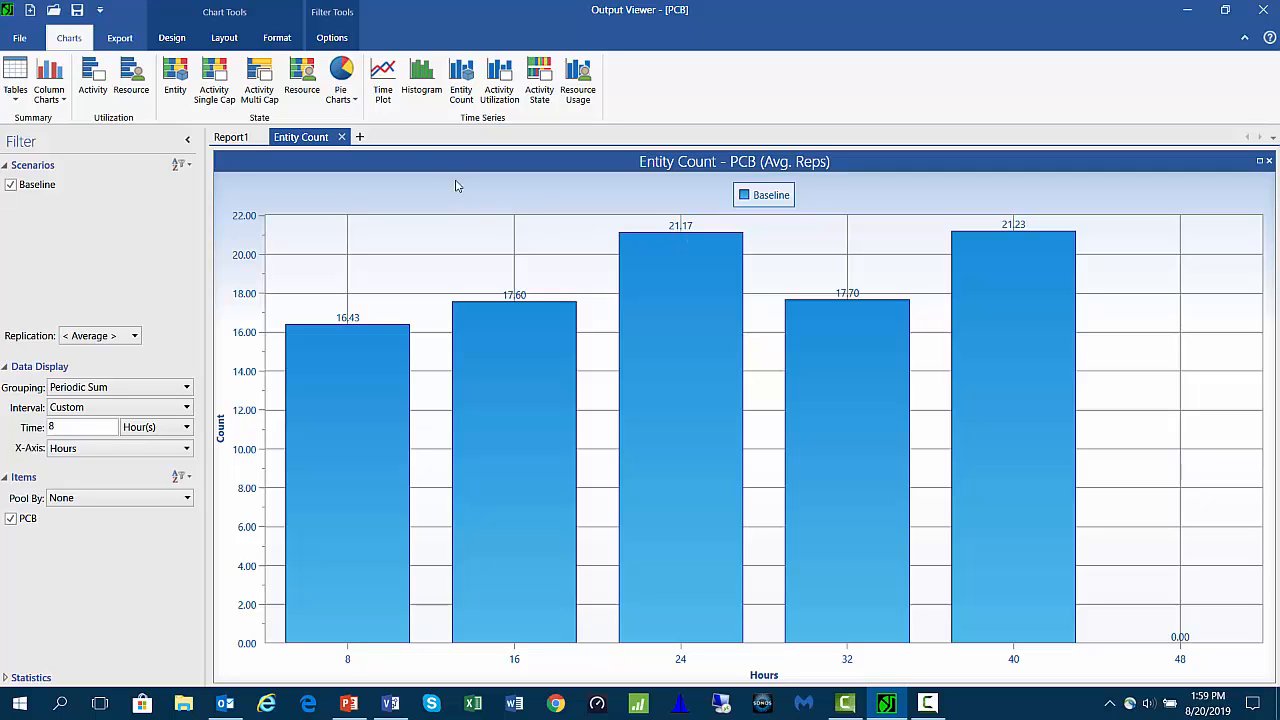
# - Set the Y Axis decimal precision of the Entity Count chart to whole numbers
pyautogui.click(278, 40)
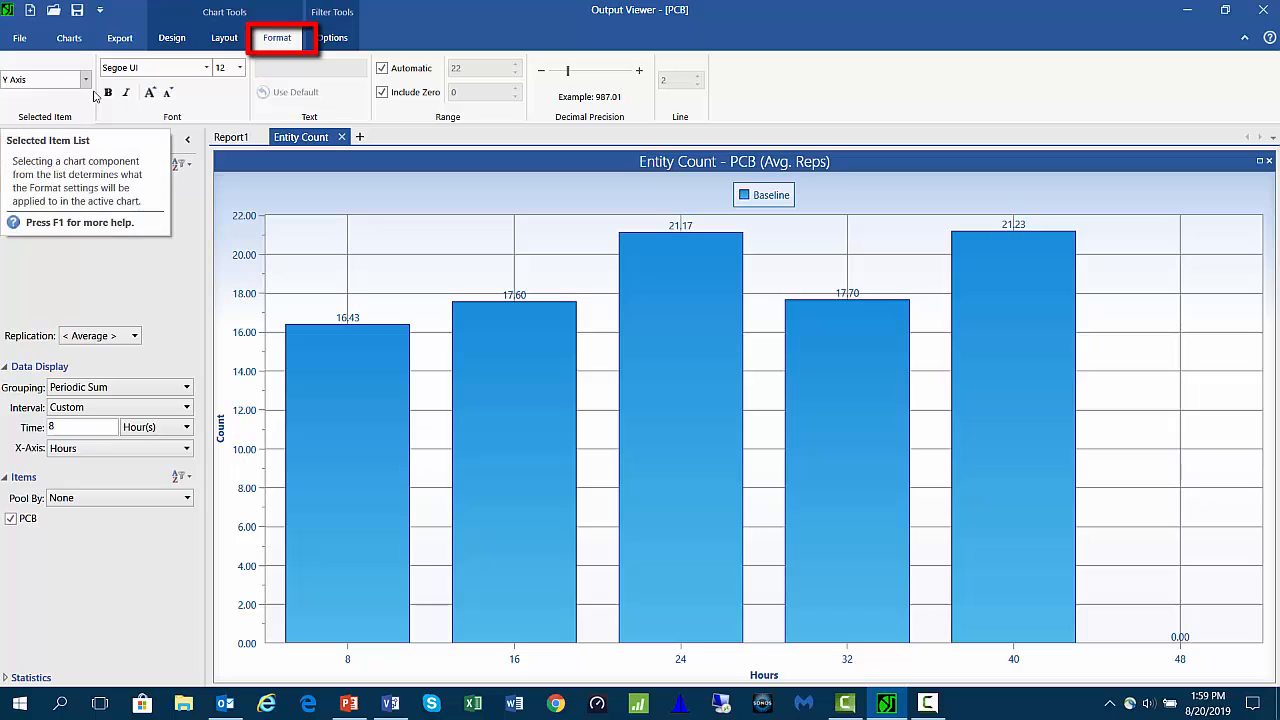
pyautogui.click(541, 72)
pyautogui.click(541, 72)
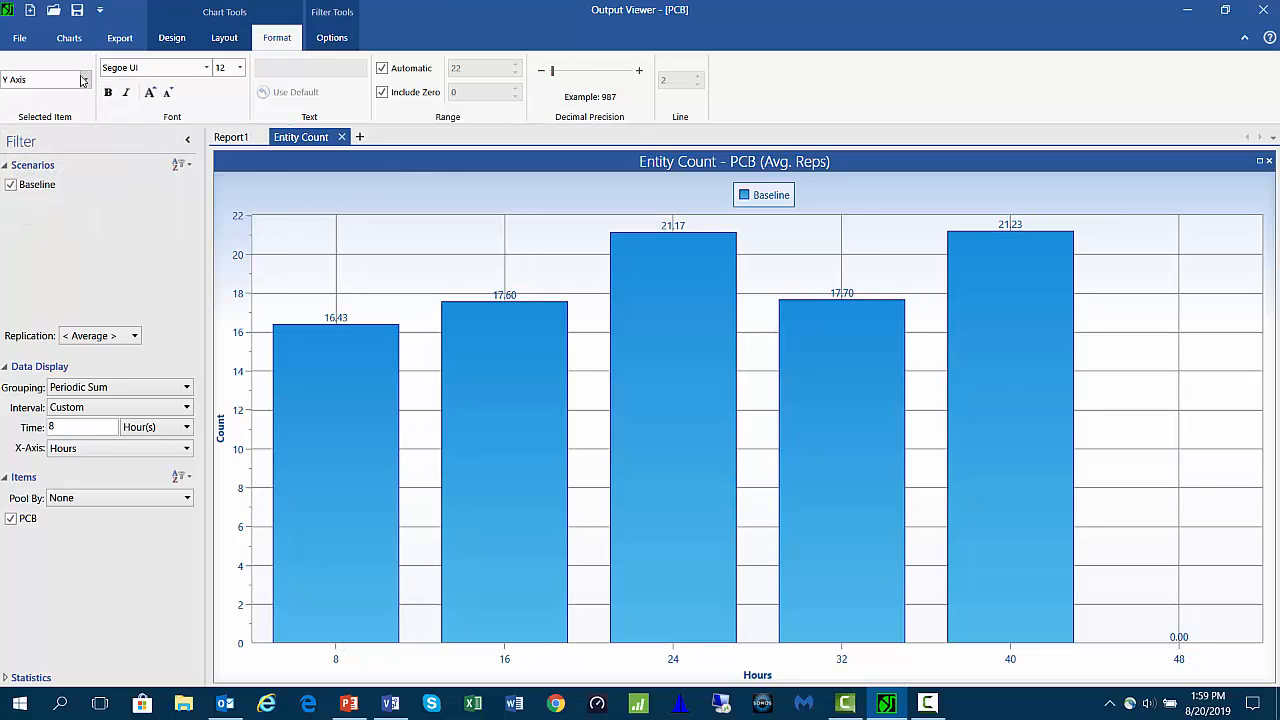
# - Format the Entity Count chart's data labels with font size 20 and whole-number precision
pyautogui.click(83, 80)
pyautogui.click(70, 157)
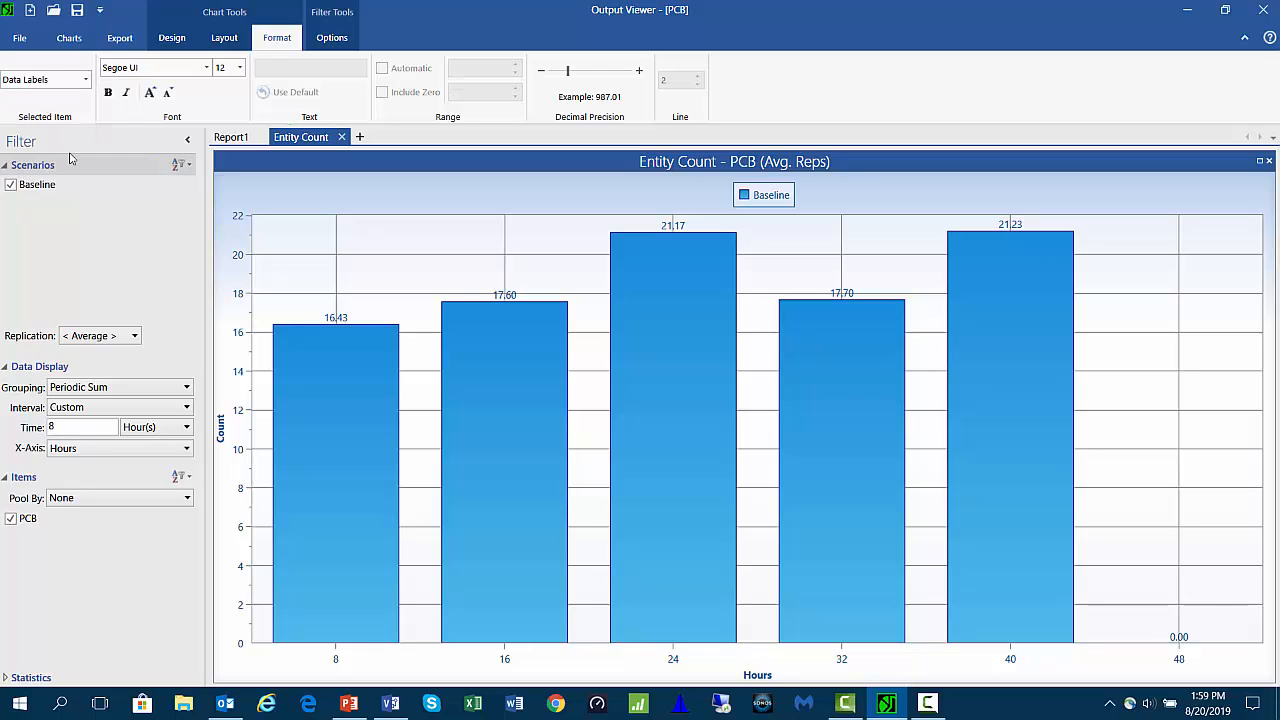
pyautogui.click(239, 67)
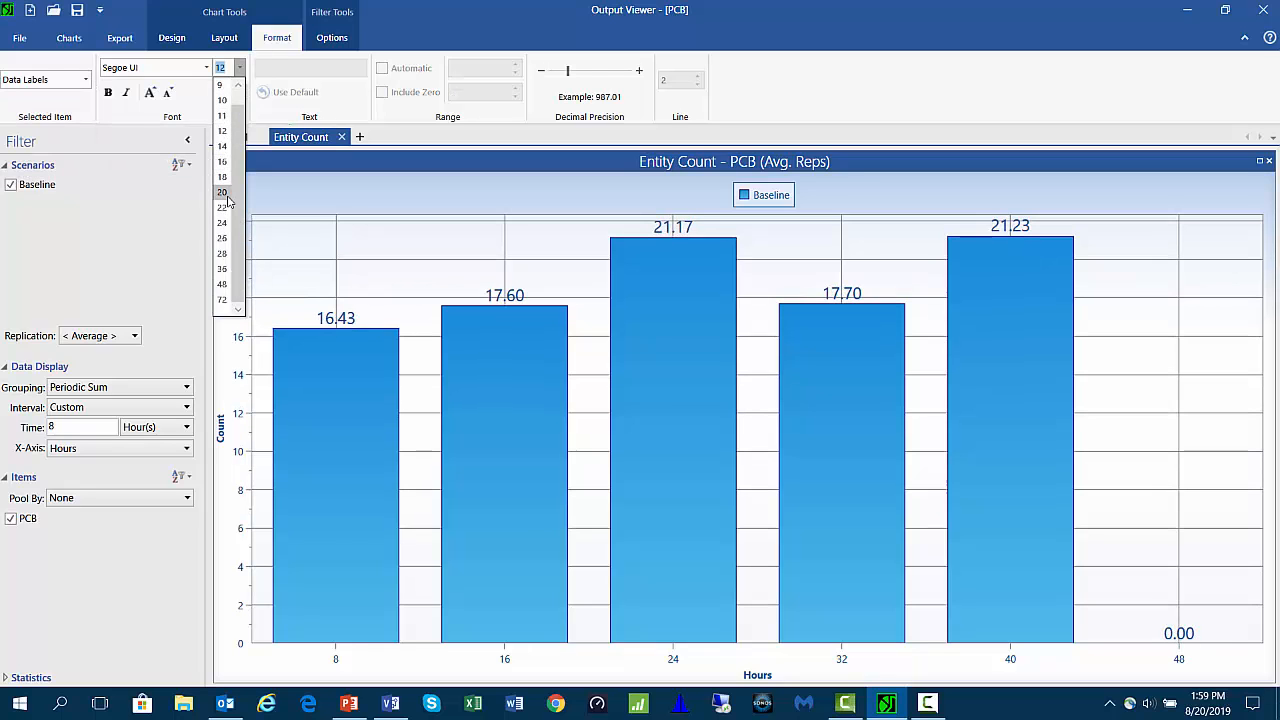
pyautogui.click(227, 199)
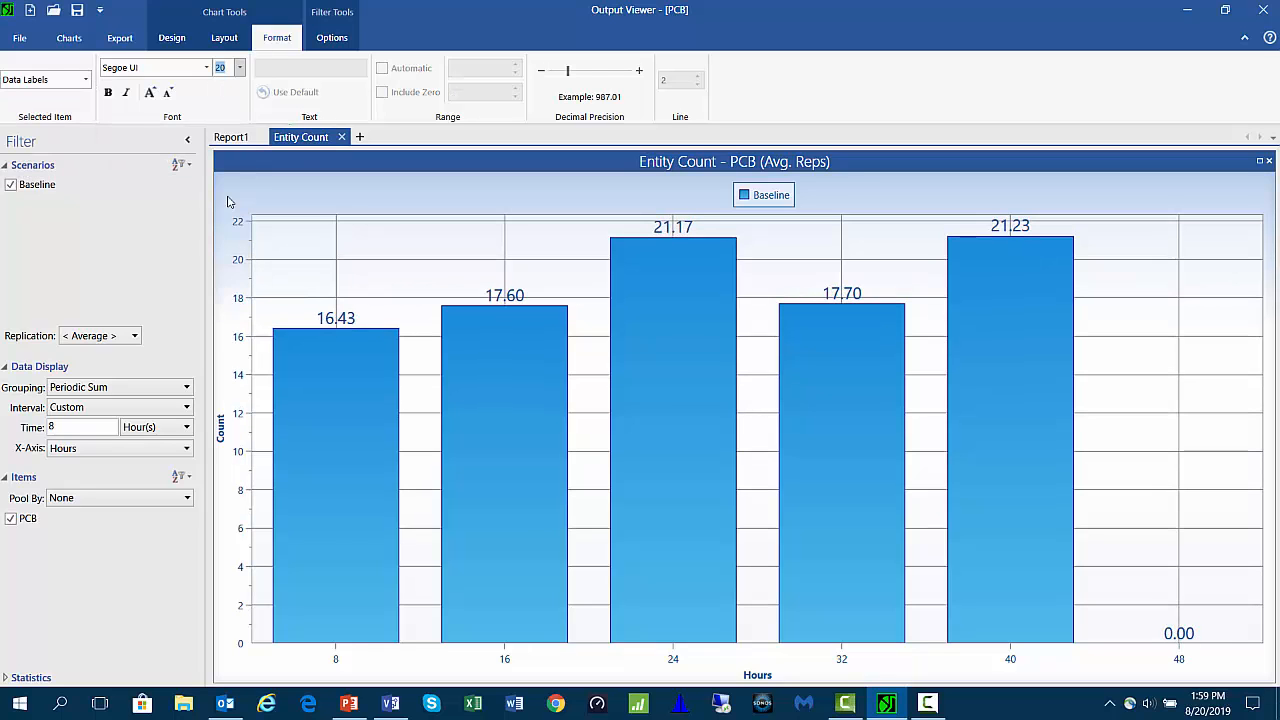
pyautogui.click(542, 76)
pyautogui.click(542, 76)
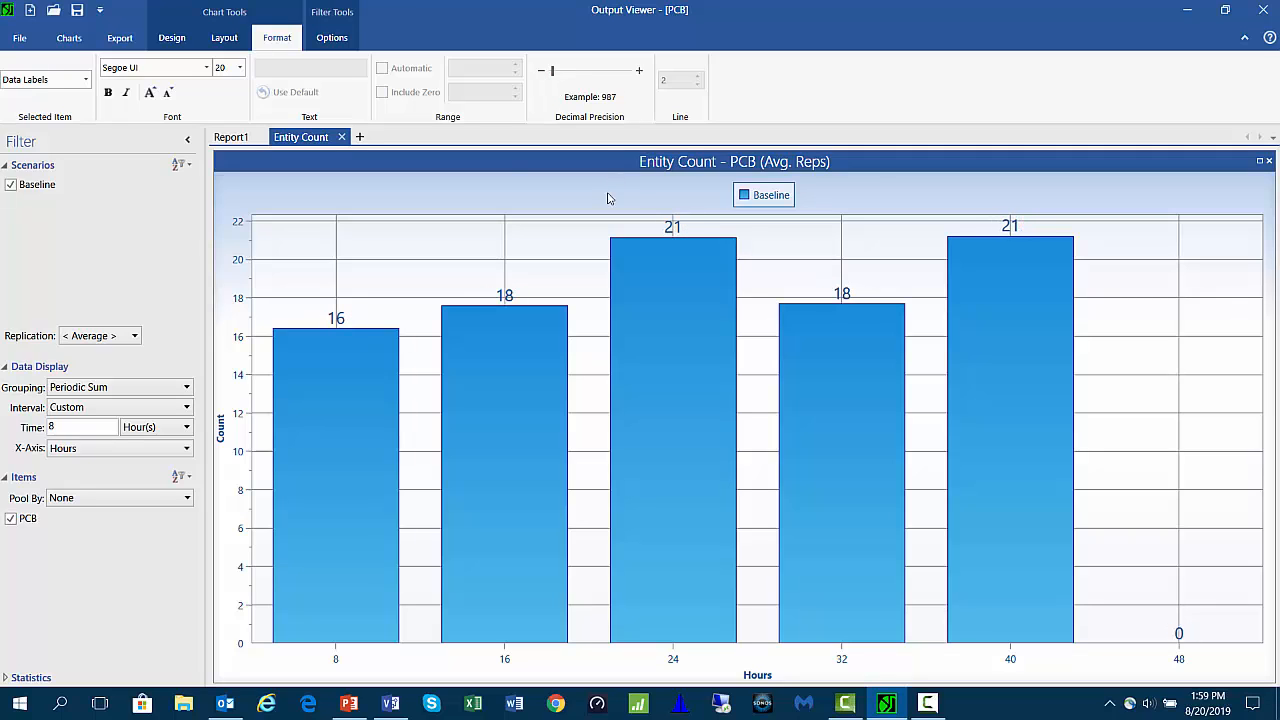
# - Add a Variable Summary column chart beside the Entity Count chart, showing only vTotalExits Op 50 Record Unit Statistics
pyautogui.click(78, 40)
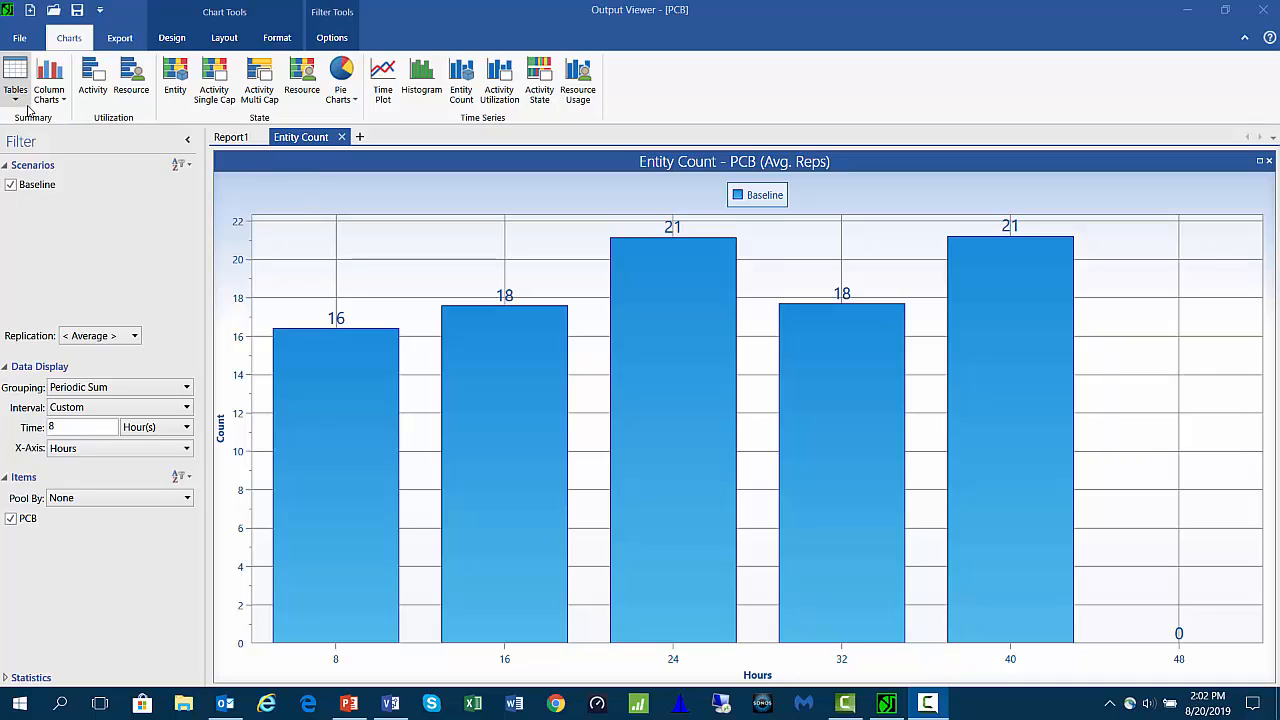
pyautogui.click(58, 96)
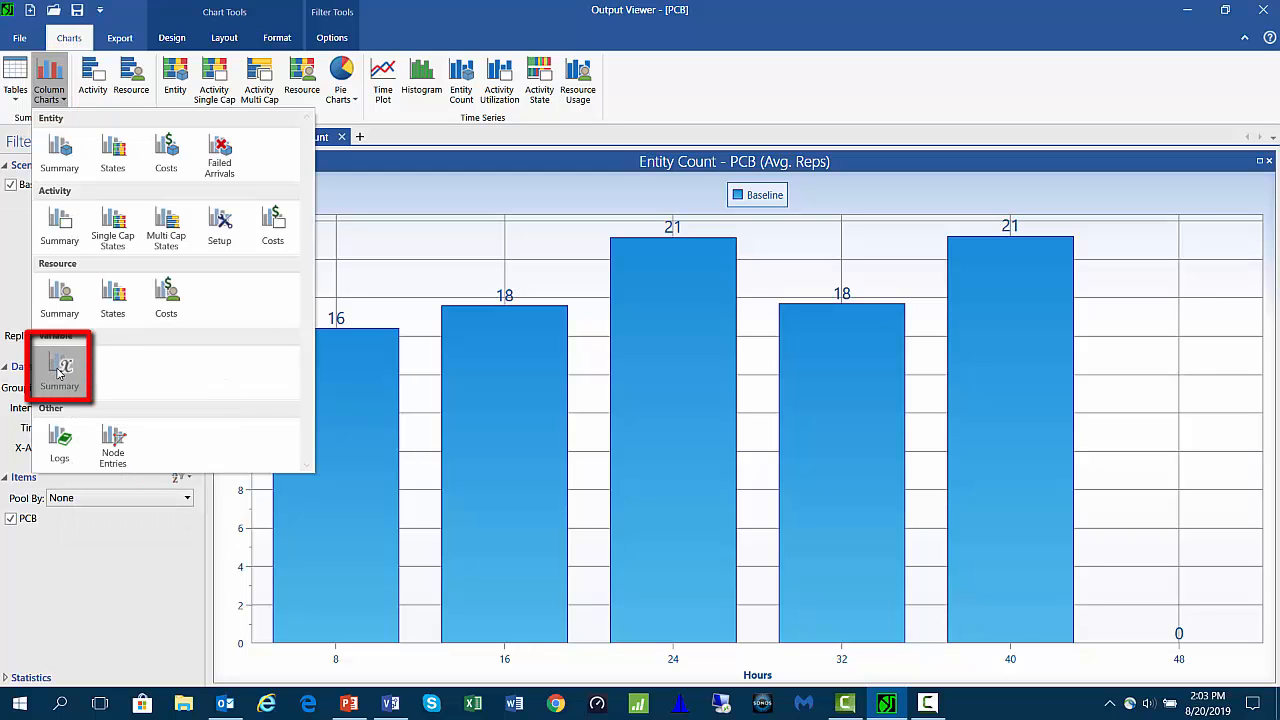
pyautogui.moveTo(59, 372); pyautogui.dragTo(717, 422)
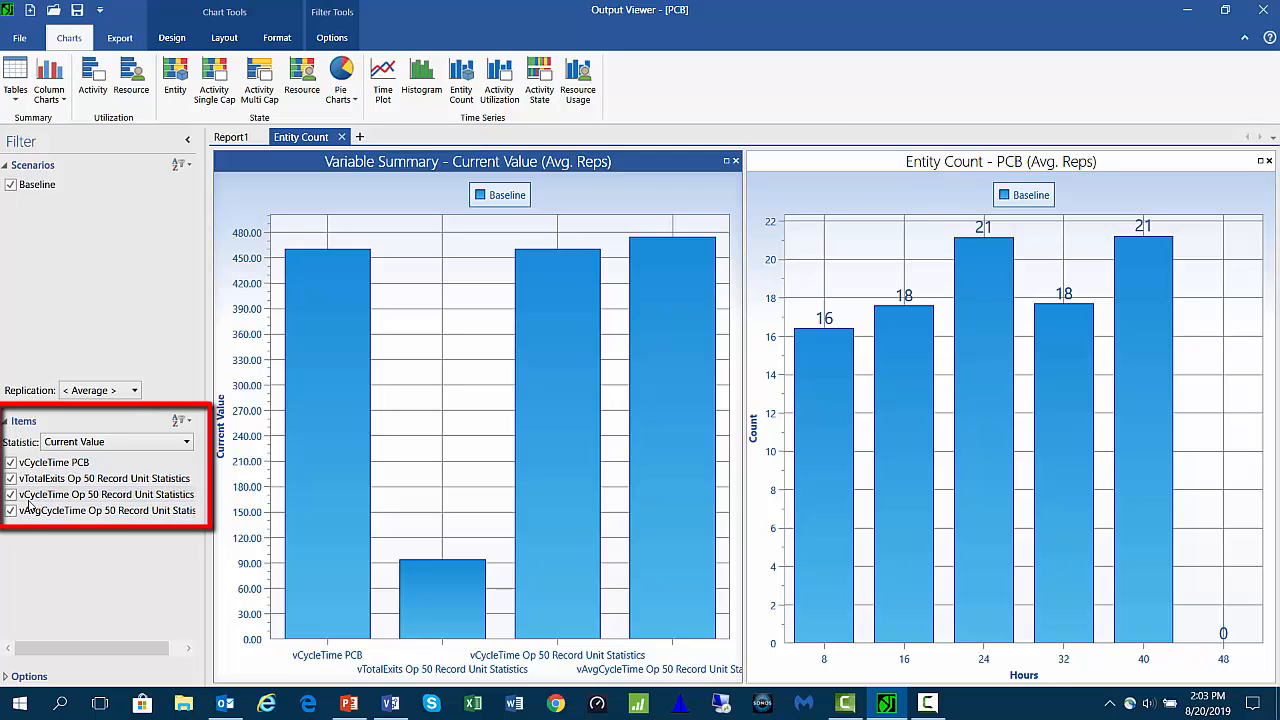
pyautogui.click(12, 494)
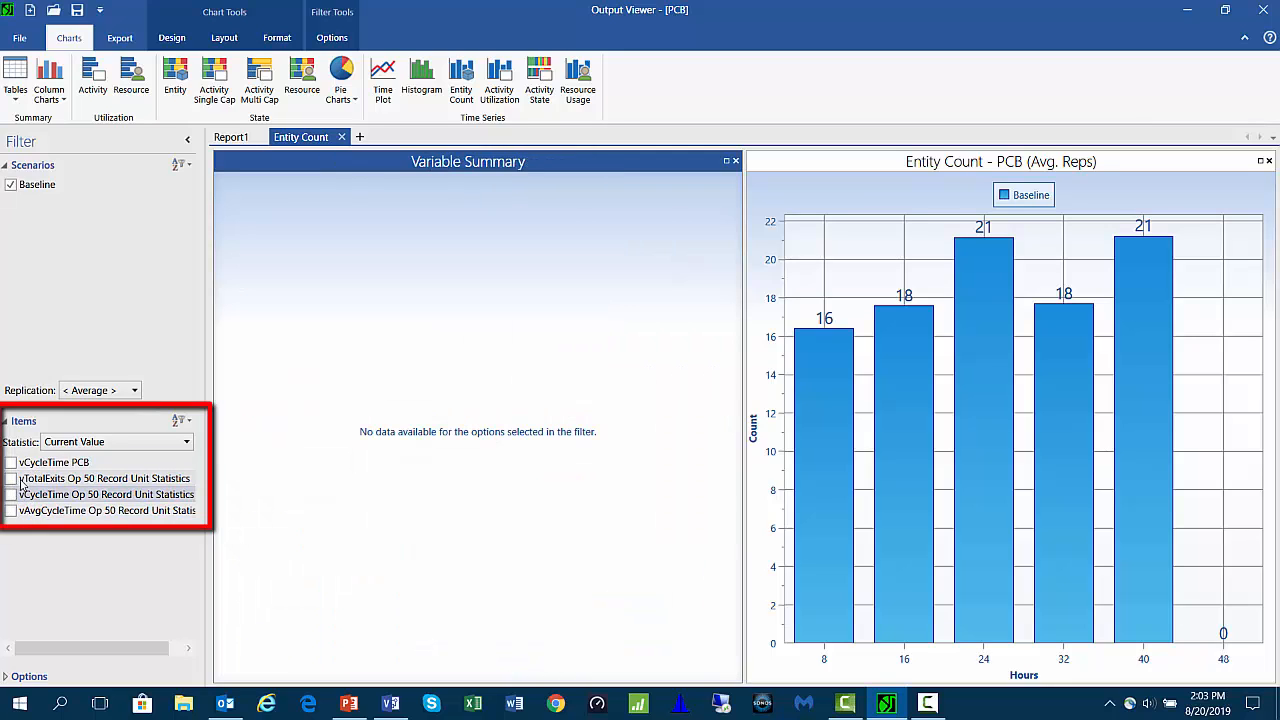
pyautogui.click(11, 479)
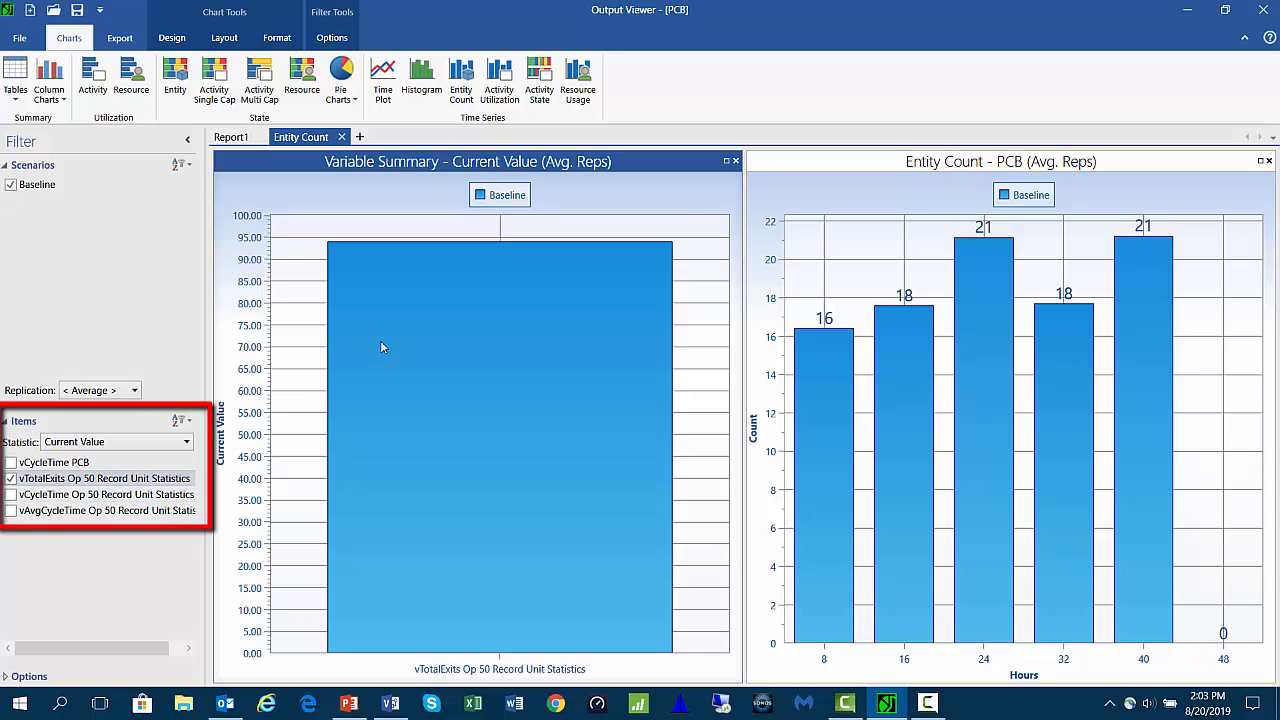
# - Add Outside End data labels to the Variable Summary chart and set their font size to 20
pyautogui.rightClick(449, 281)
pyautogui.moveTo(540, 327)
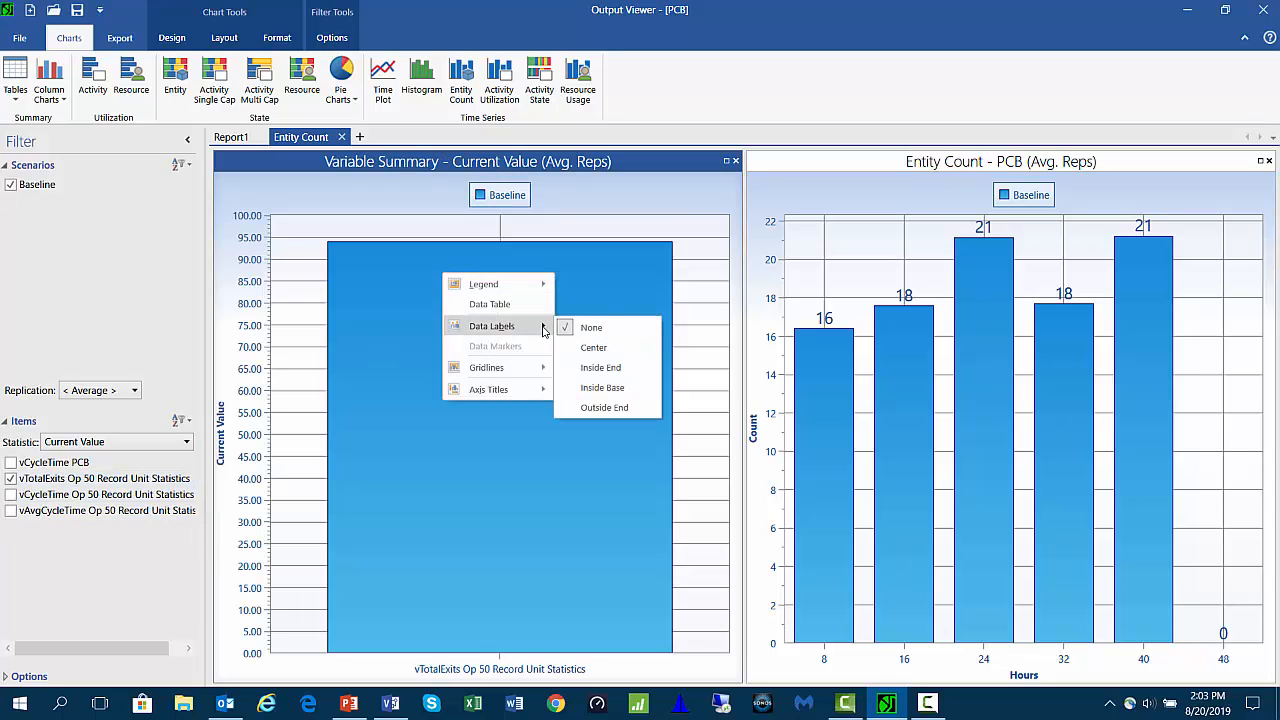
pyautogui.click(605, 408)
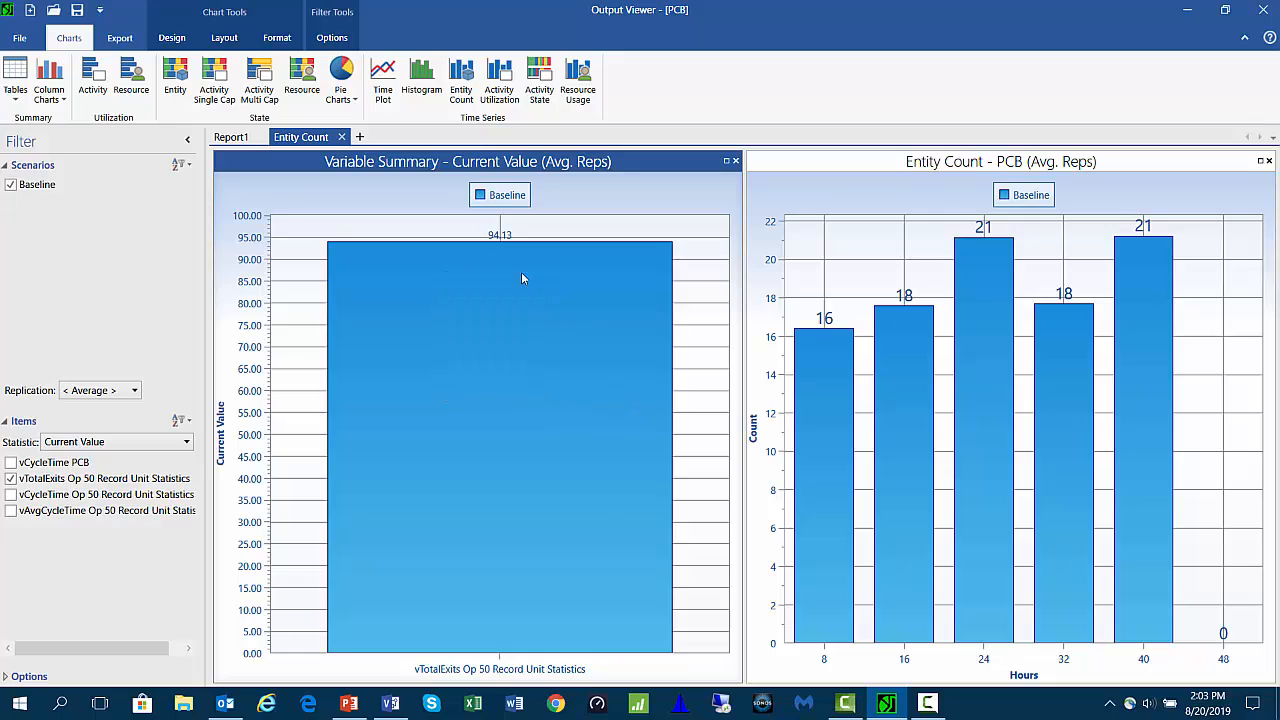
pyautogui.click(275, 38)
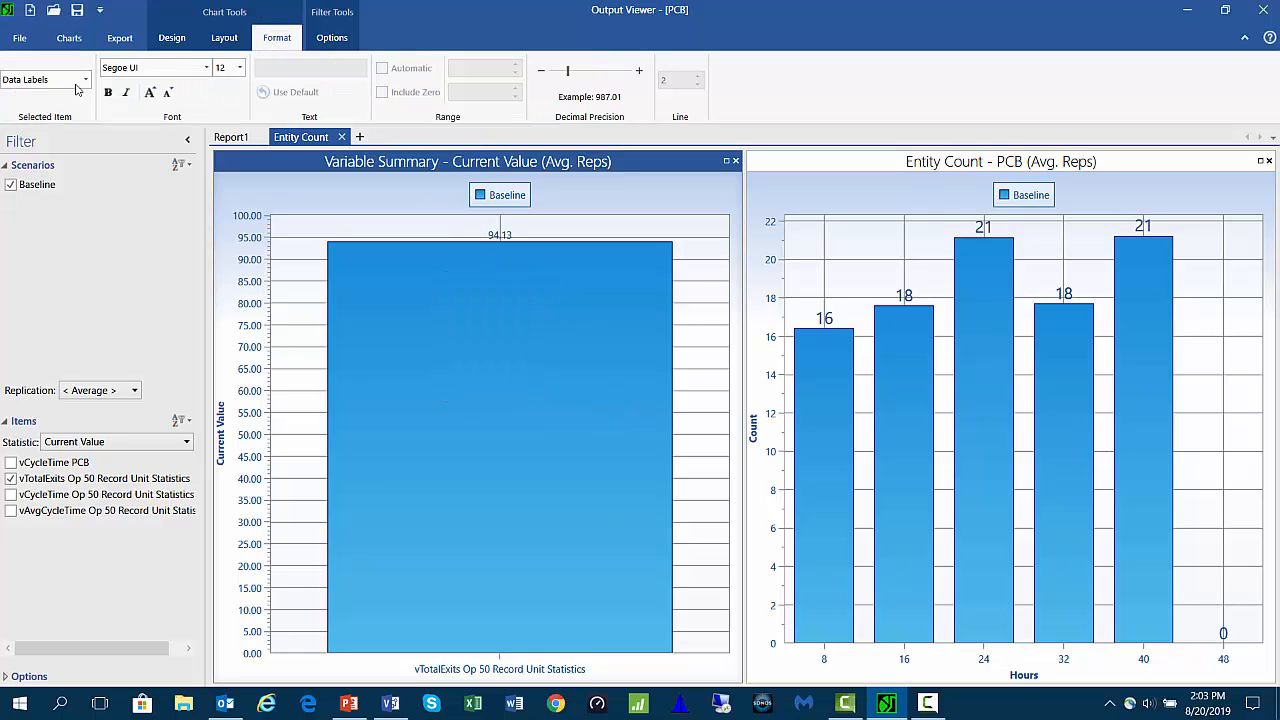
pyautogui.click(239, 67)
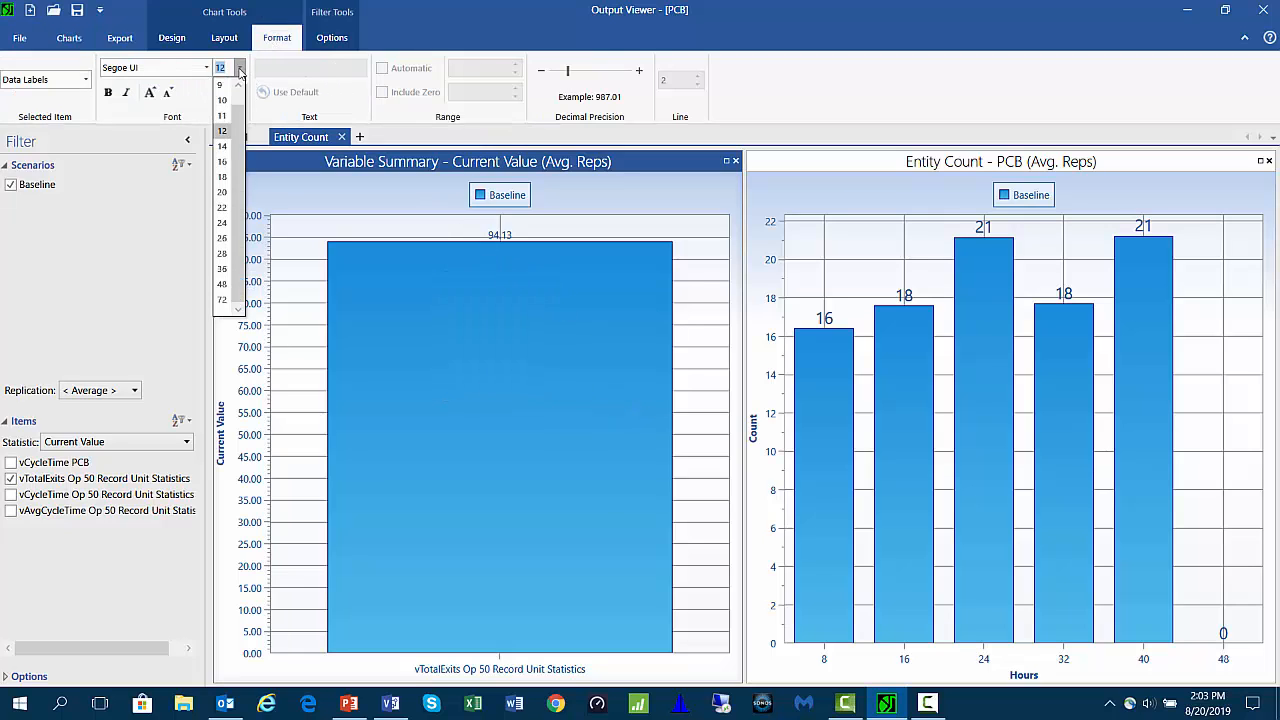
pyautogui.click(222, 192)
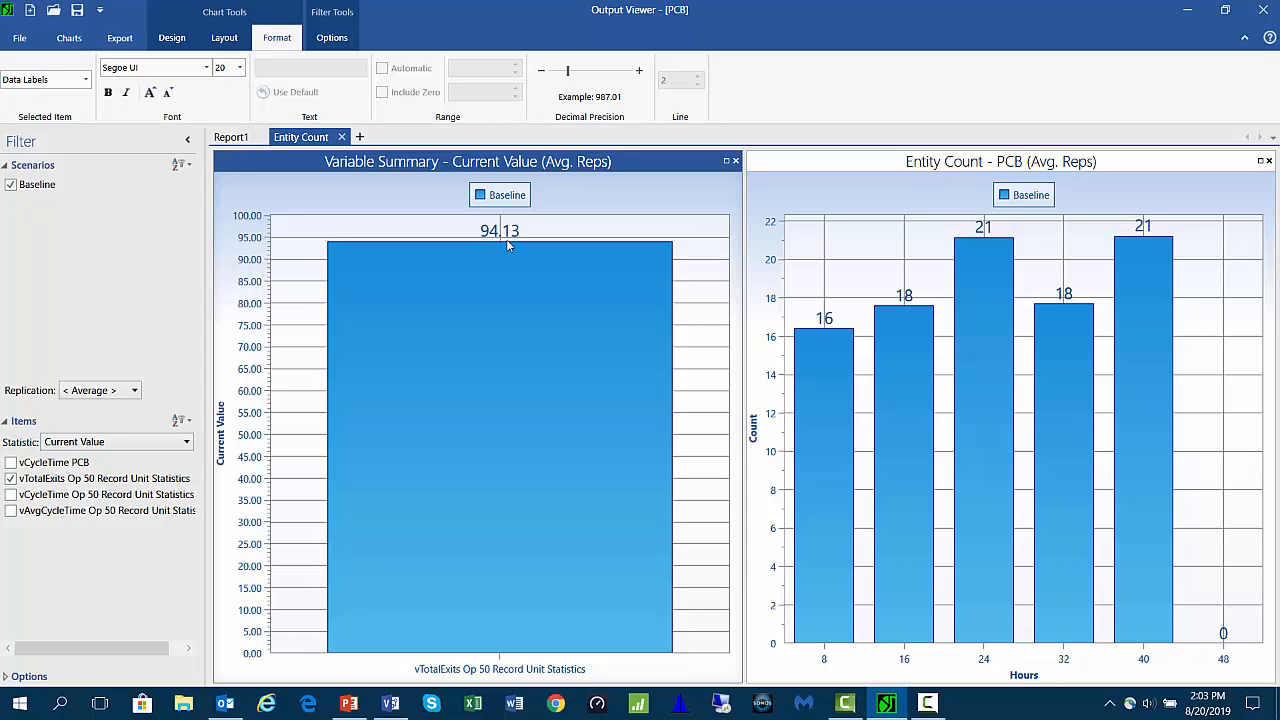
# - Add an Entity Summary table below the two charts and reduce its height to give the charts more room
pyautogui.click(921, 208)
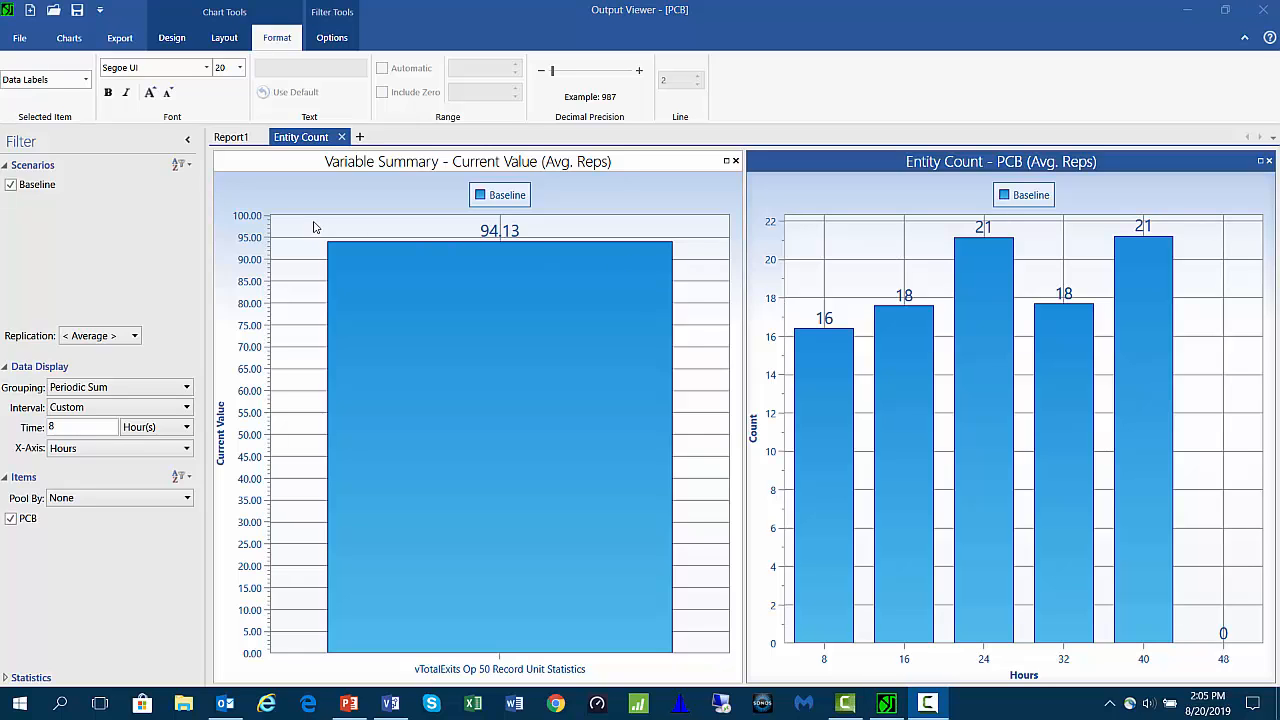
pyautogui.click(66, 38)
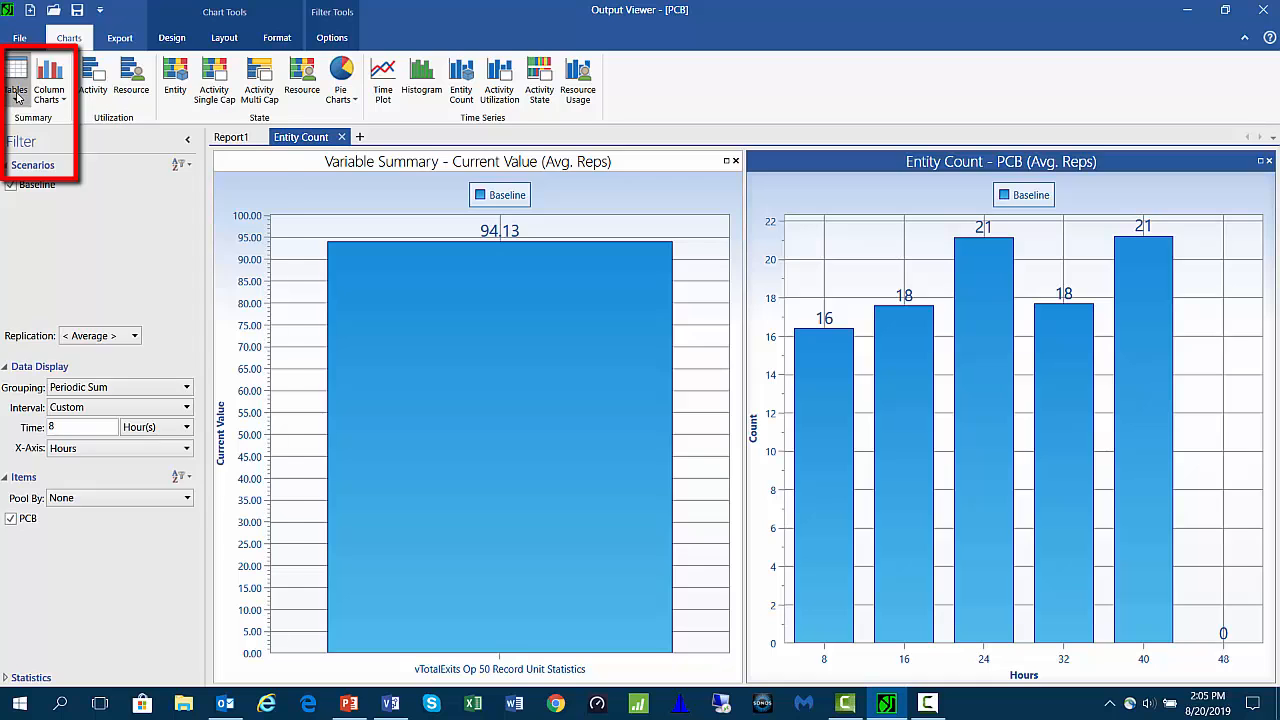
pyautogui.click(15, 93)
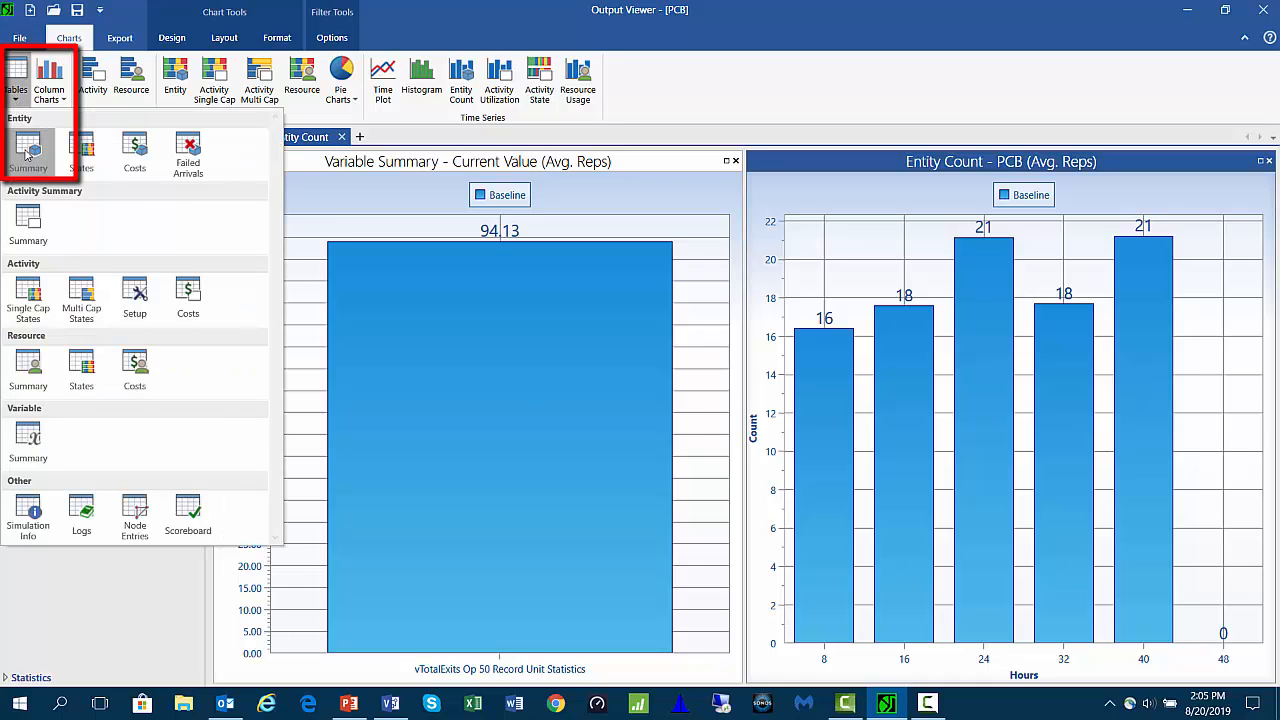
pyautogui.moveTo(27, 152); pyautogui.dragTo(750, 674)
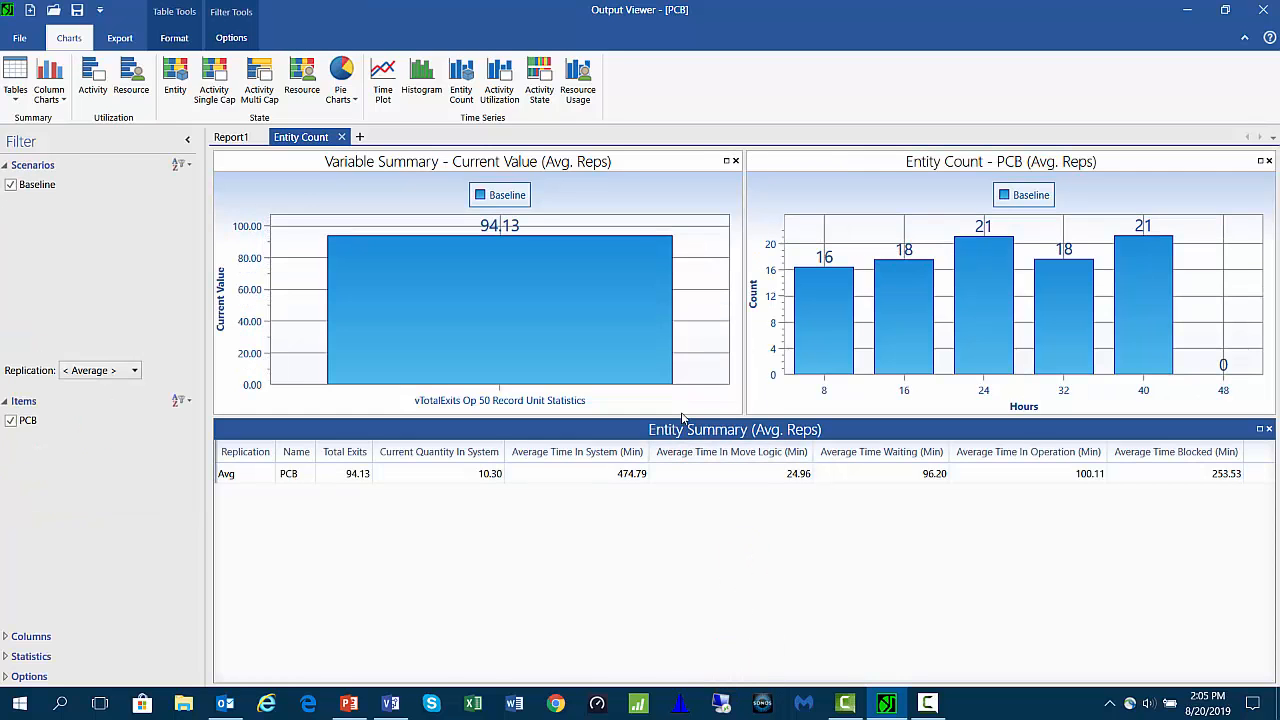
pyautogui.moveTo(681, 414); pyautogui.dragTo(684, 517)
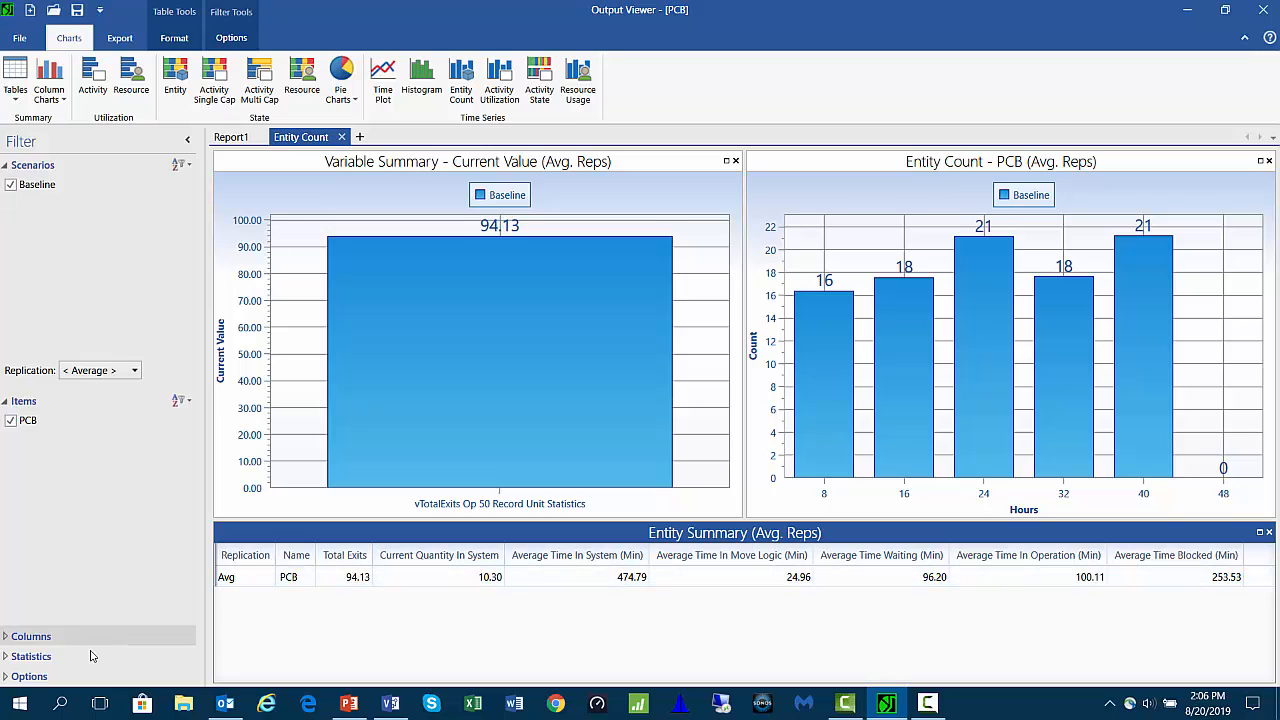
# - Set the Entity Summary table's general time unit to Hours
pyautogui.click(45, 676)
pyautogui.click(131, 670)
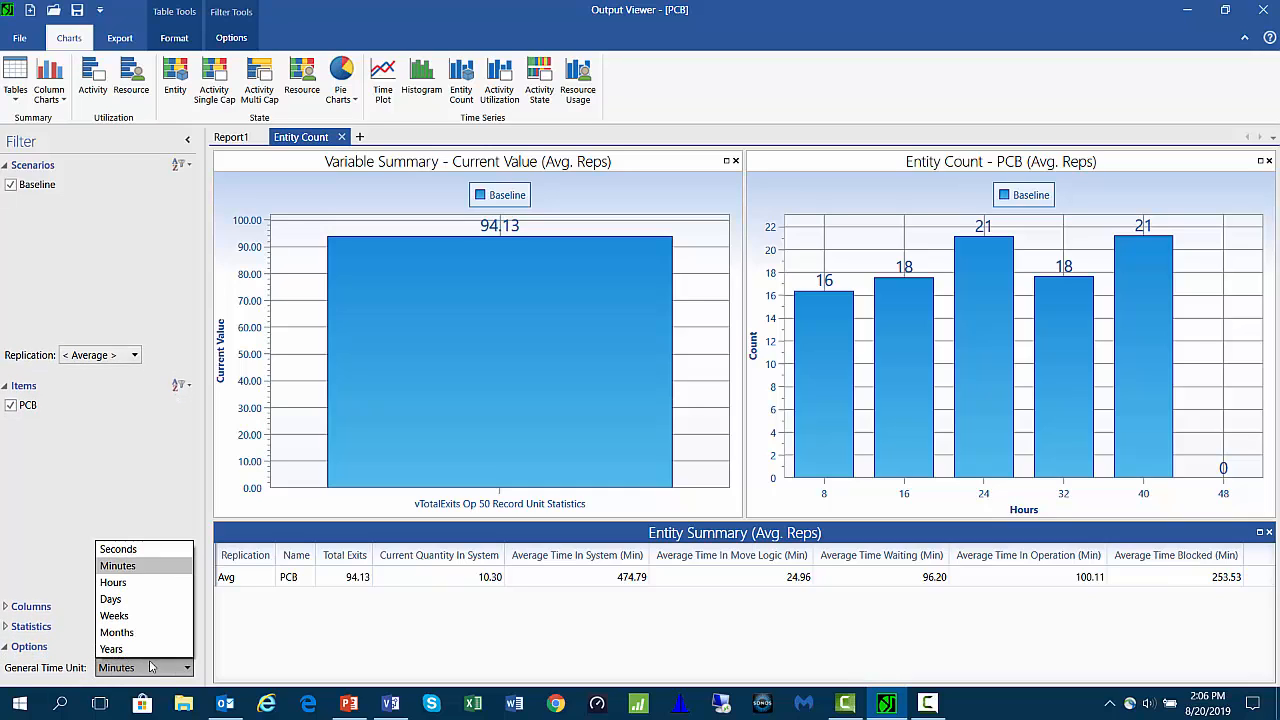
pyautogui.click(146, 585)
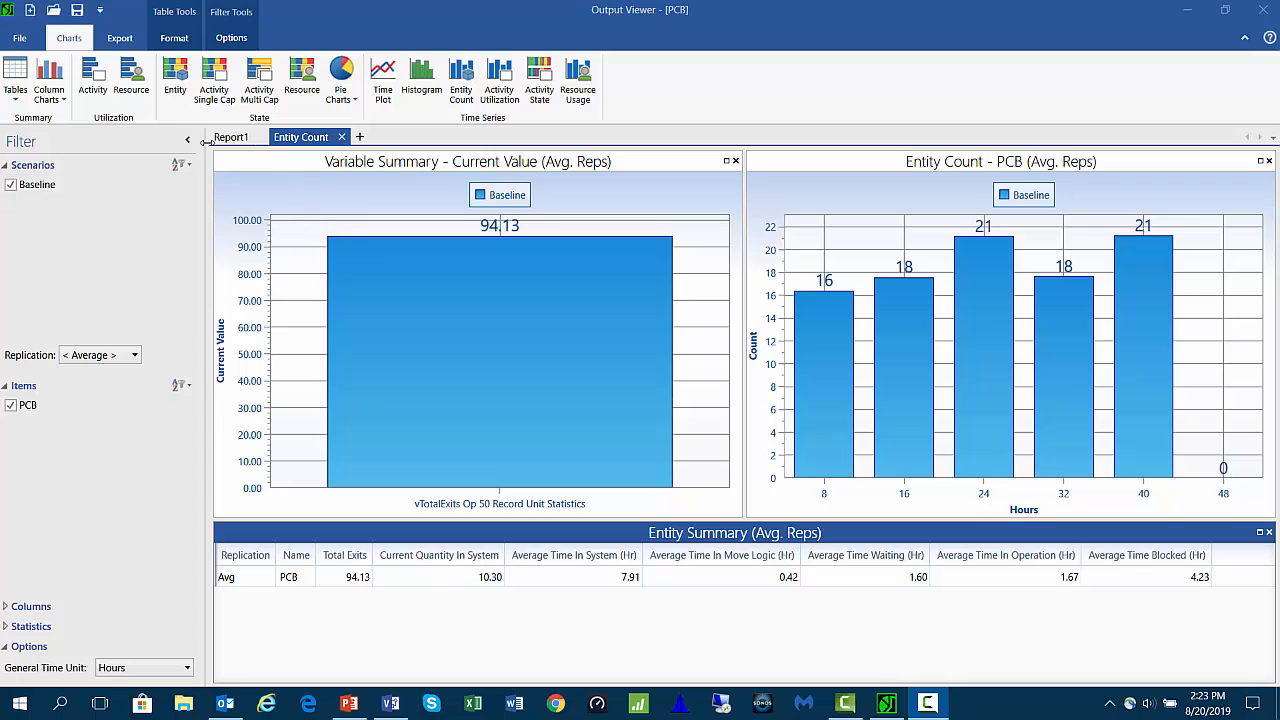
# - Create an Activity Summary table and sort it by Current Contents in descending order
pyautogui.click(16, 90)
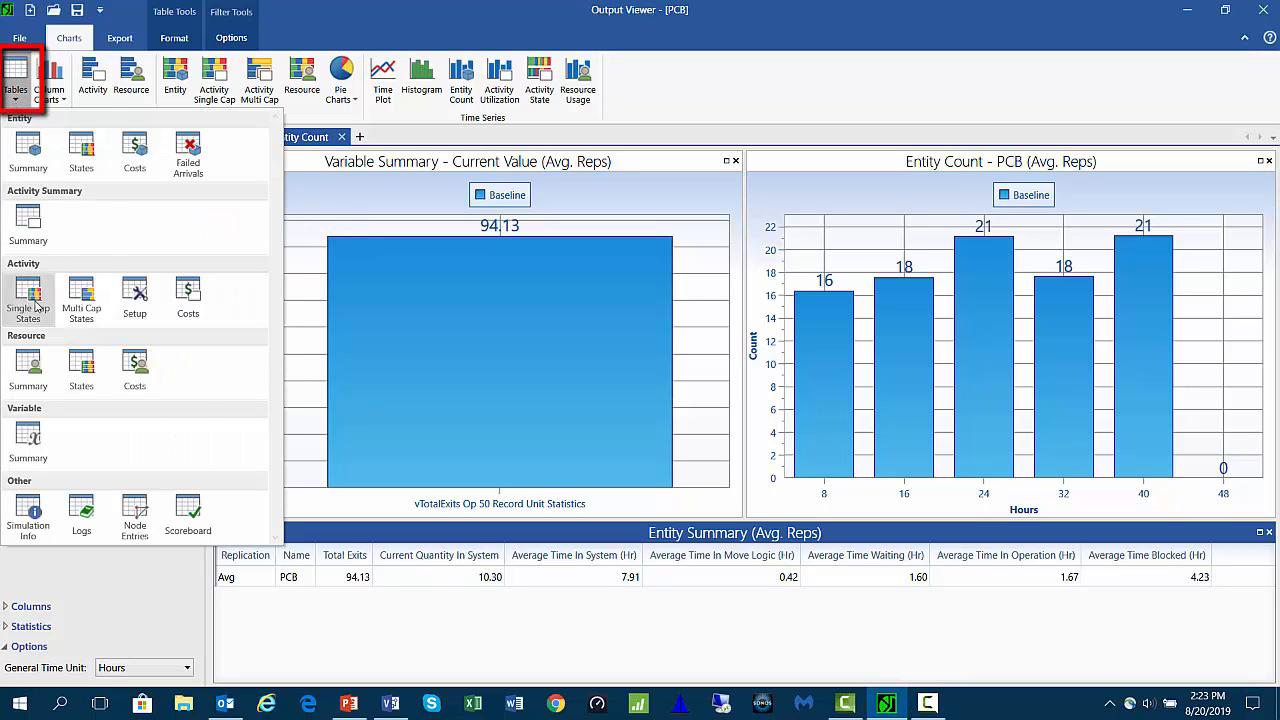
pyautogui.click(26, 224)
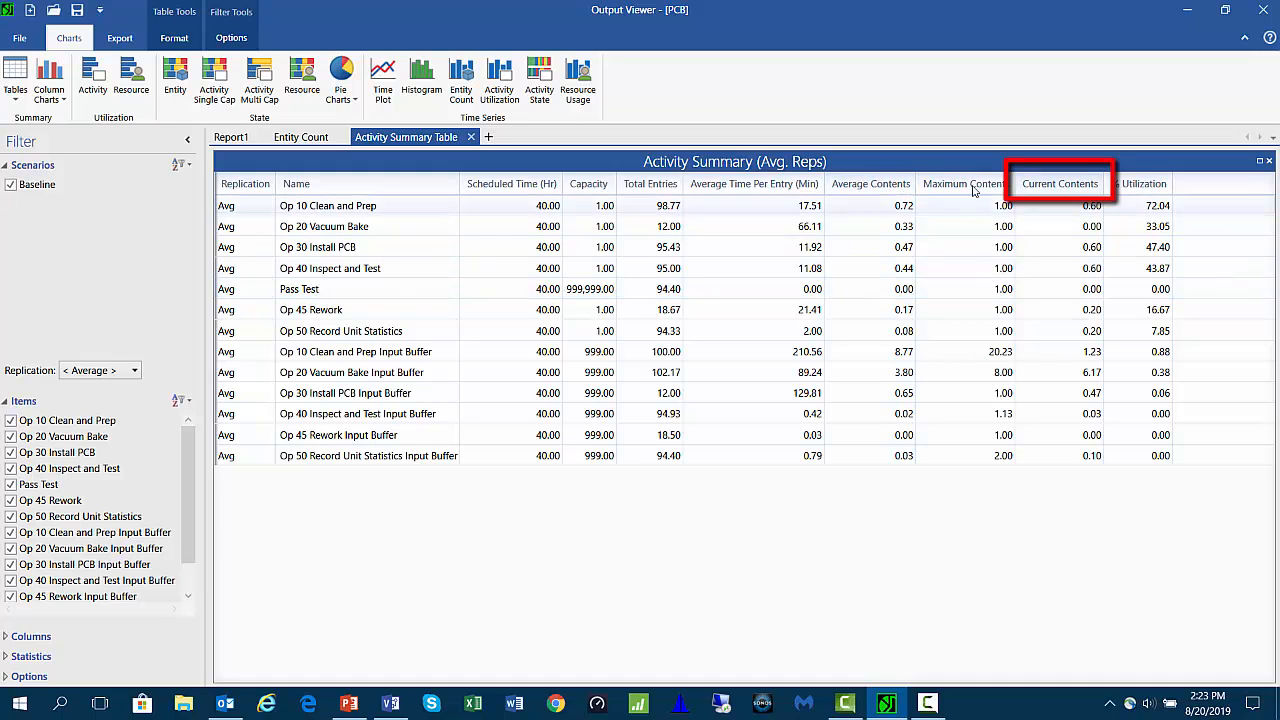
pyautogui.click(1070, 186)
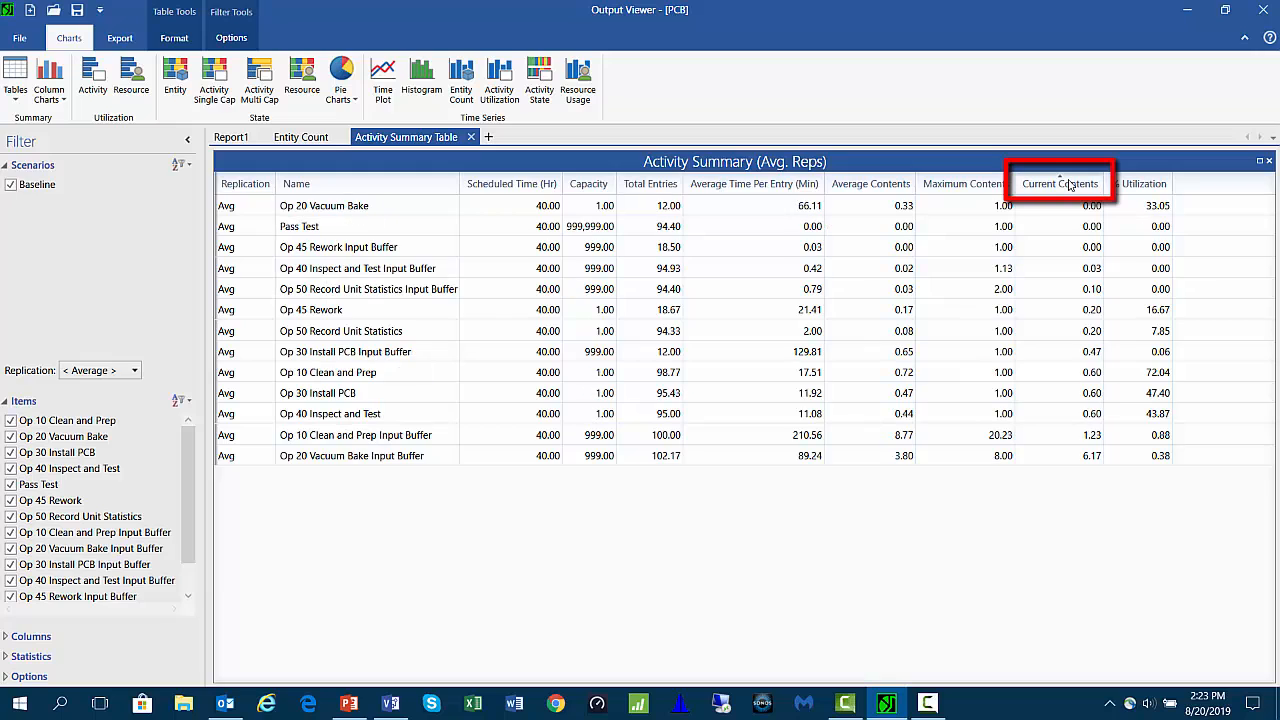
pyautogui.click(1070, 186)
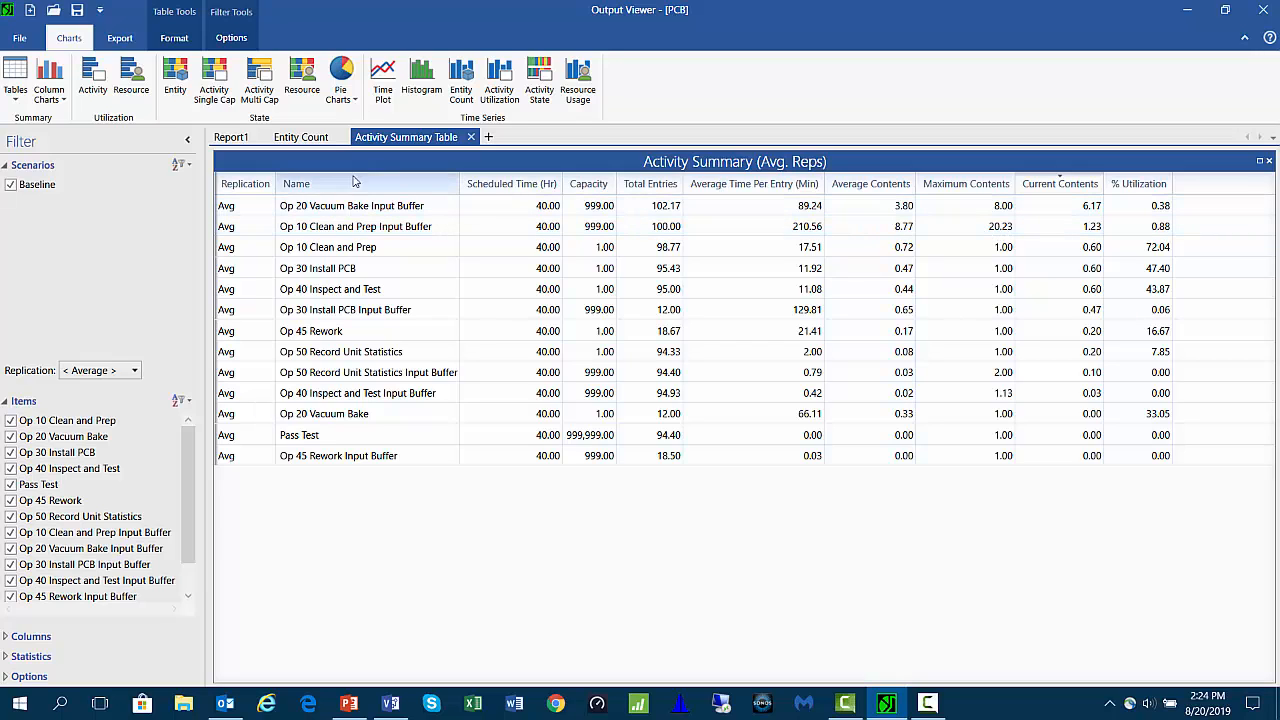
# - Create a Time Plot showing only the Activity Contents of Op 10 Clean and Prep Input Buffer
pyautogui.click(381, 84)
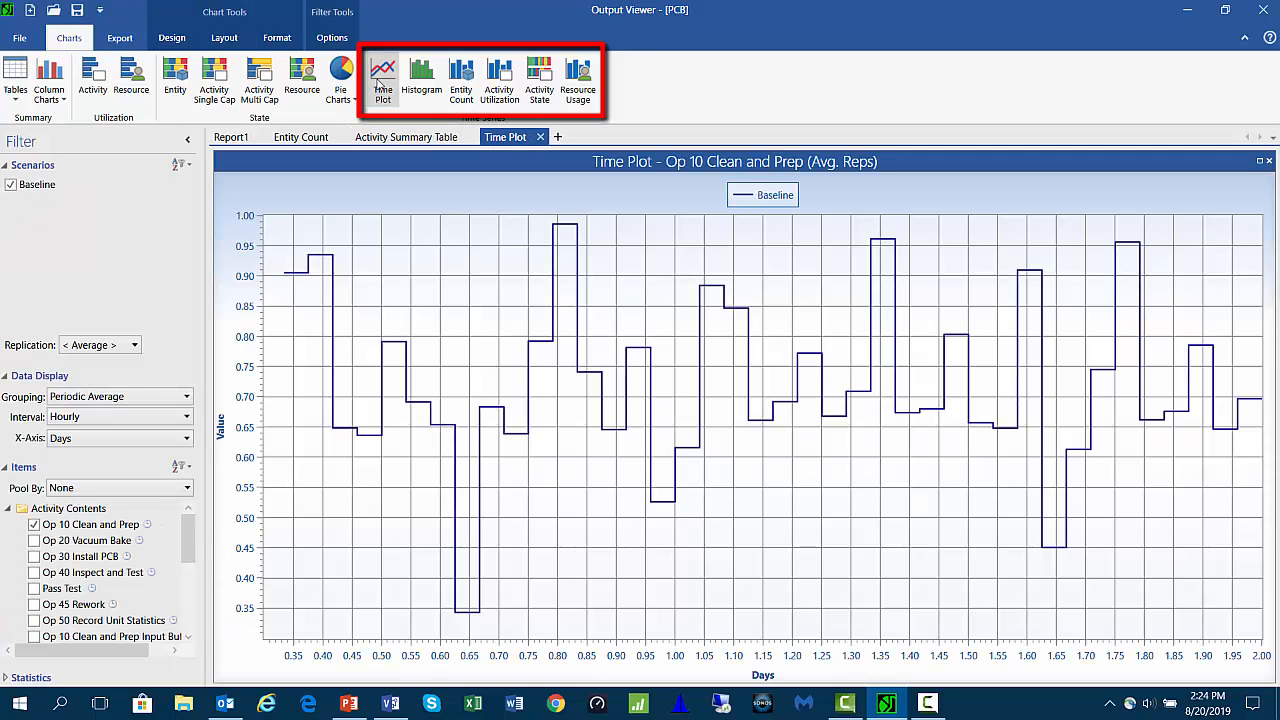
pyautogui.click(53, 168)
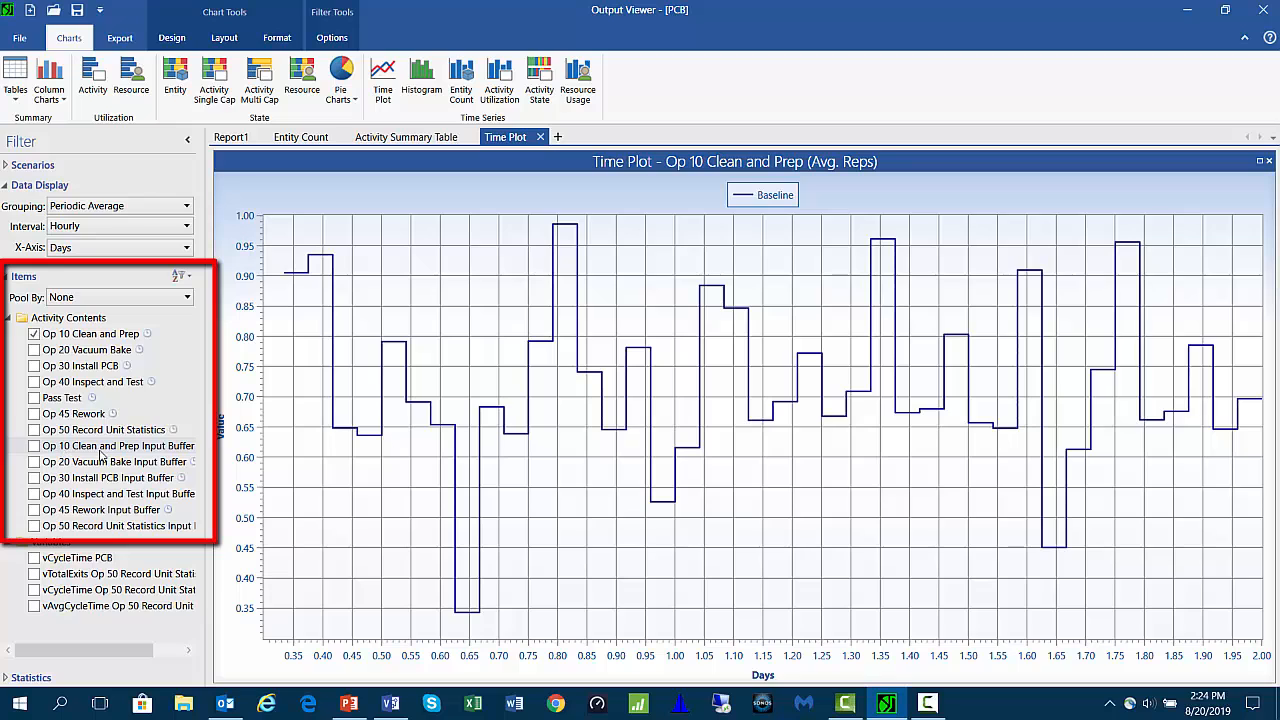
pyautogui.click(34, 334)
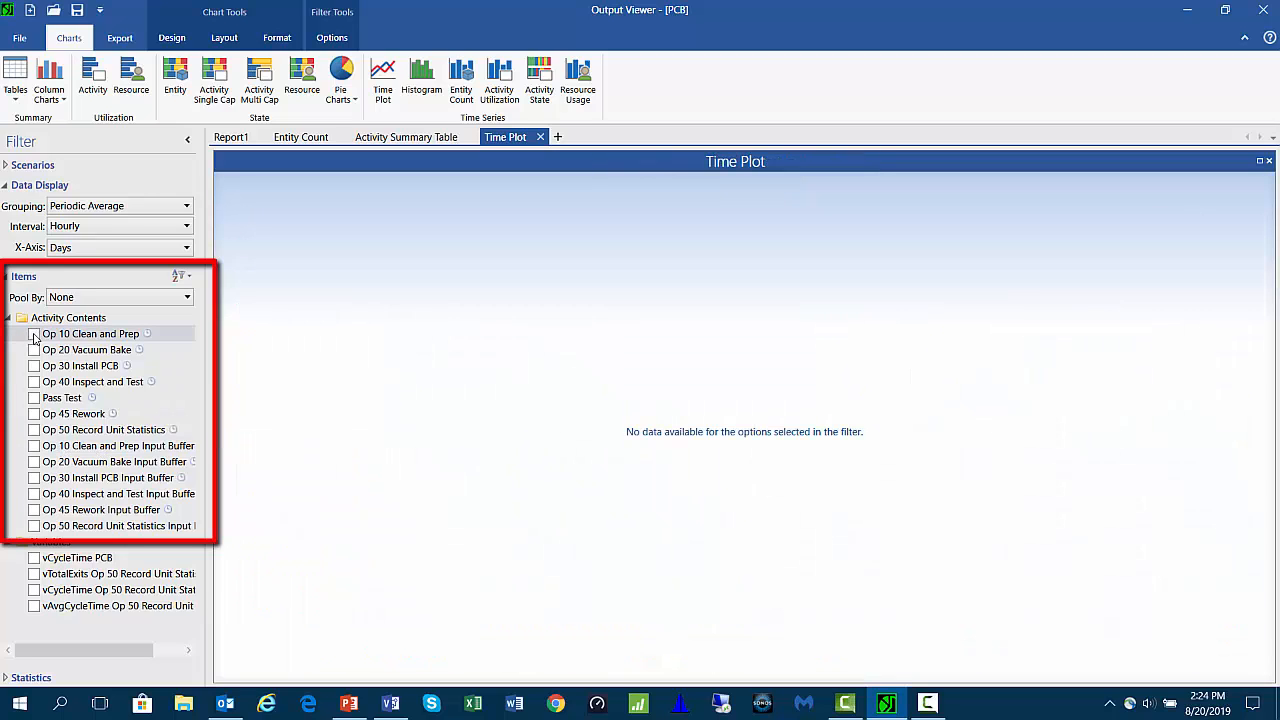
pyautogui.click(35, 447)
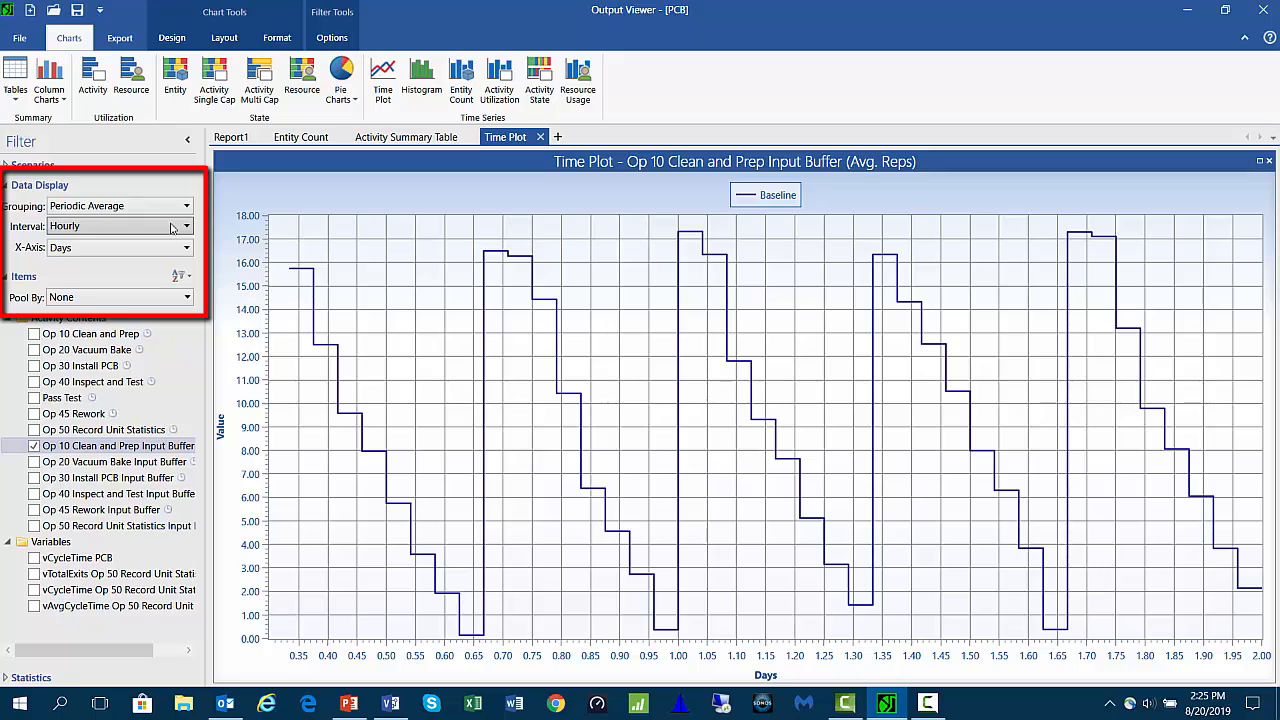
# - Set the Time Plot to a custom interval of 5 minutes and inspect the curve's low and peak points
pyautogui.click(172, 227)
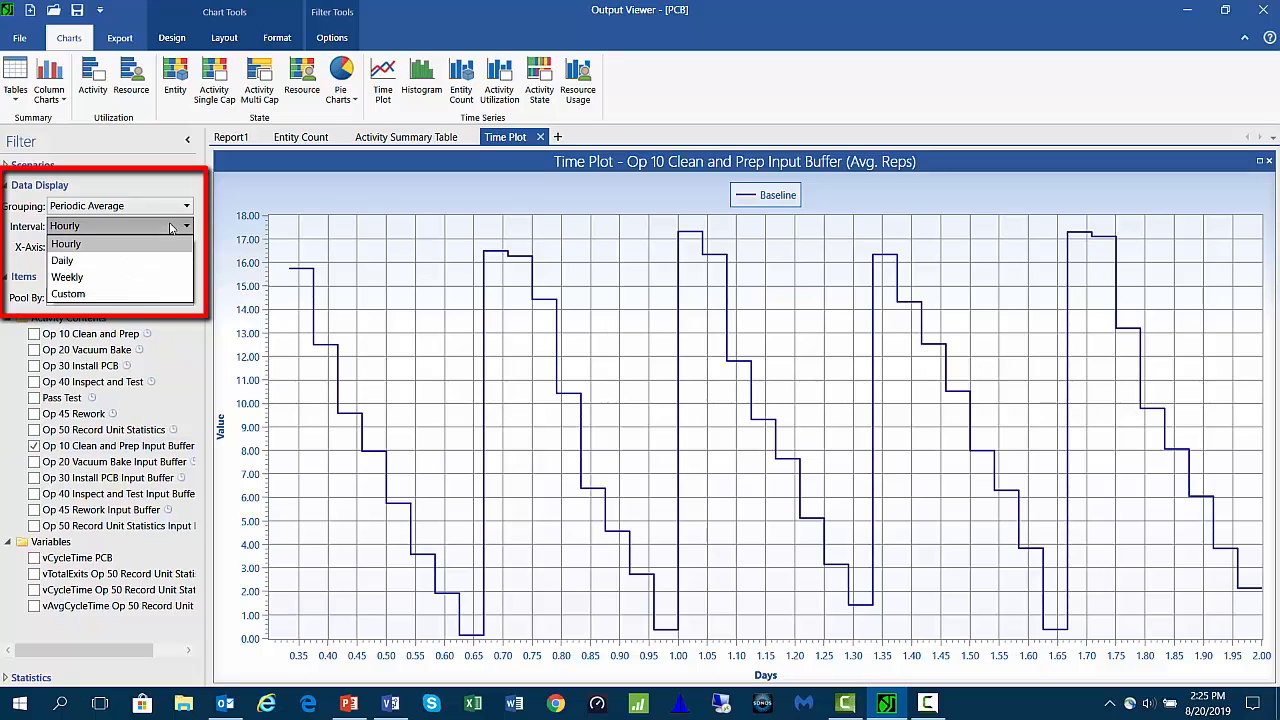
pyautogui.click(143, 294)
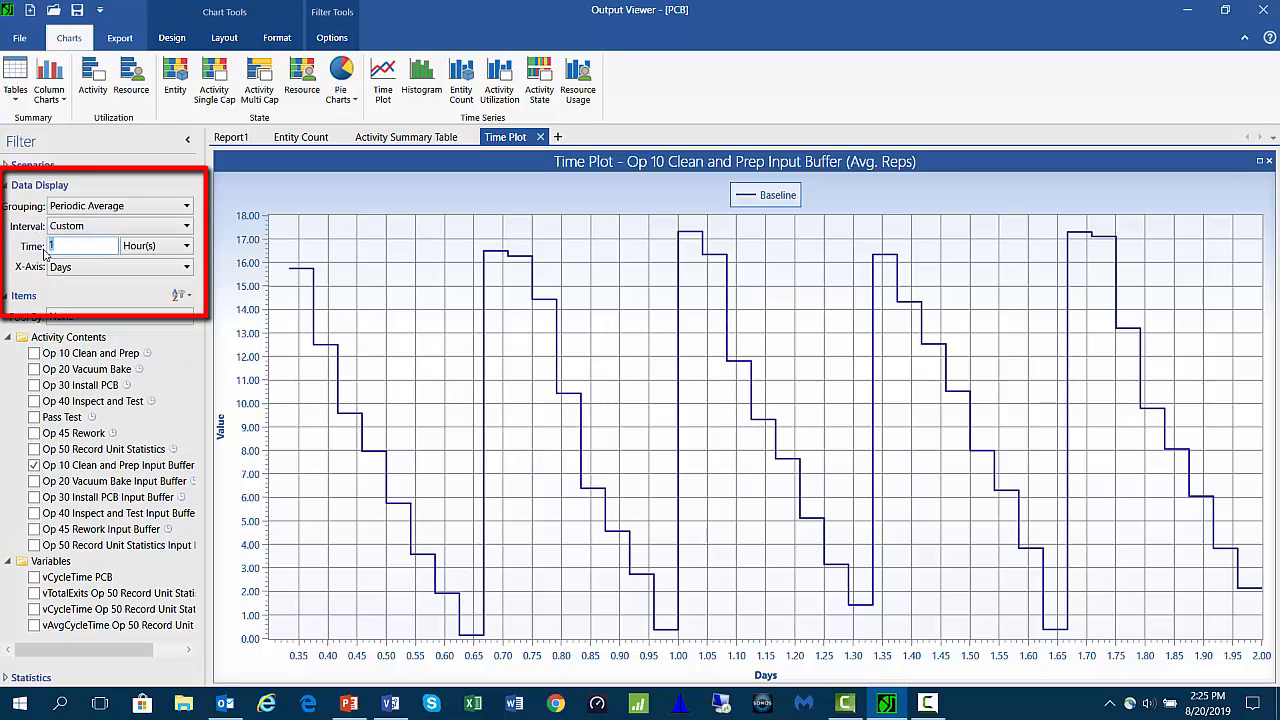
pyautogui.write('5')
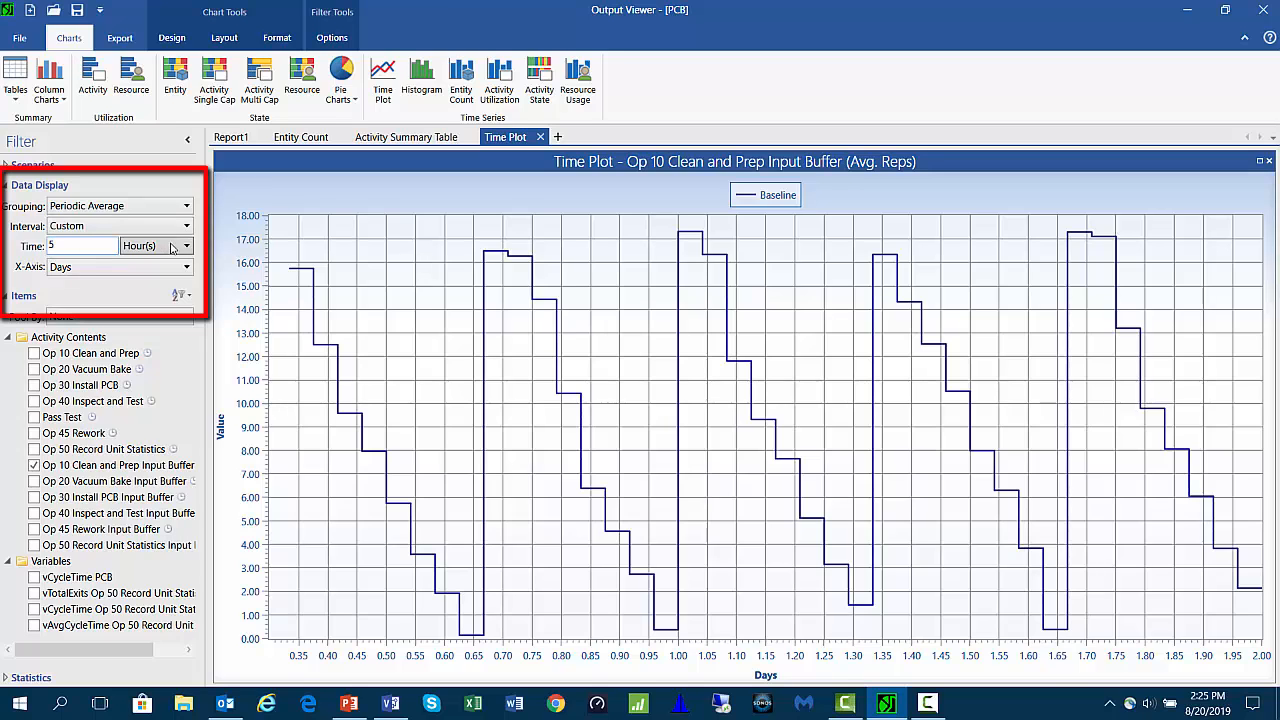
pyautogui.click(172, 247)
pyautogui.click(170, 290)
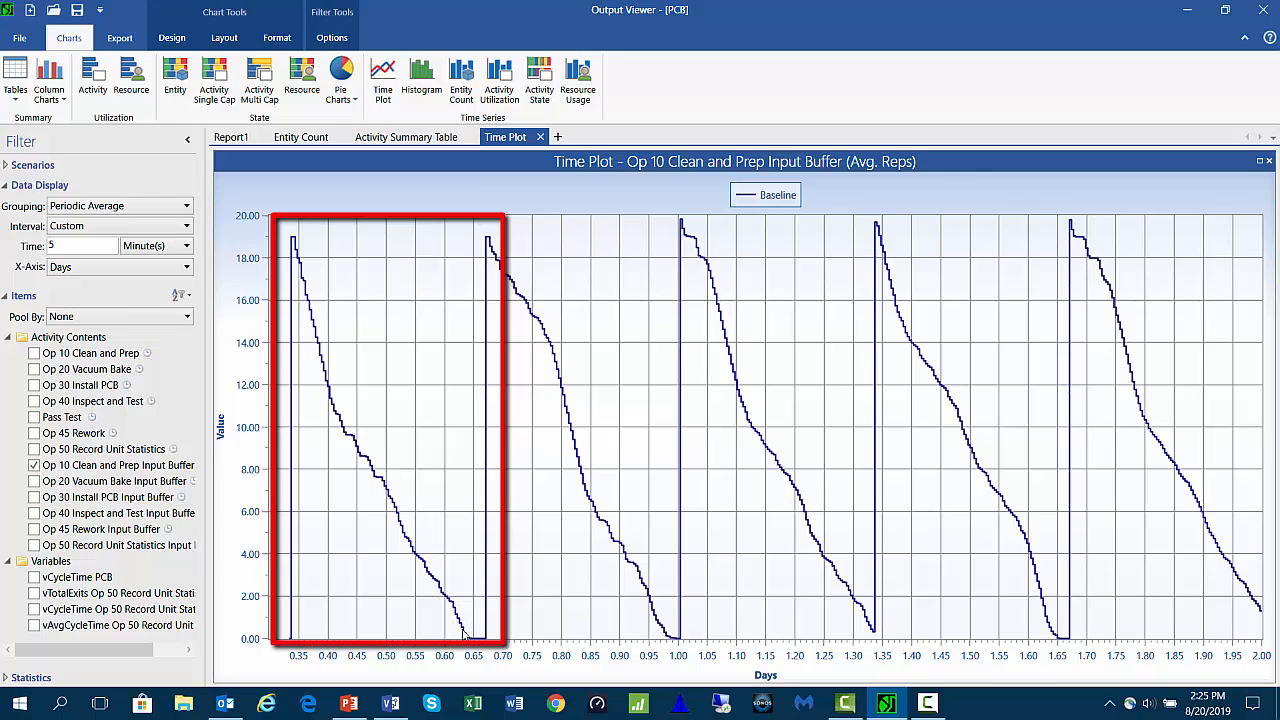
pyautogui.moveTo(465, 637)
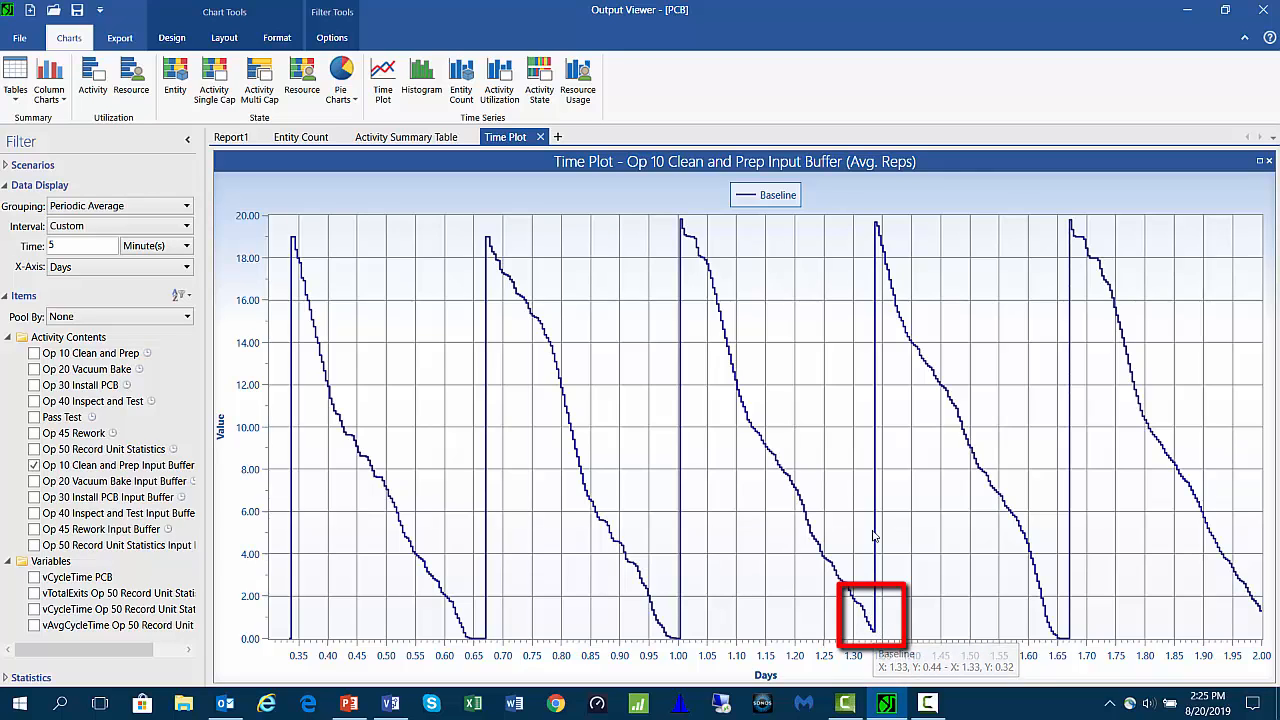
pyautogui.moveTo(876, 228)
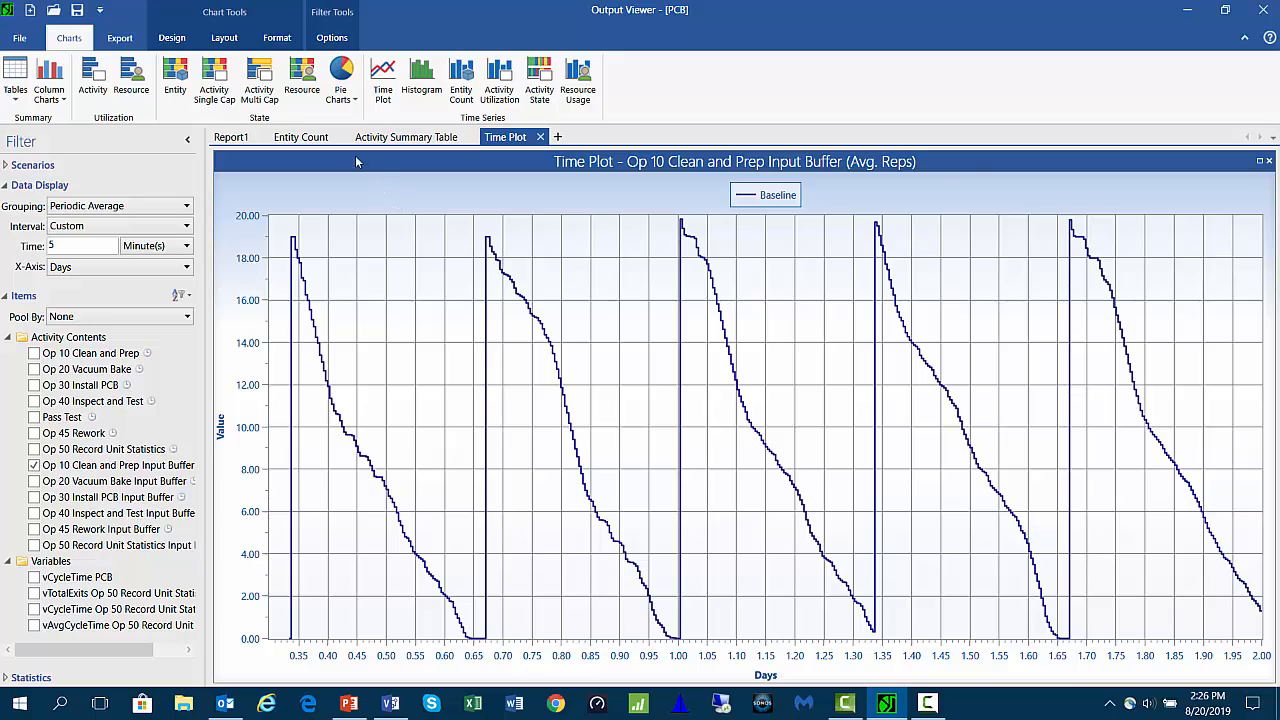
# - Create an Entity States pie chart and compare it with the Entity States chart in Report1 and the other open reports
pyautogui.click(344, 80)
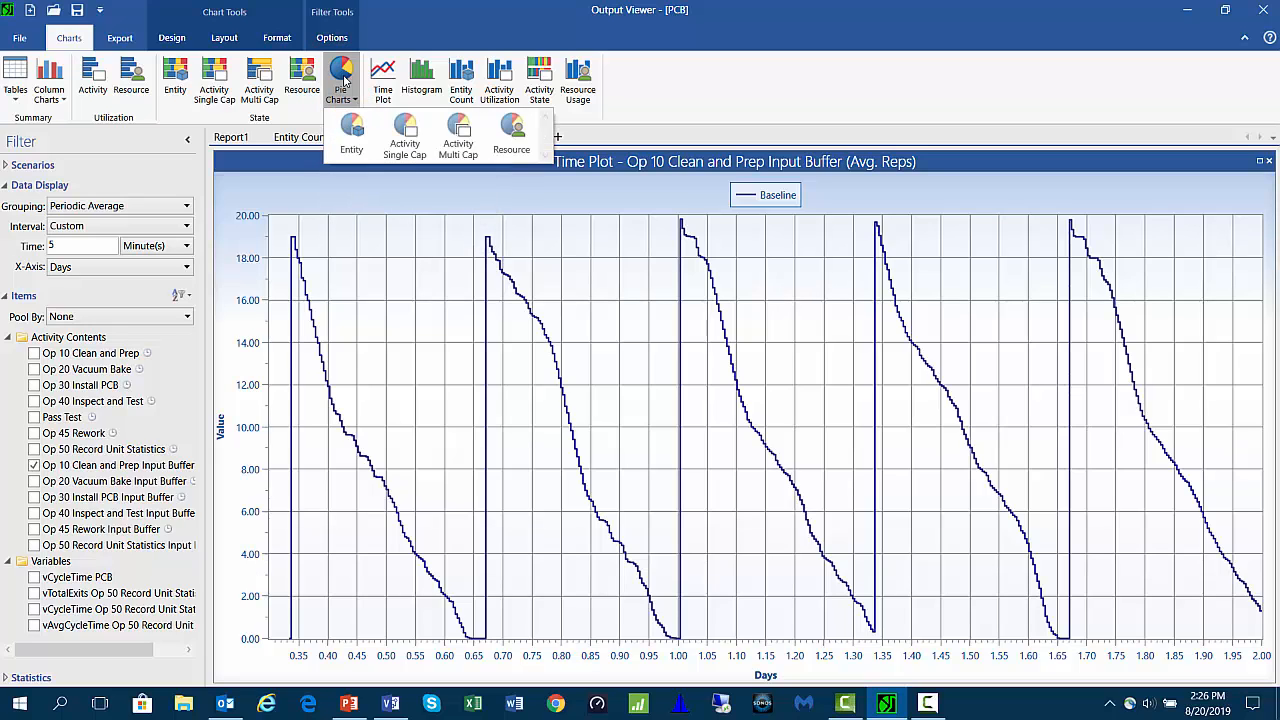
pyautogui.click(351, 138)
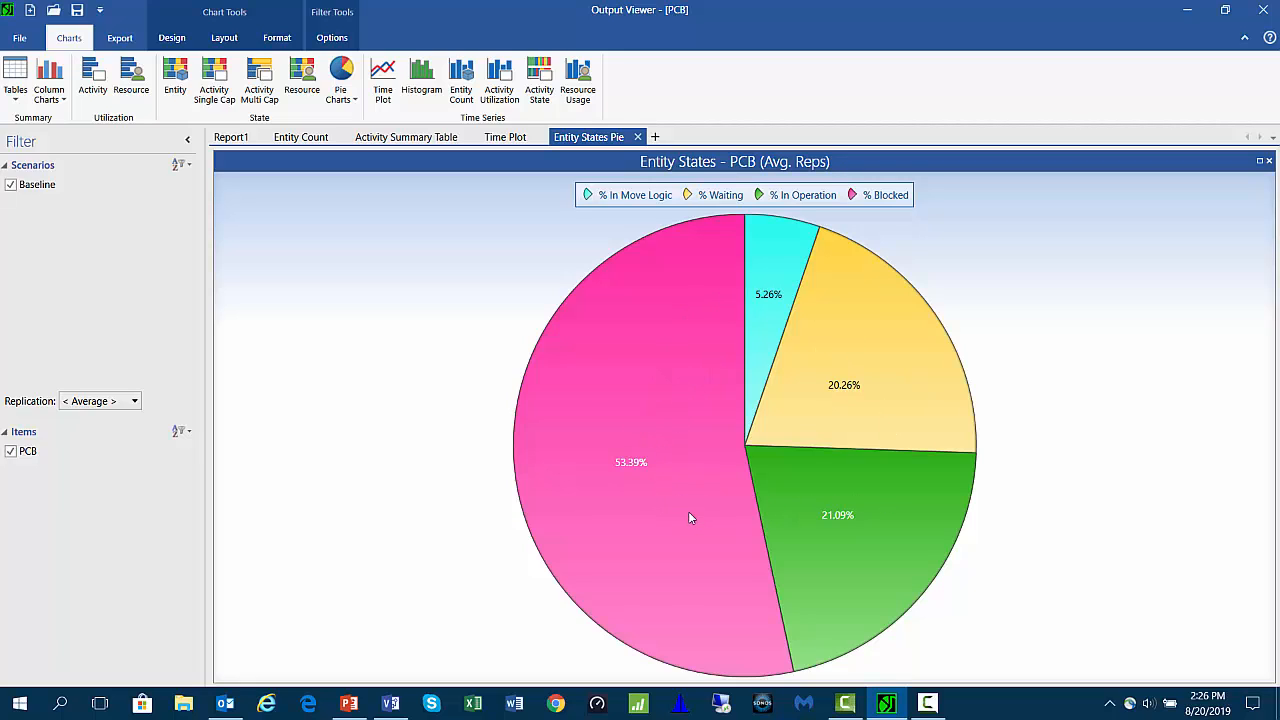
pyautogui.click(232, 140)
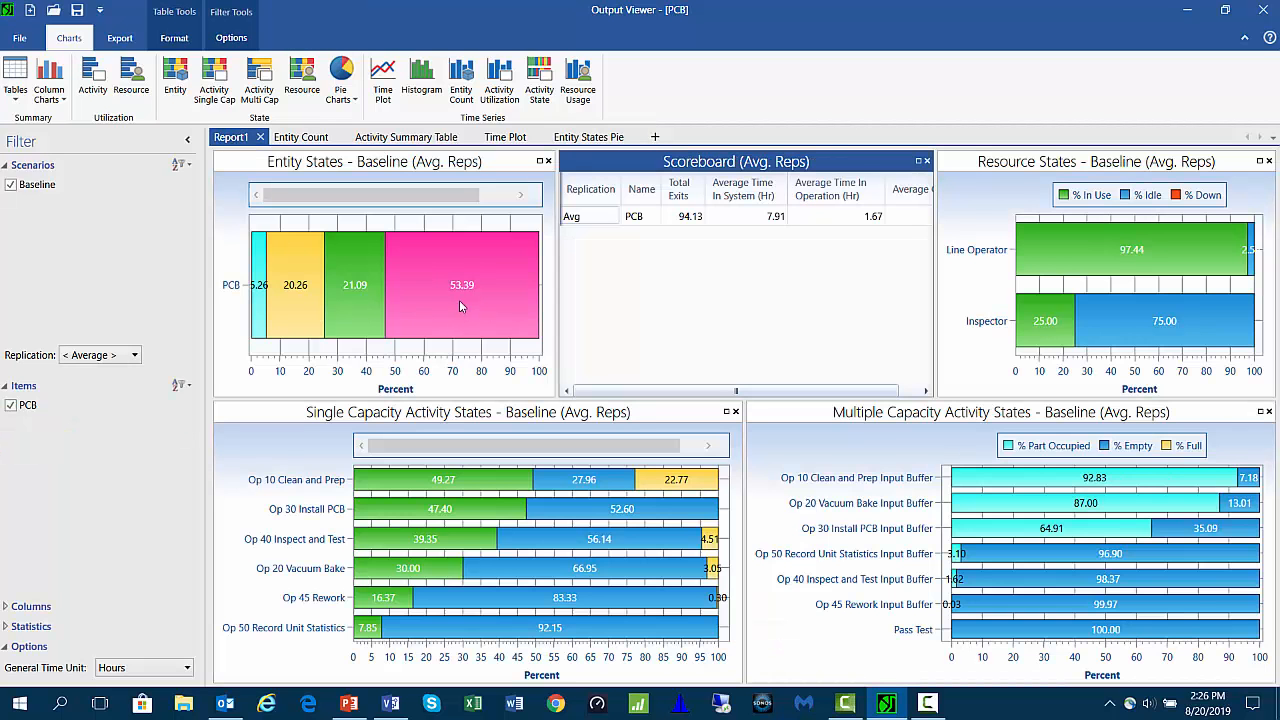
pyautogui.click(580, 138)
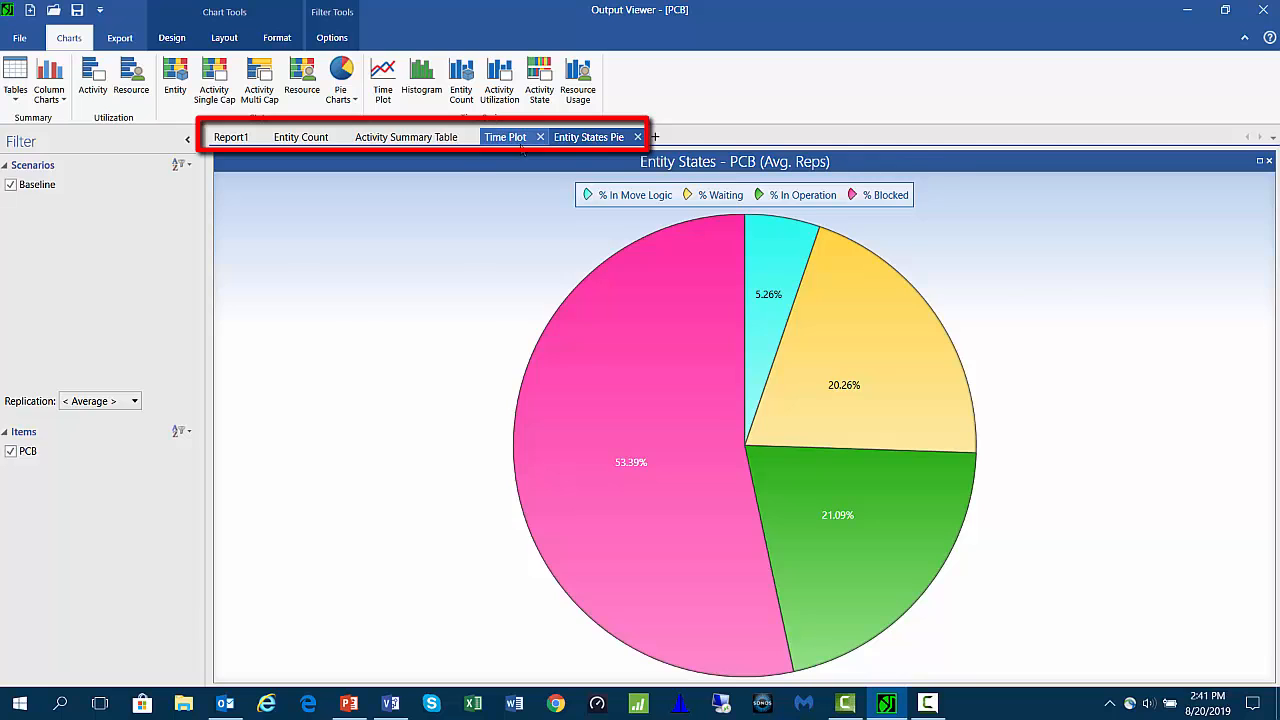
pyautogui.click(505, 137)
pyautogui.click(410, 140)
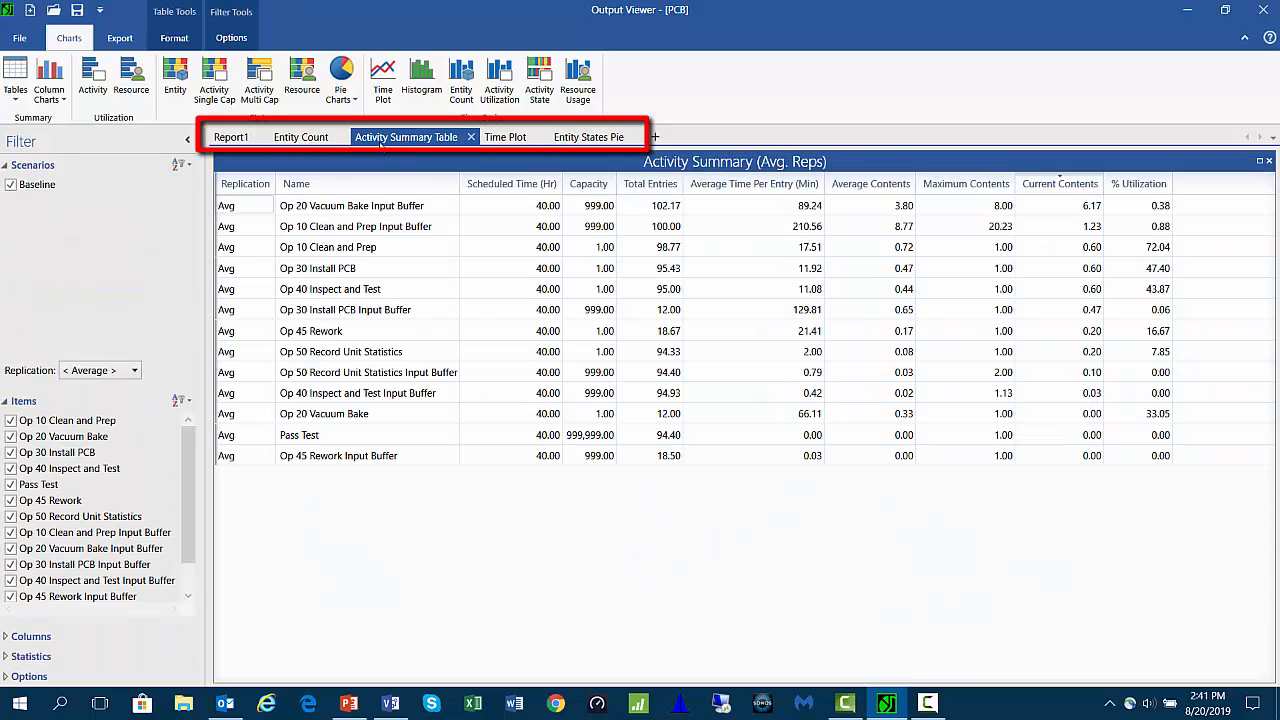
pyautogui.click(307, 140)
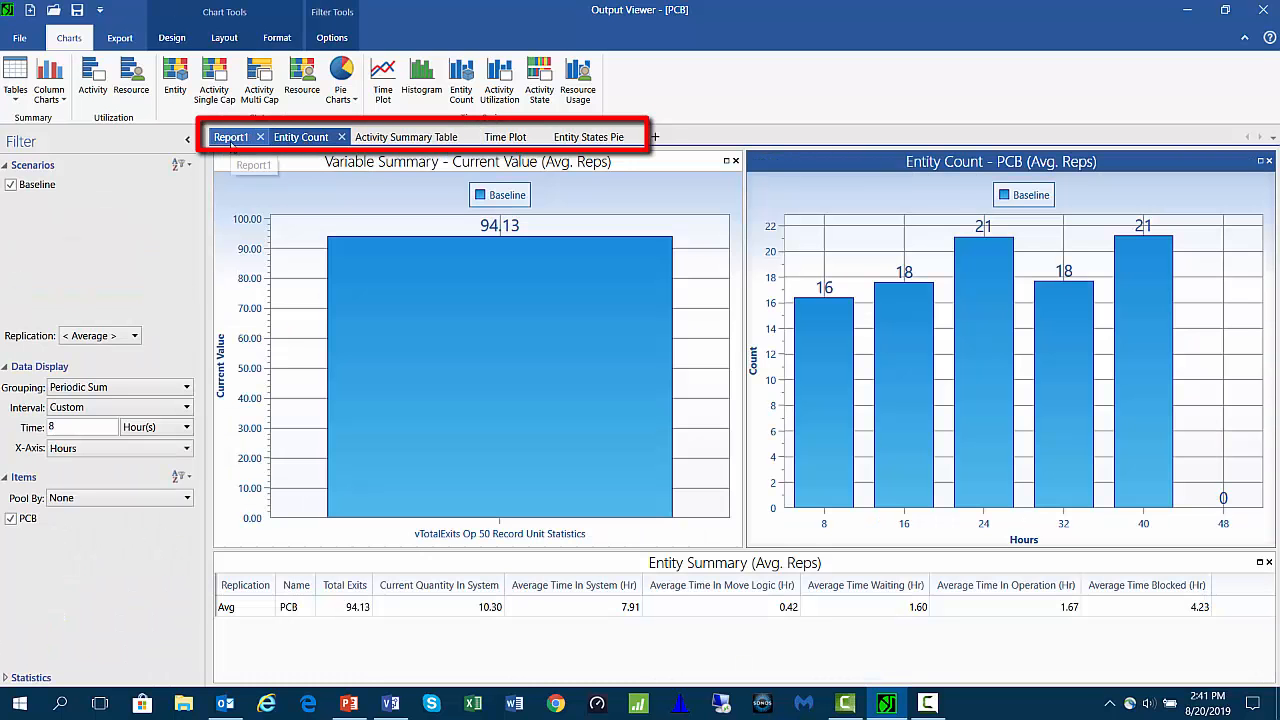
# - Rename the Activity Summary Table report as Act Sum Table and move it to the end of the report order
pyautogui.doubleClick(410, 137)
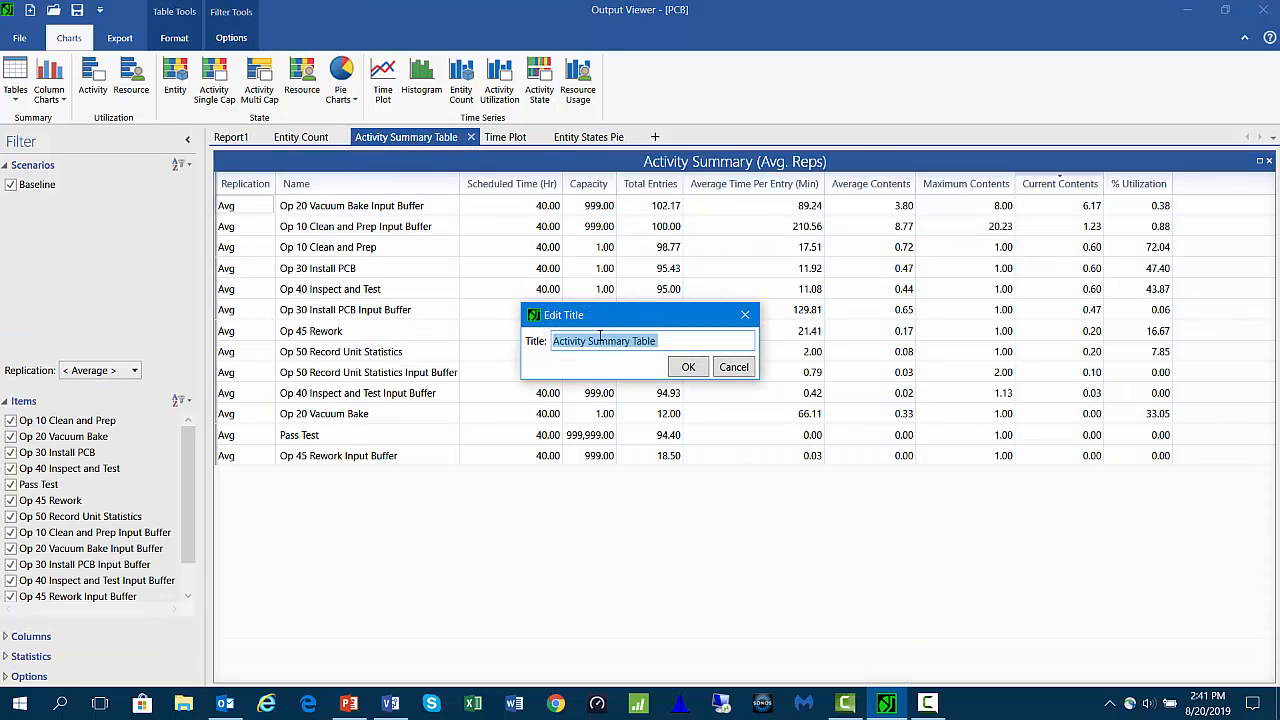
pyautogui.click(586, 343)
pyautogui.press('BackSpace')
pyautogui.press('BackSpace')
pyautogui.press('BackSpace')
pyautogui.press('BackSpace')
pyautogui.press('BackSpace')
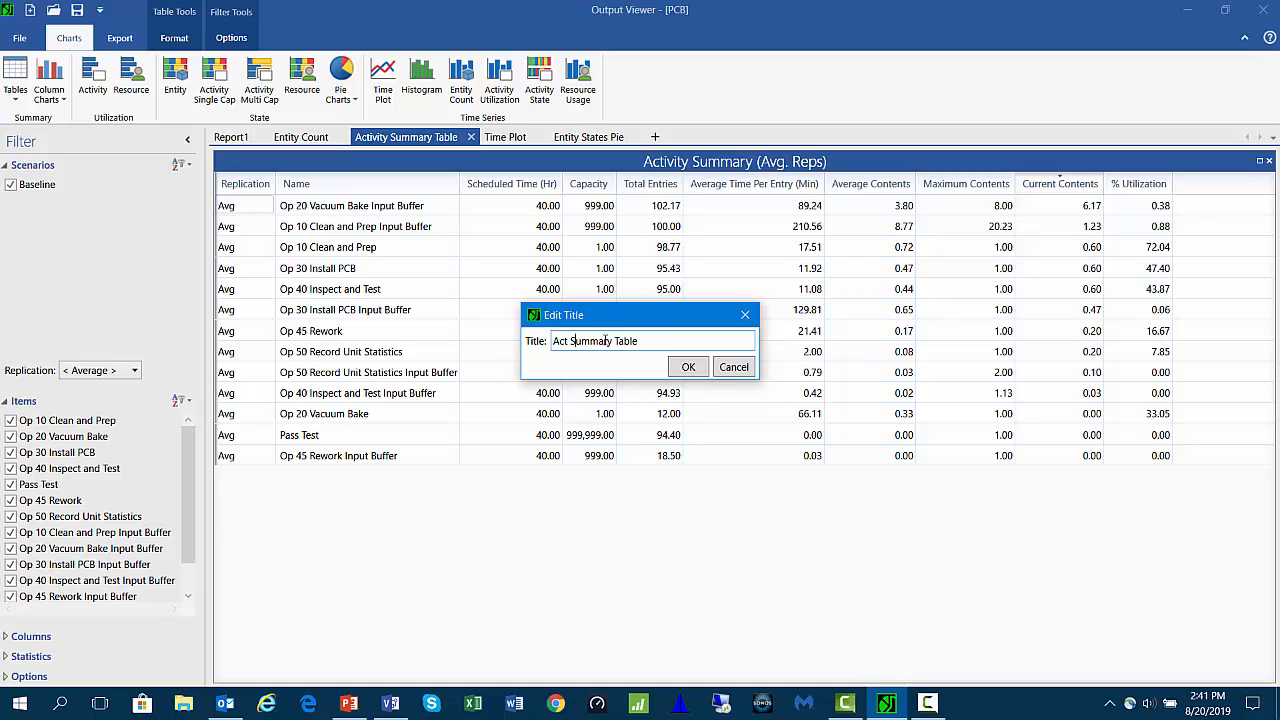
pyautogui.press('BackSpace')
pyautogui.press('BackSpace')
pyautogui.press('BackSpace')
pyautogui.press('BackSpace')
pyautogui.click(686, 368)
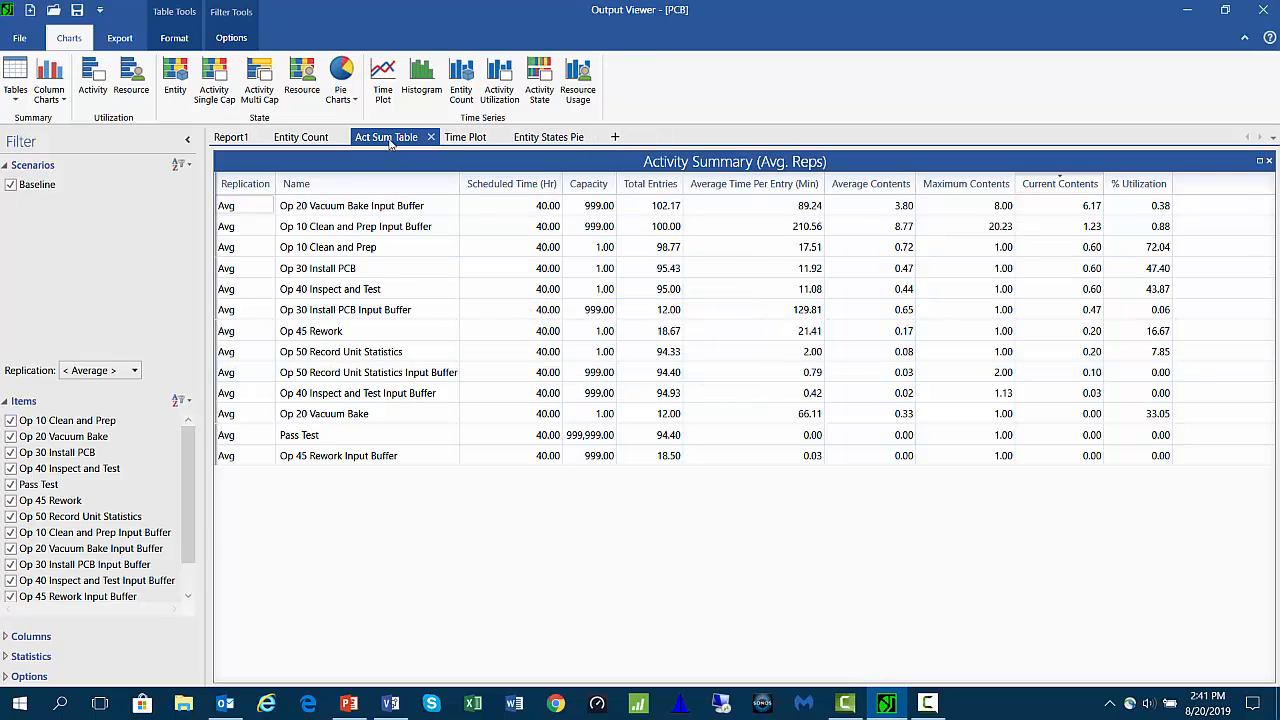
pyautogui.moveTo(397, 140); pyautogui.dragTo(575, 143)
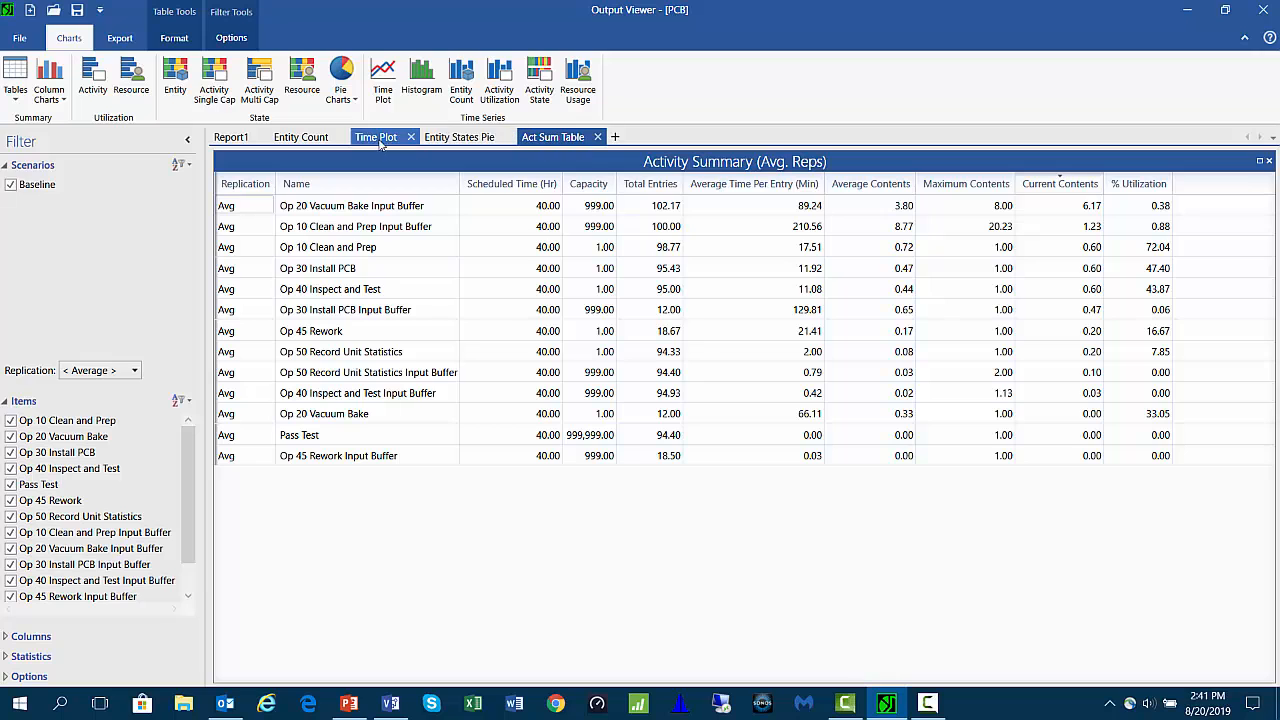
# - Add a Histogram report and close it again
pyautogui.click(421, 82)
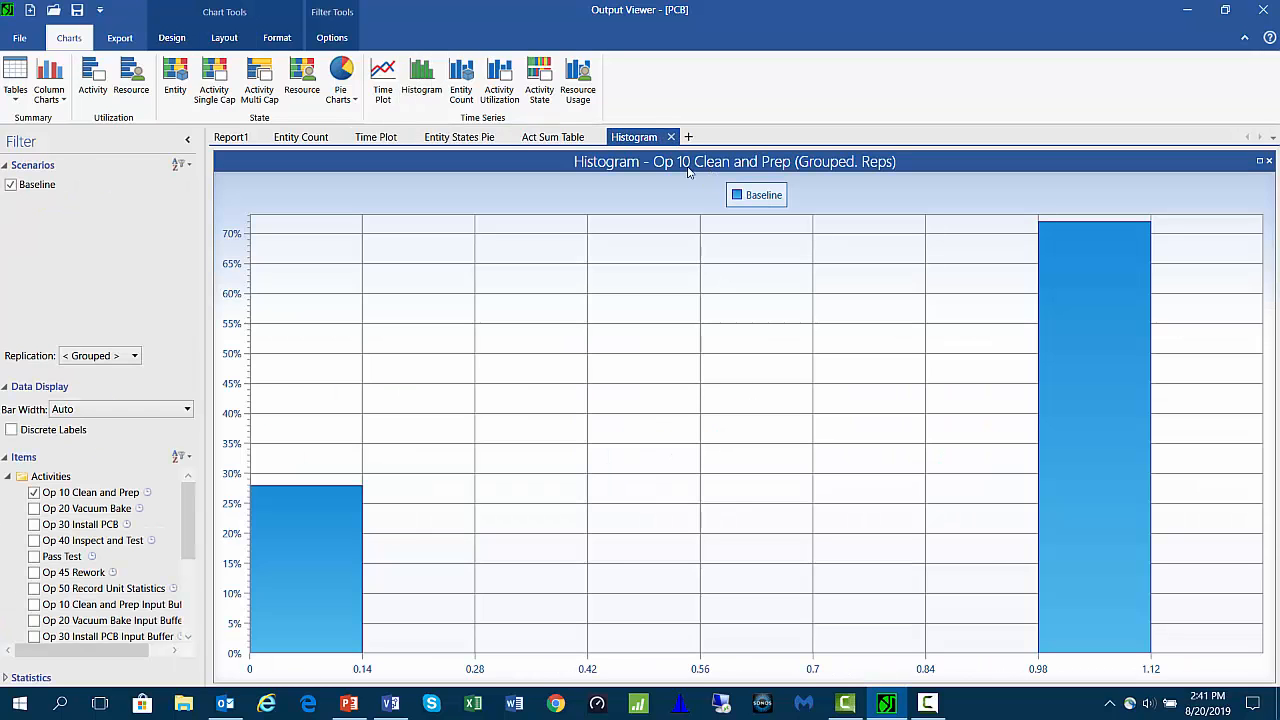
pyautogui.click(671, 137)
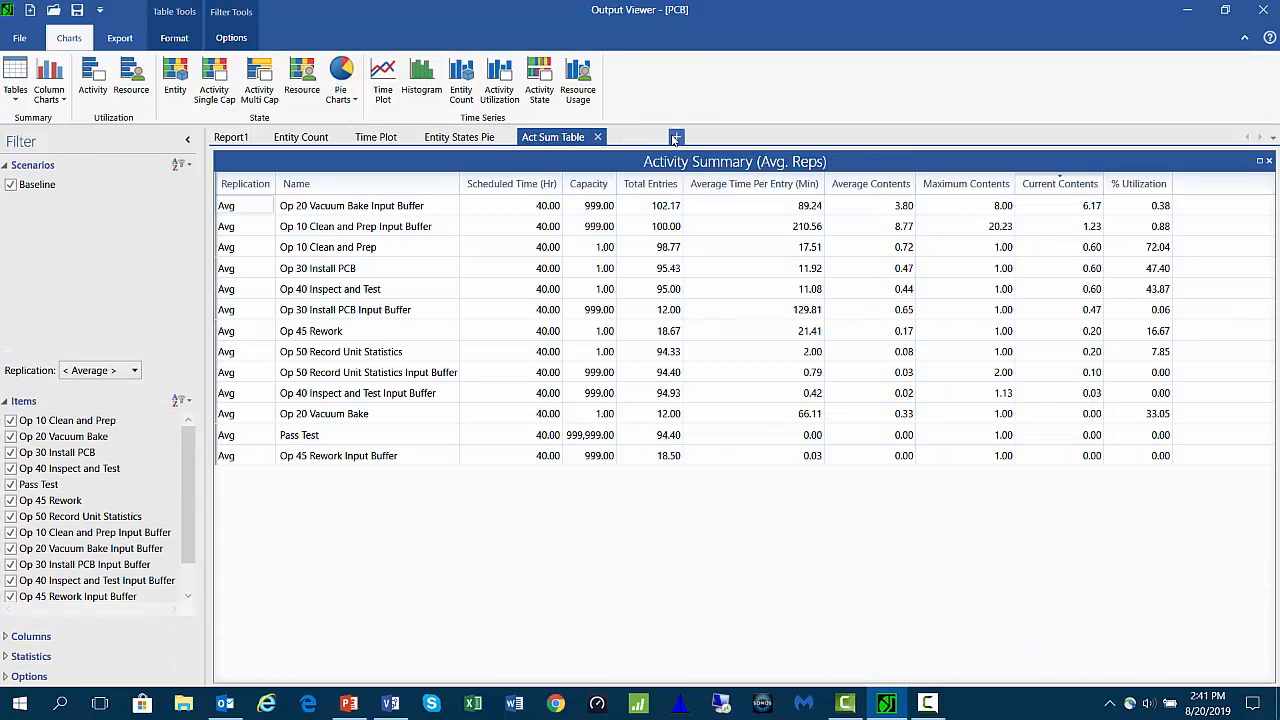
# - Review the Entity Count, Time Plot, Entity States Pie, Act Sum Table and Report1 reports in turn
pyautogui.click(303, 139)
pyautogui.click(376, 140)
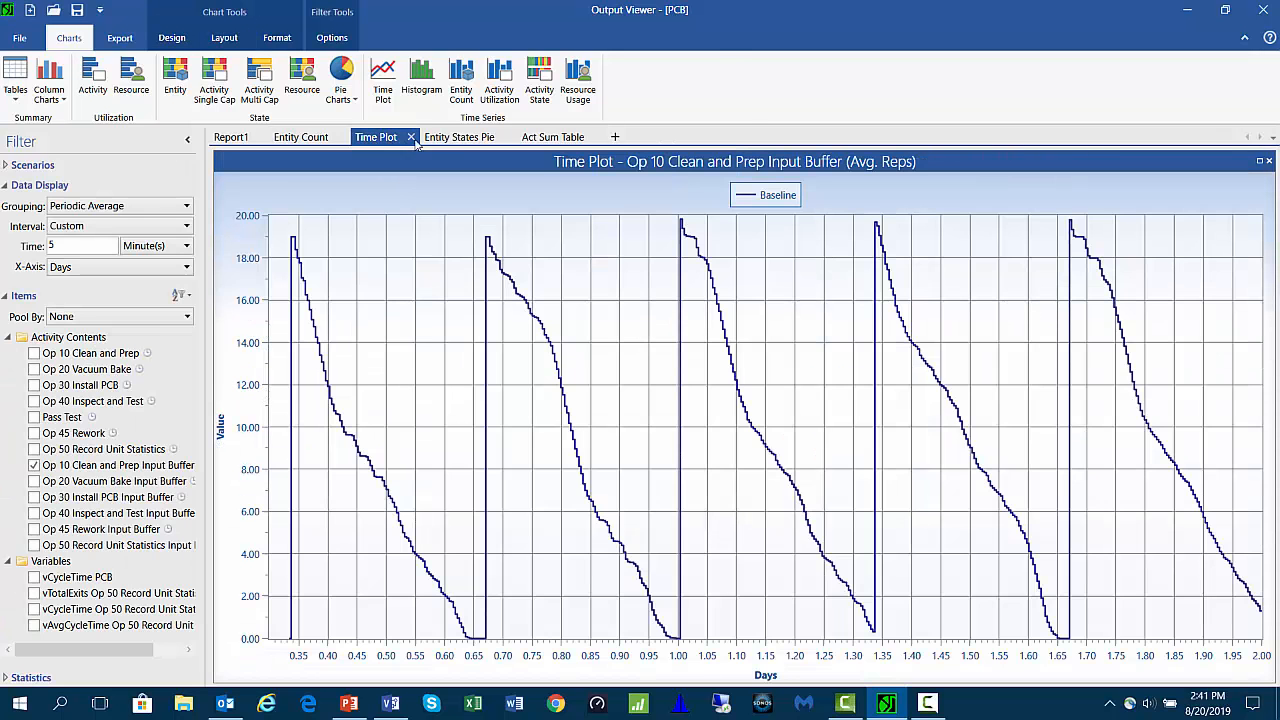
pyautogui.click(459, 139)
pyautogui.click(551, 139)
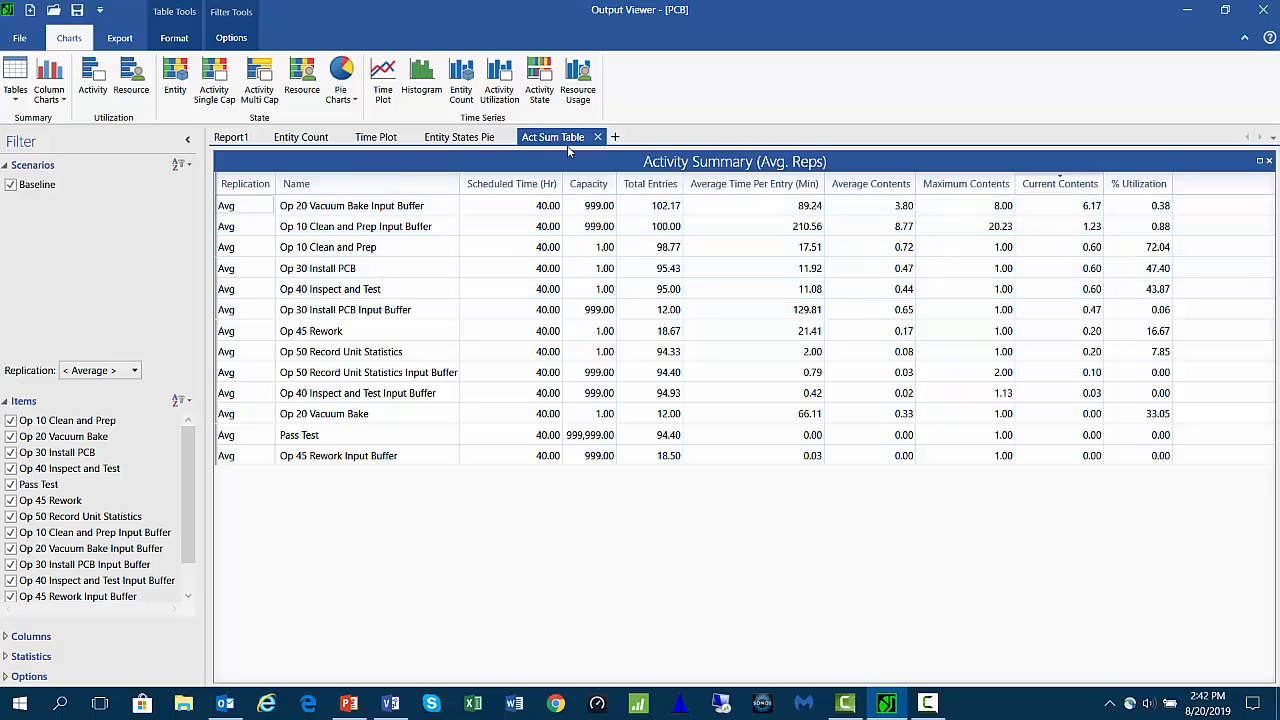
pyautogui.click(232, 138)
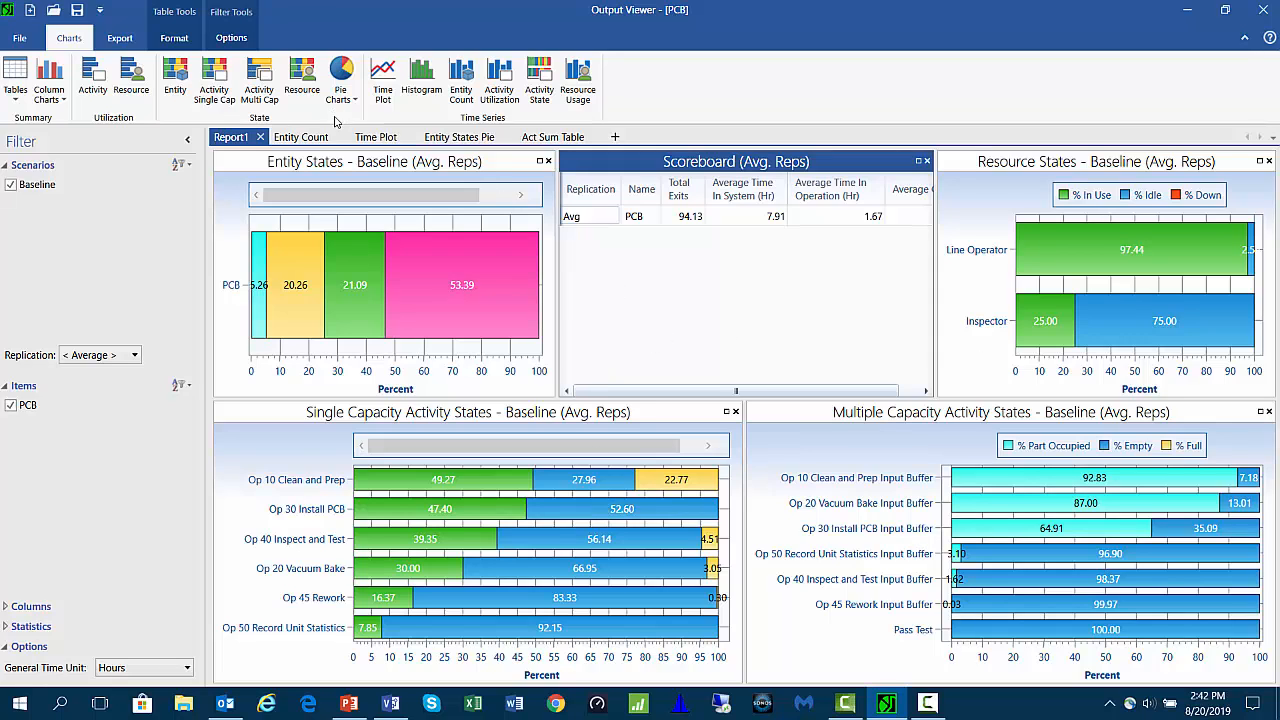
pyautogui.click(377, 138)
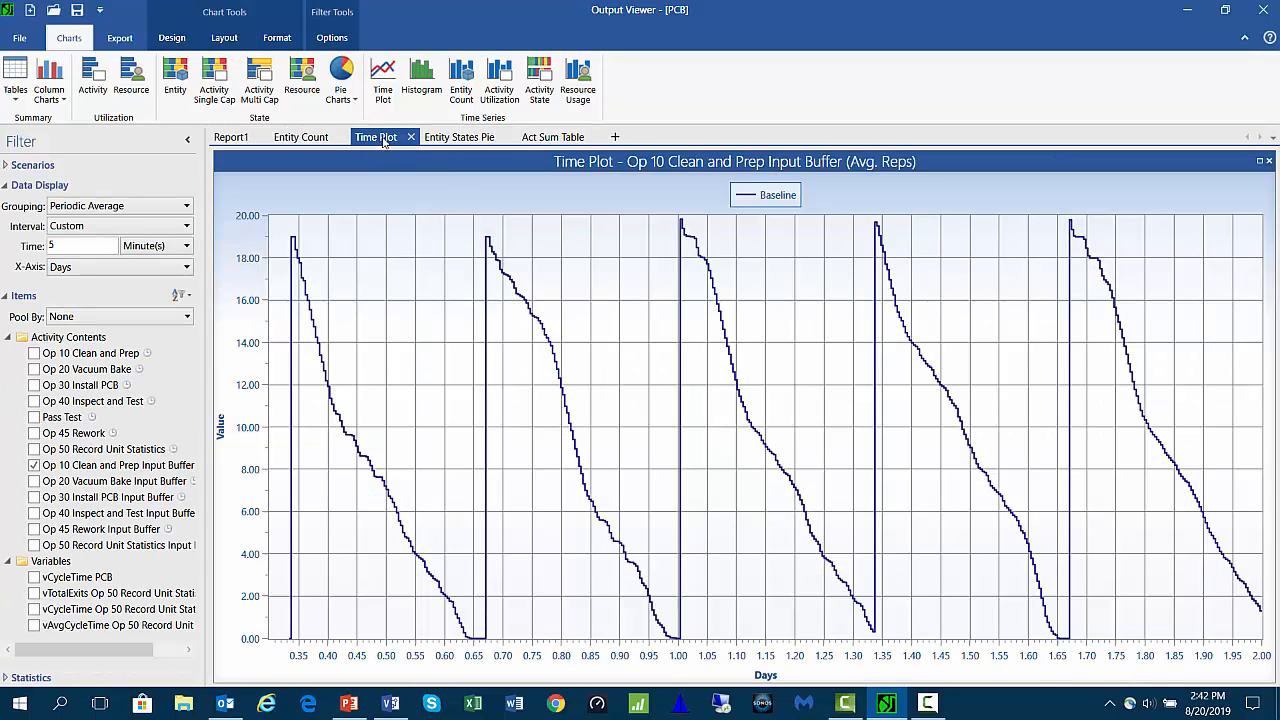
# - Copy a picture of the Entity States Pie chart to the clipboard
pyautogui.click(440, 138)
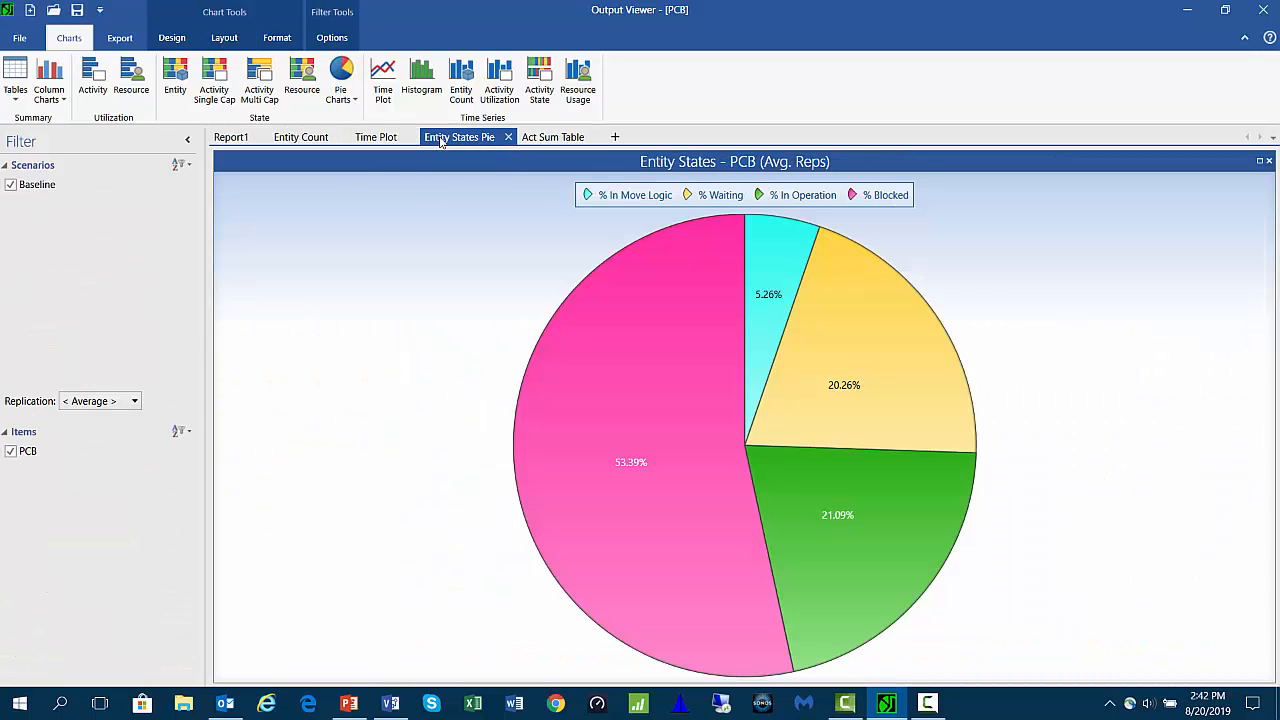
pyautogui.click(124, 42)
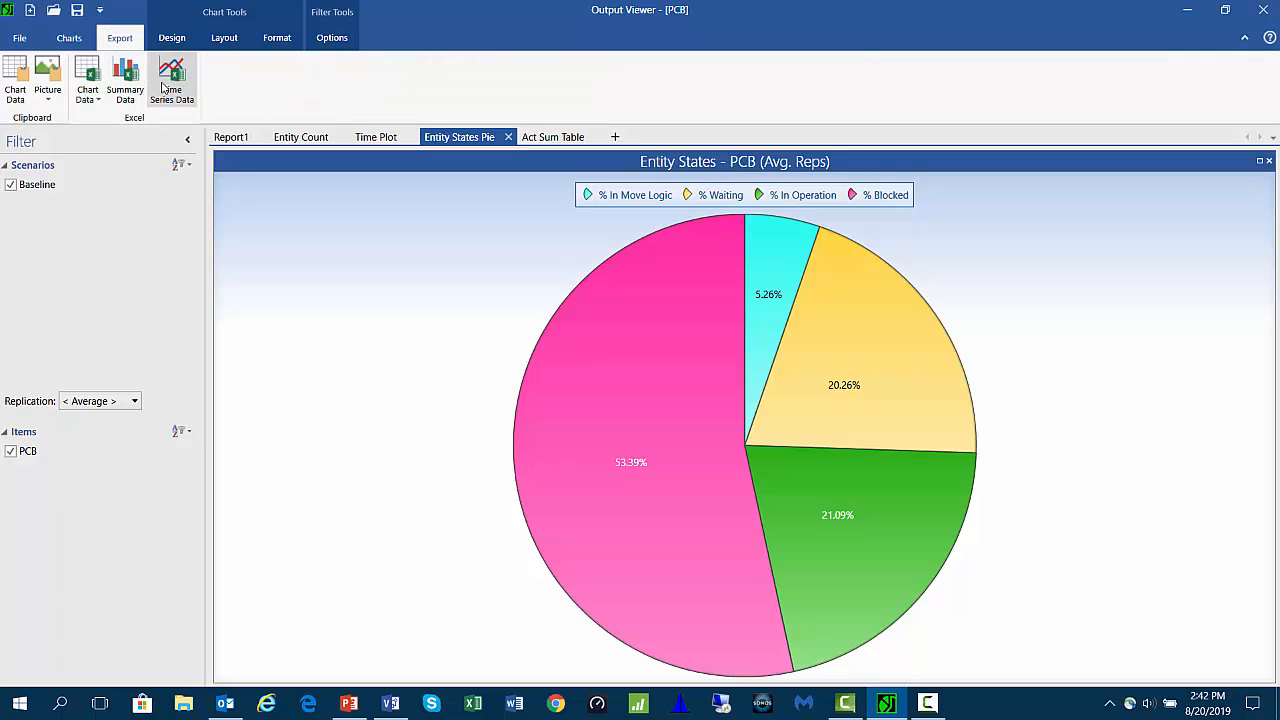
pyautogui.click(50, 96)
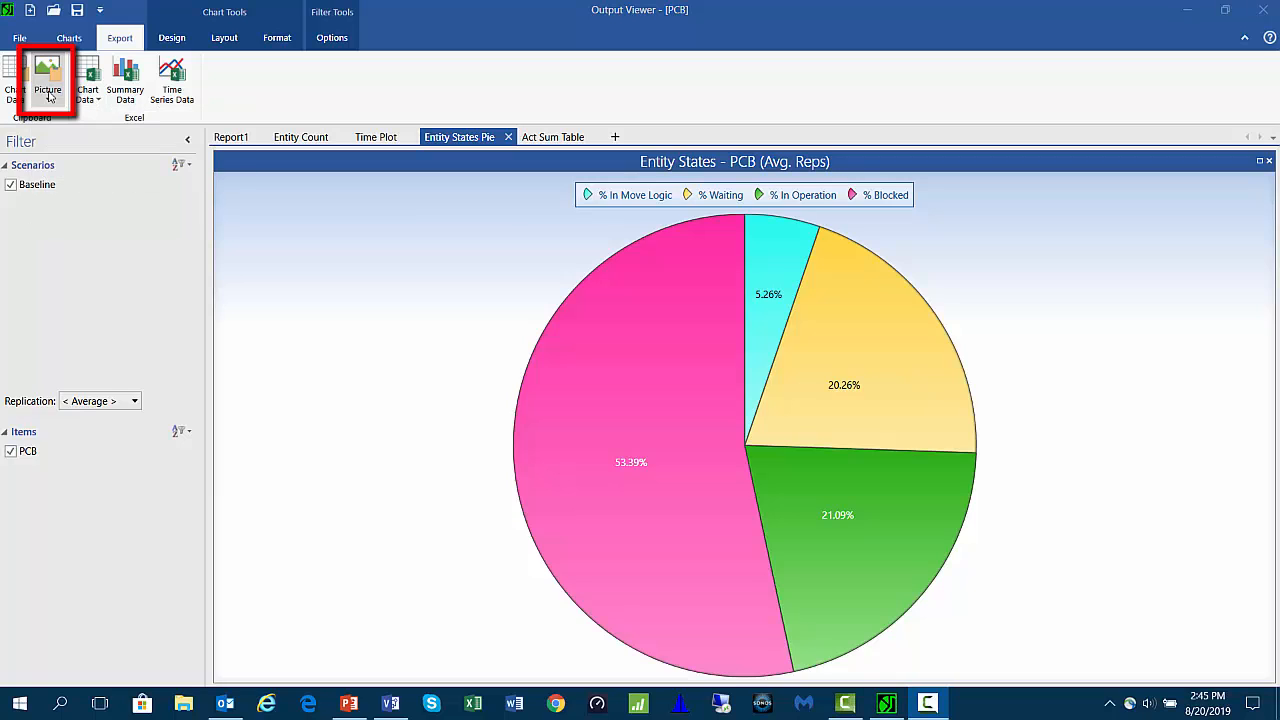
pyautogui.click(50, 96)
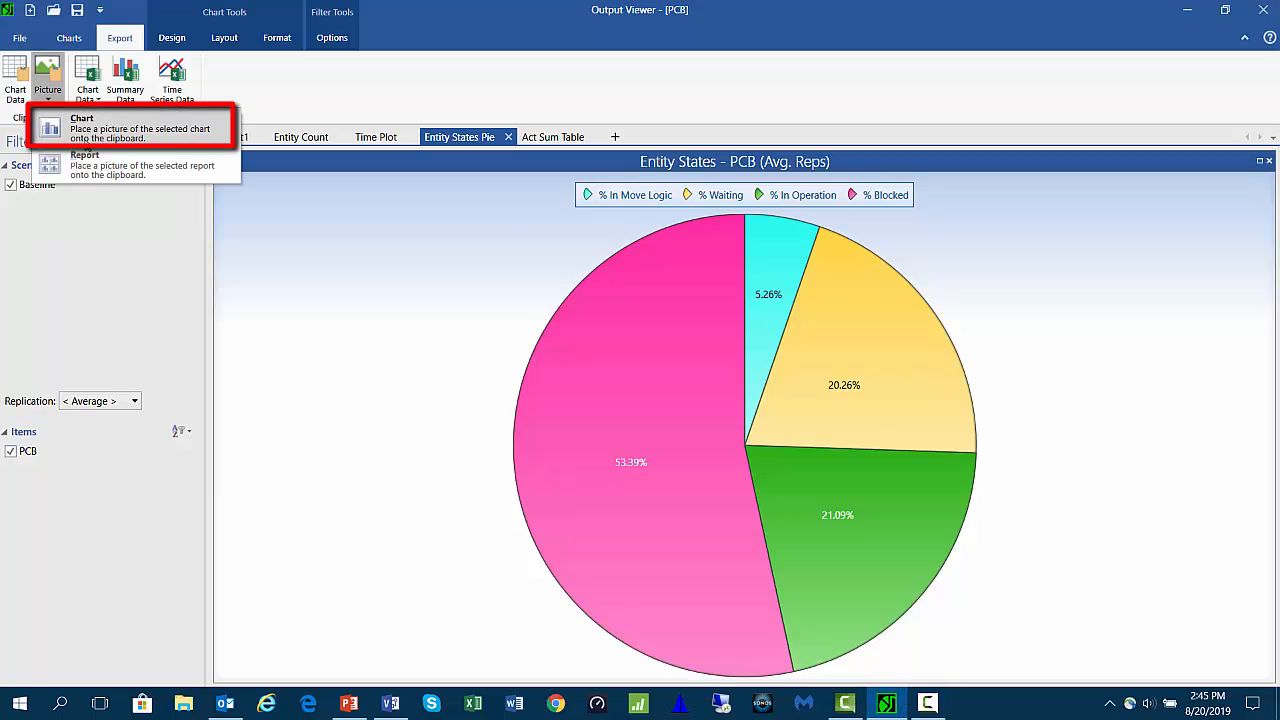
pyautogui.click(97, 133)
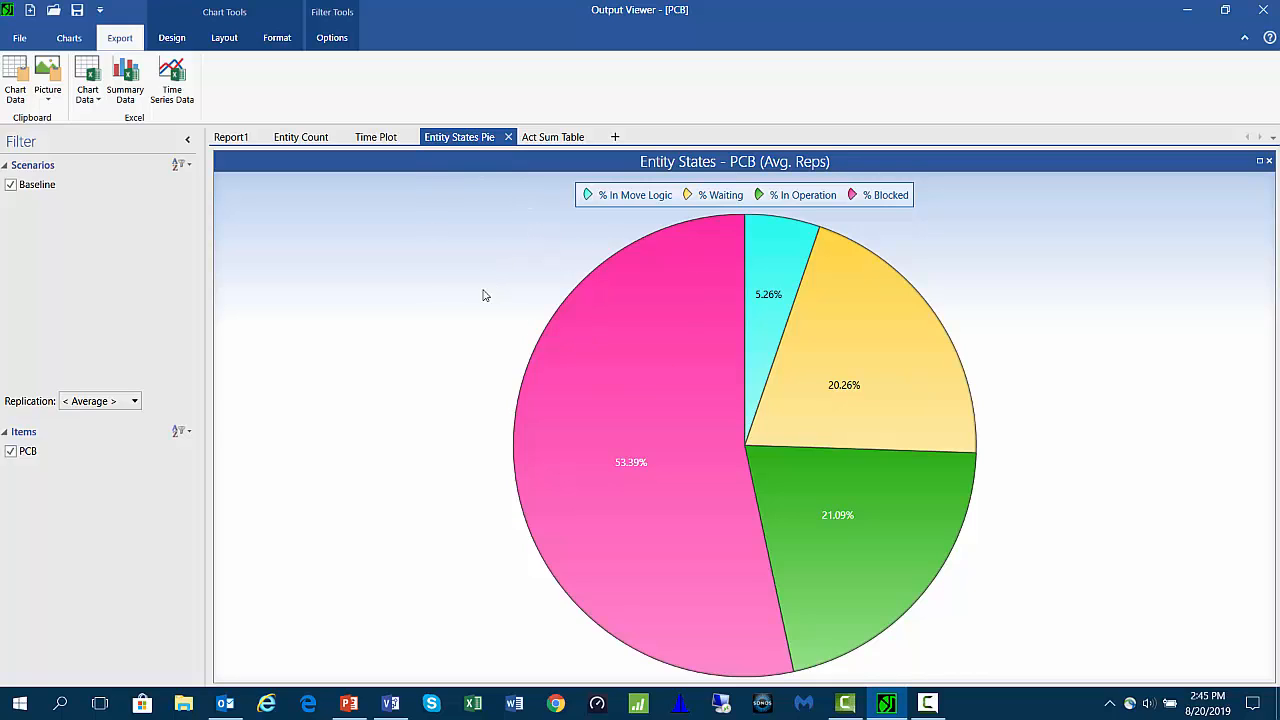
# - Export the Baseline time series of vCycleTime Op 50 Record Unit Statistics to PCB.xlsx and open the exported workbook in Excel
pyautogui.click(174, 90)
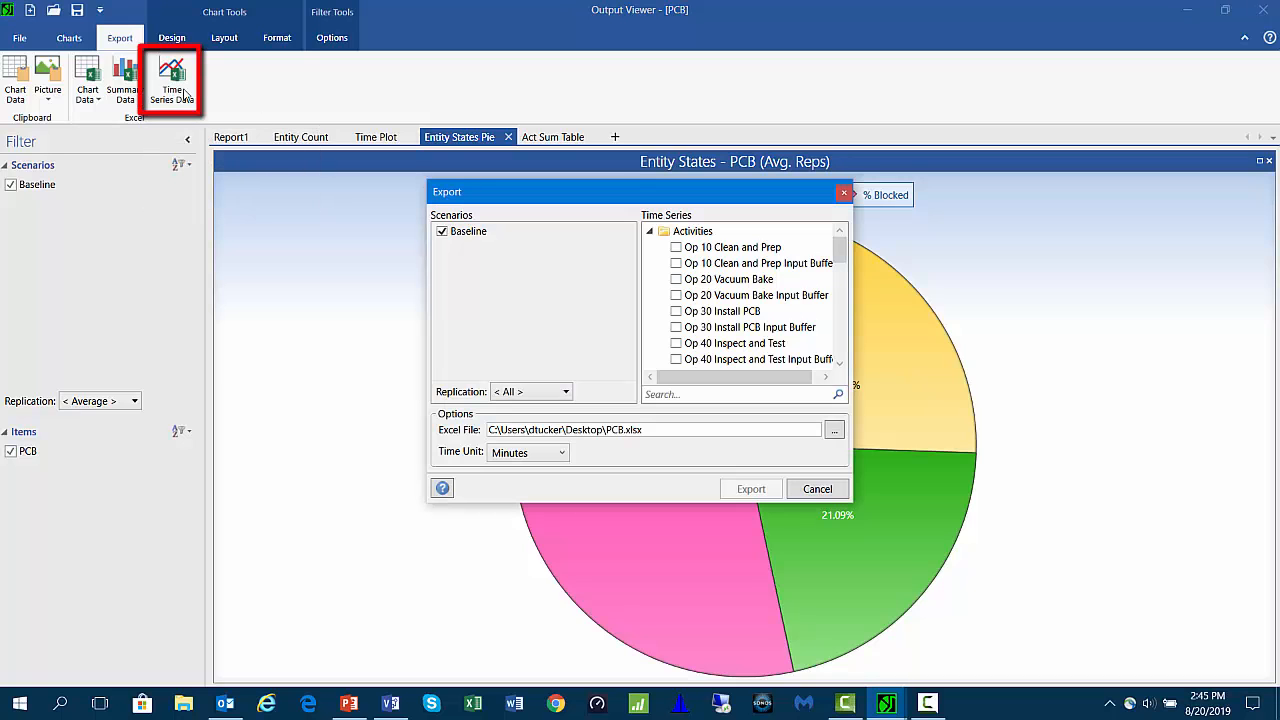
pyautogui.moveTo(612, 202); pyautogui.dragTo(566, 80)
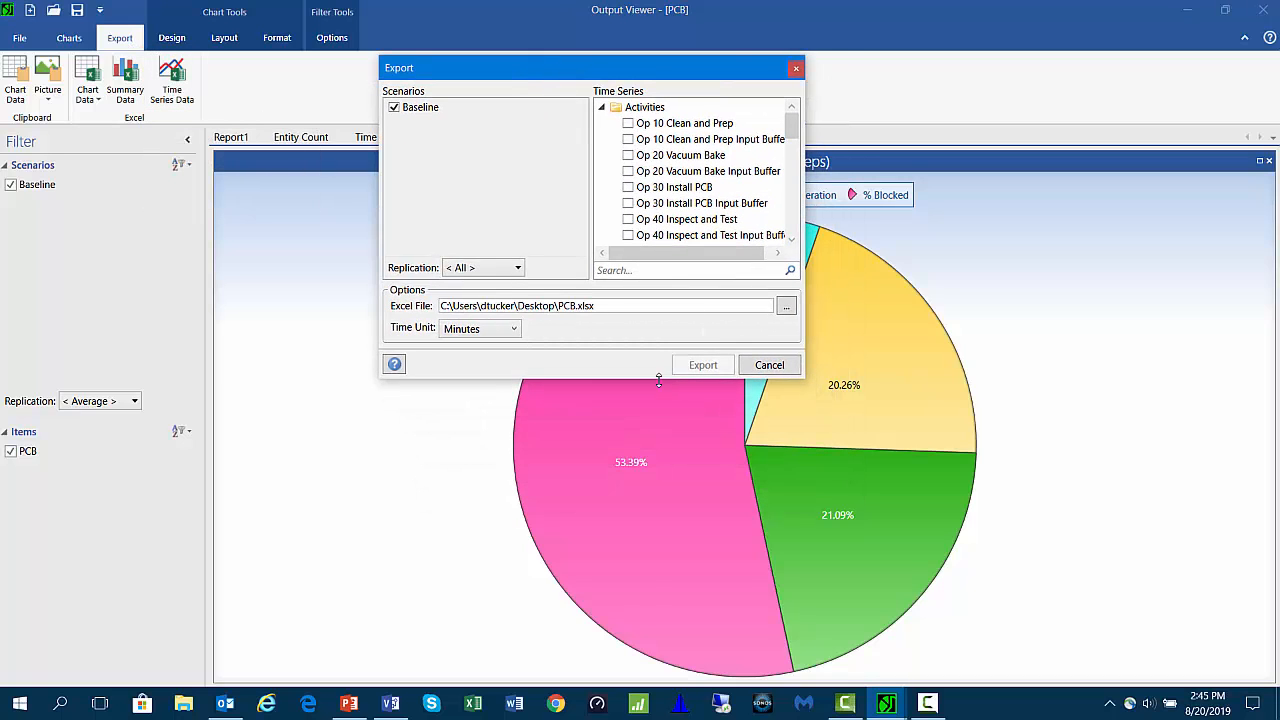
pyautogui.moveTo(656, 382); pyautogui.dragTo(660, 597)
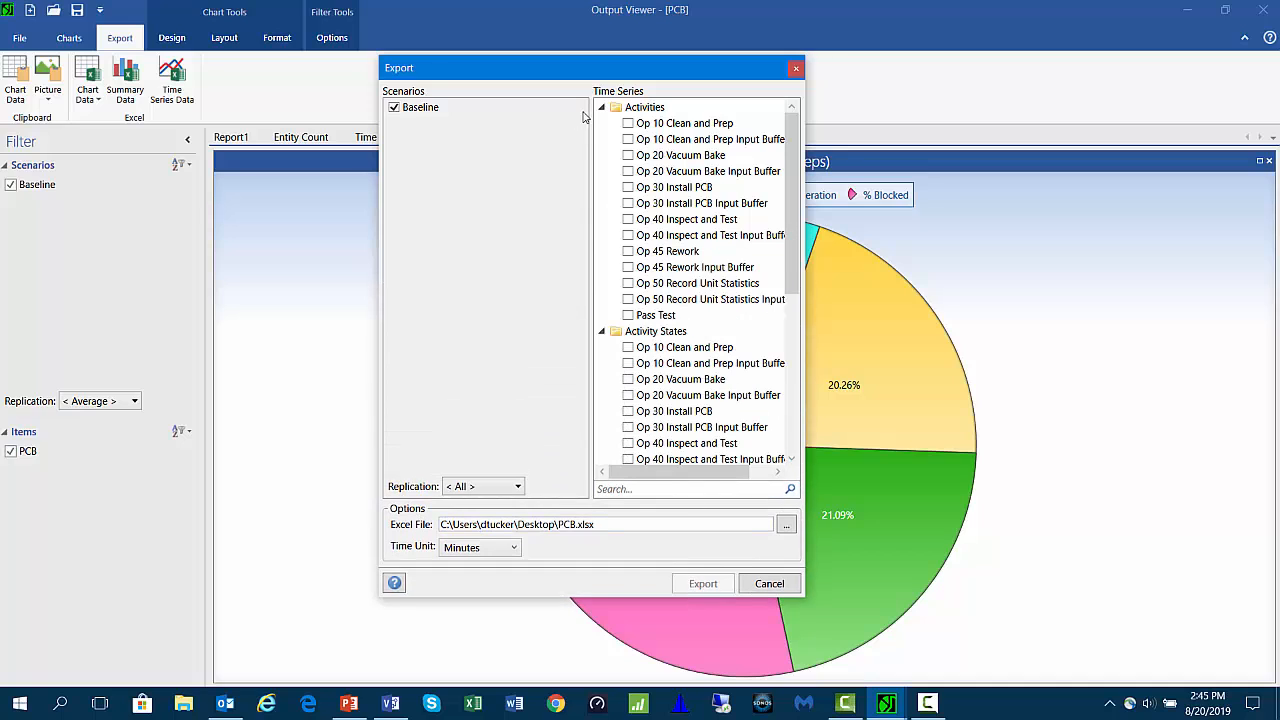
pyautogui.click(603, 108)
pyautogui.click(603, 124)
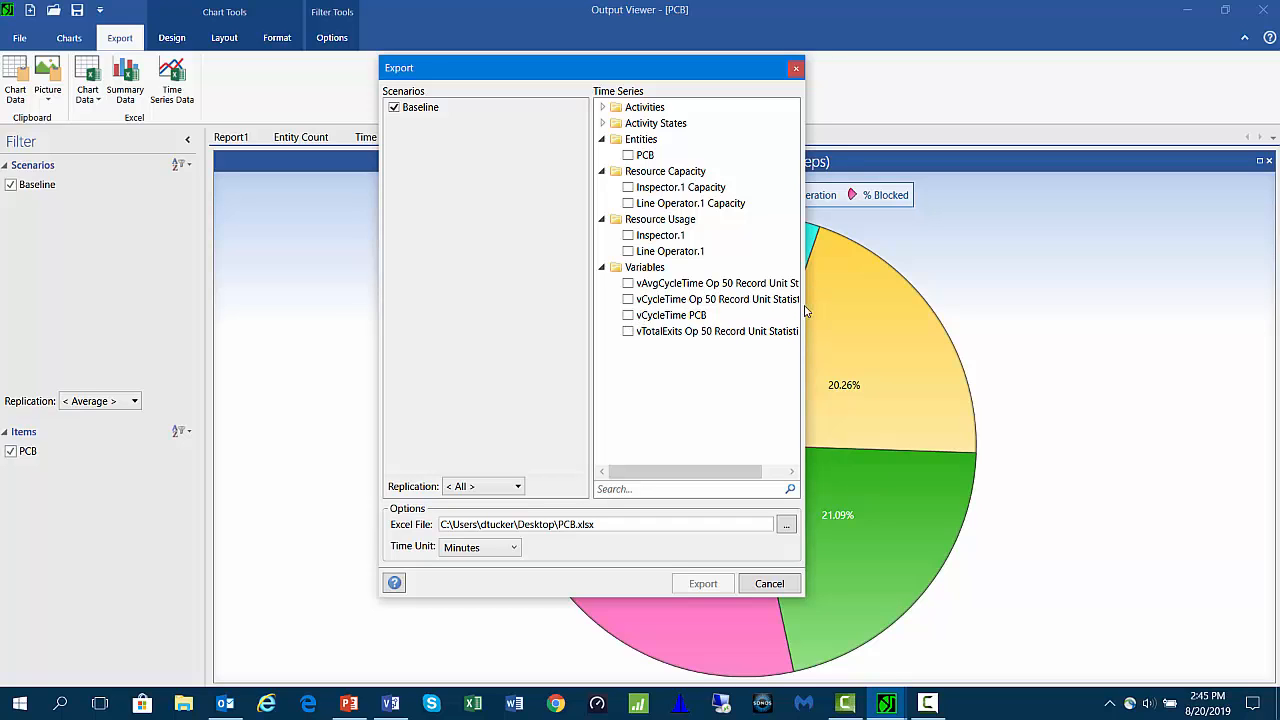
pyautogui.moveTo(807, 305); pyautogui.dragTo(916, 302)
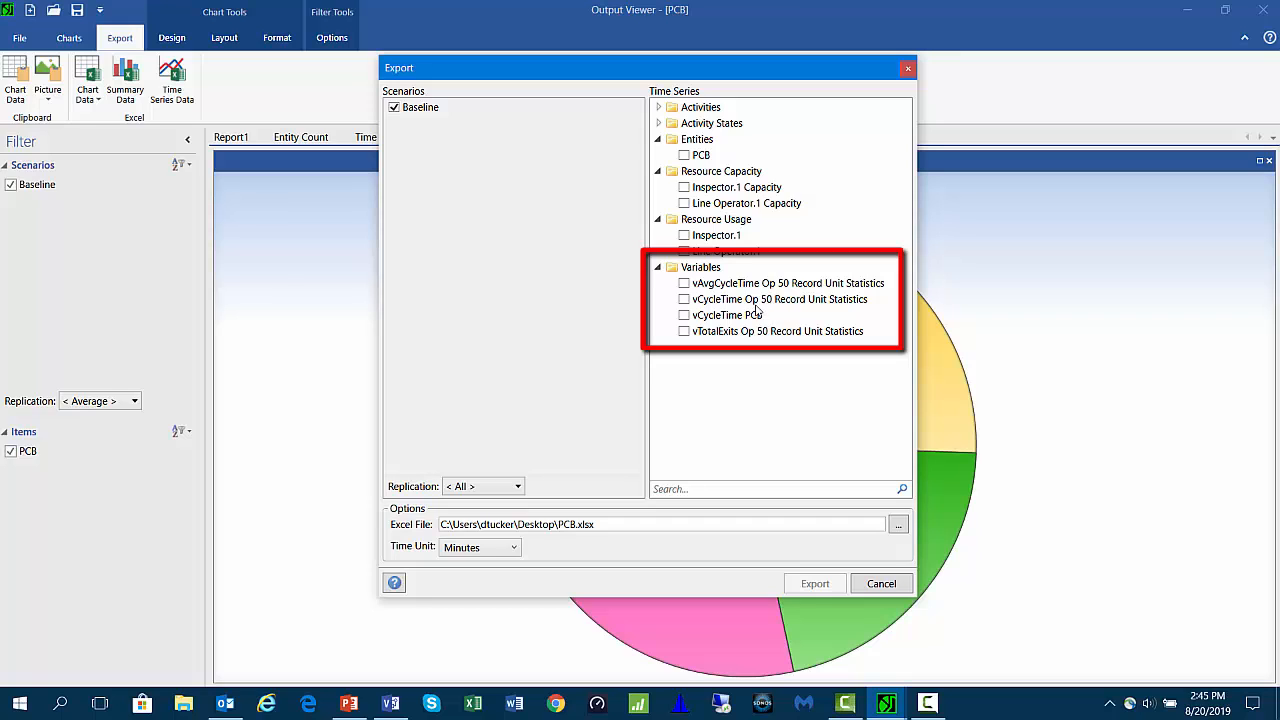
pyautogui.click(684, 299)
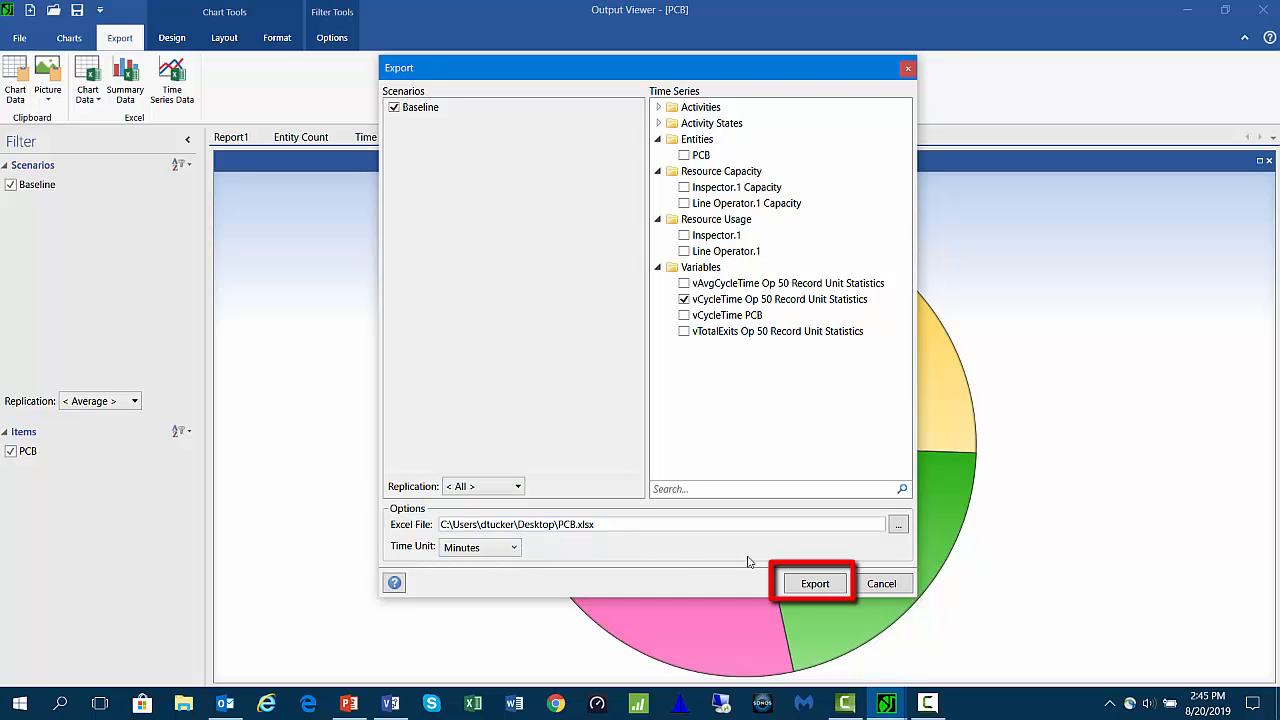
pyautogui.click(814, 586)
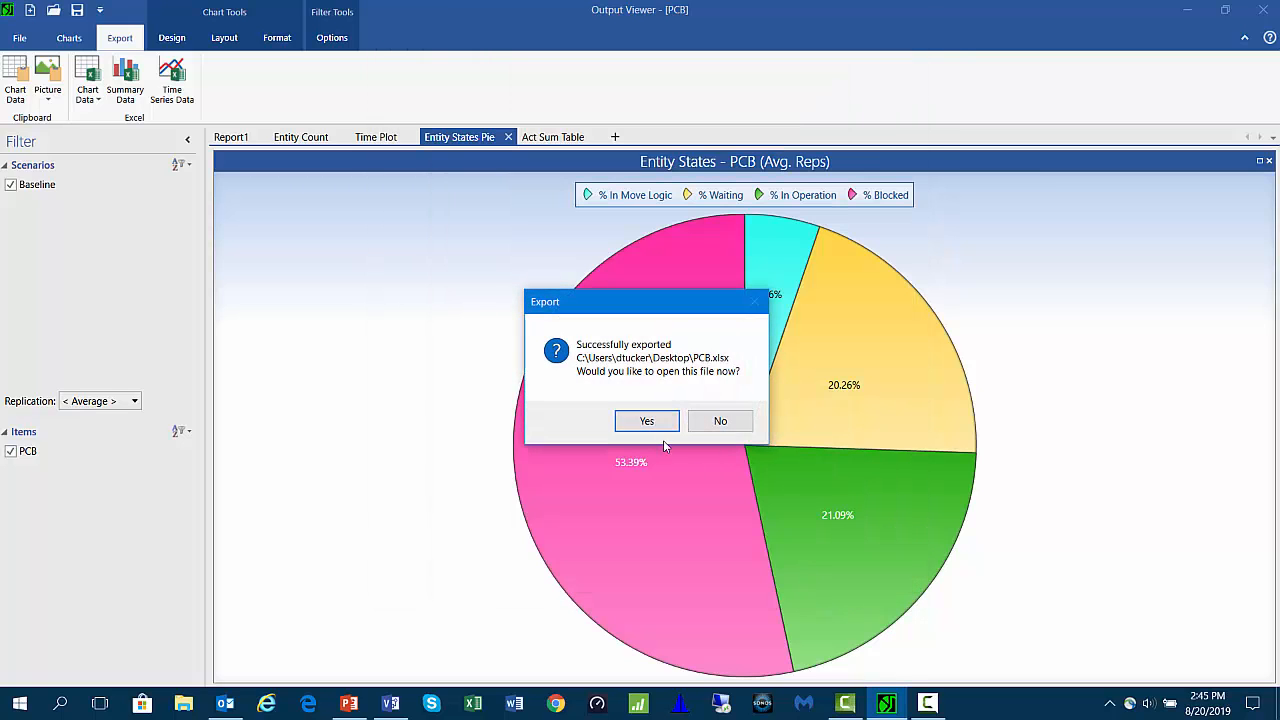
pyautogui.click(645, 421)
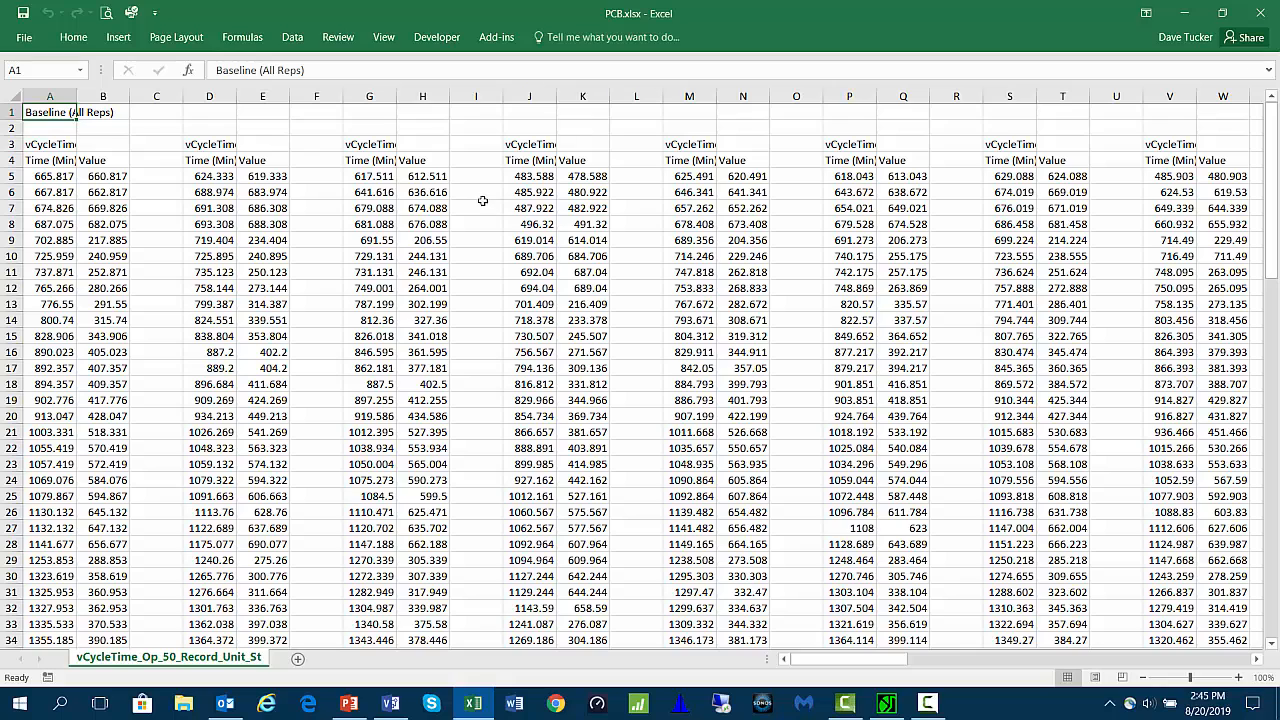
# - Examine the cycle time Value columns of the individual replications in the exported worksheet
pyautogui.click(424, 93)
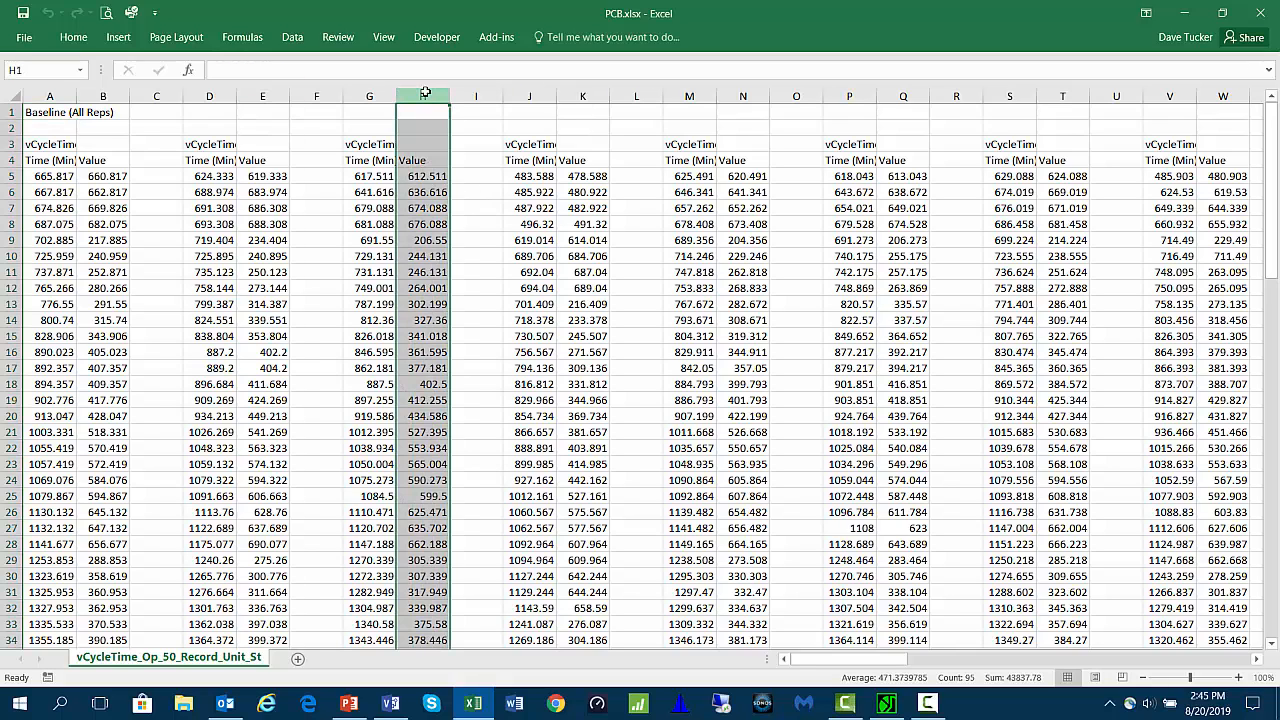
pyautogui.click(264, 94)
pyautogui.click(103, 95)
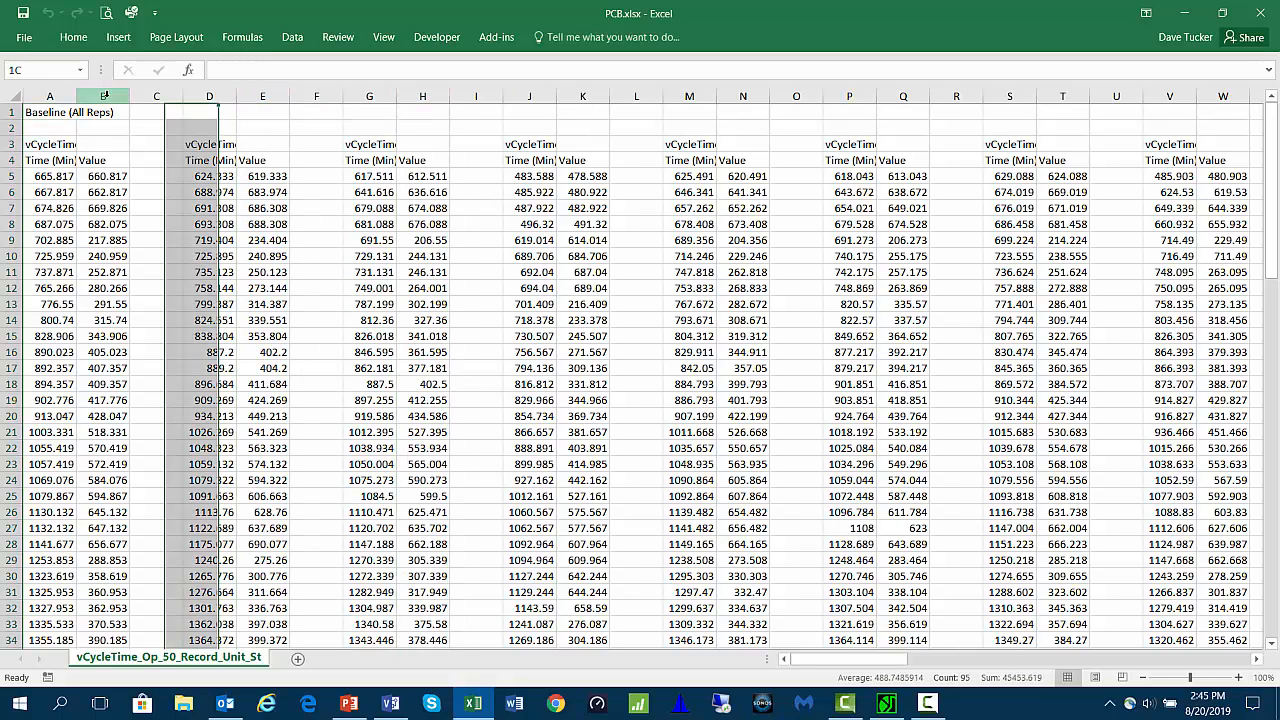
pyautogui.click(590, 94)
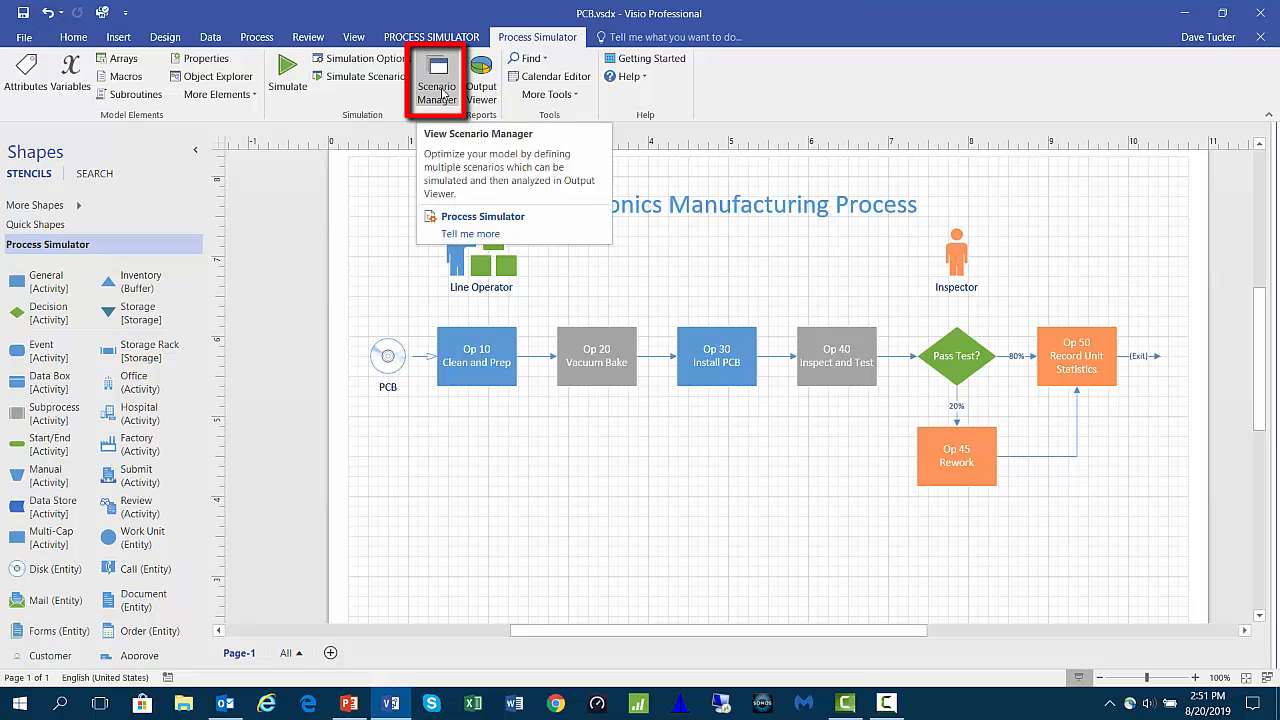
# - Add the periodic arrival quantity of PCB at Op_10_Clean_and_Prep as a Scenario Manager parameter and widen the parameter name column
pyautogui.click(442, 94)
pyautogui.moveTo(538, 90); pyautogui.dragTo(814, 116)
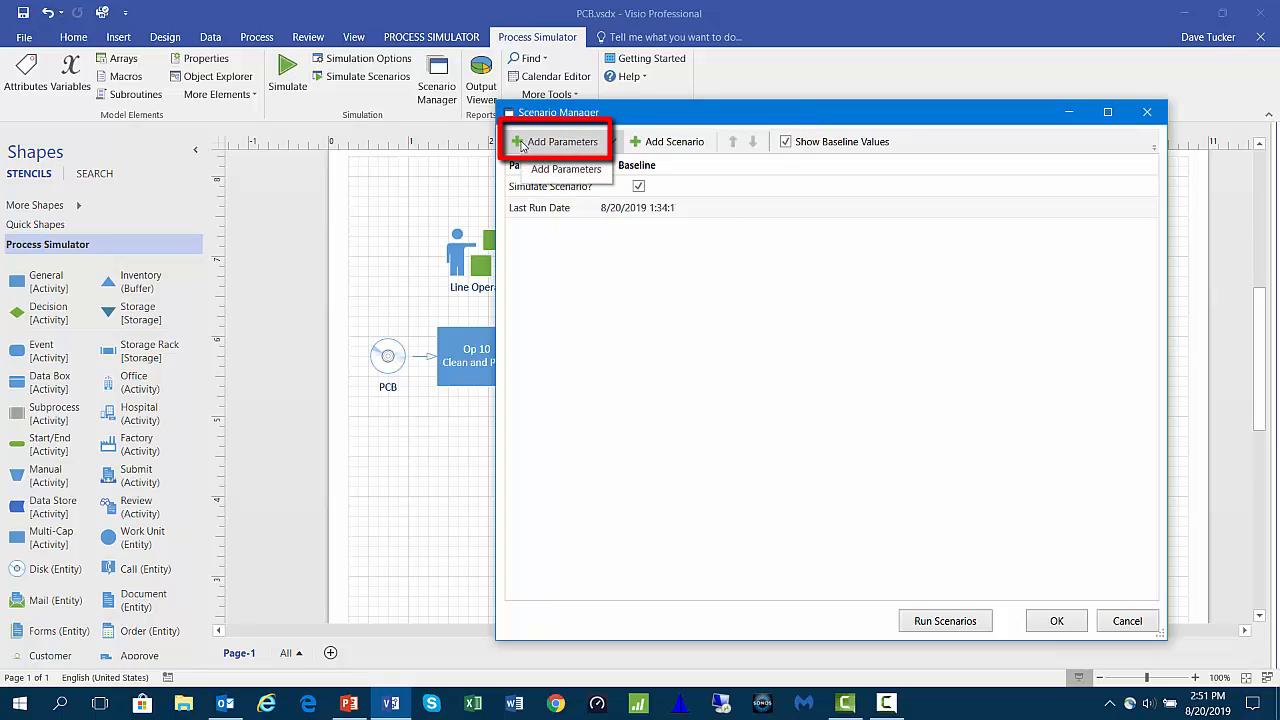
pyautogui.click(521, 146)
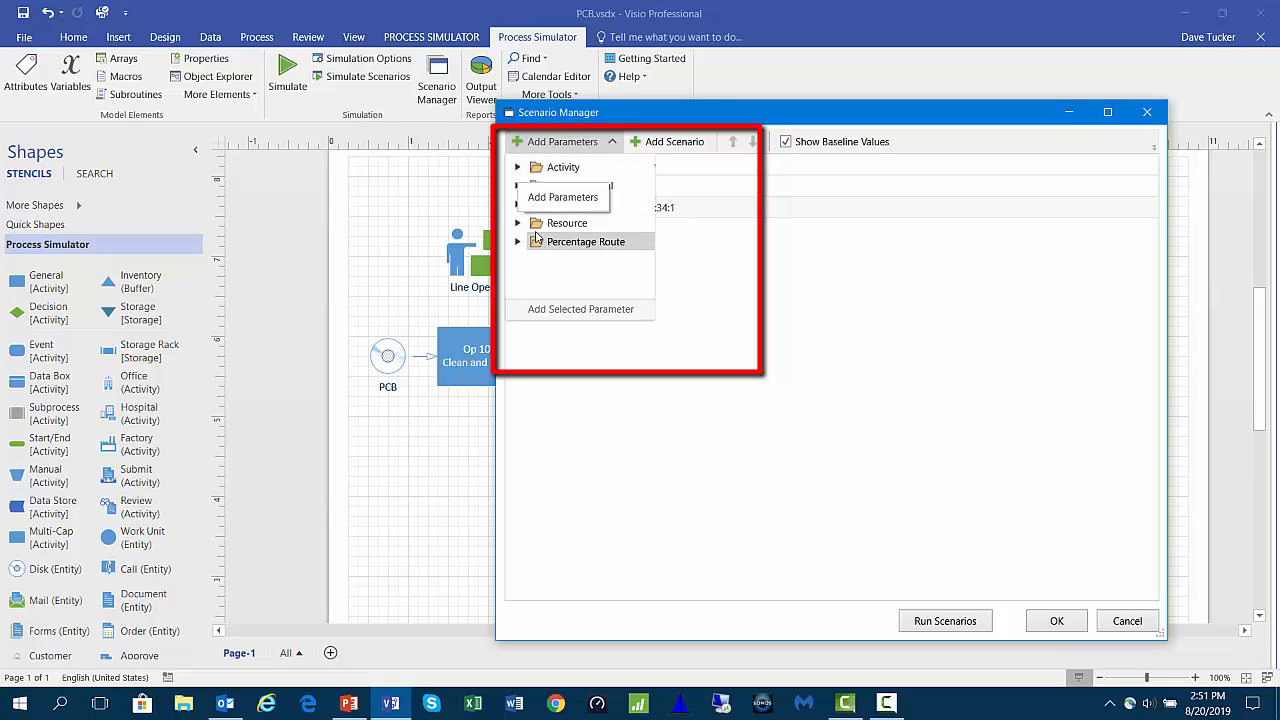
pyautogui.click(518, 186)
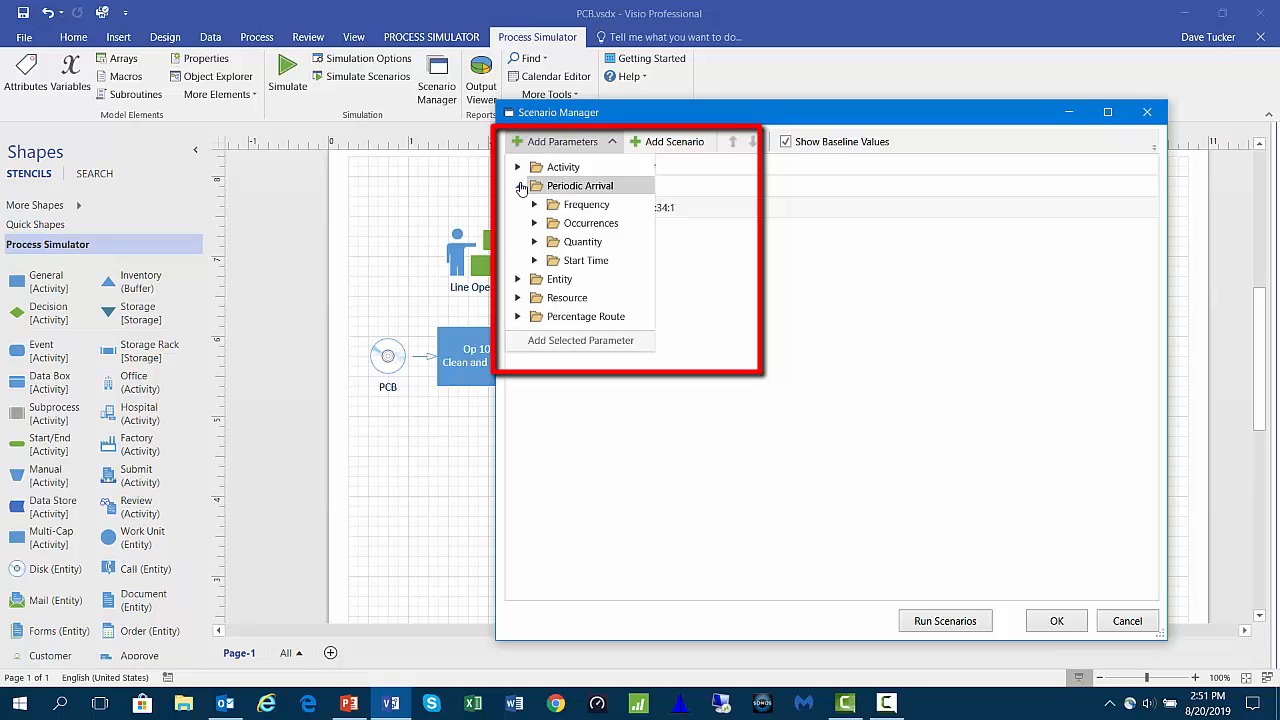
pyautogui.click(534, 242)
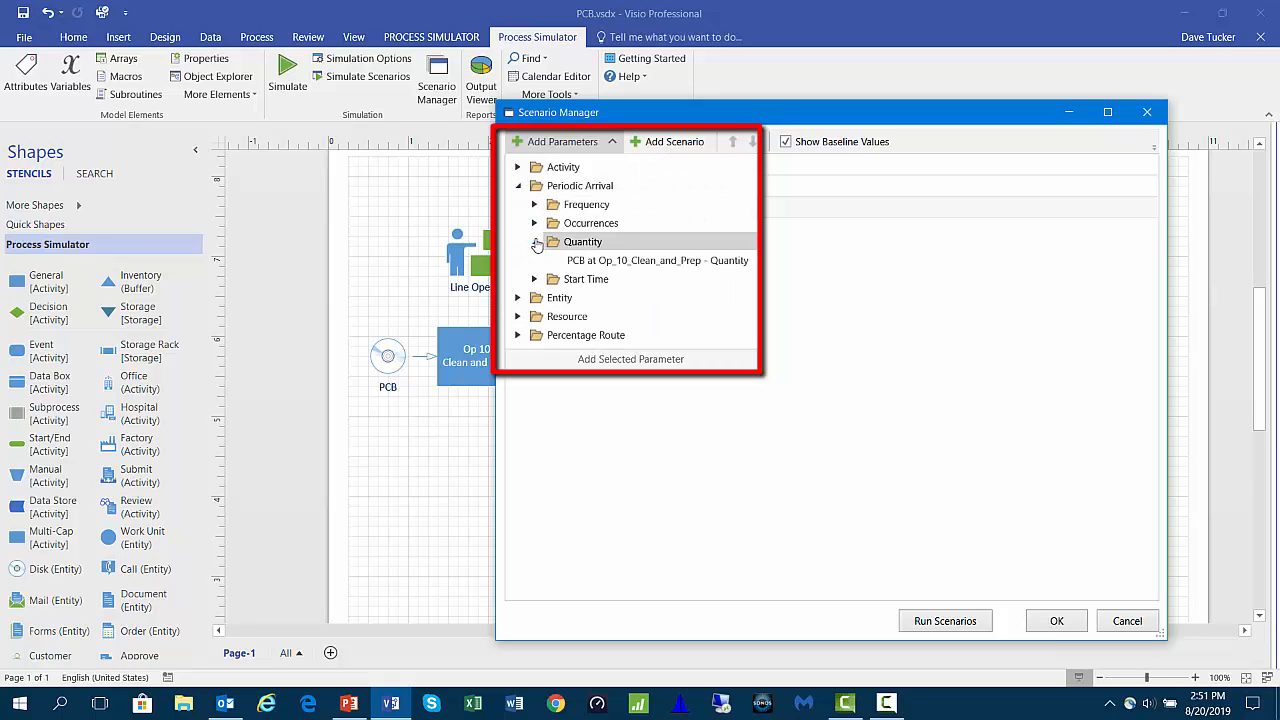
pyautogui.click(585, 263)
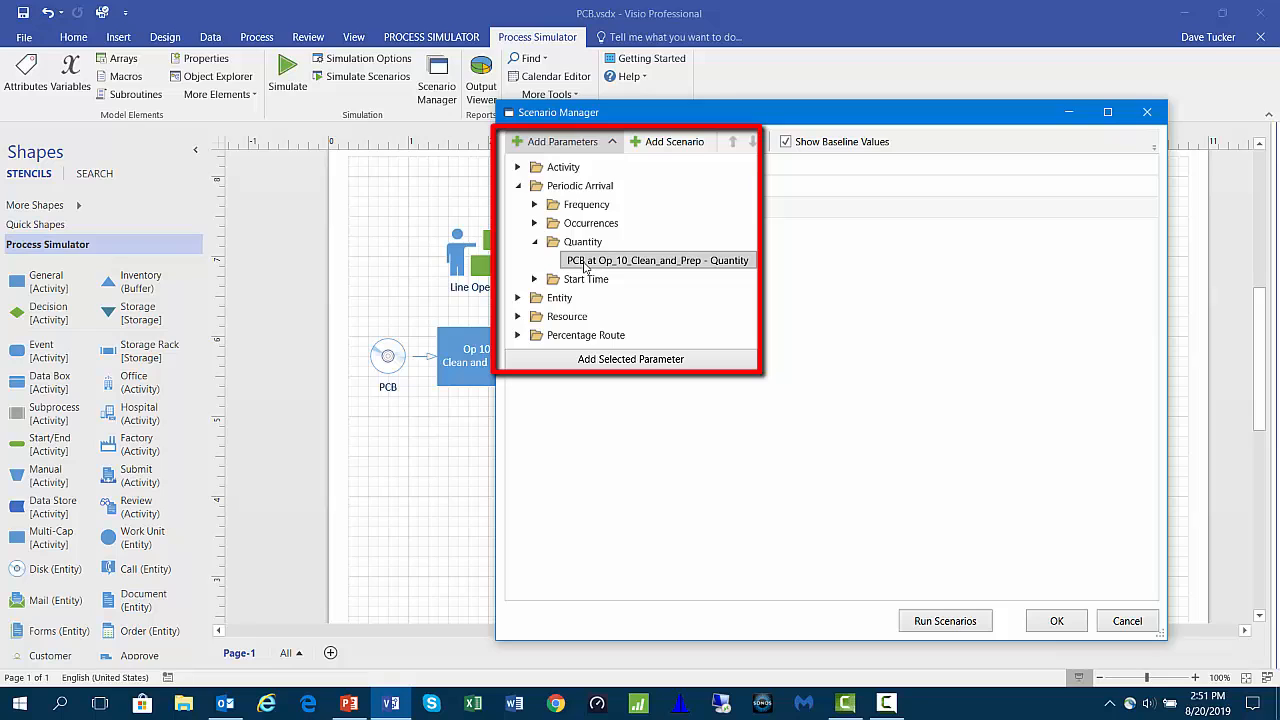
pyautogui.doubleClick(637, 265)
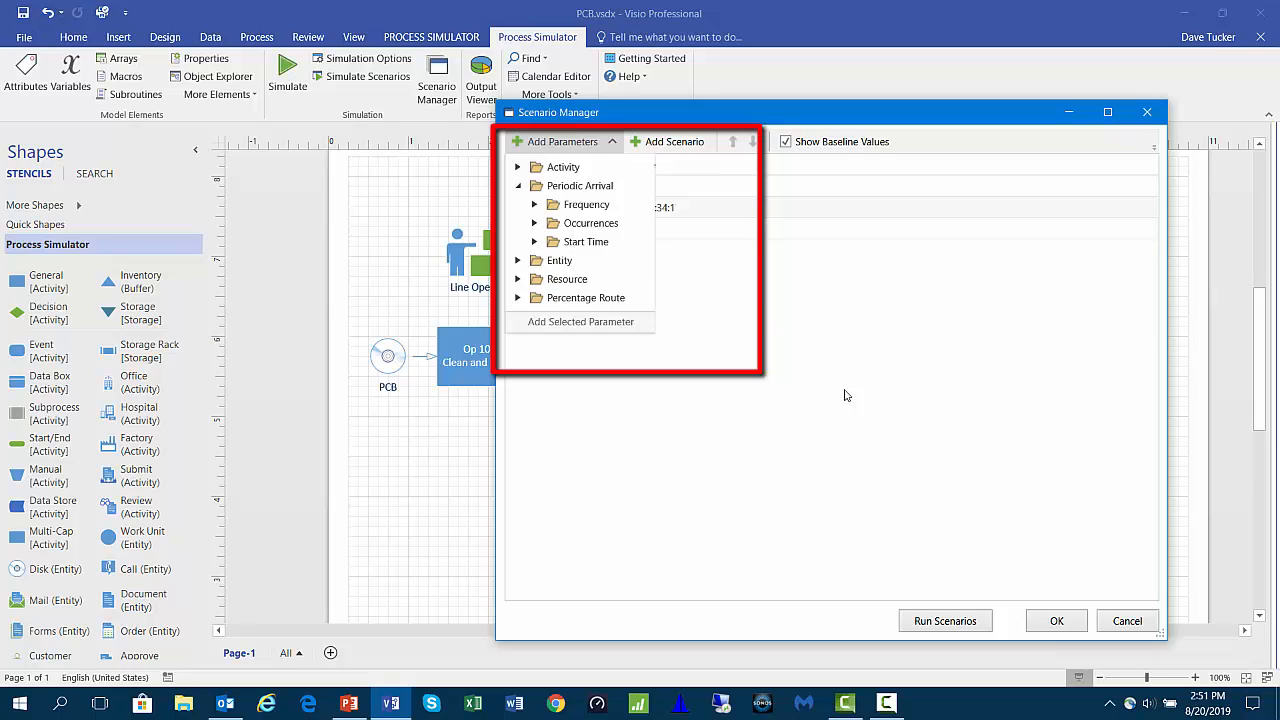
pyautogui.click(958, 530)
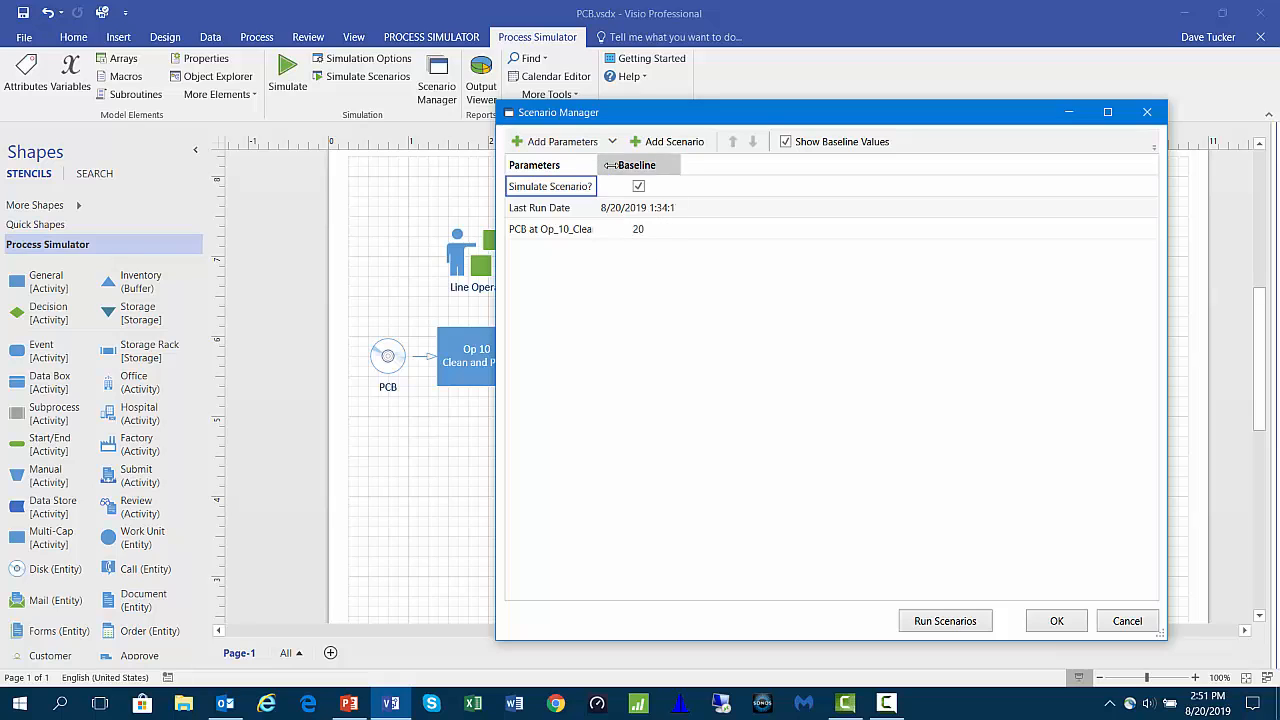
pyautogui.moveTo(608, 165); pyautogui.dragTo(644, 165)
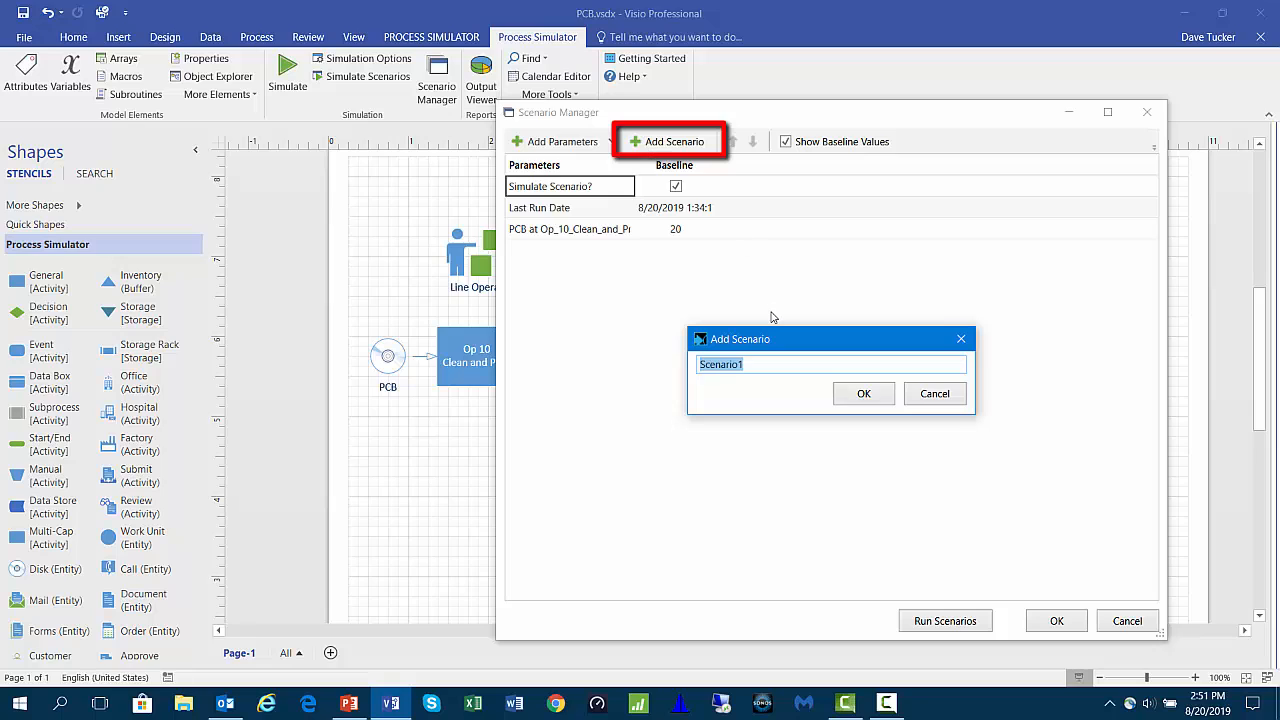
# - Add a new scenario named 35 day
pyautogui.write('35 d')
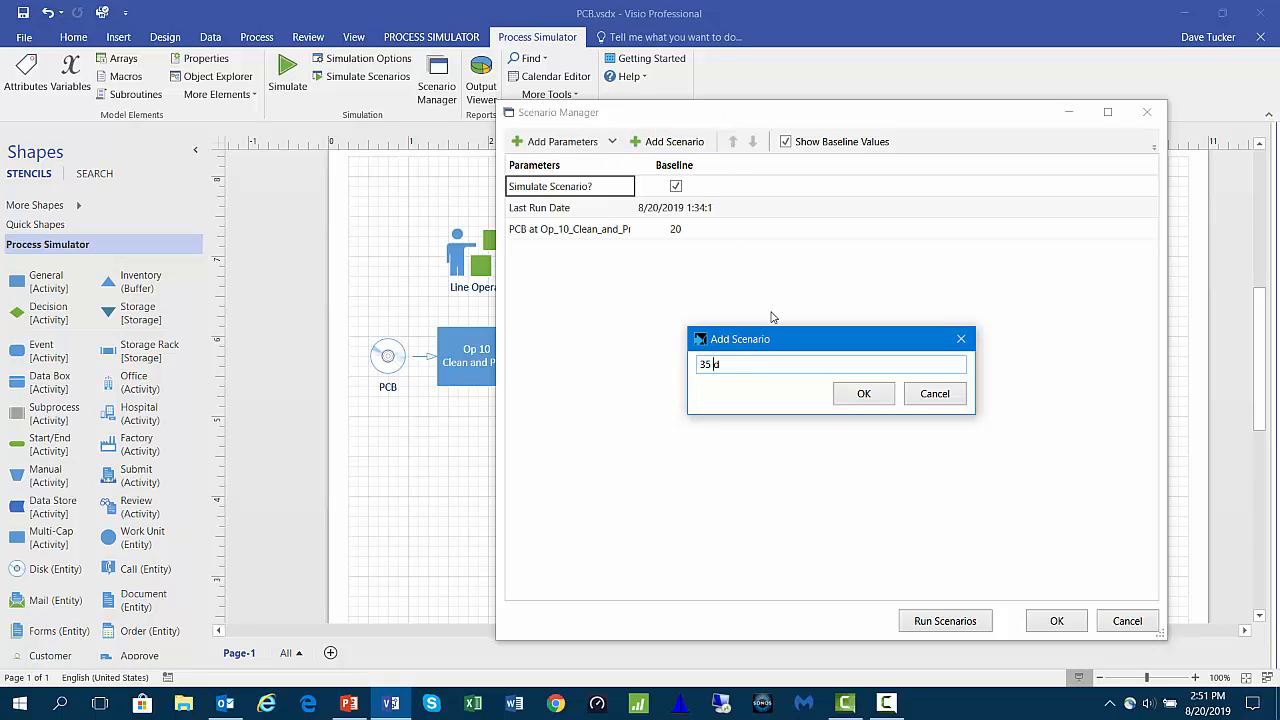
pyautogui.write('ay')
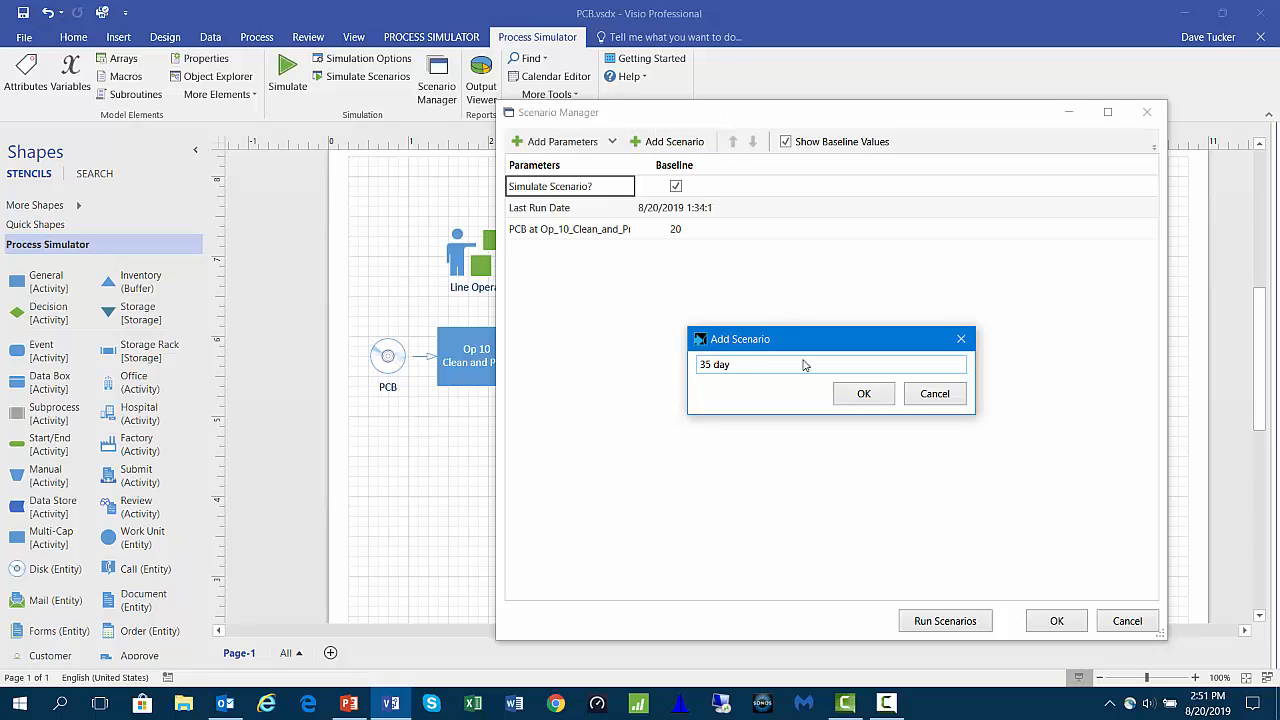
pyautogui.click(851, 394)
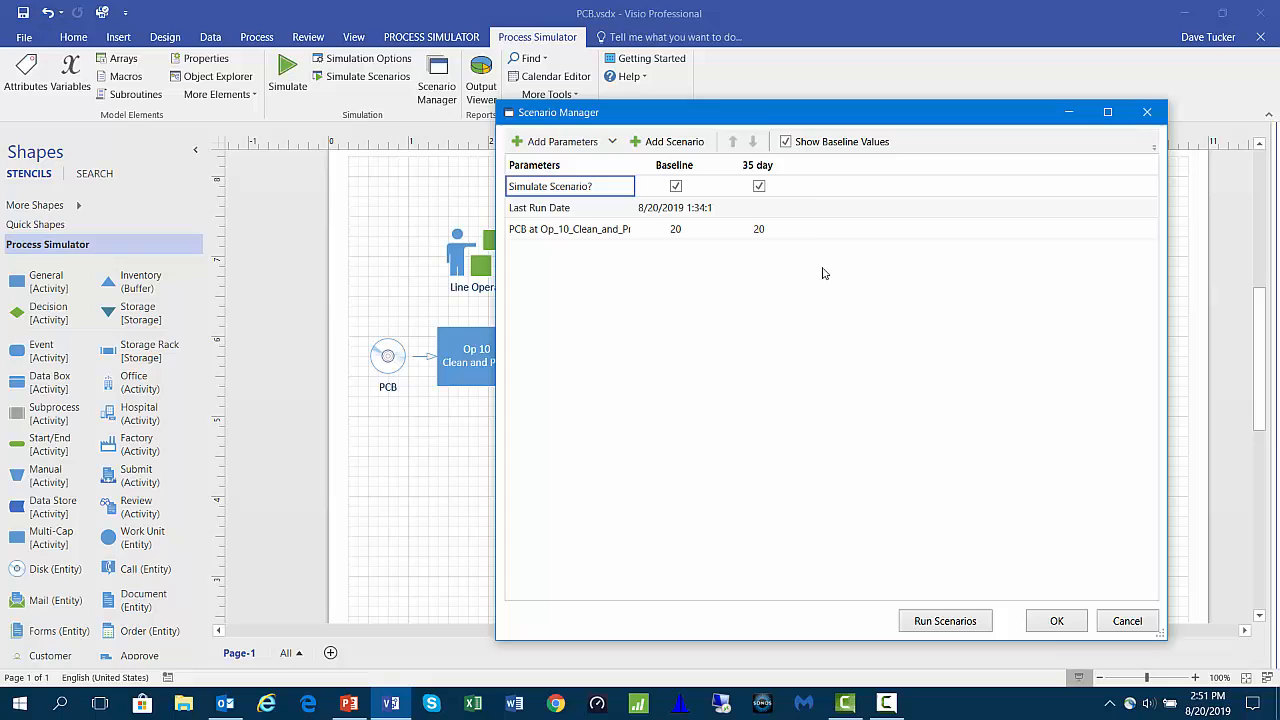
# - Set the PCB arrival quantity to 35 for the 35 day scenario and exclude the Baseline scenario from simulation
pyautogui.click(763, 230)
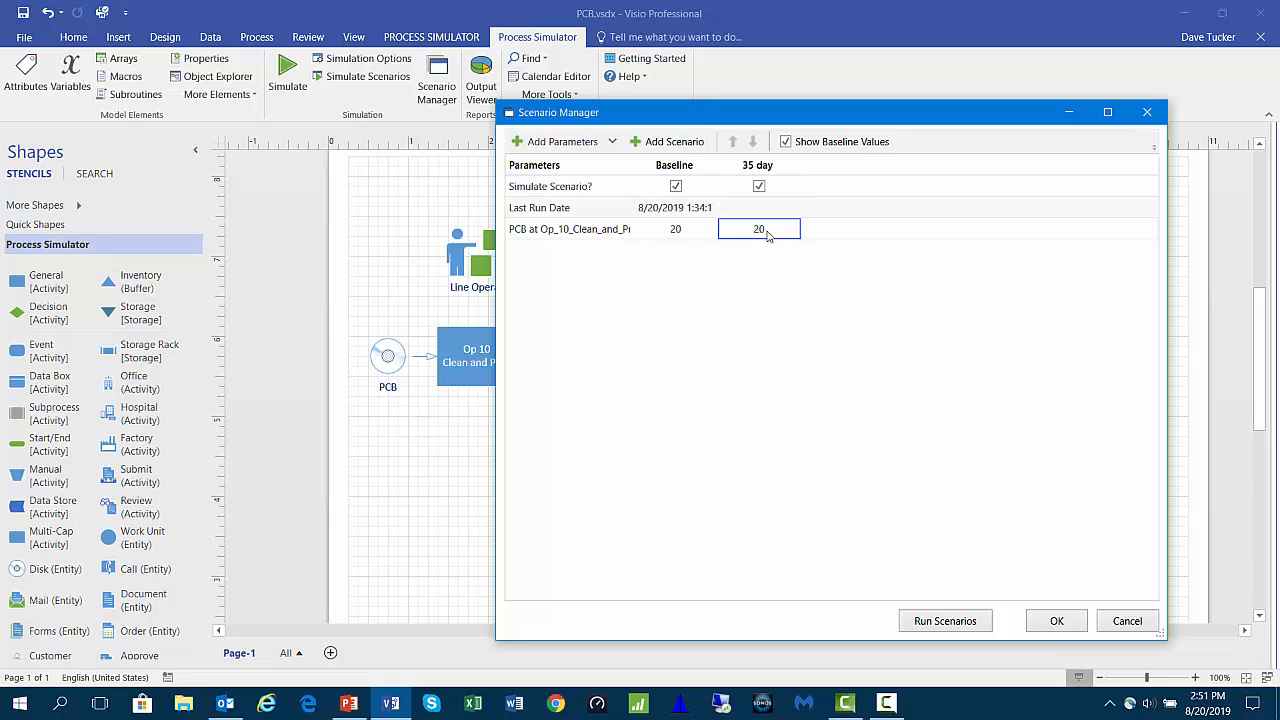
pyautogui.write('35')
pyautogui.press('Return')
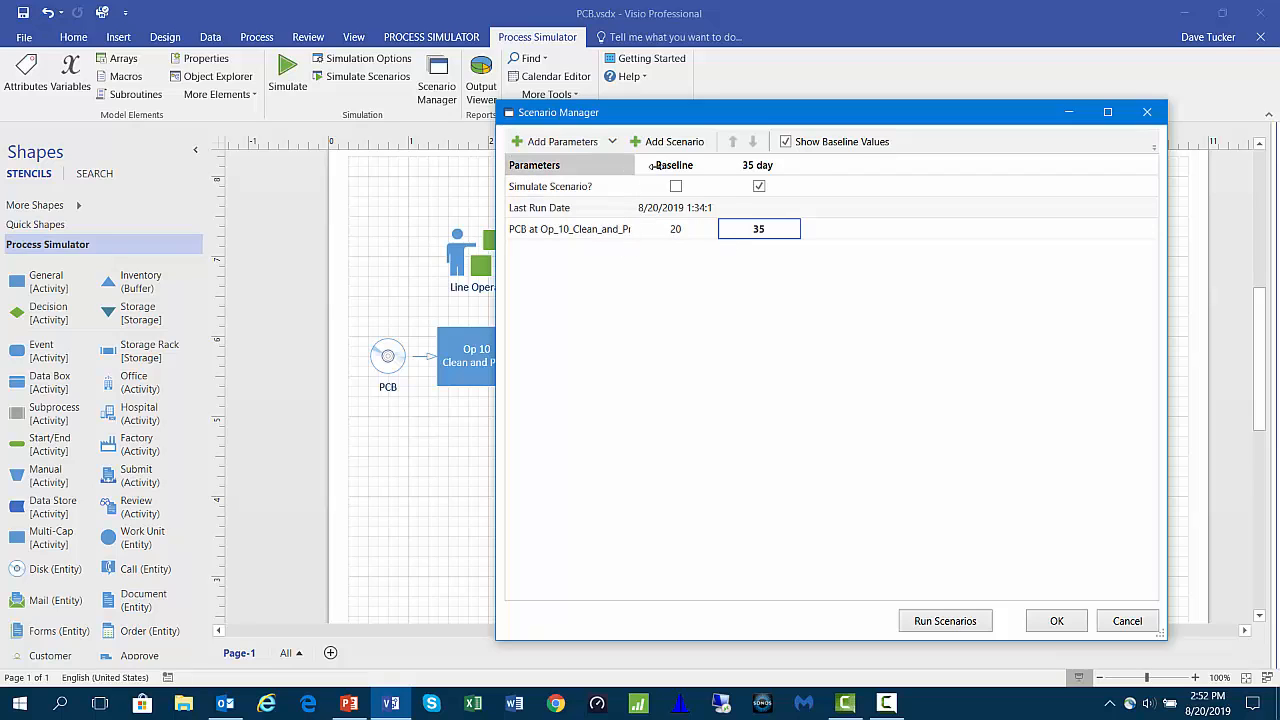
pyautogui.moveTo(632, 166); pyautogui.dragTo(704, 166)
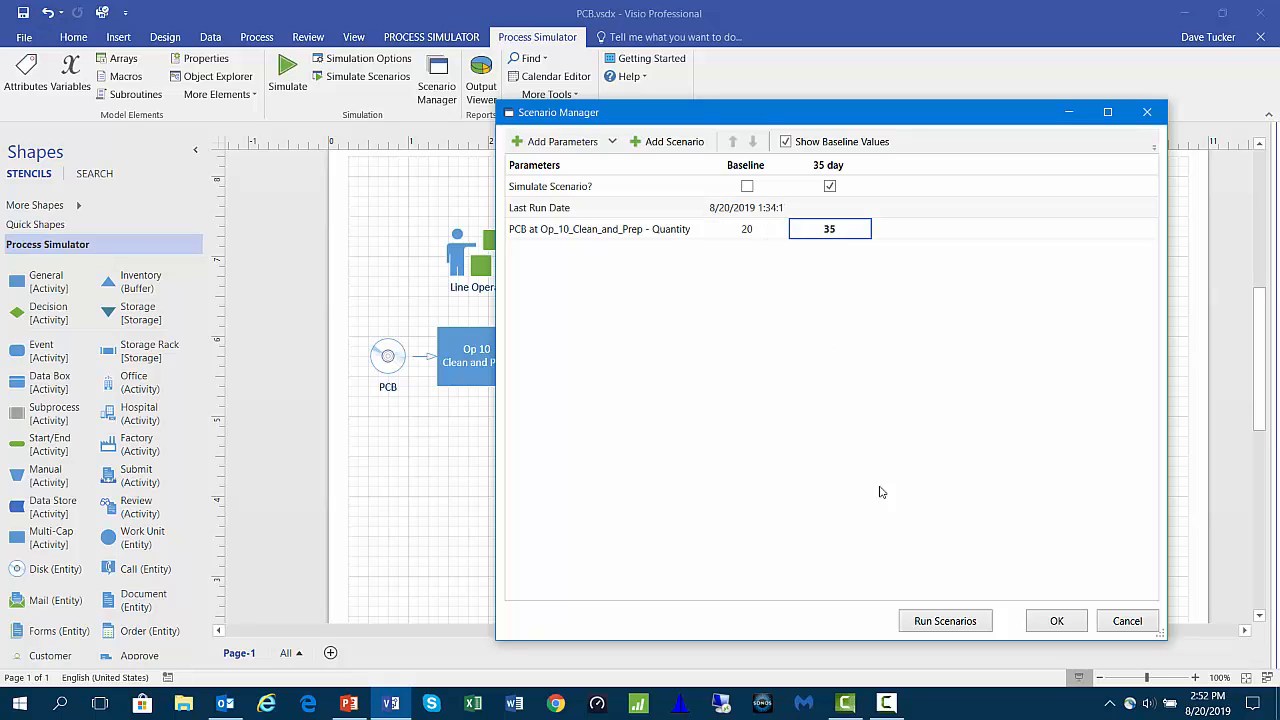
# - Run the 35 day scenario with animation turned off and open its simulation results
pyautogui.click(924, 622)
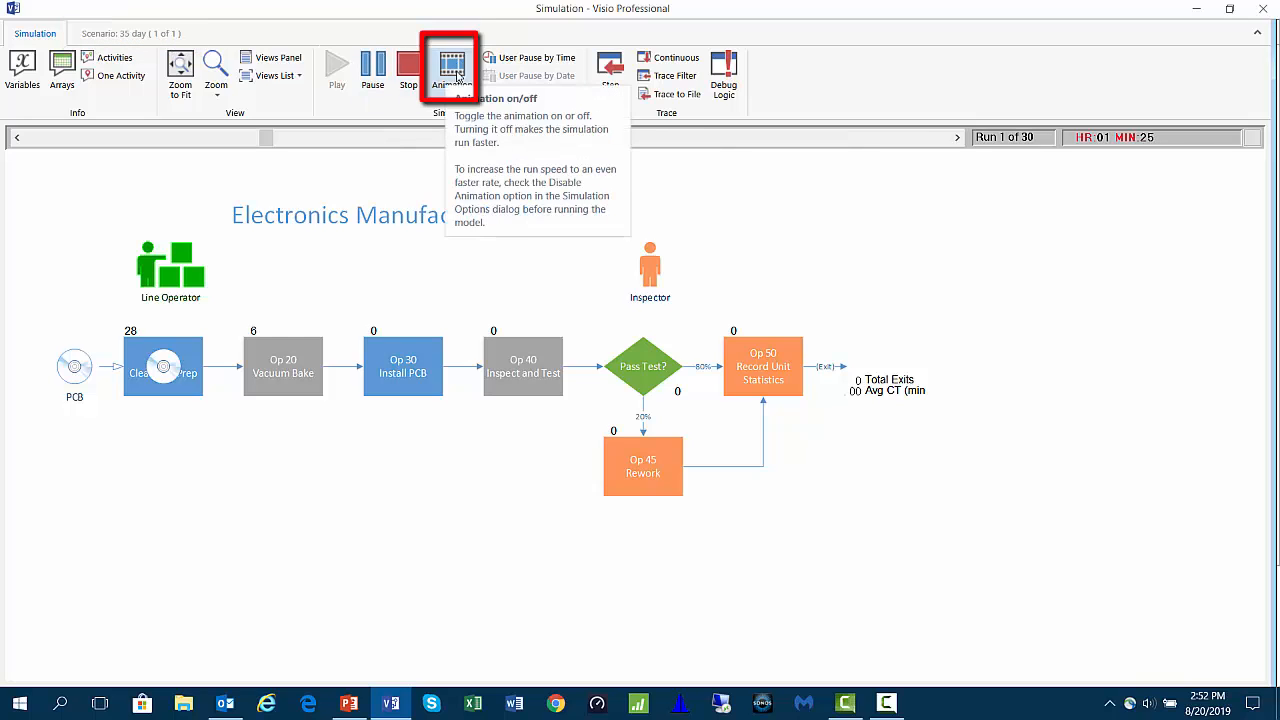
pyautogui.click(454, 77)
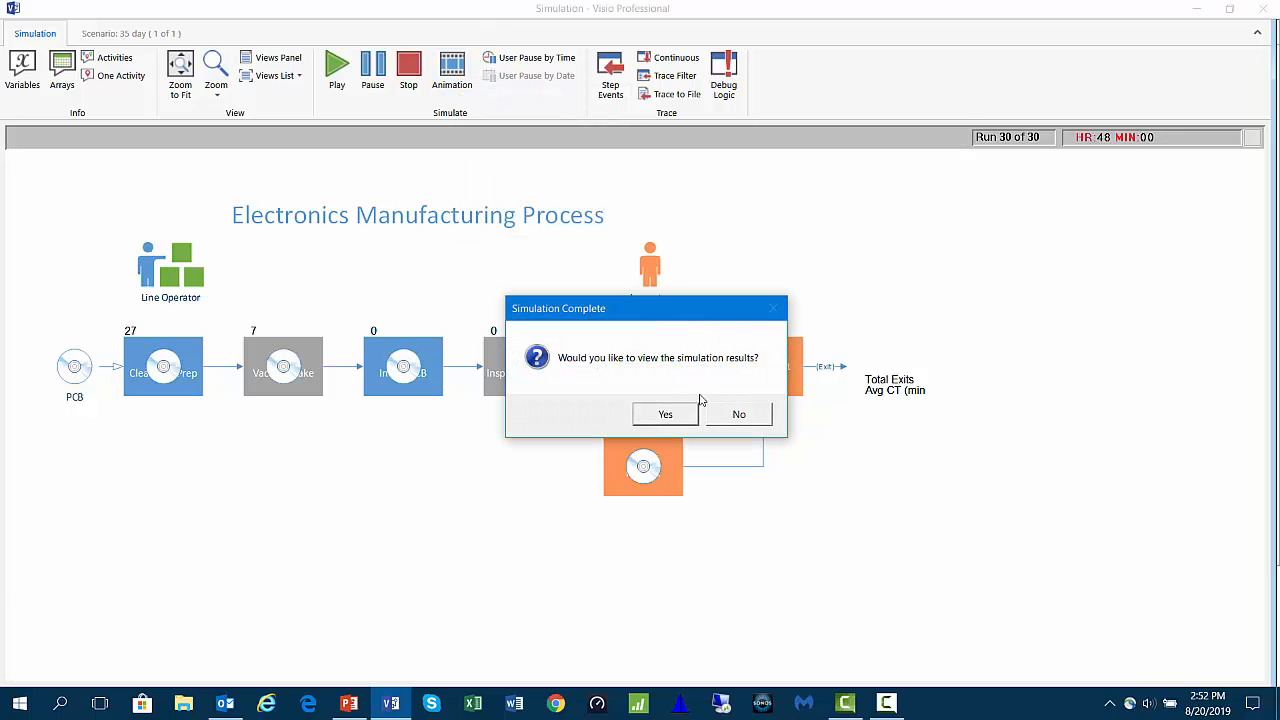
pyautogui.click(665, 414)
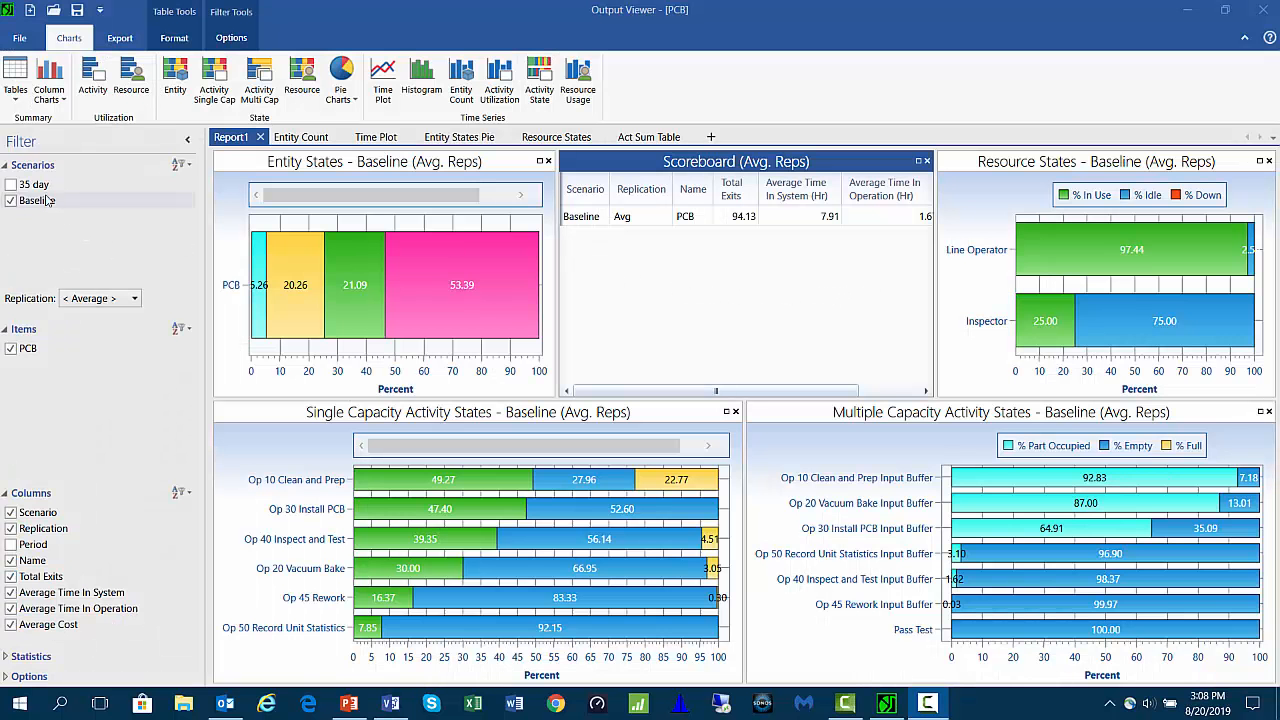
# - Include the 35 day scenario alongside Baseline in the Report1, Entity Count and Time Plot reports
pyautogui.click(12, 186)
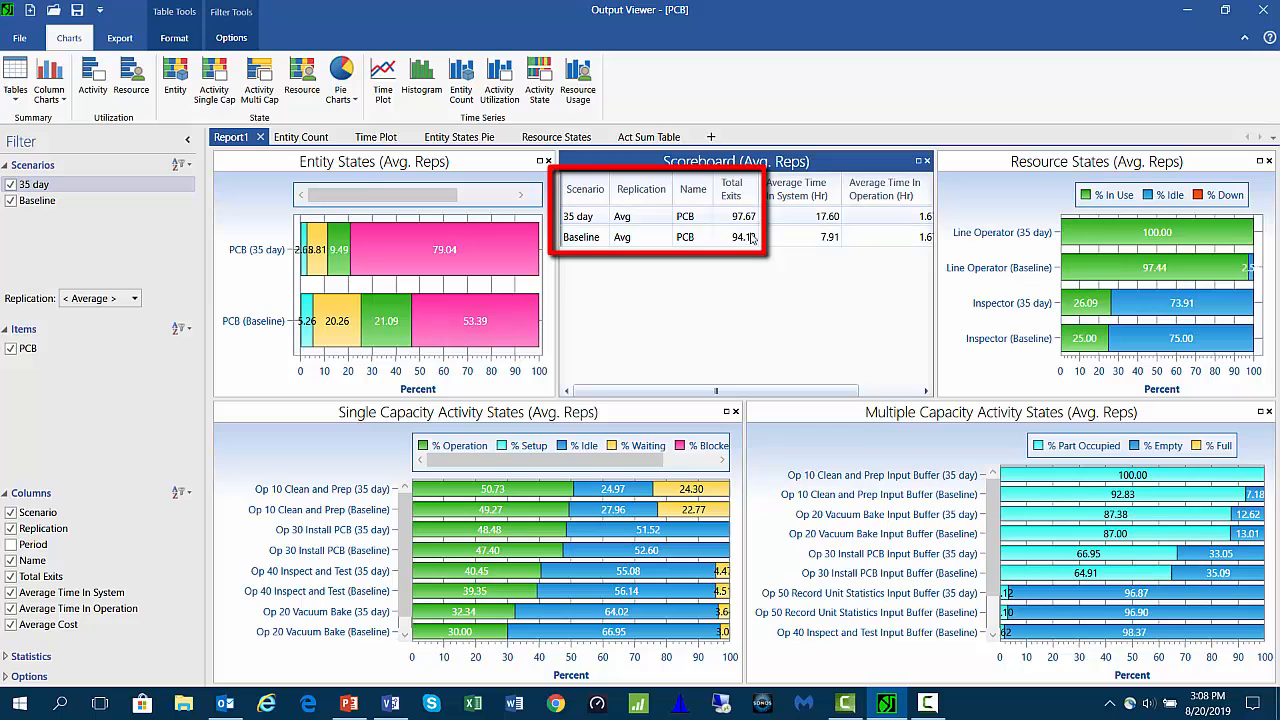
pyautogui.click(300, 137)
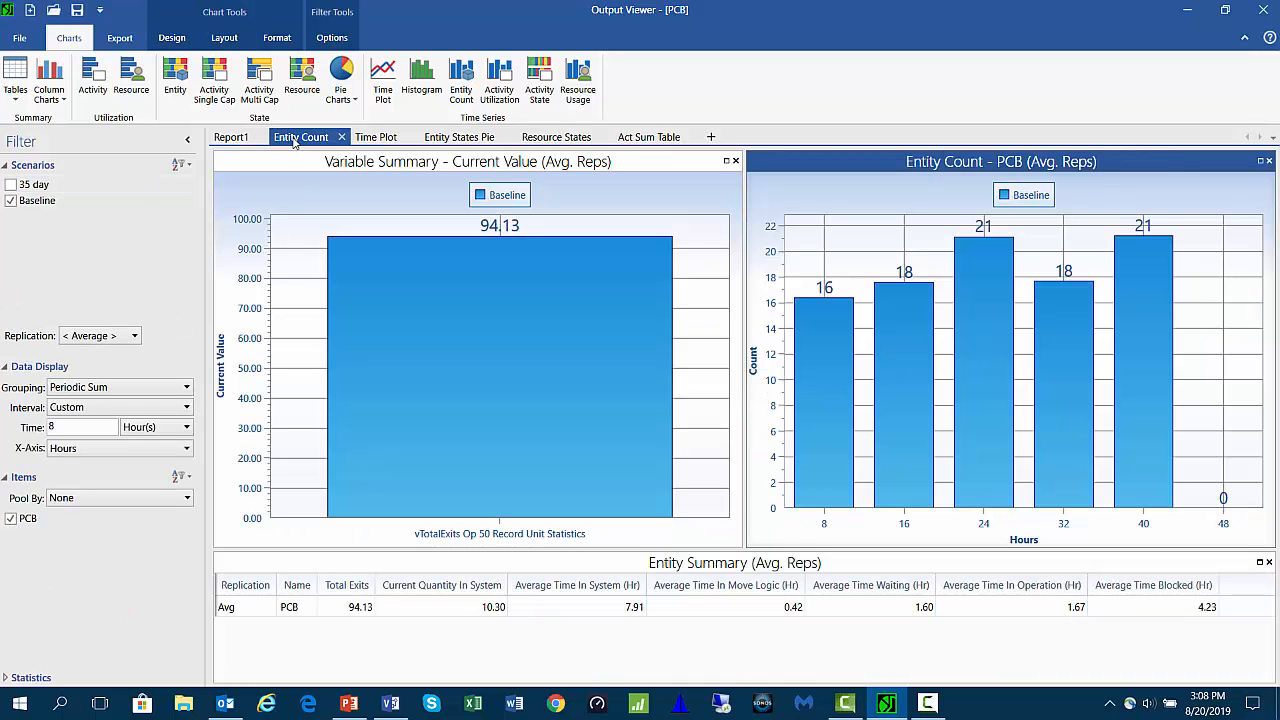
pyautogui.click(11, 185)
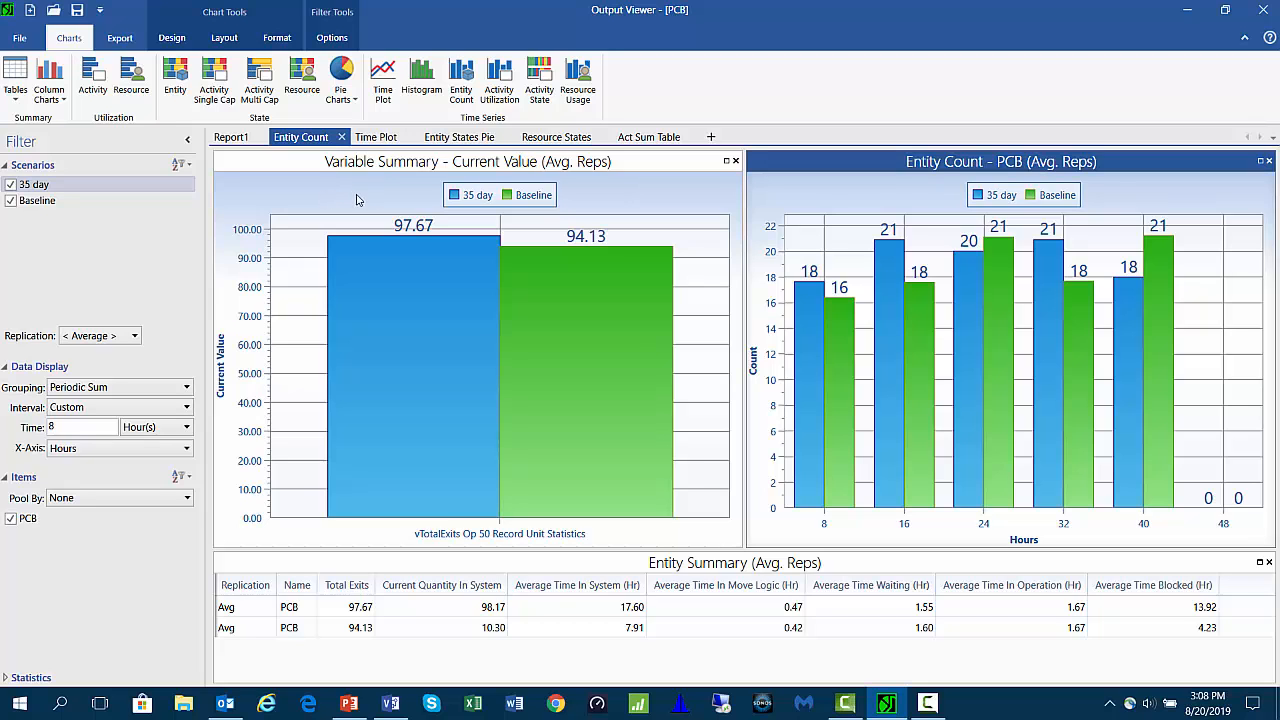
pyautogui.click(374, 138)
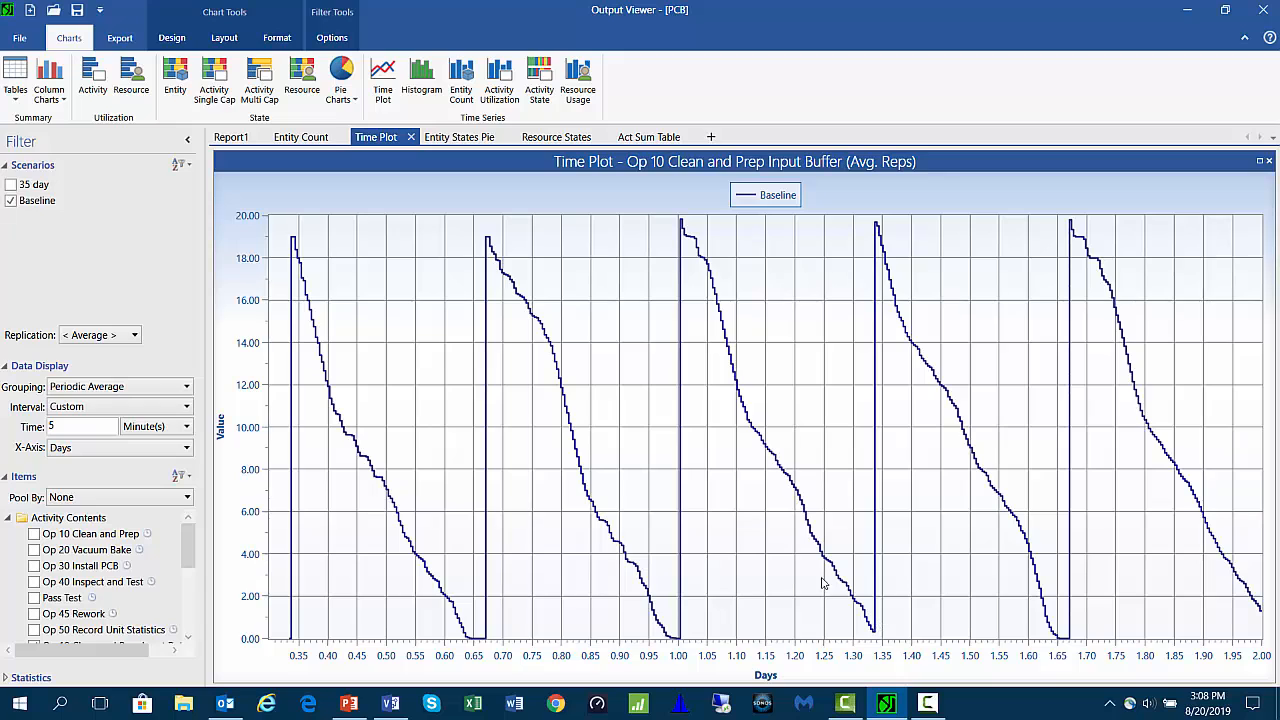
pyautogui.click(12, 187)
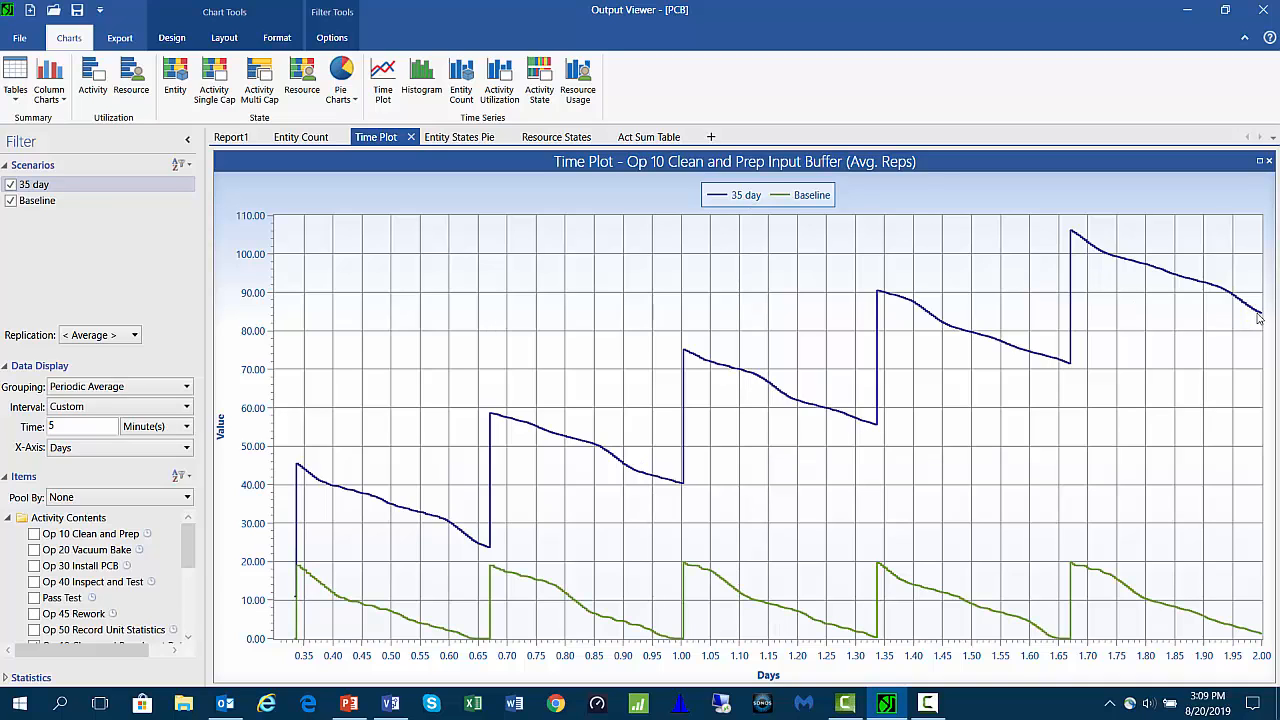
pyautogui.moveTo(1262, 318)
# - Filter the Act Sum Table report to show the 35 day scenario instead of Baseline
pyautogui.click(645, 140)
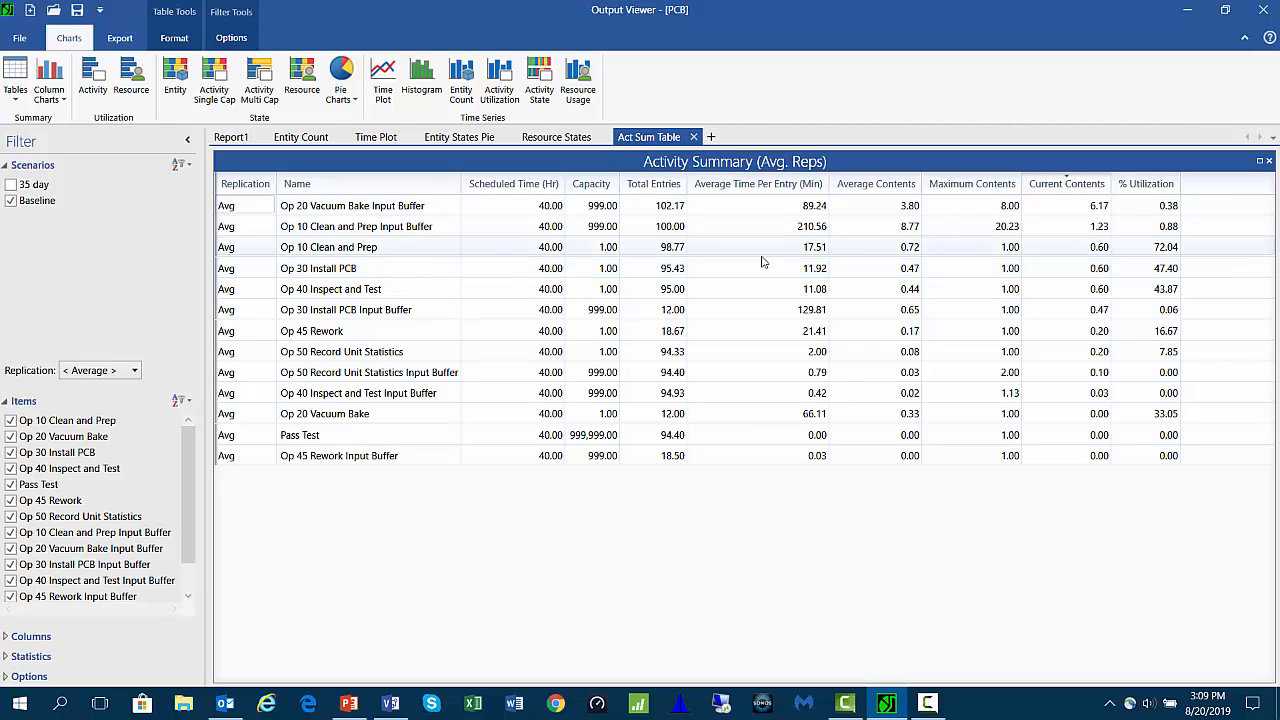
pyautogui.click(11, 201)
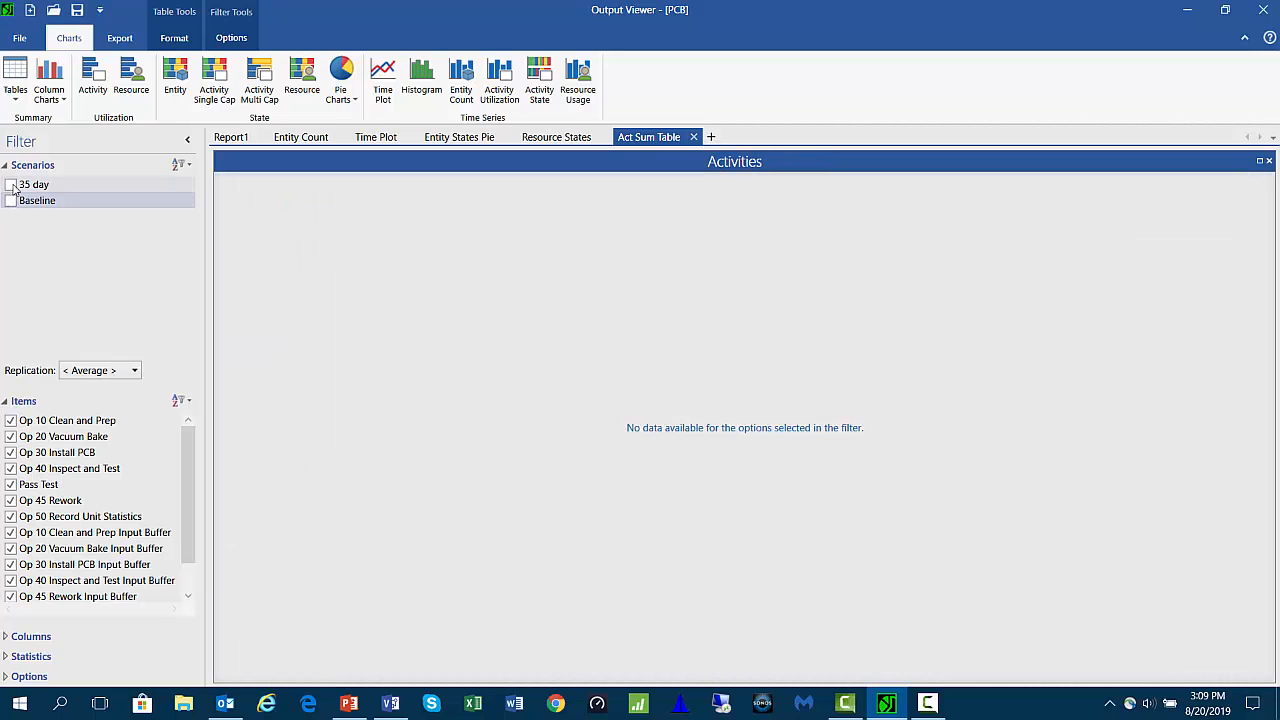
pyautogui.click(11, 186)
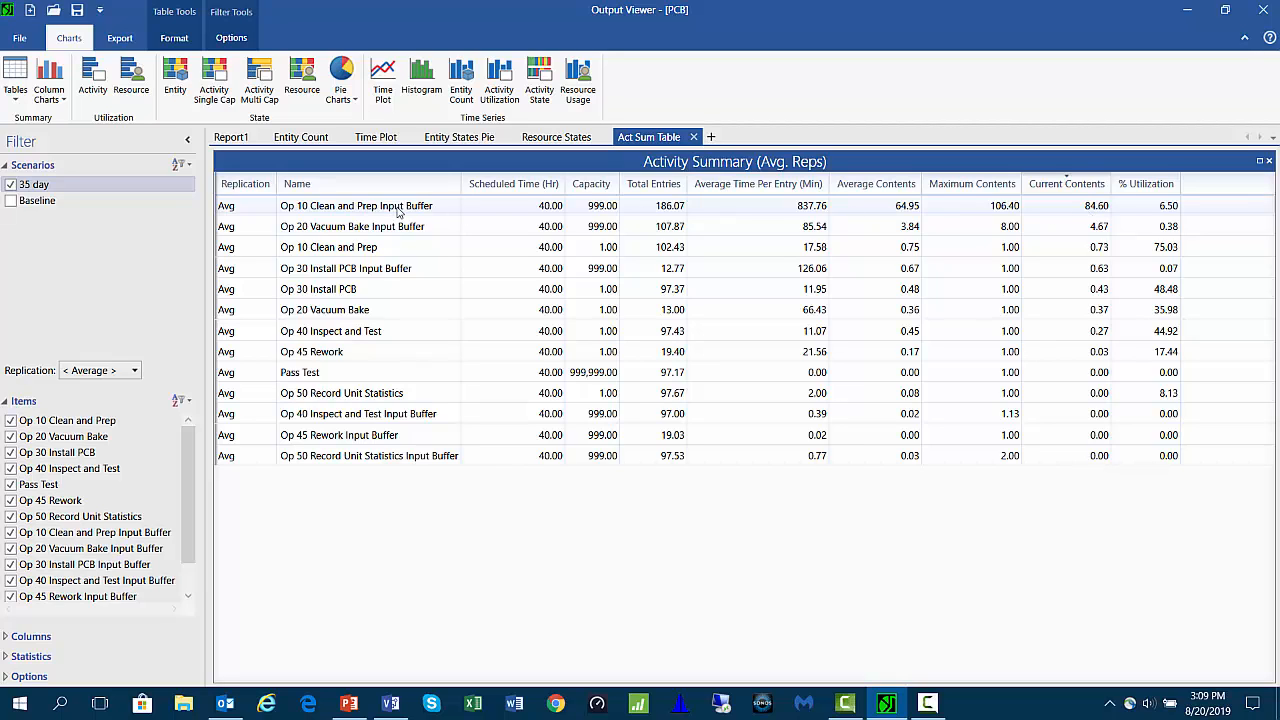
# - Include the 35 day scenario in the Resource States report and compare the Line Operator's in-use percentage with Baseline
pyautogui.click(548, 142)
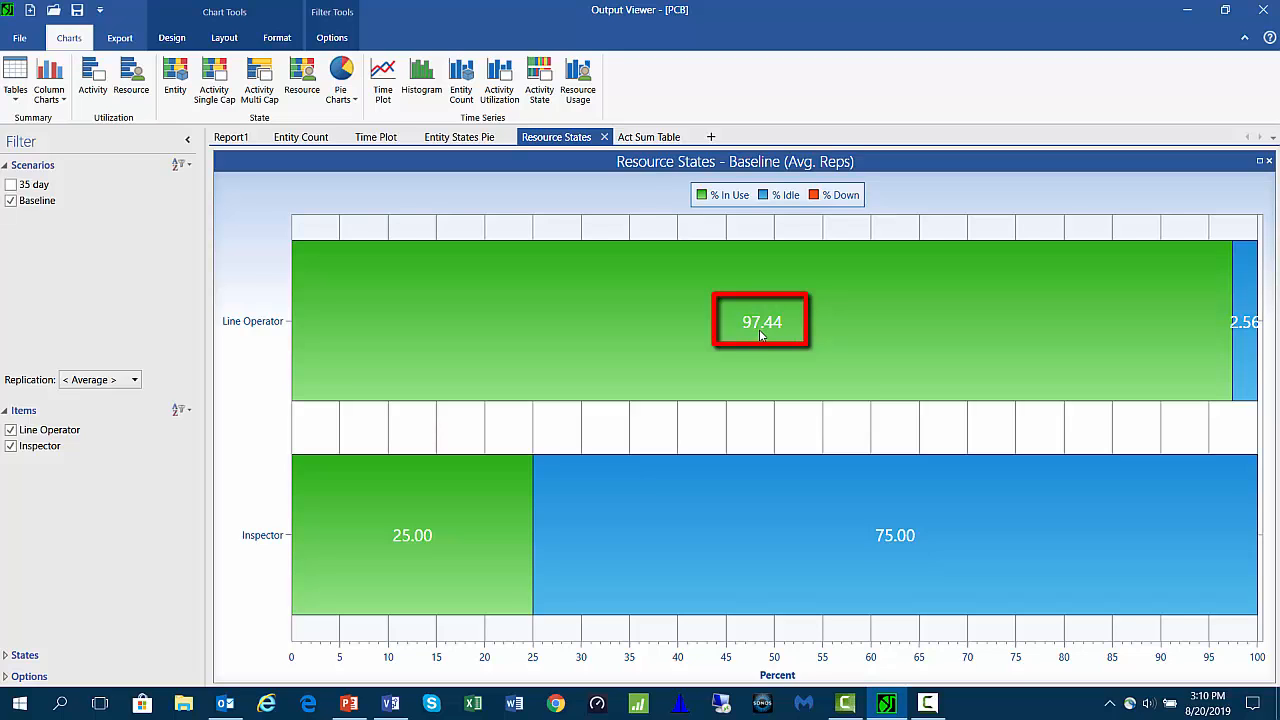
pyautogui.click(11, 185)
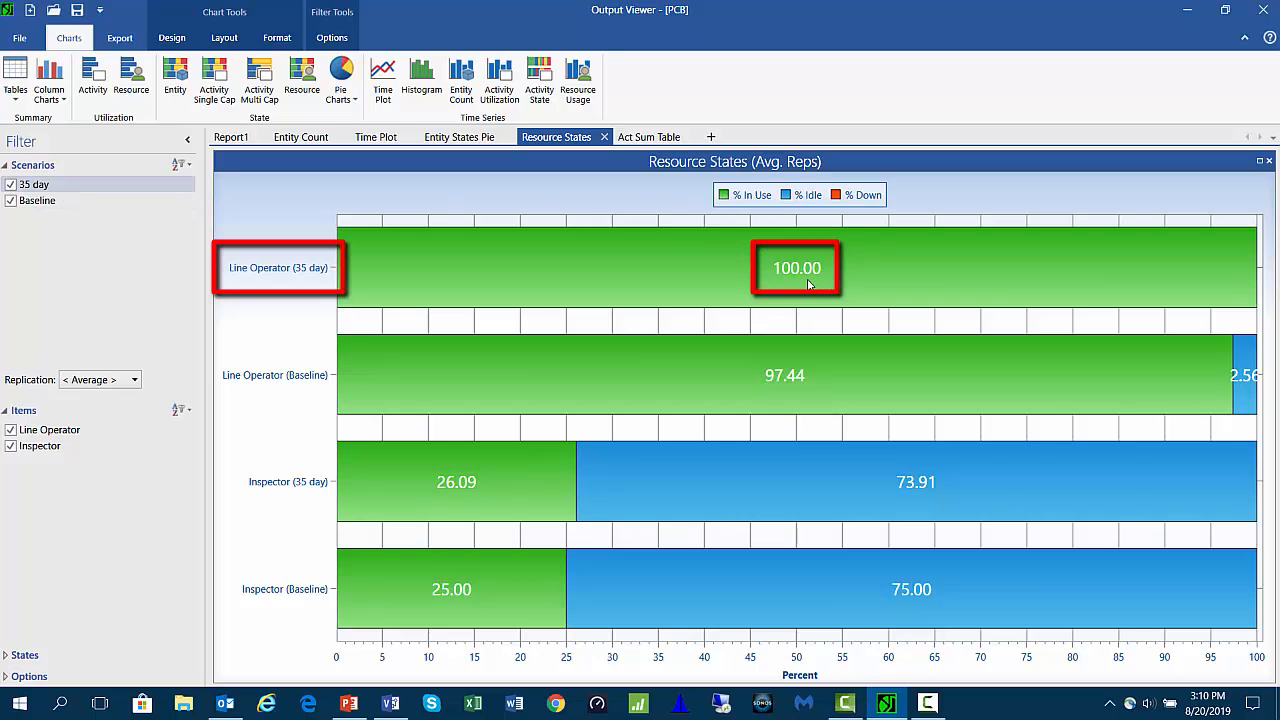
pyautogui.moveTo(805, 286)
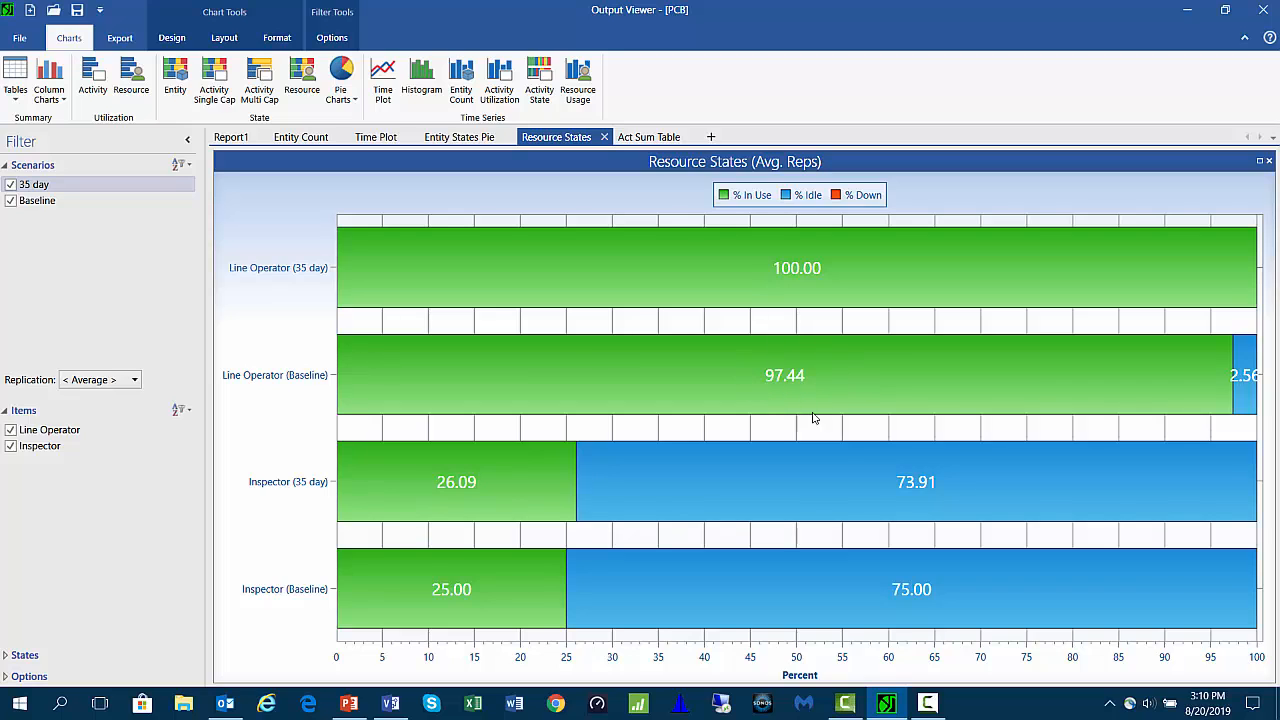
pyautogui.moveTo(780, 403)
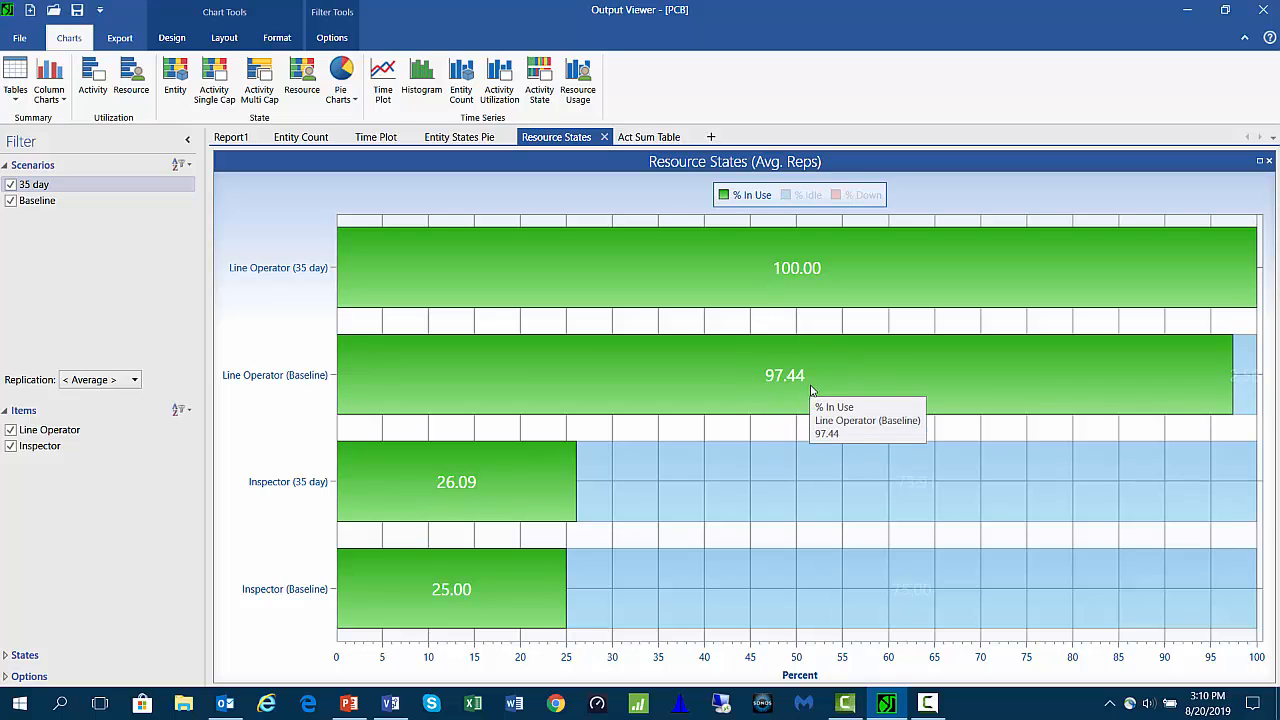
pyautogui.moveTo(818, 284)
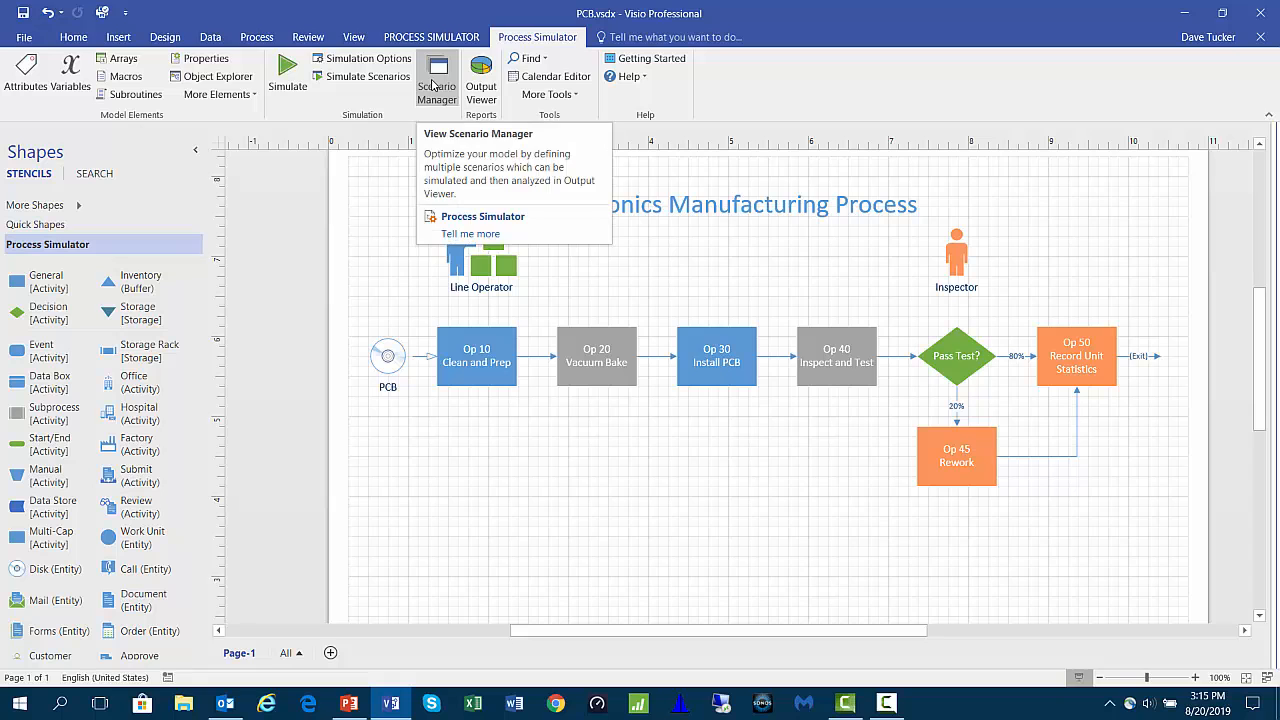
# - Add the Line_Operator - Units resource parameter to the Scenario Manager
pyautogui.click(433, 85)
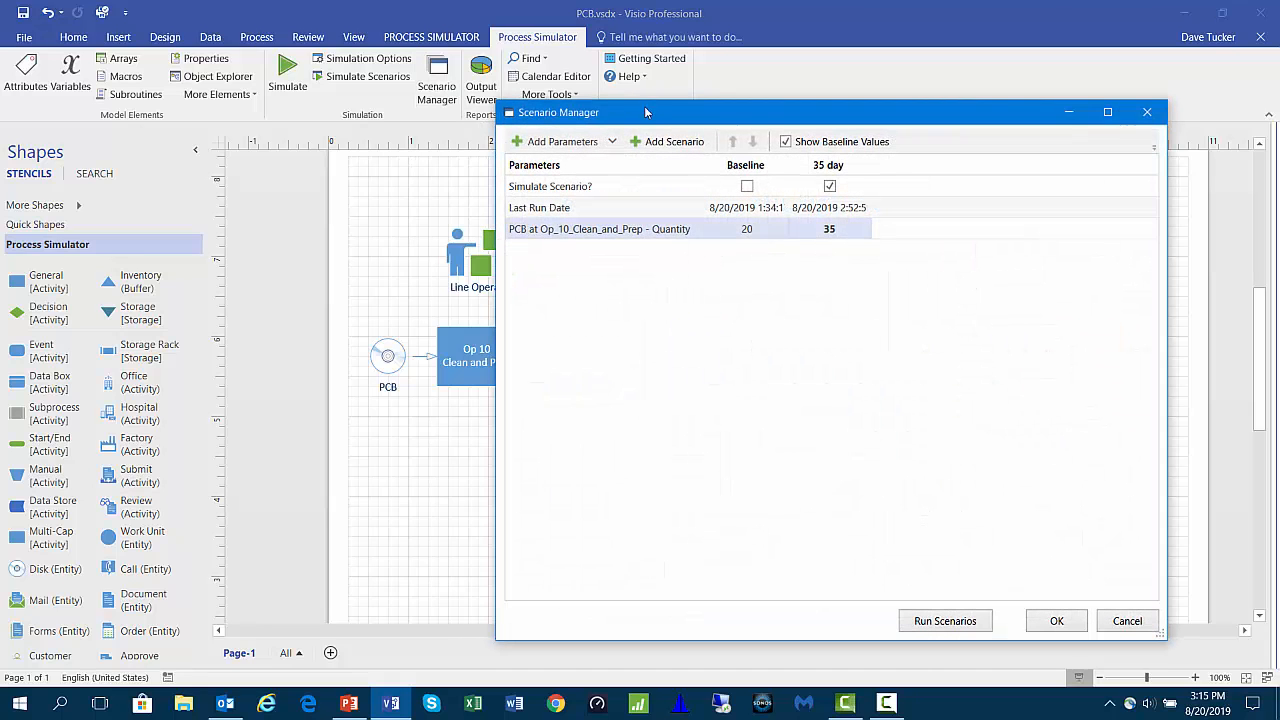
pyautogui.moveTo(657, 118); pyautogui.dragTo(693, 119)
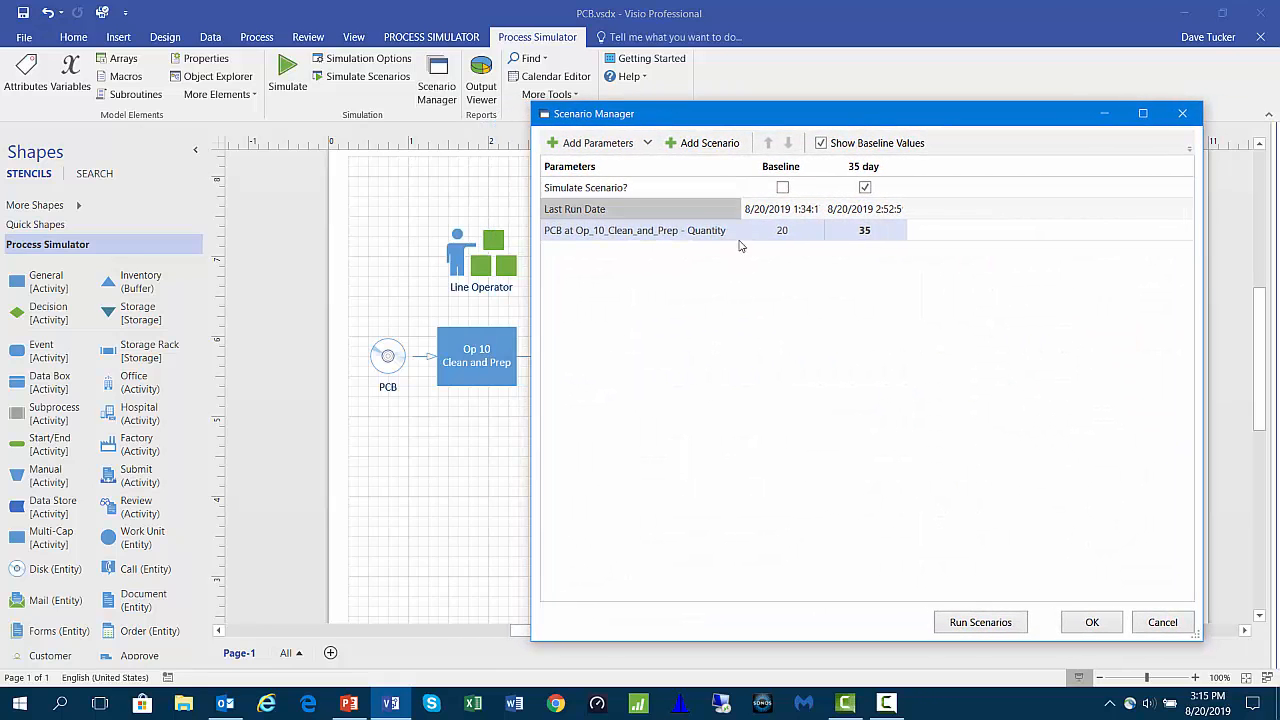
pyautogui.click(552, 146)
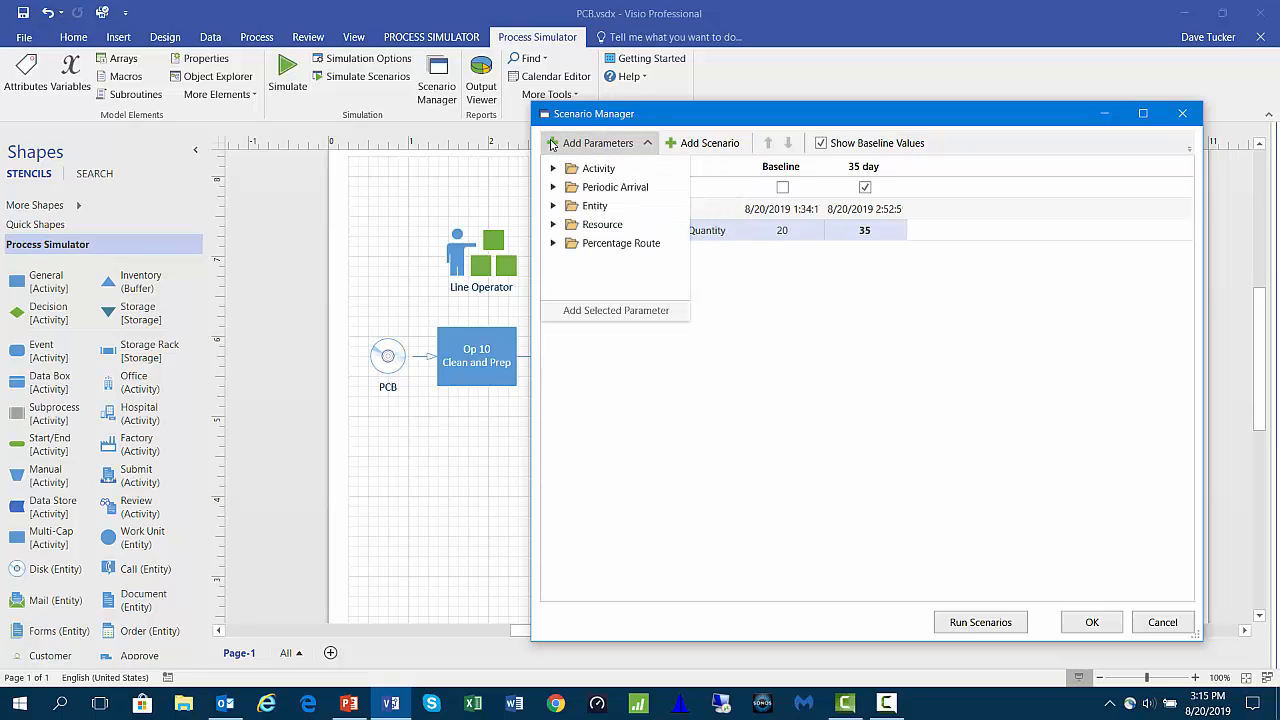
pyautogui.click(555, 226)
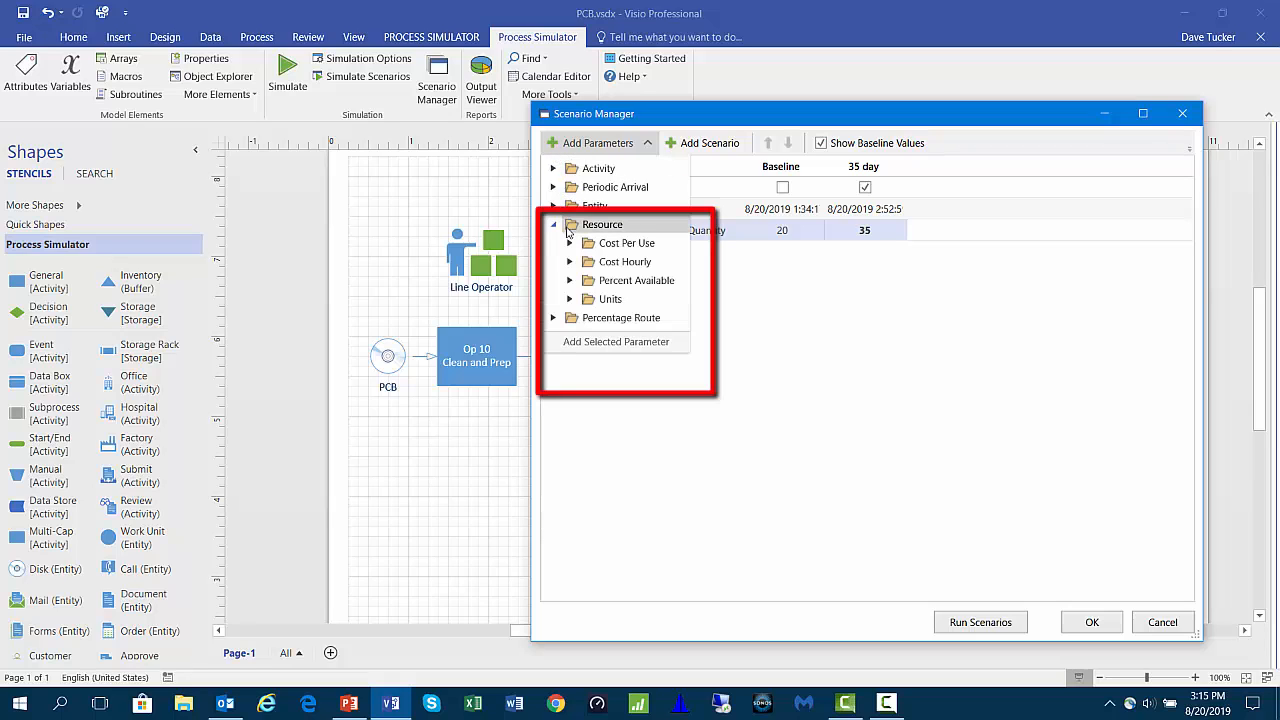
pyautogui.click(571, 300)
pyautogui.click(649, 318)
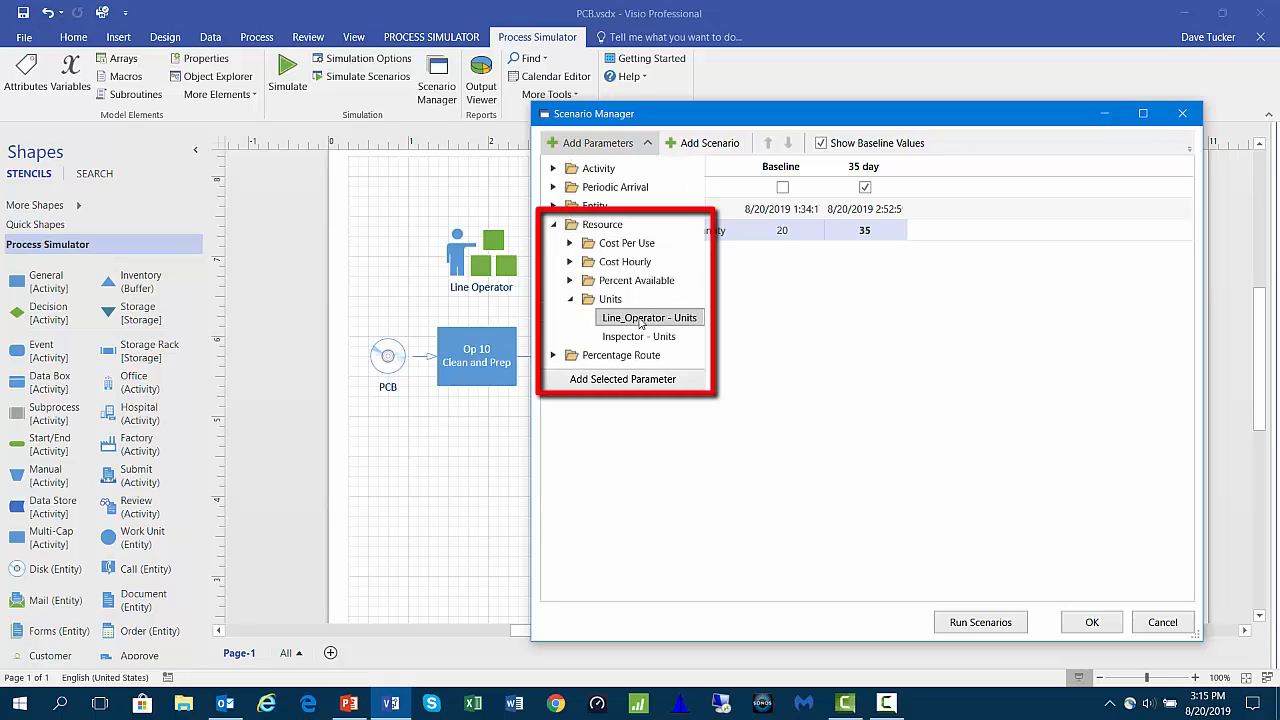
pyautogui.click(622, 379)
pyautogui.click(820, 337)
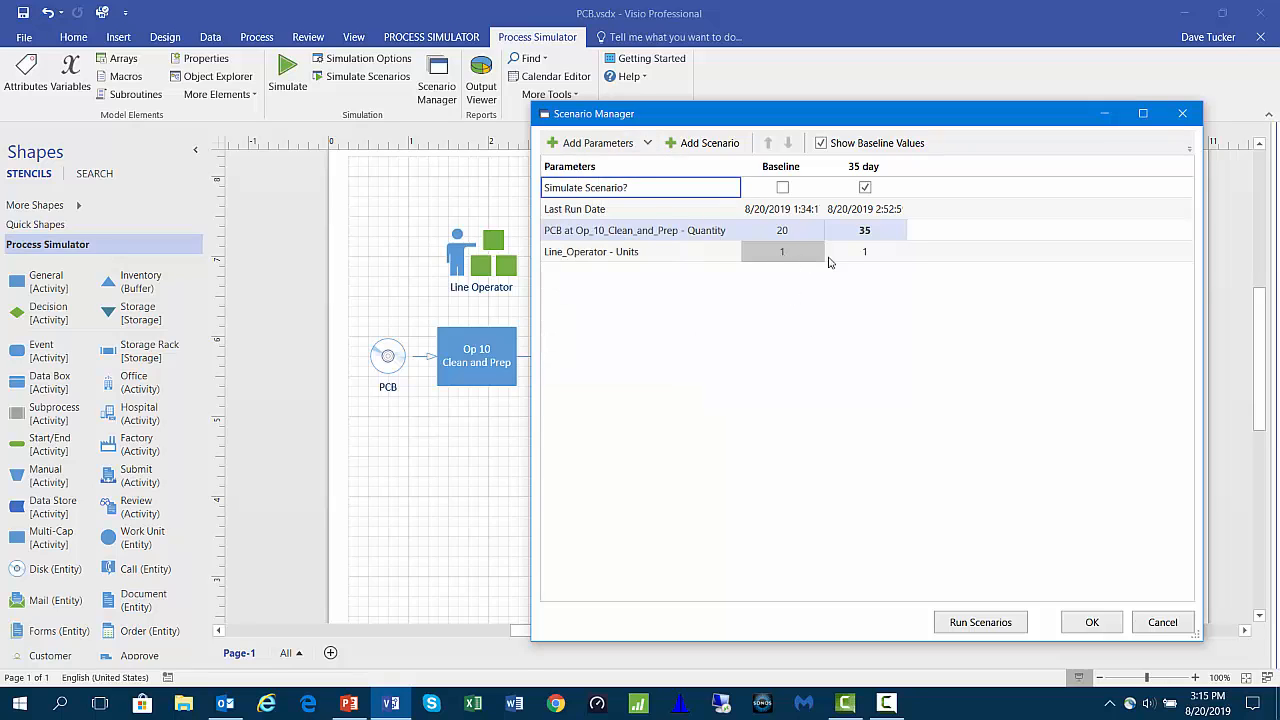
# - Add a scenario named 2 Line Ops with a PCB arrival quantity of 35 and 2 Line_Operator units
pyautogui.click(683, 145)
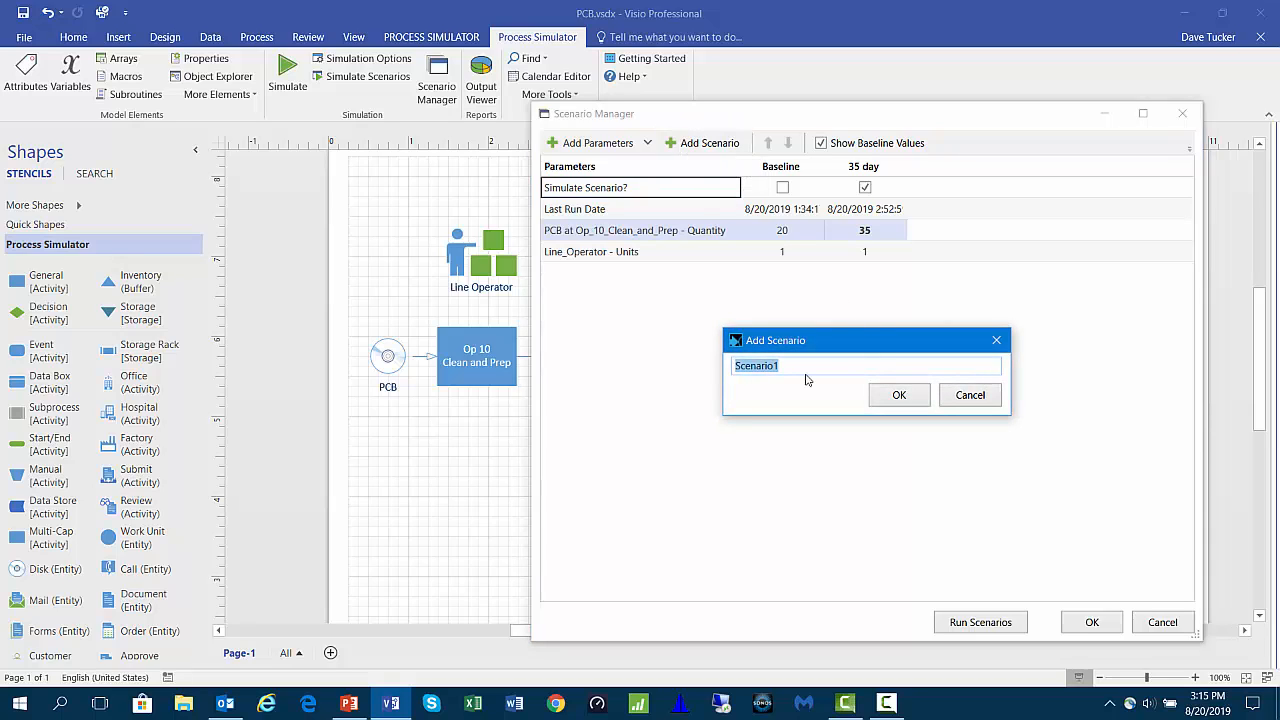
pyautogui.write('2 Line Ops')
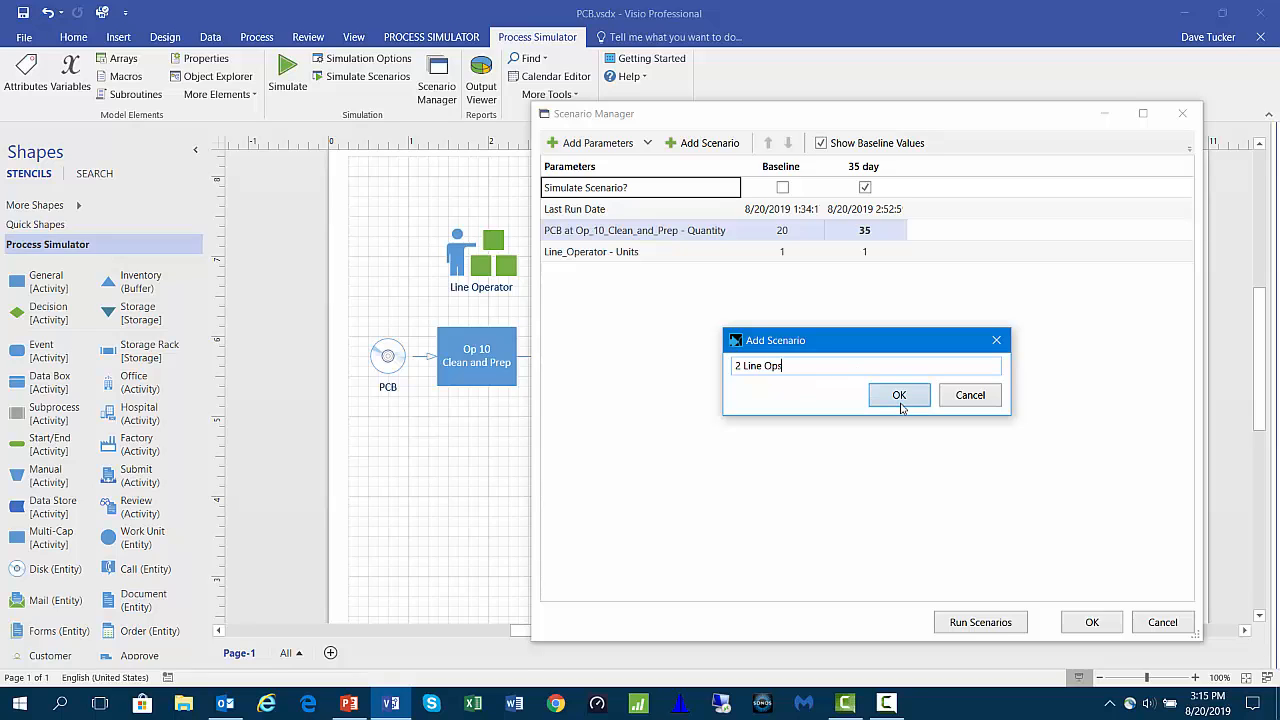
pyautogui.click(899, 395)
pyautogui.click(948, 231)
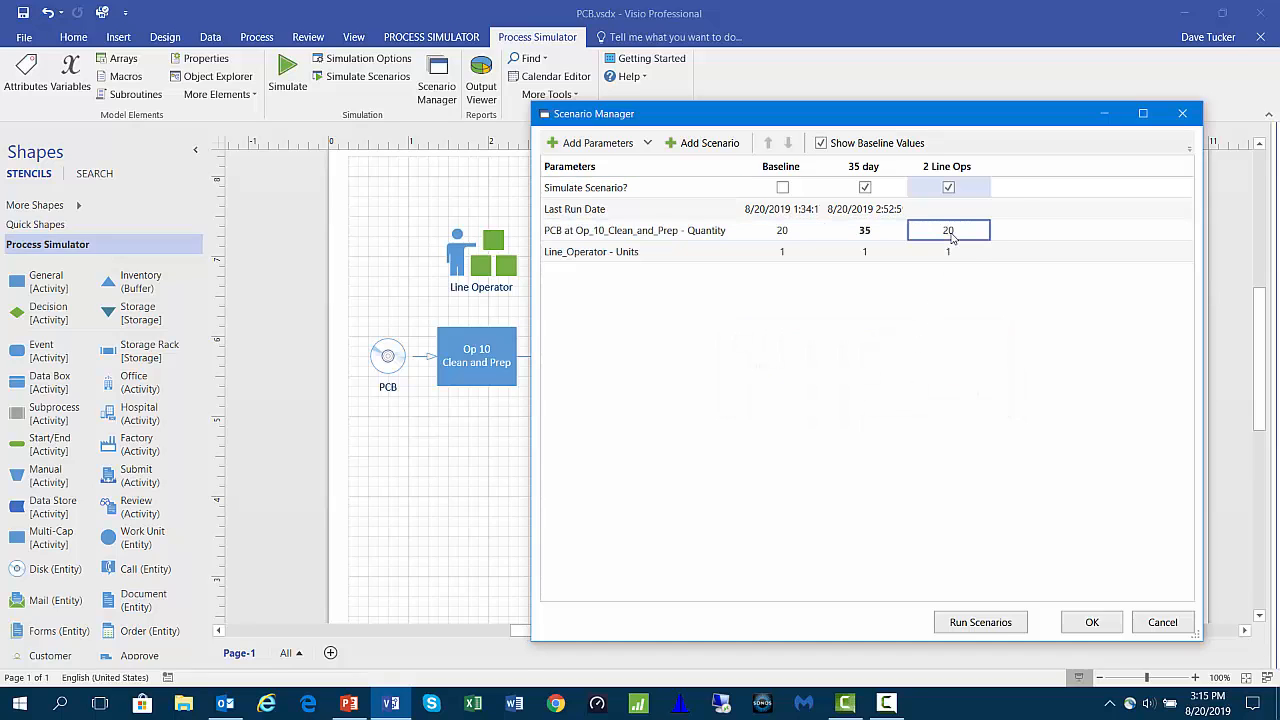
pyautogui.write('35')
pyautogui.click(960, 251)
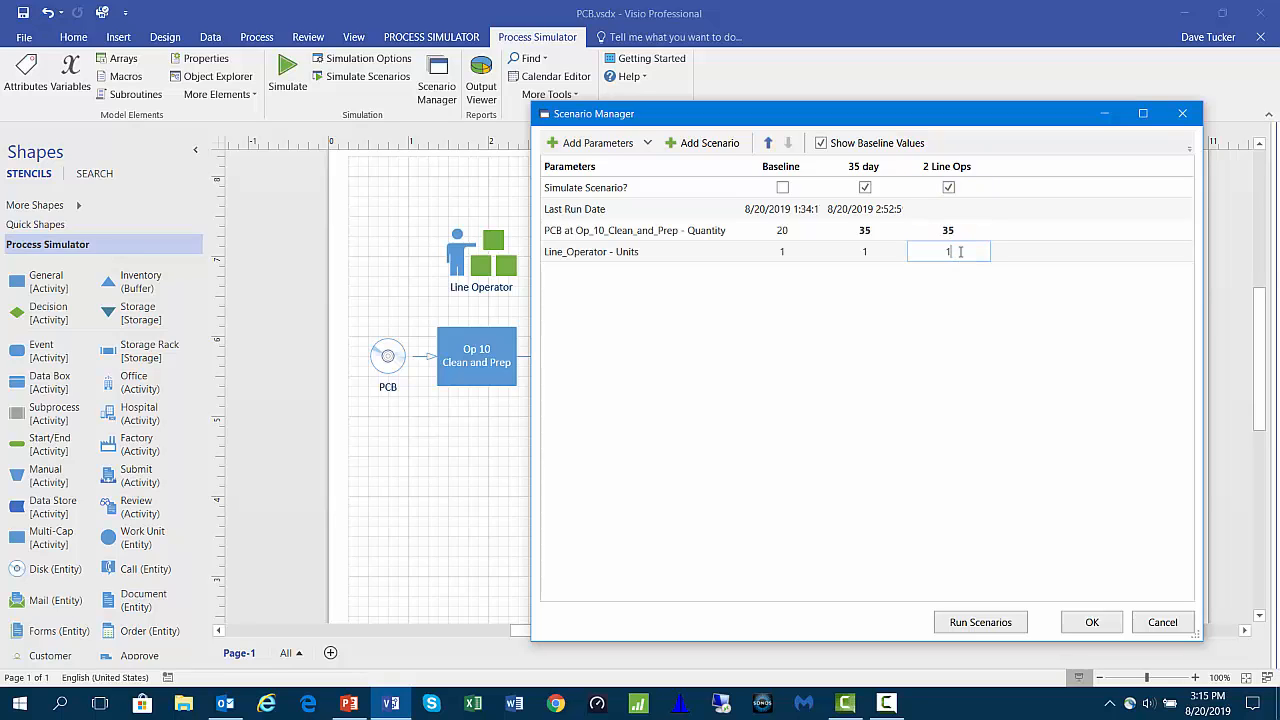
pyautogui.write('2')
pyautogui.press('Up')
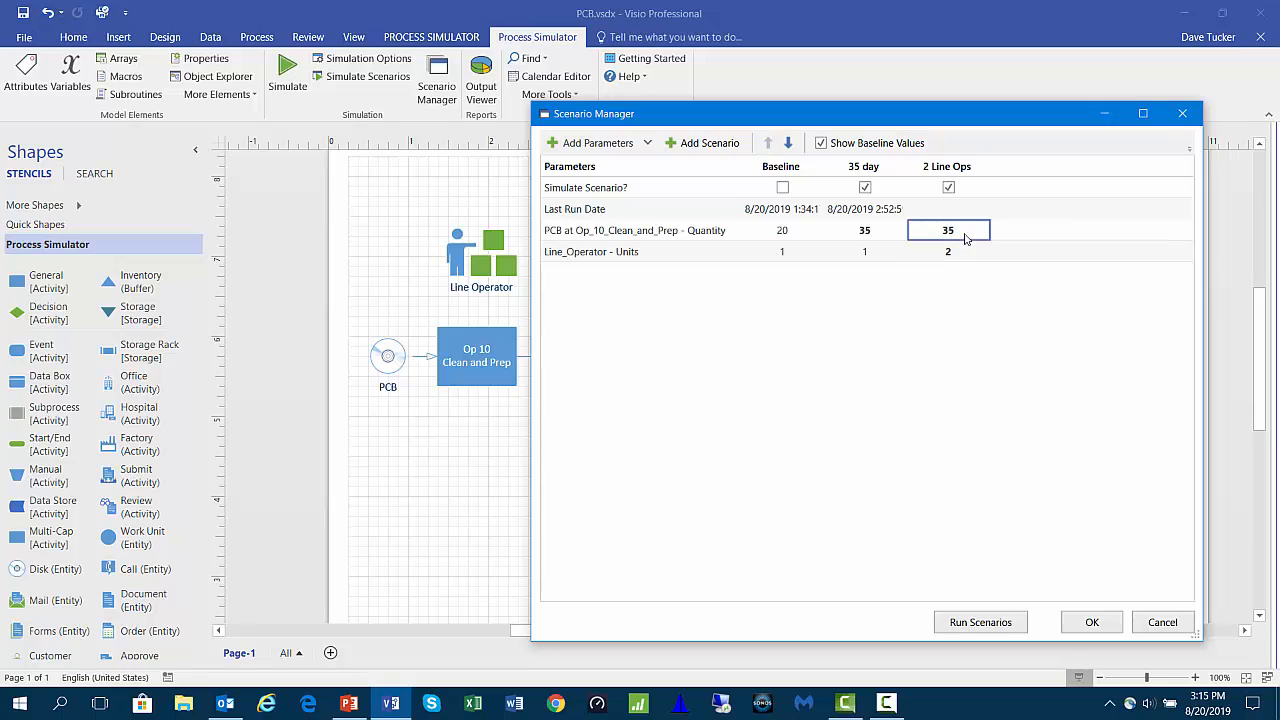
# - Exclude the 35 day scenario from simulation, run 2 Line Ops with animation turned off, and open its results
pyautogui.click(868, 189)
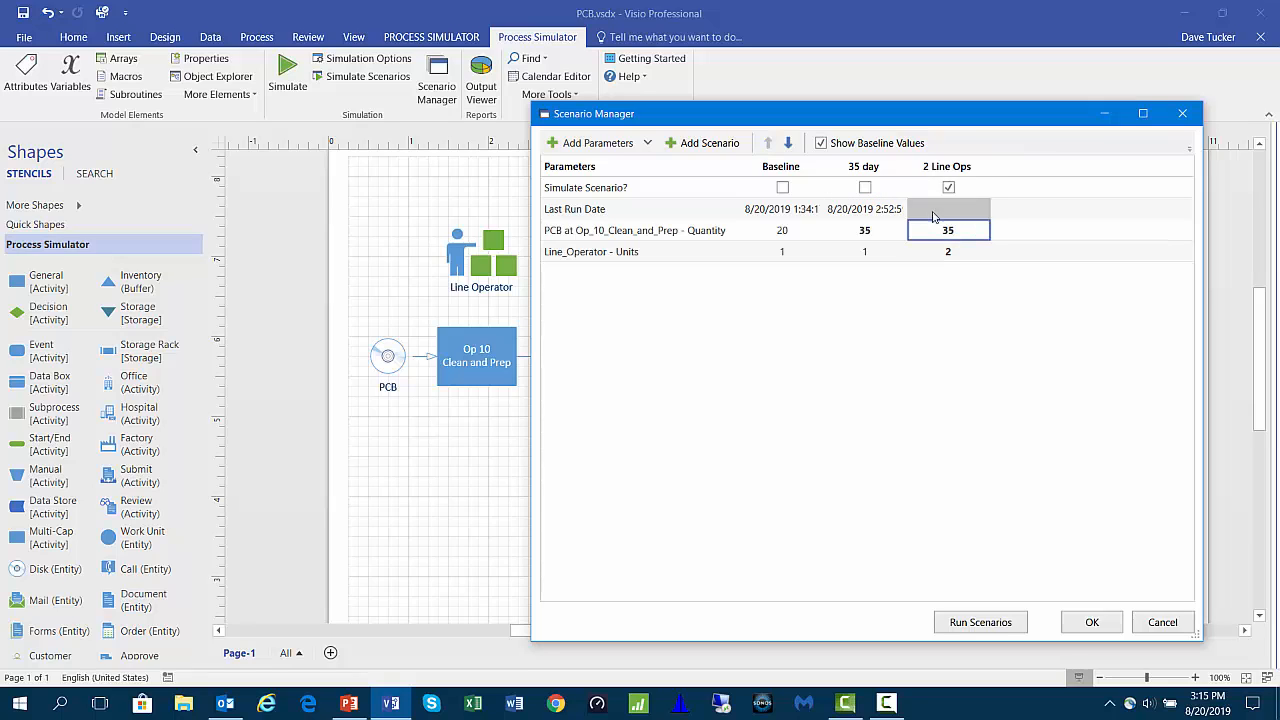
pyautogui.click(971, 624)
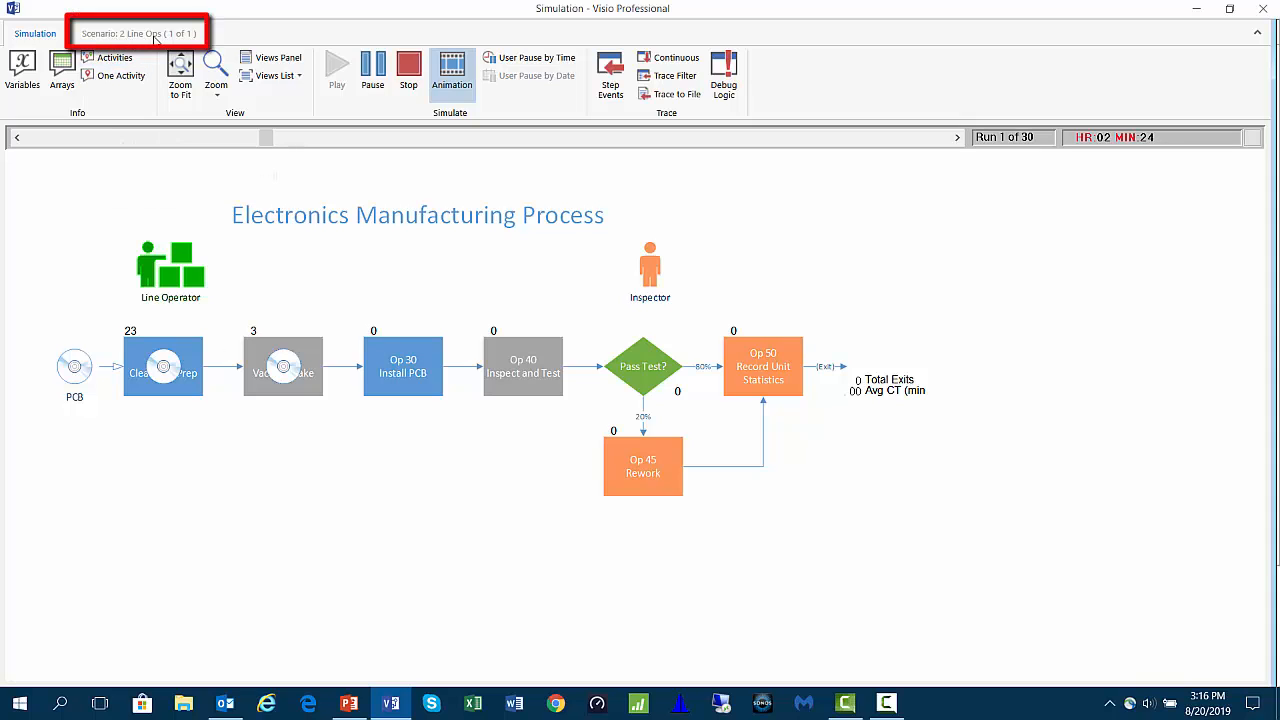
pyautogui.click(456, 73)
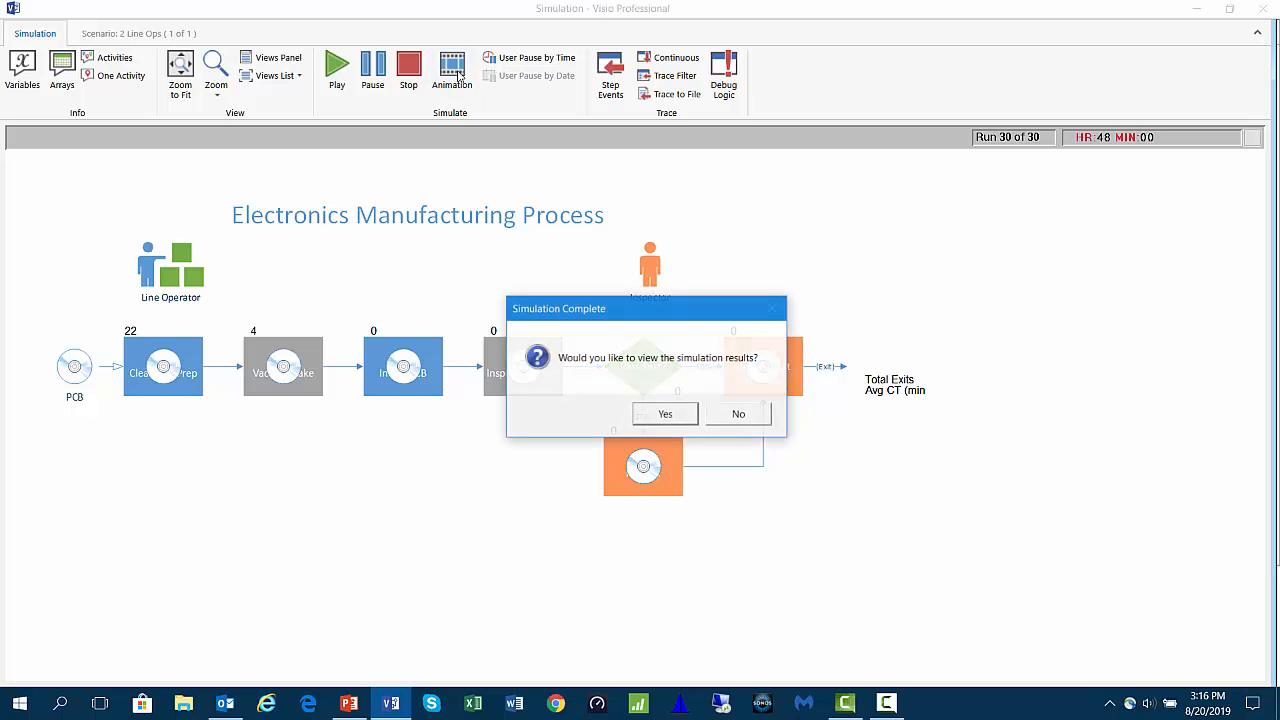
pyautogui.click(665, 414)
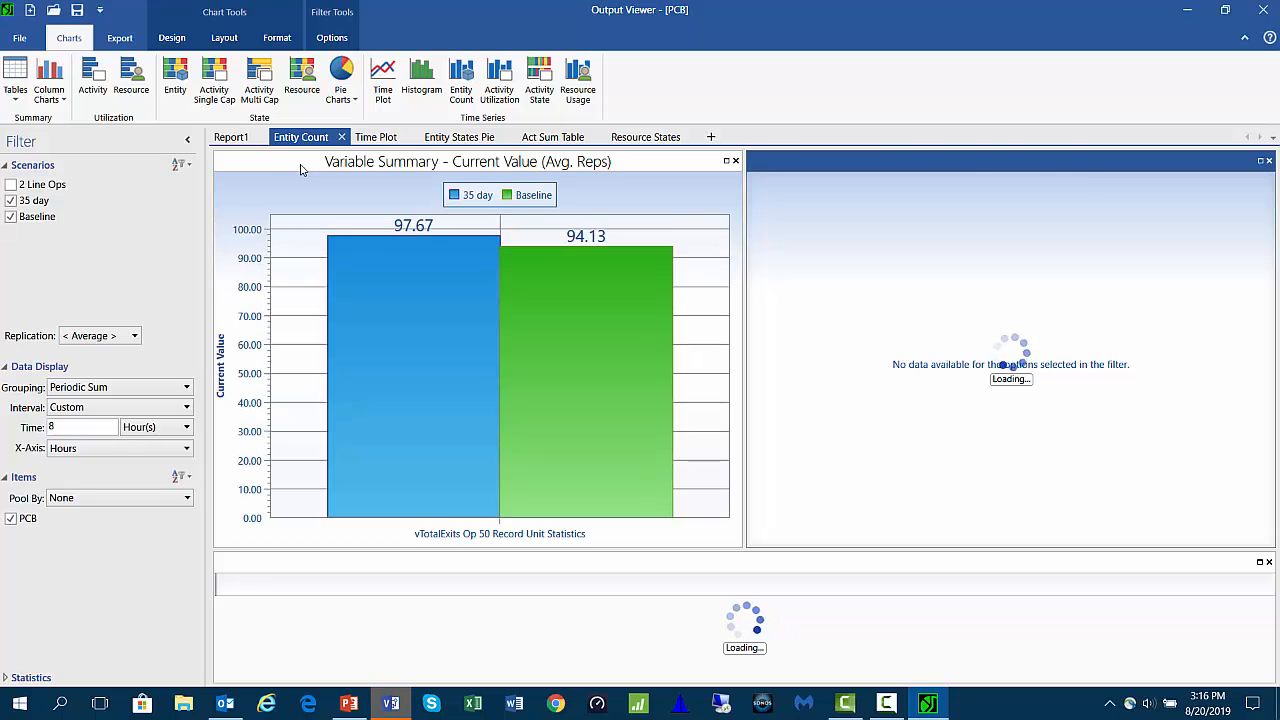
# - Include the 2 Line Ops scenario alongside 35 day and Baseline in the Entity Count and Time Plot reports
pyautogui.click(11, 185)
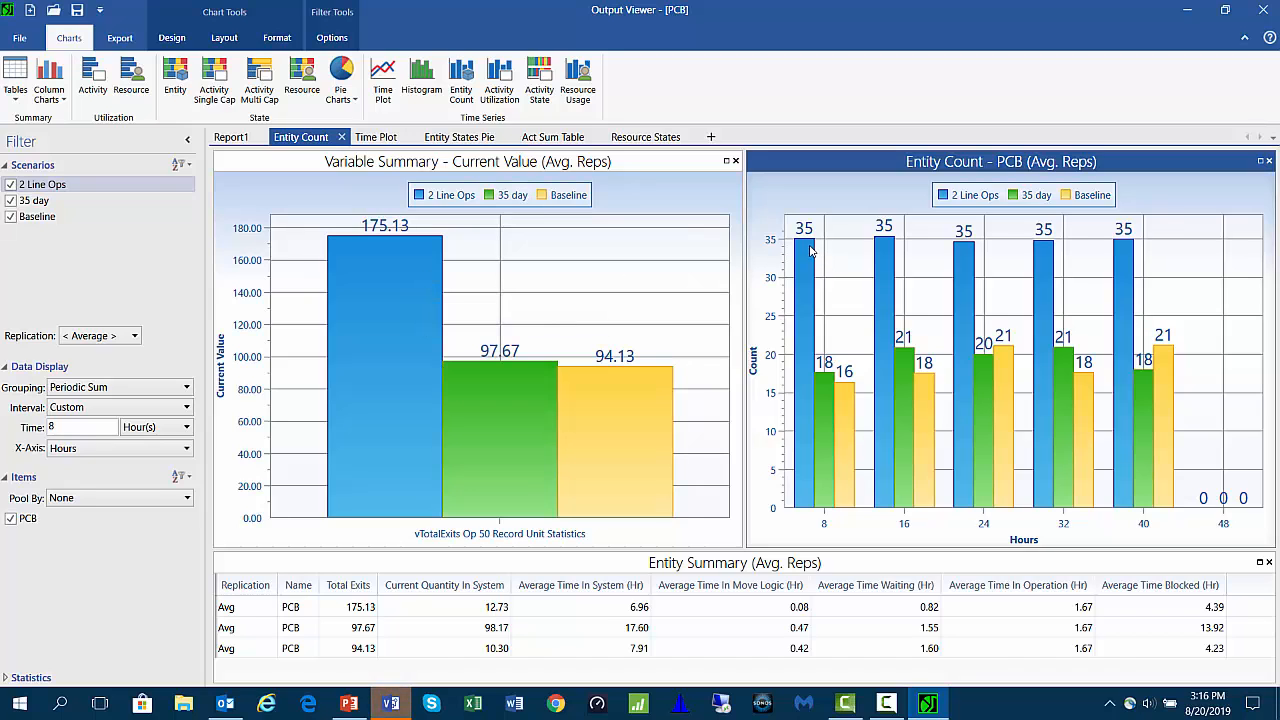
pyautogui.moveTo(808, 248)
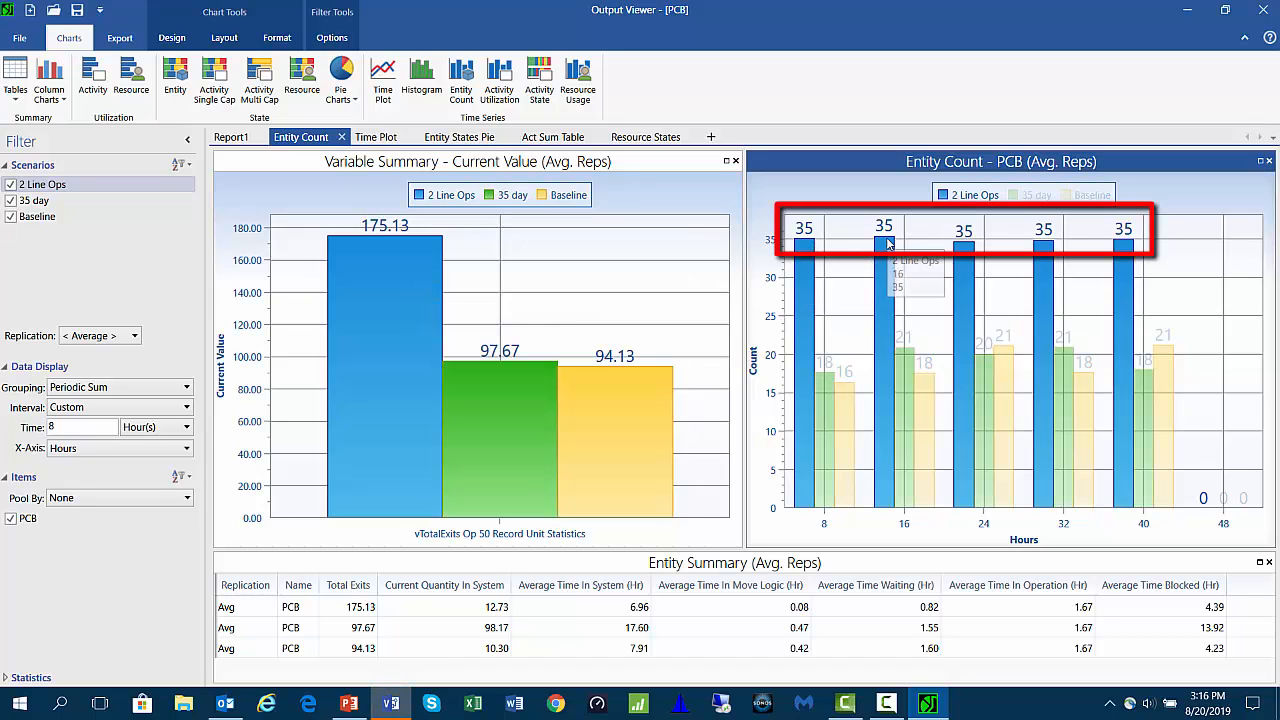
pyautogui.moveTo(965, 255)
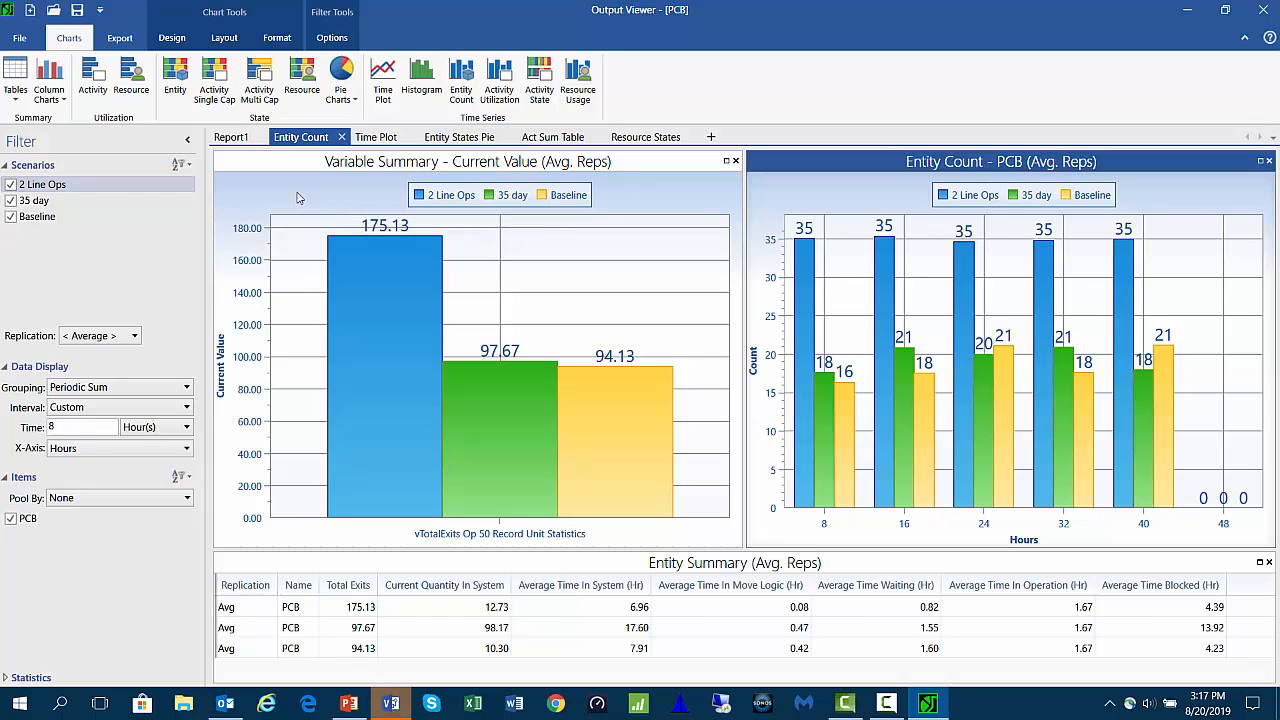
pyautogui.click(372, 139)
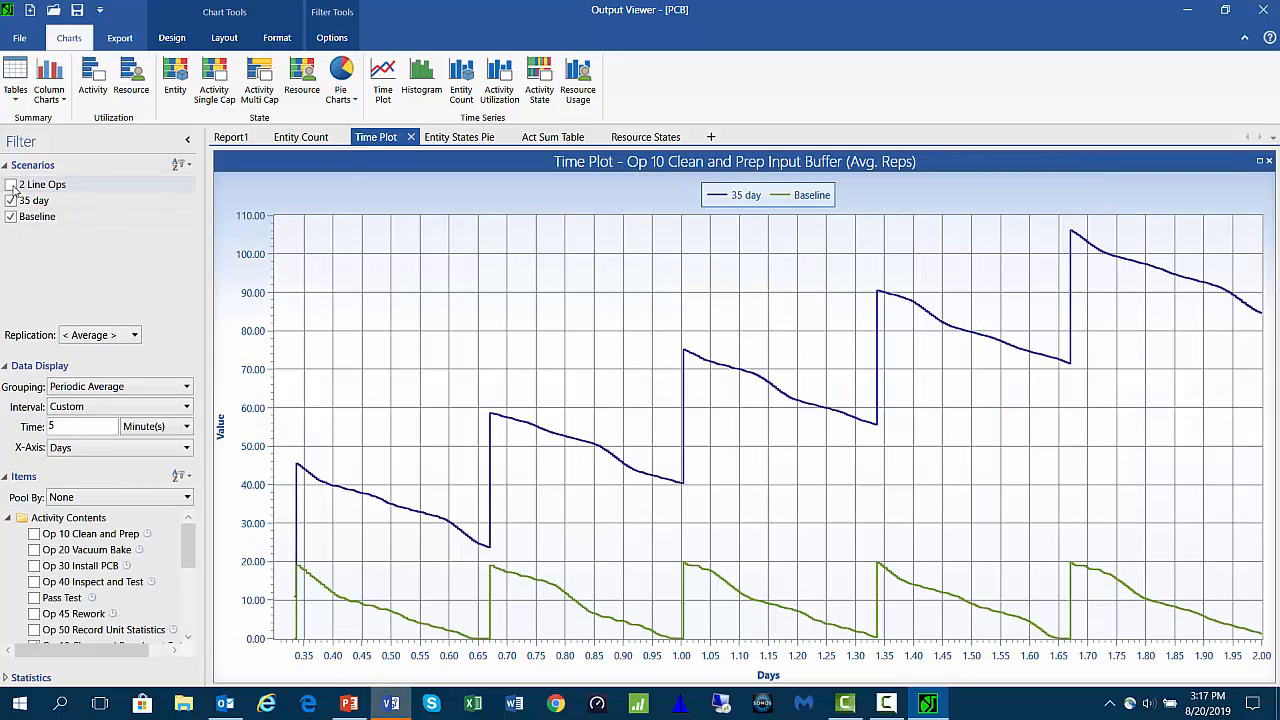
pyautogui.click(11, 185)
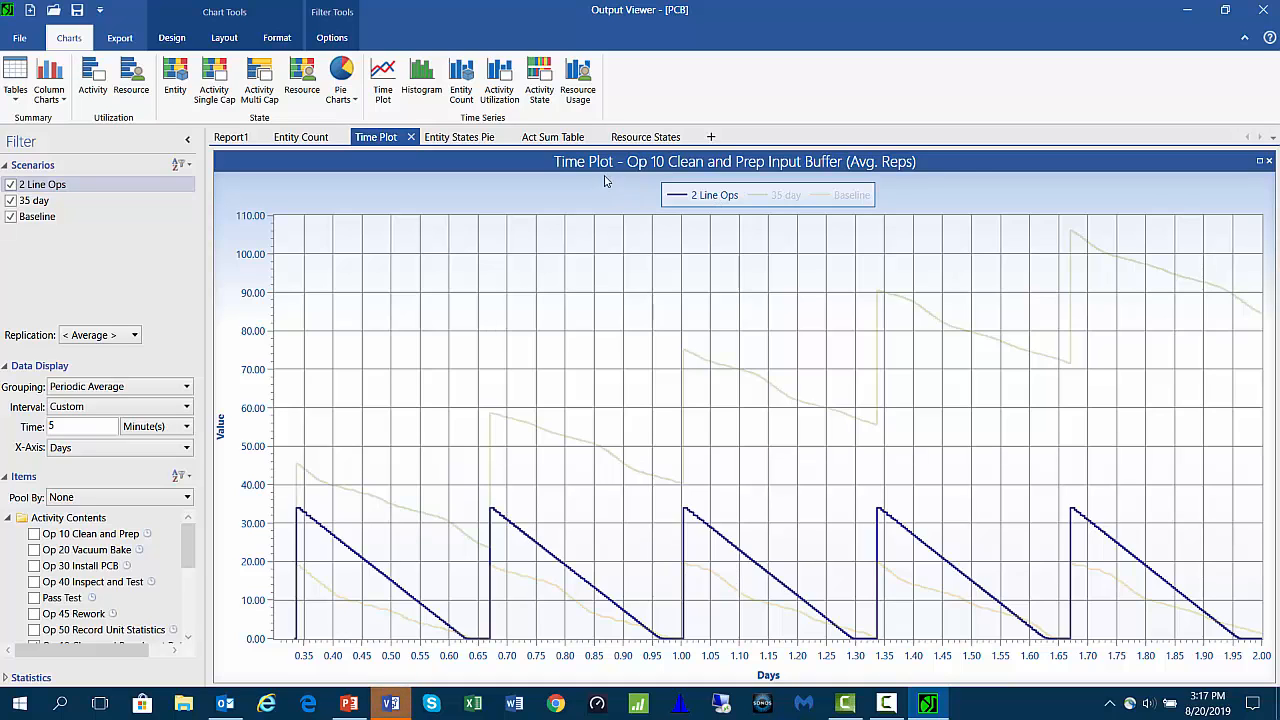
# - Filter the Act Sum Table report to show the 2 Line Ops scenario instead of 35 day
pyautogui.click(548, 141)
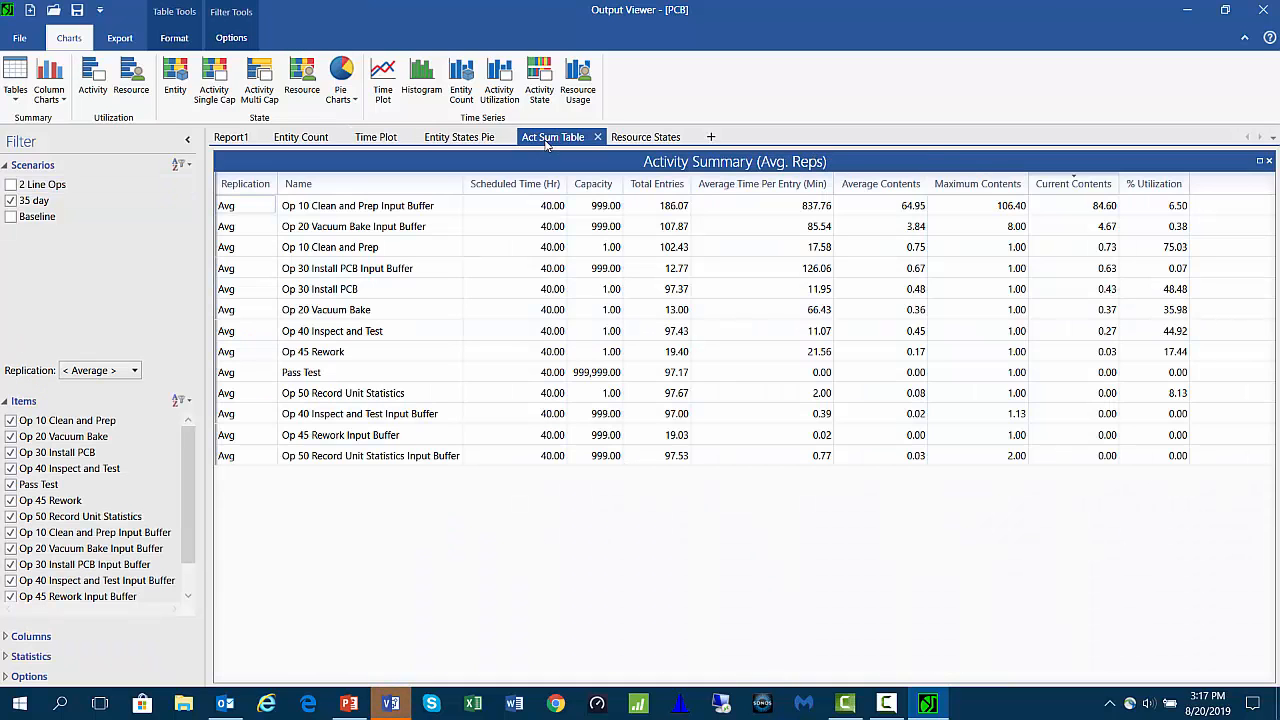
pyautogui.click(11, 201)
pyautogui.click(11, 185)
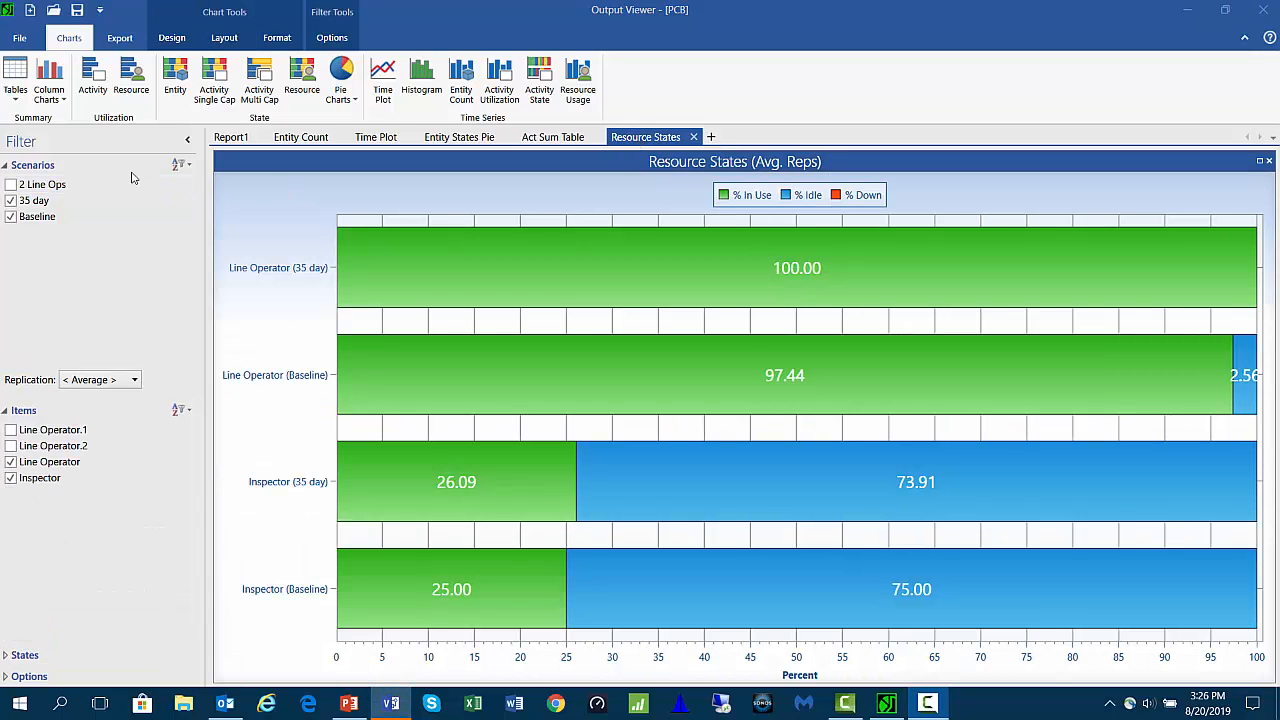
# - Include the 2 Line Ops scenario in the Resource States report and examine the Line Operator and Inspector in-use percentages
pyautogui.click(11, 185)
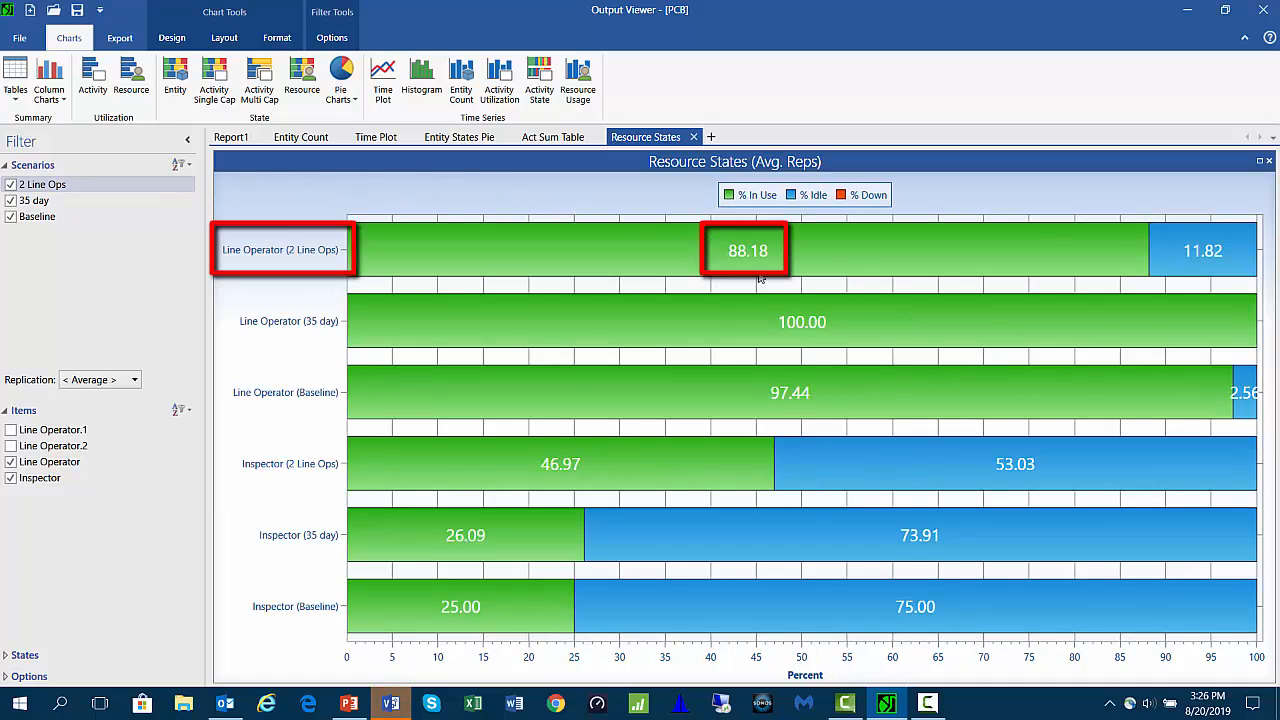
pyautogui.moveTo(746, 266)
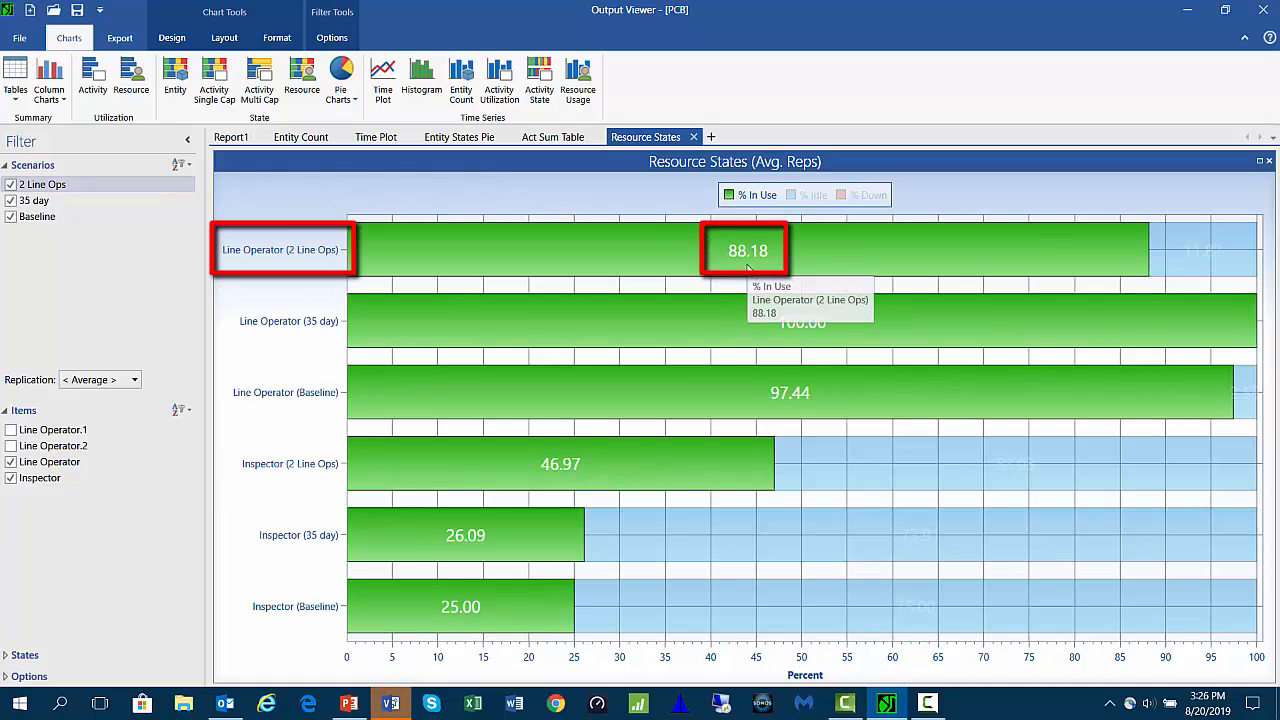
pyautogui.click(426, 465)
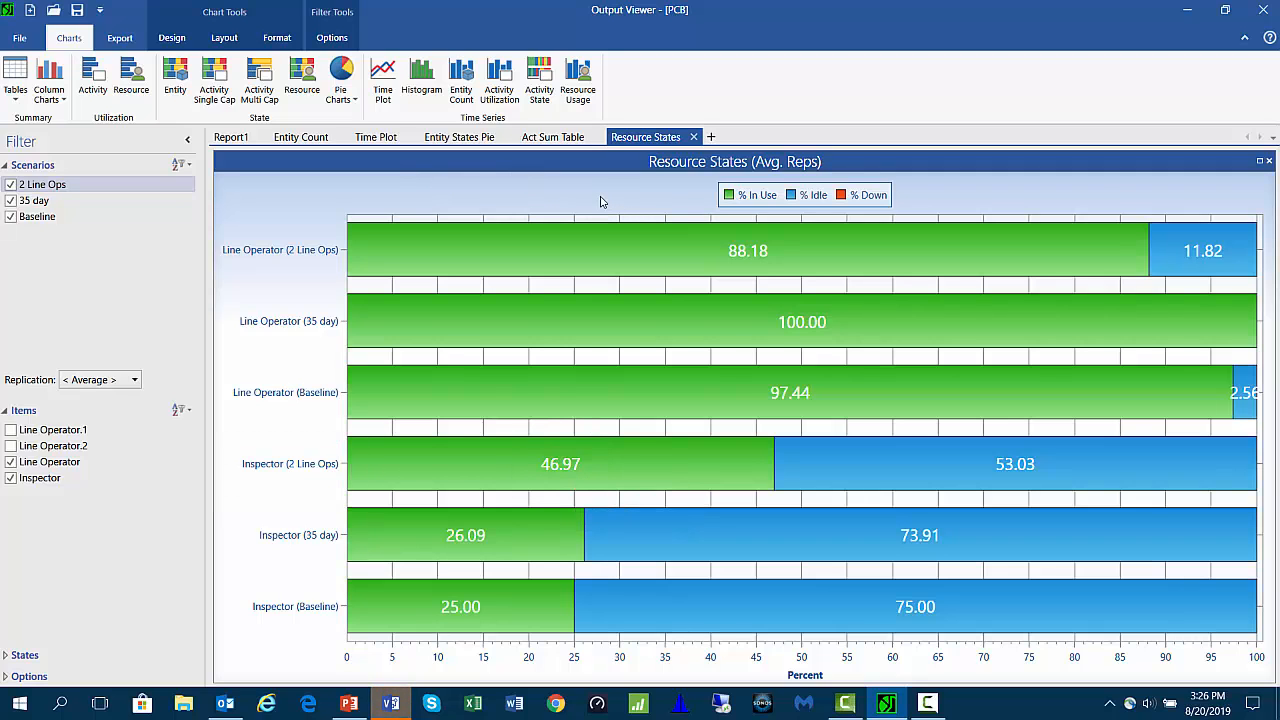
# - Compare the three scenarios' exits in the Entity Count report and the Line Operator's utilization in the Resource States report
pyautogui.click(303, 141)
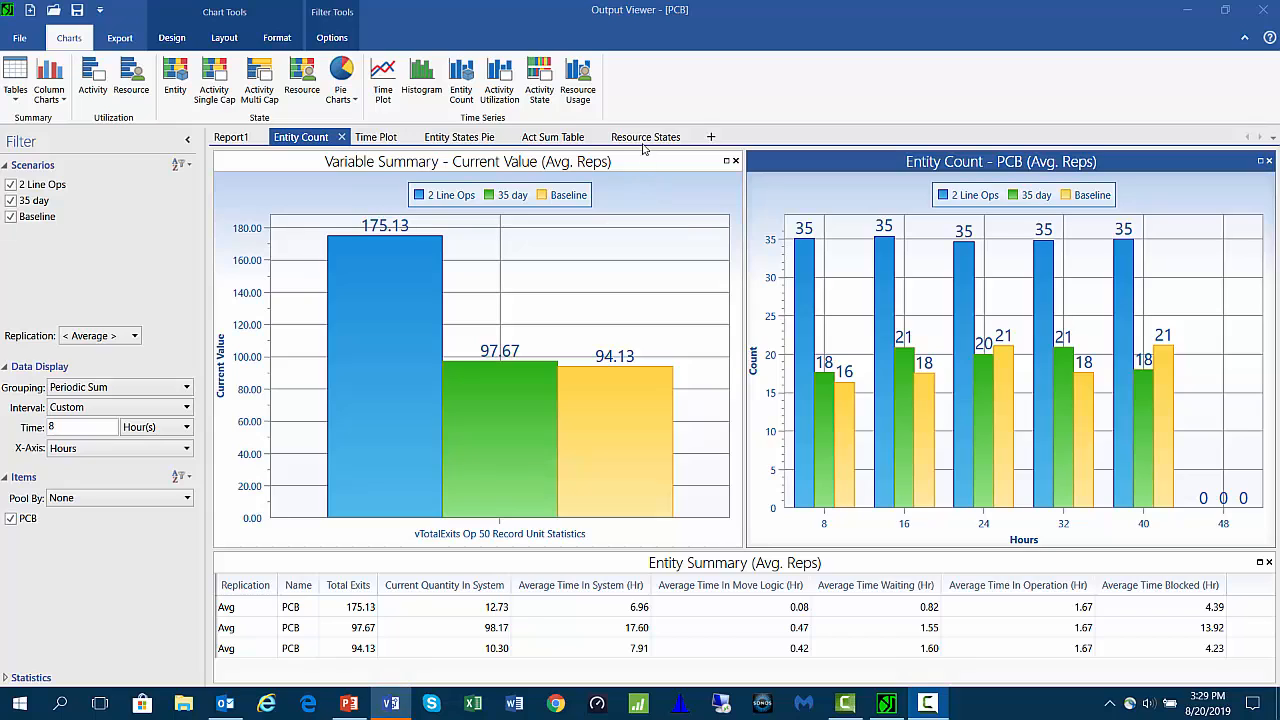
pyautogui.click(645, 140)
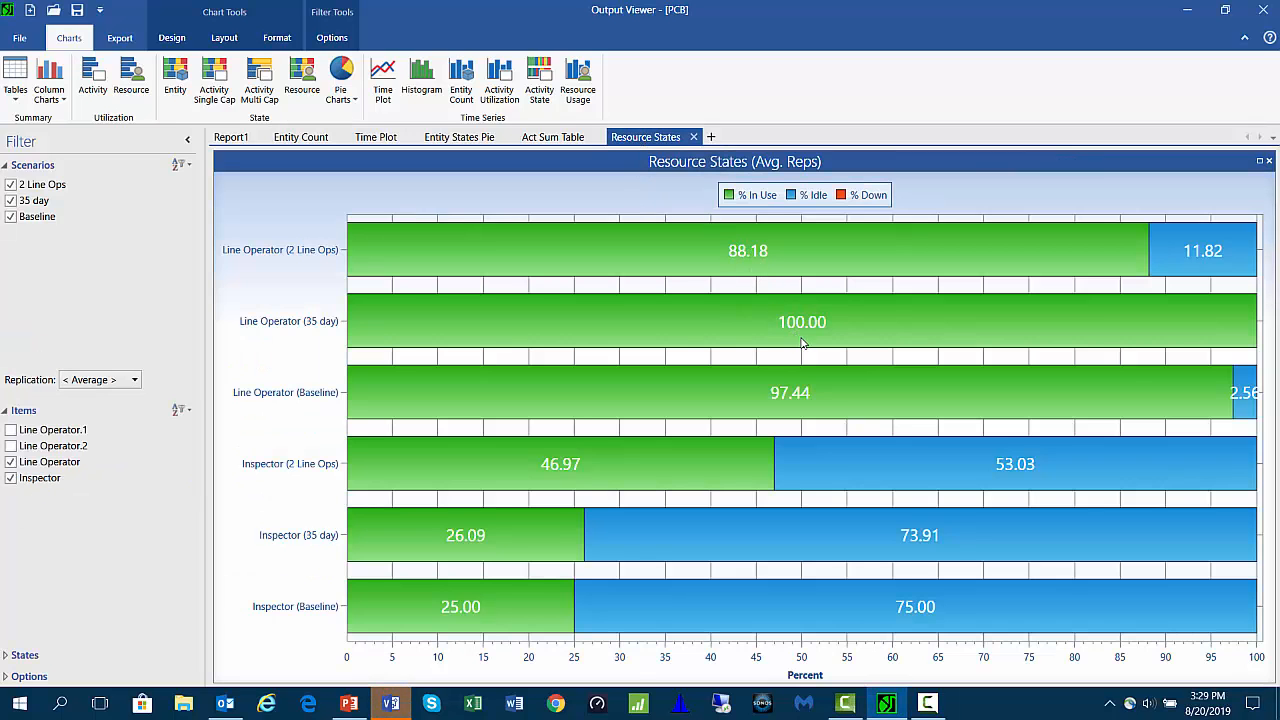
pyautogui.moveTo(757, 405)
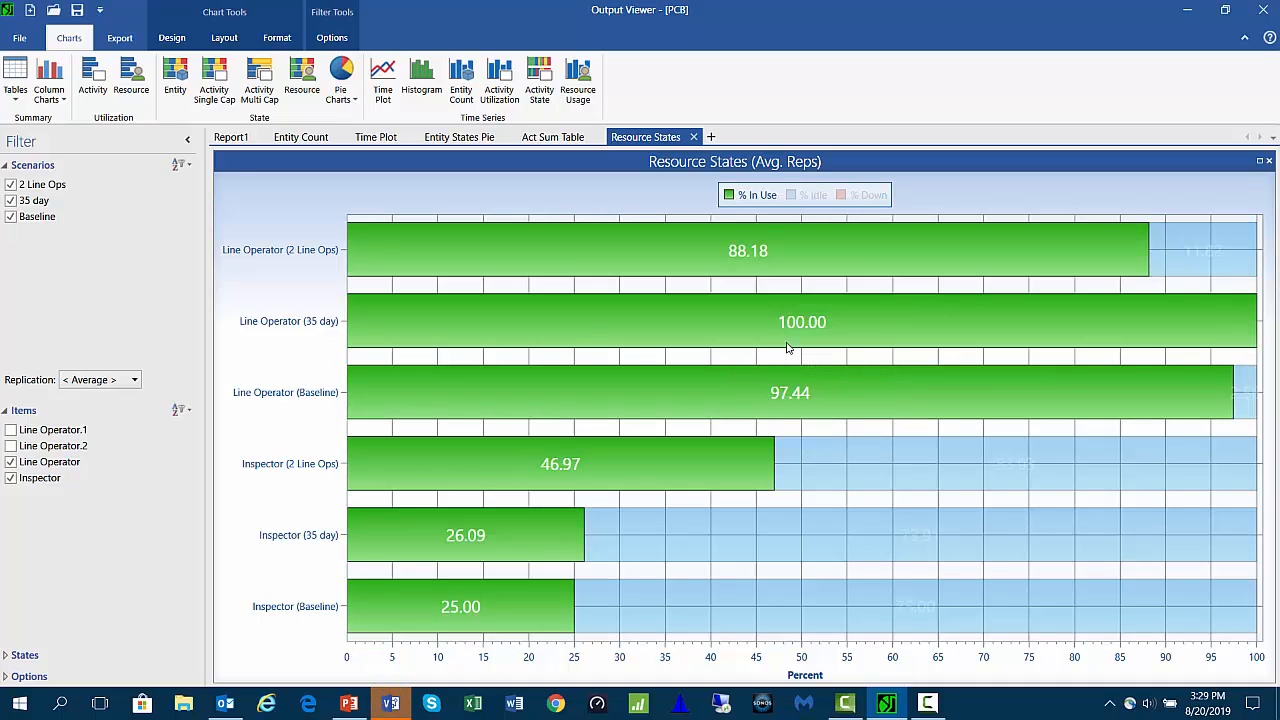
pyautogui.moveTo(792, 330)
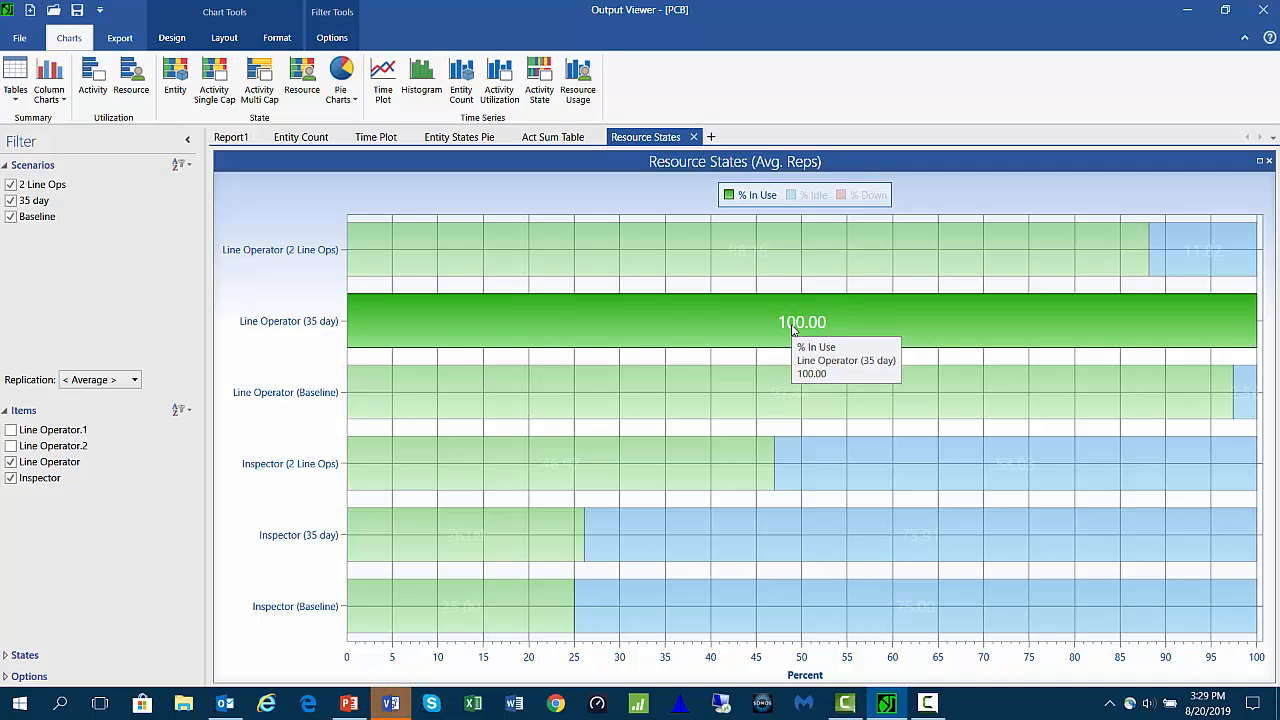
pyautogui.moveTo(750, 268)
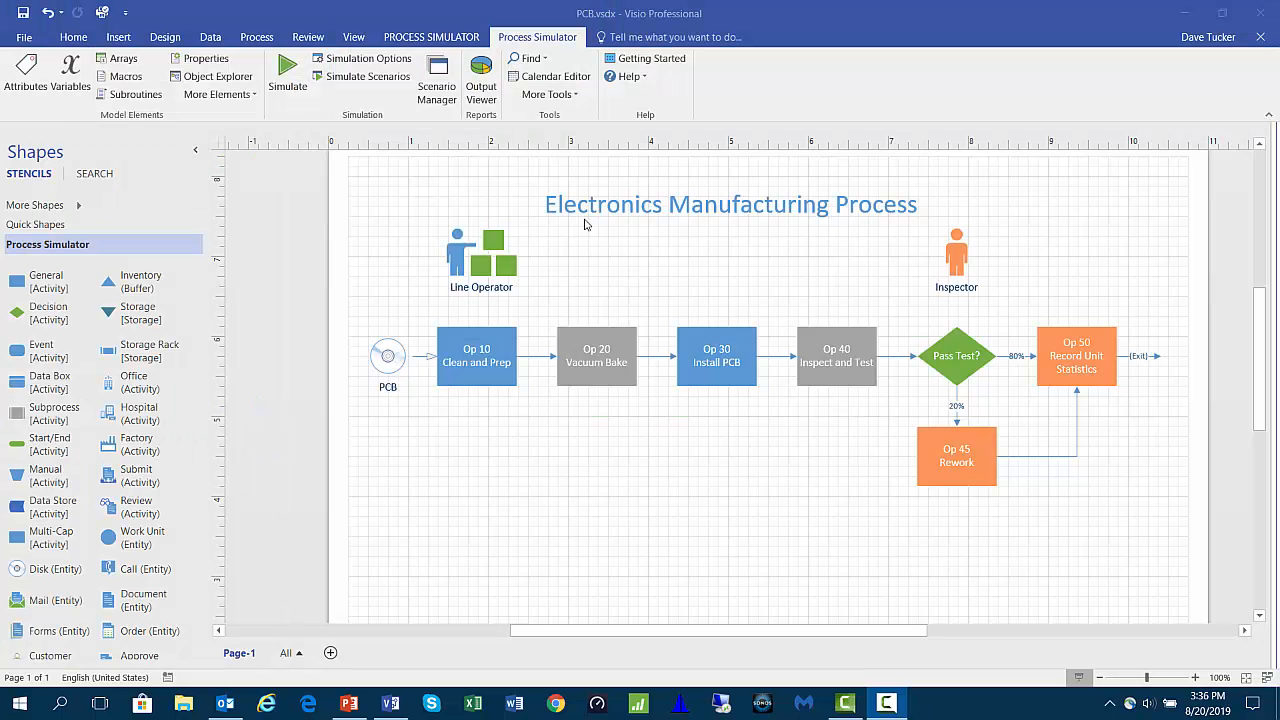
pyautogui.click(591, 355)
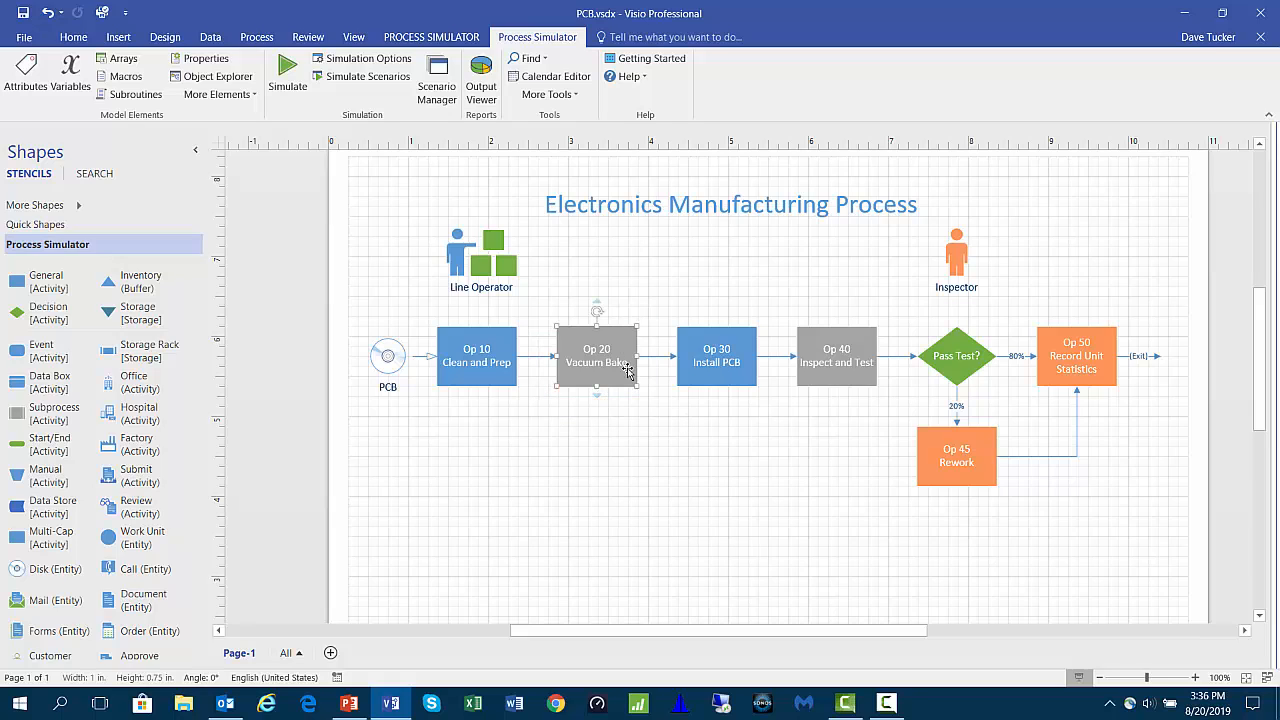
pyautogui.click(834, 369)
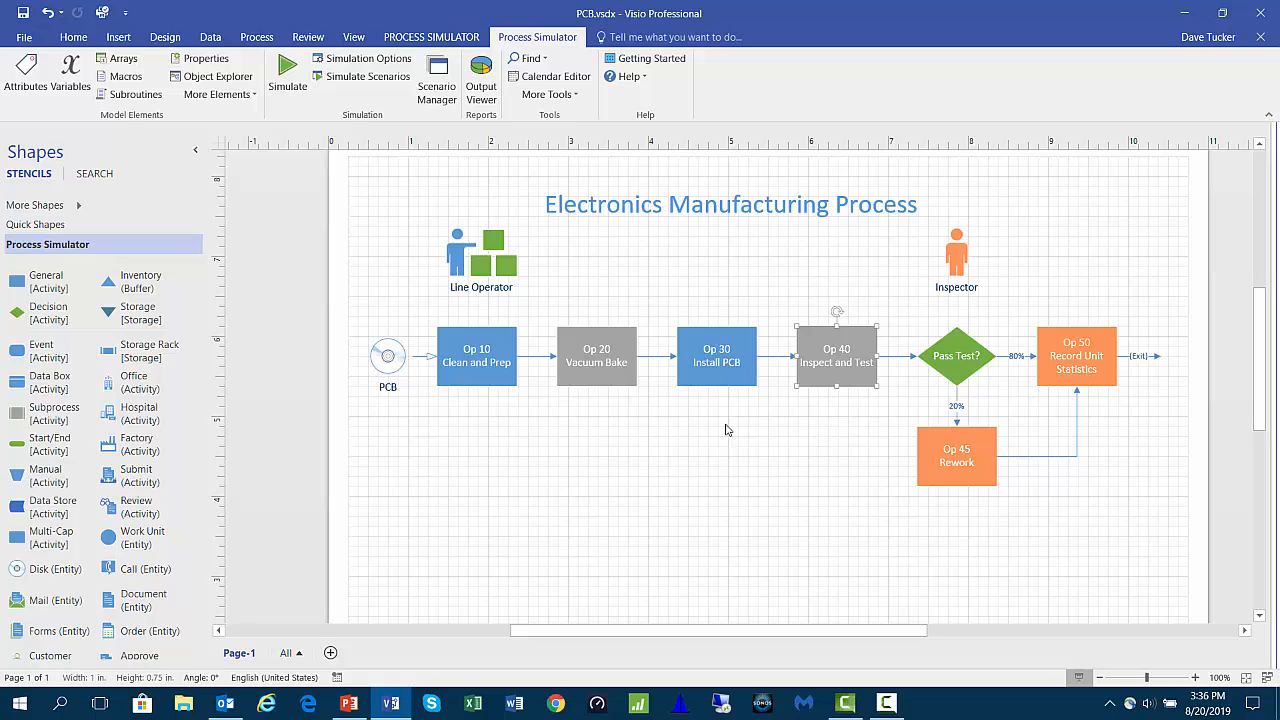
# - Add the Time parameters of all seven activities, from Op_10_Clean_and_Prep to Op_50_Record_Unit_Statistics, to the Scenario Manager
pyautogui.click(437, 92)
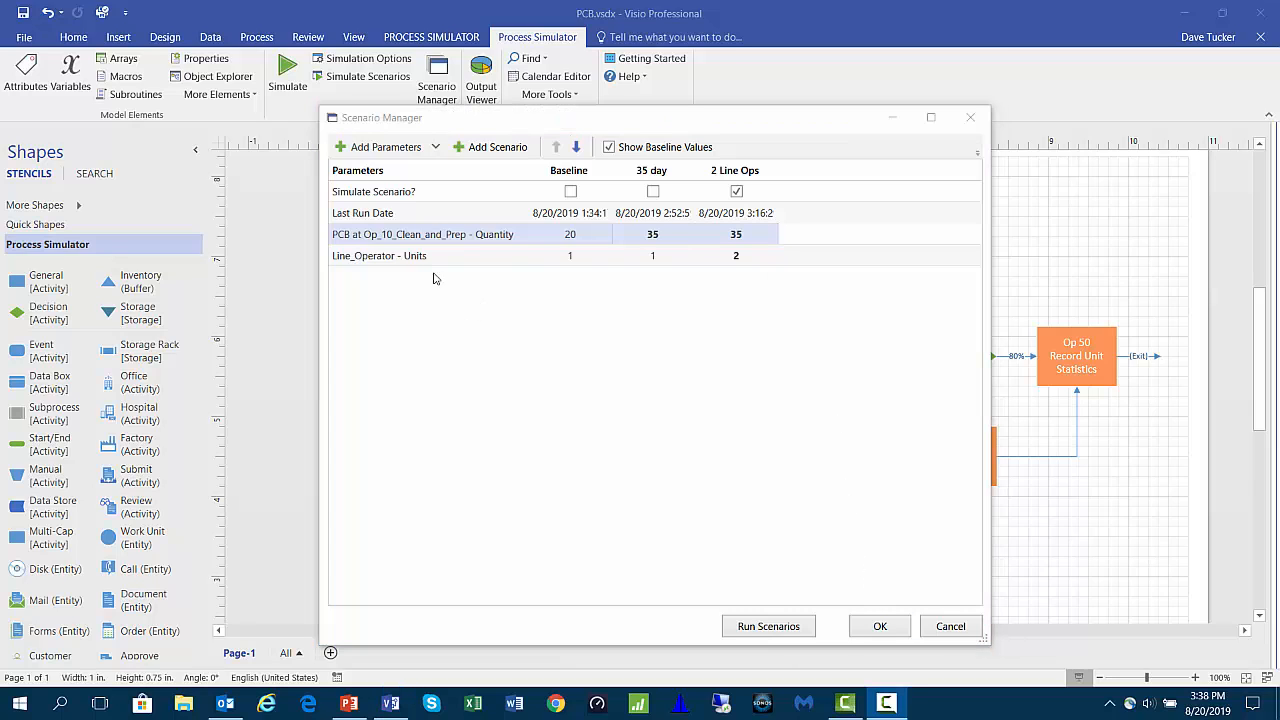
pyautogui.click(341, 147)
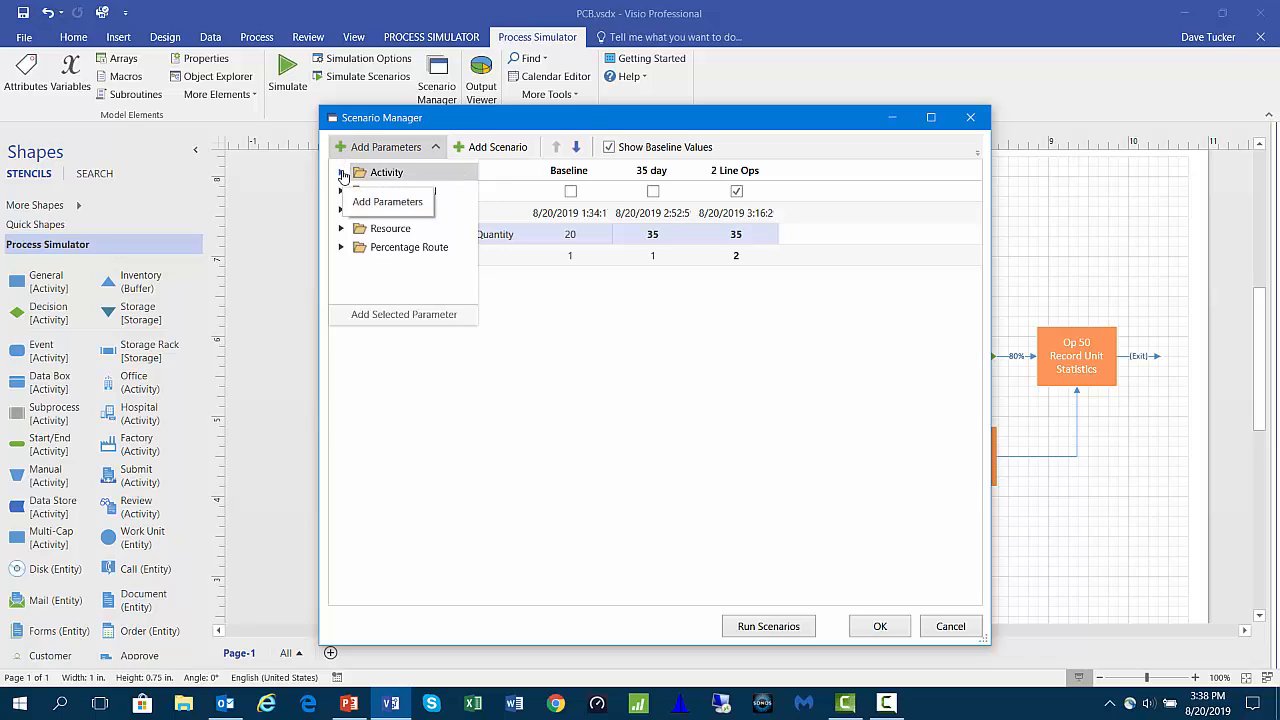
pyautogui.click(341, 173)
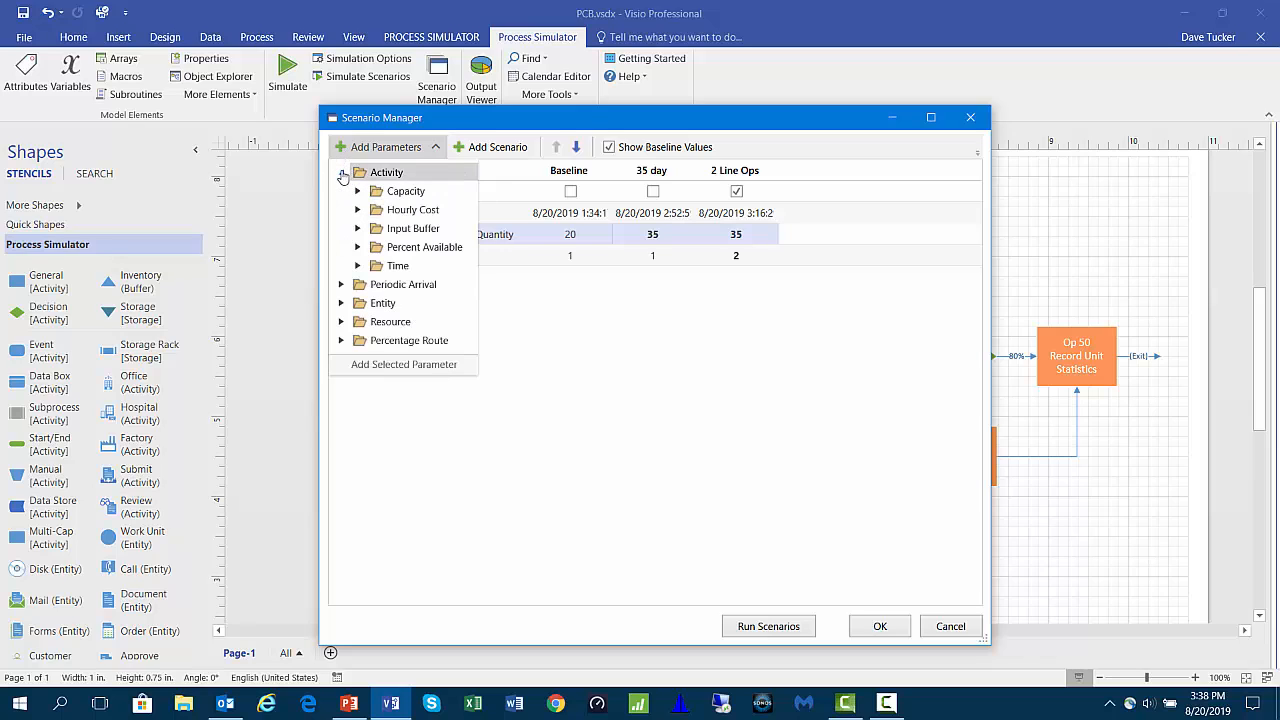
pyautogui.click(358, 266)
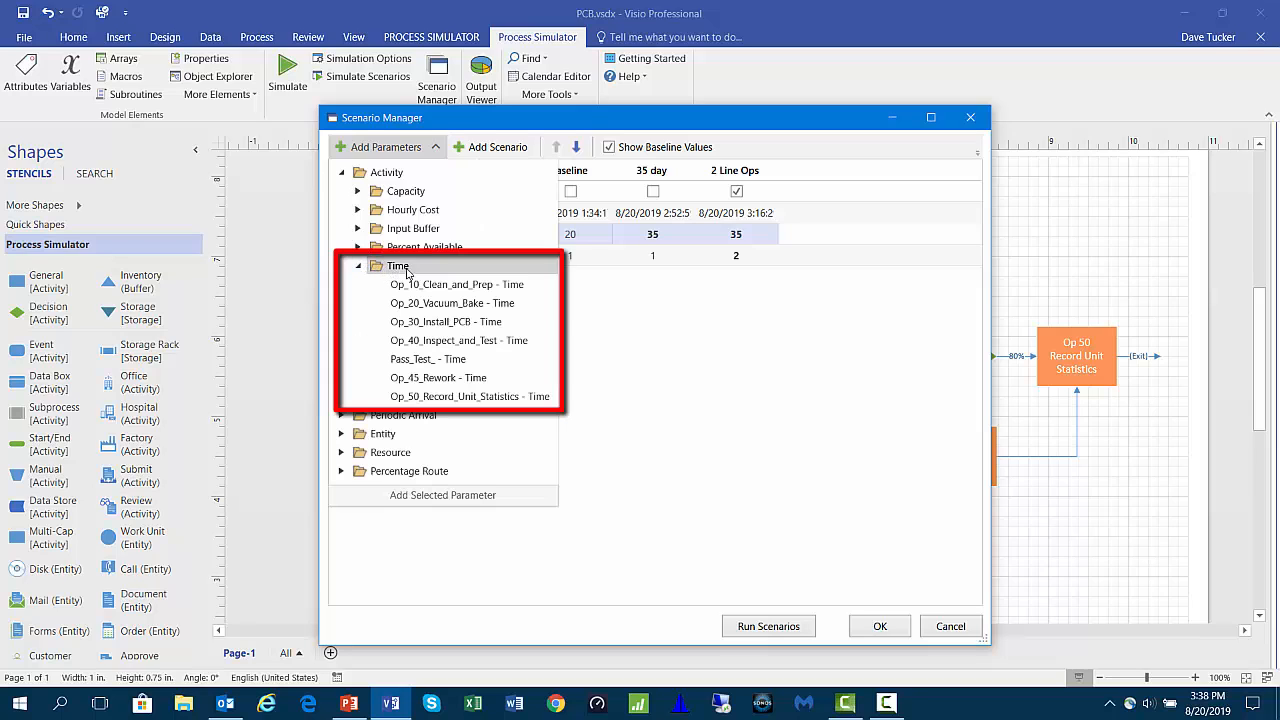
pyautogui.click(422, 285)
pyautogui.doubleClick(422, 285)
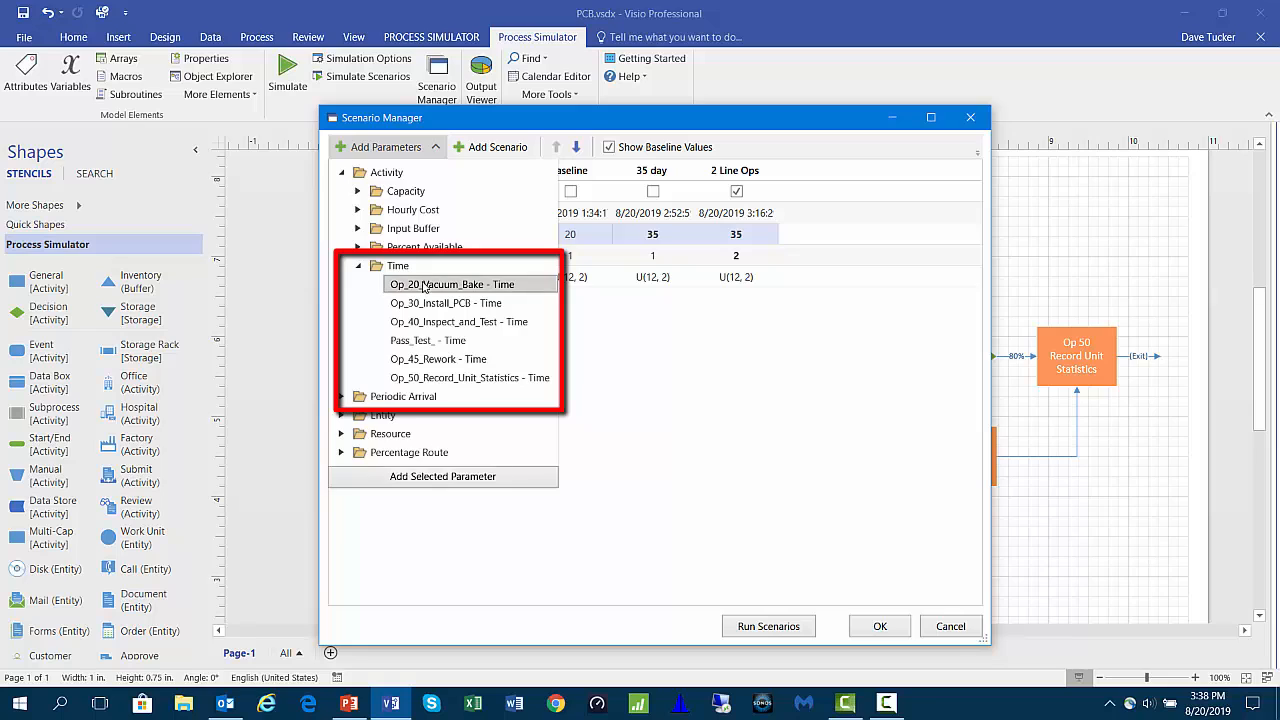
pyautogui.doubleClick(422, 285)
pyautogui.doubleClick(422, 285)
pyautogui.doubleClick(422, 285)
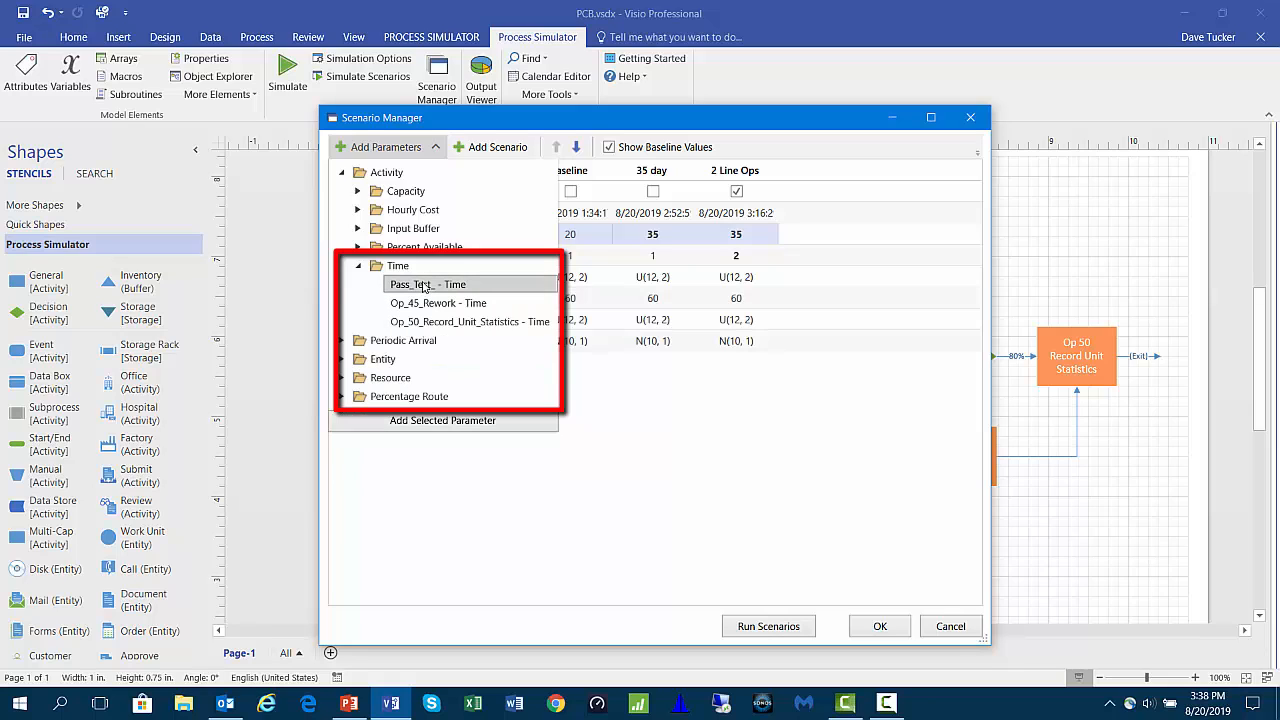
pyautogui.doubleClick(422, 285)
pyautogui.doubleClick(422, 285)
pyautogui.doubleClick(422, 285)
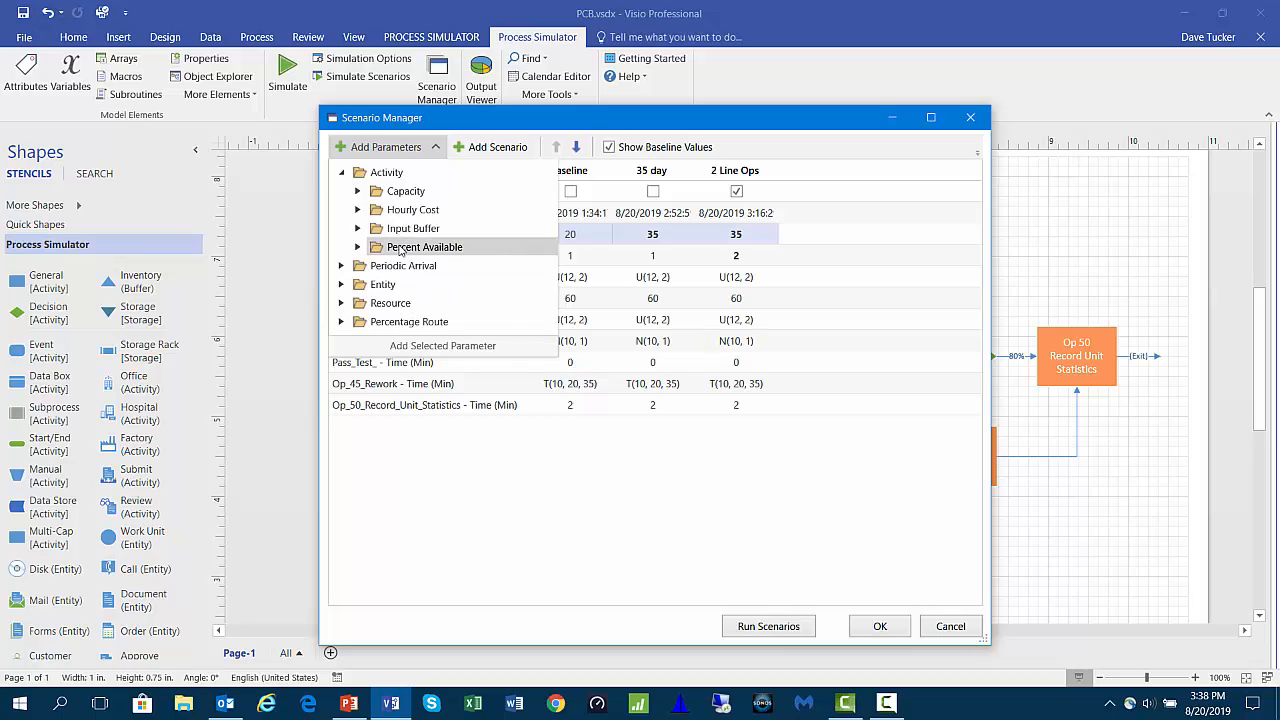
# - Add the Capacity parameters of all seven activities, including Pass_Test_ and Op_45_Rework, to the scenario table
pyautogui.click(357, 193)
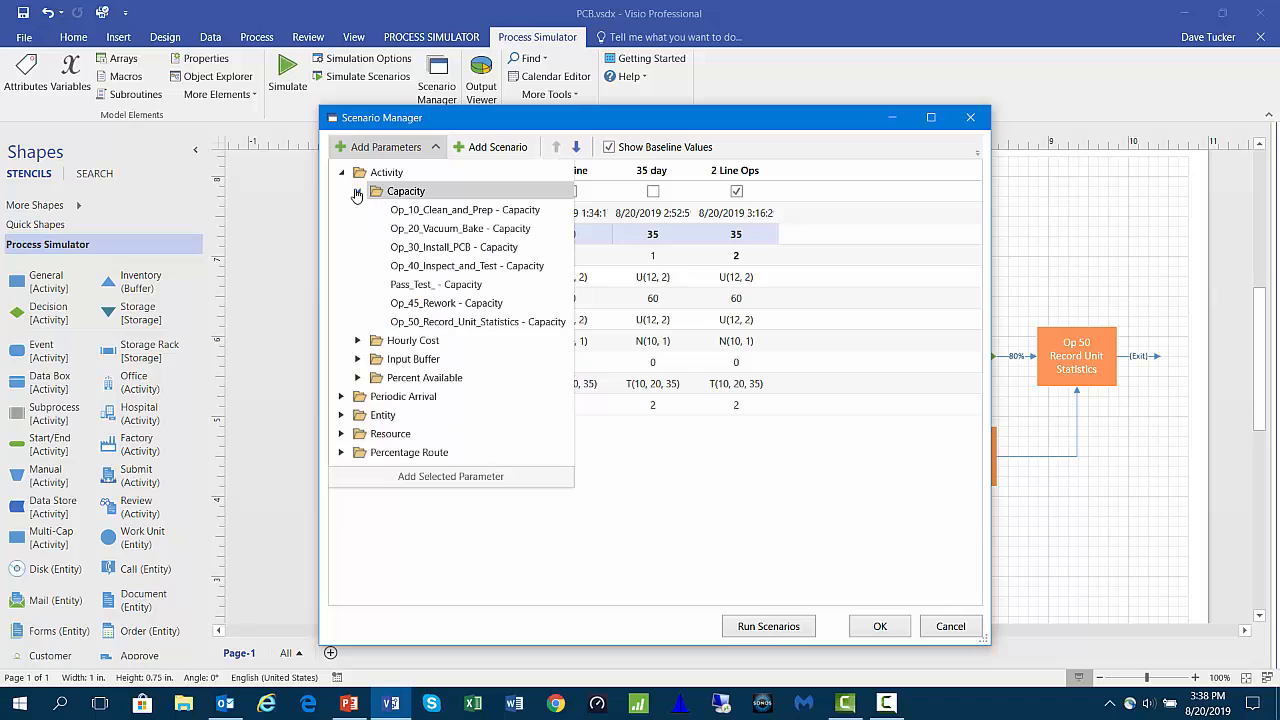
pyautogui.doubleClick(432, 210)
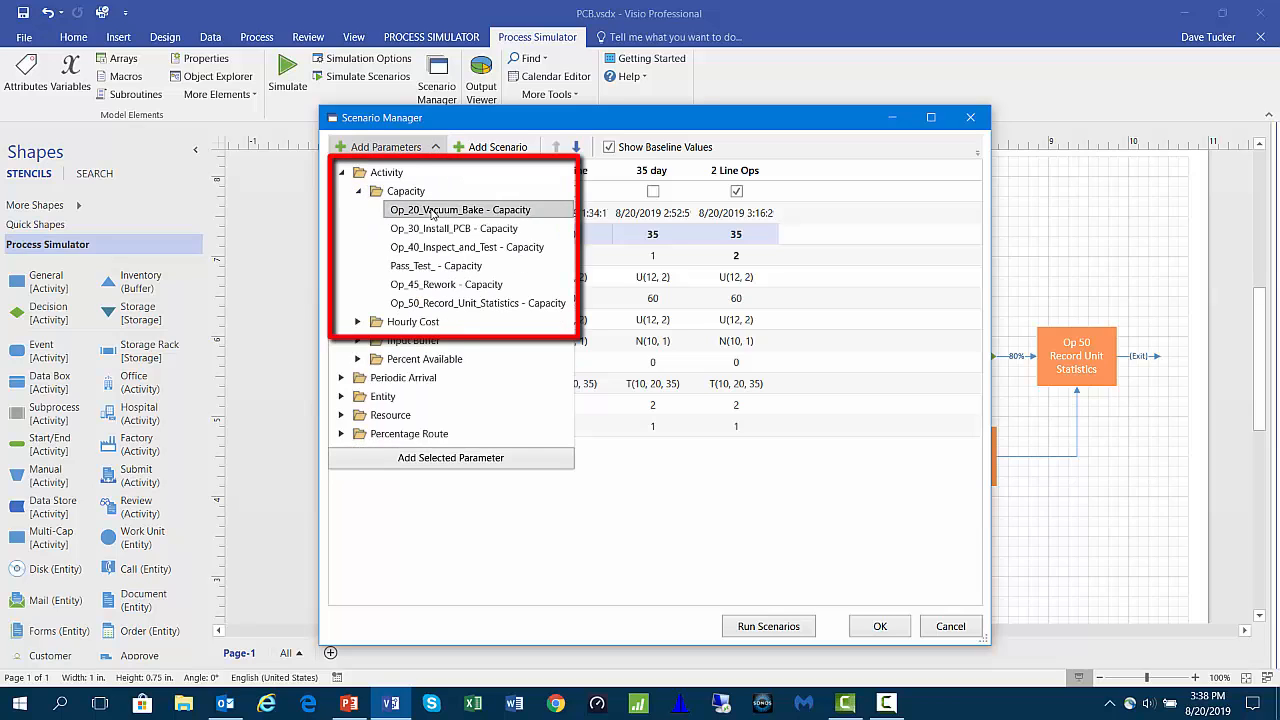
pyautogui.doubleClick(432, 210)
pyautogui.doubleClick(432, 210)
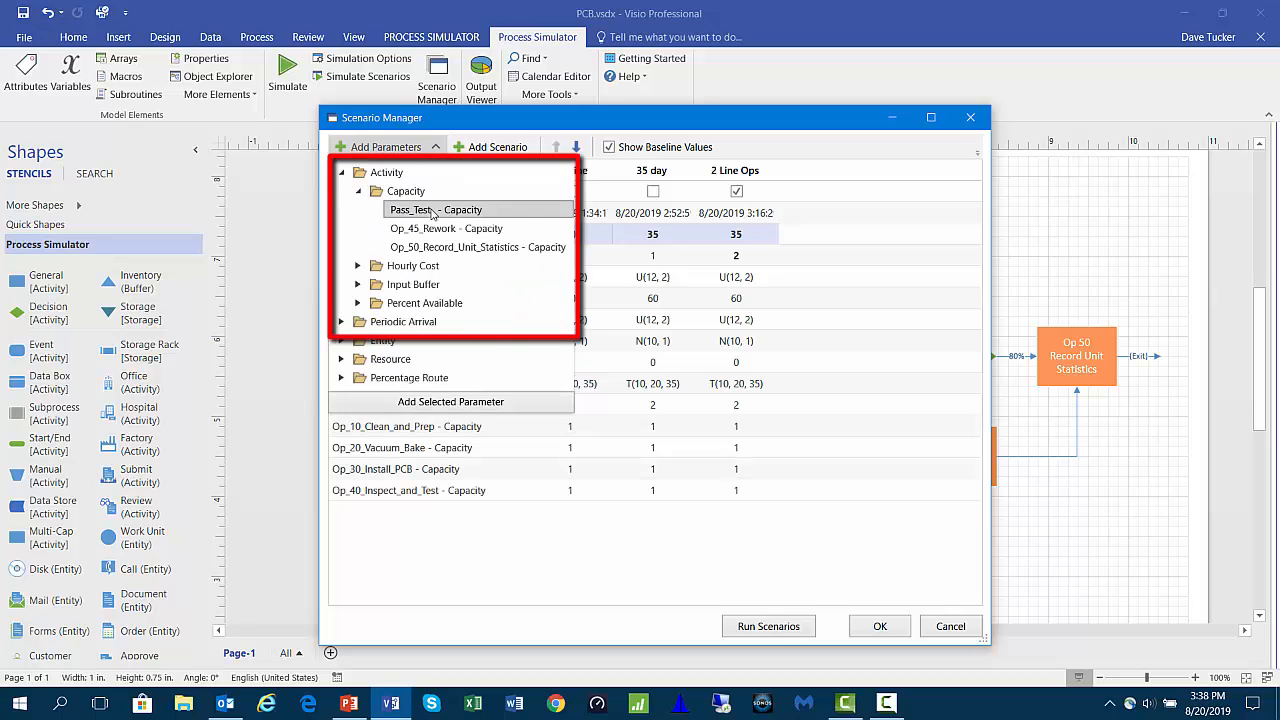
pyautogui.doubleClick(432, 210)
pyautogui.doubleClick(432, 210)
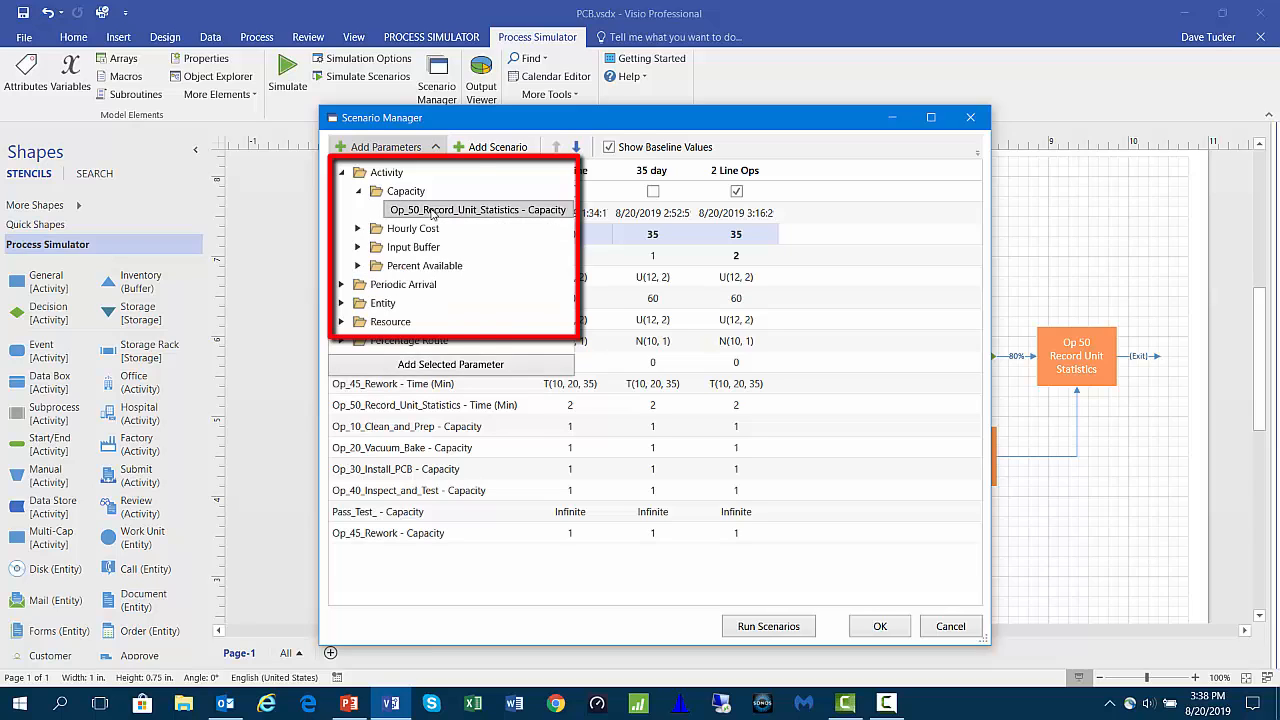
pyautogui.doubleClick(432, 210)
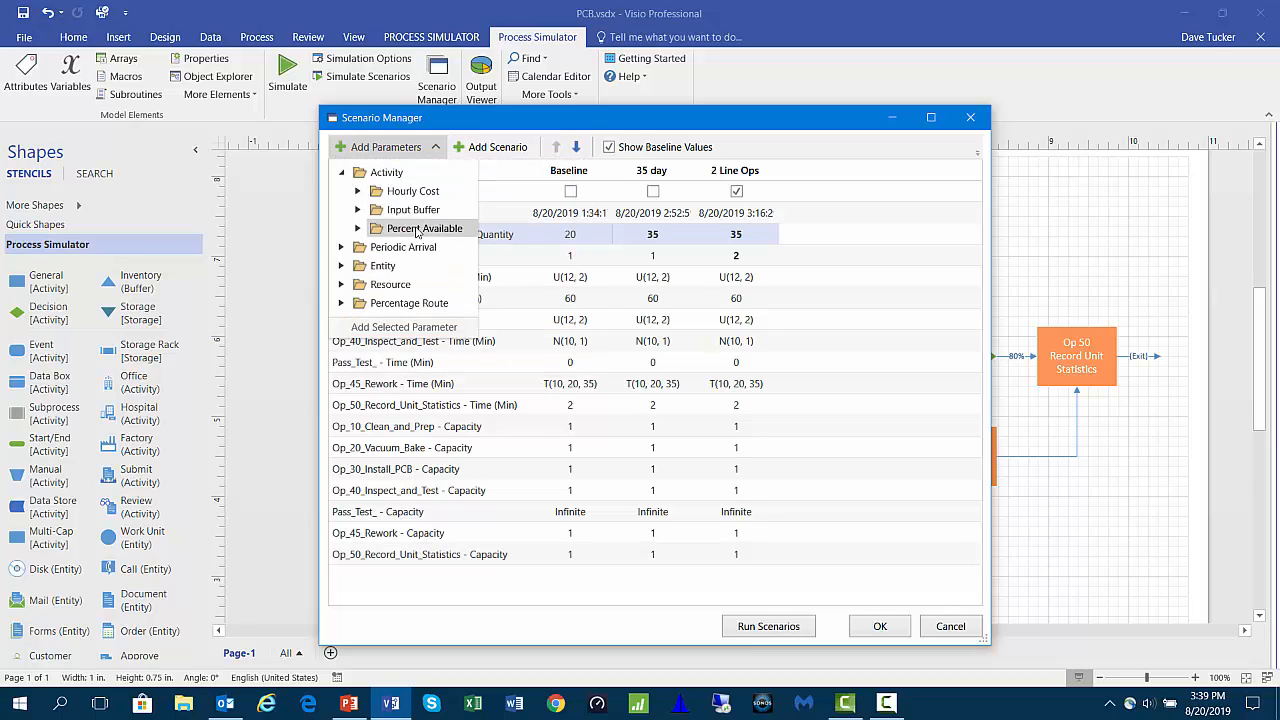
pyautogui.click(636, 606)
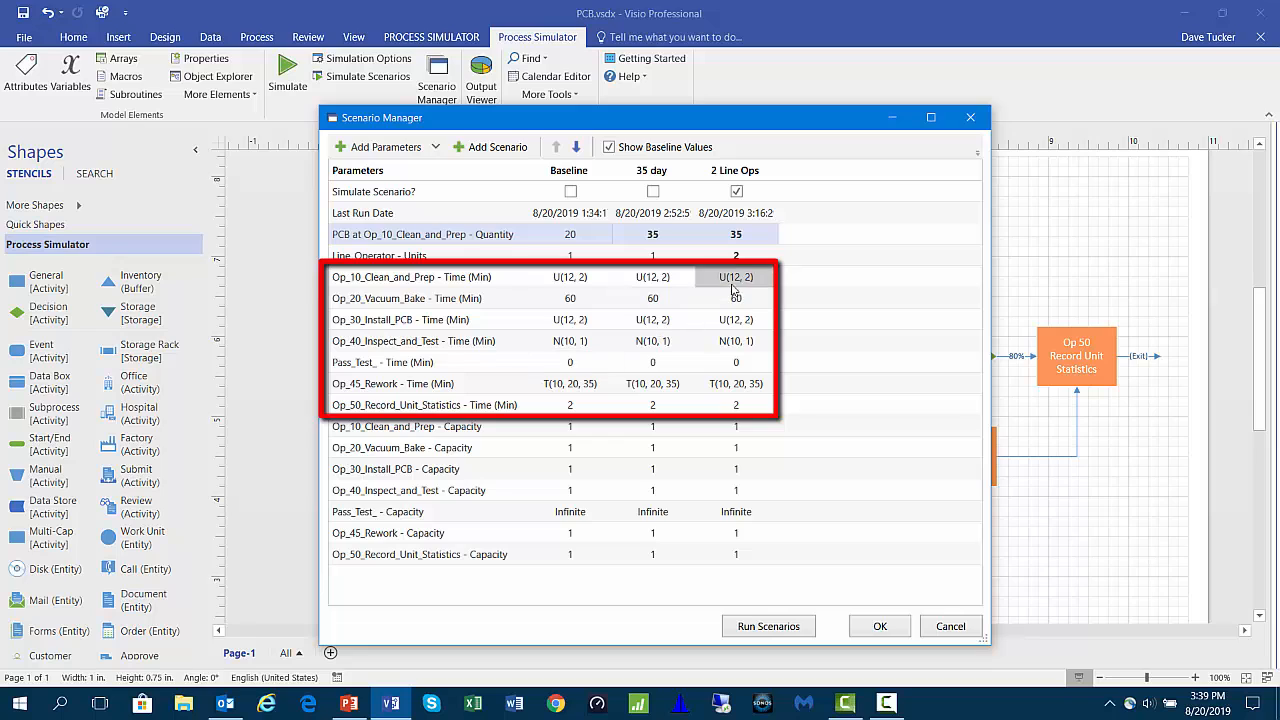
# - Add a new scenario after 2 Line Ops and open its Op_10_Clean_and_Prep time for editing
pyautogui.click(491, 147)
pyautogui.click(690, 399)
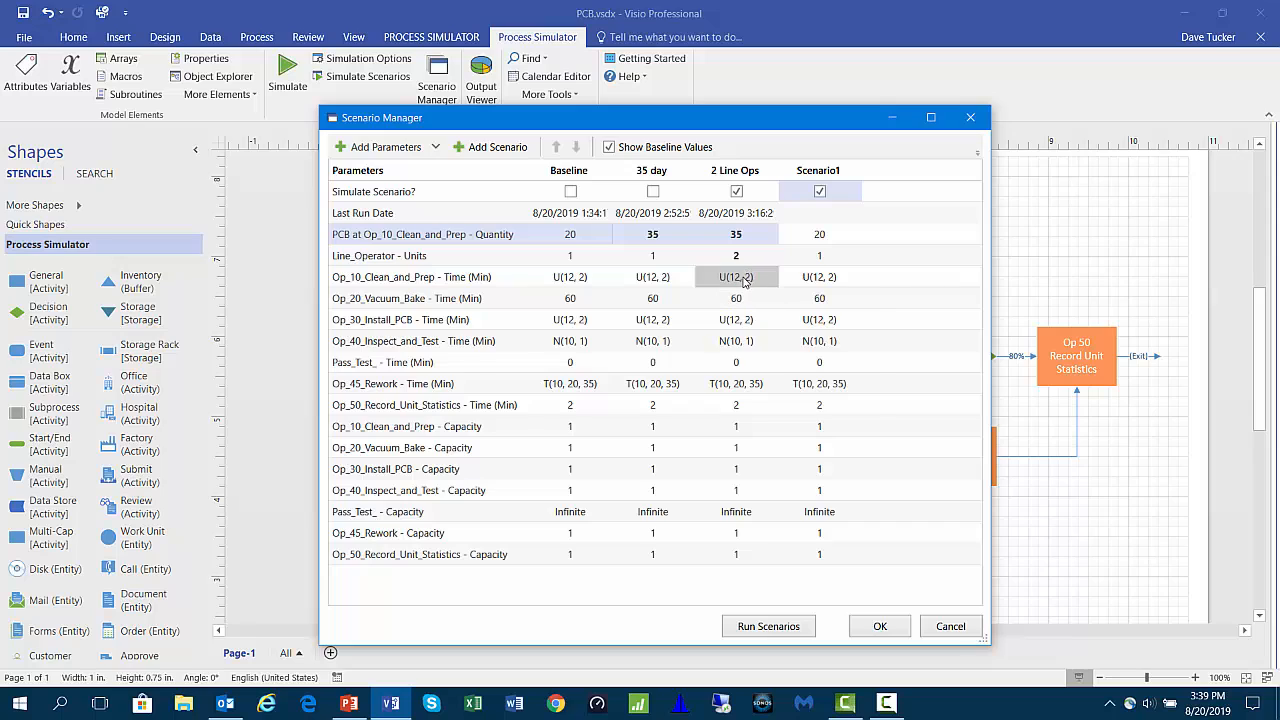
pyautogui.click(838, 279)
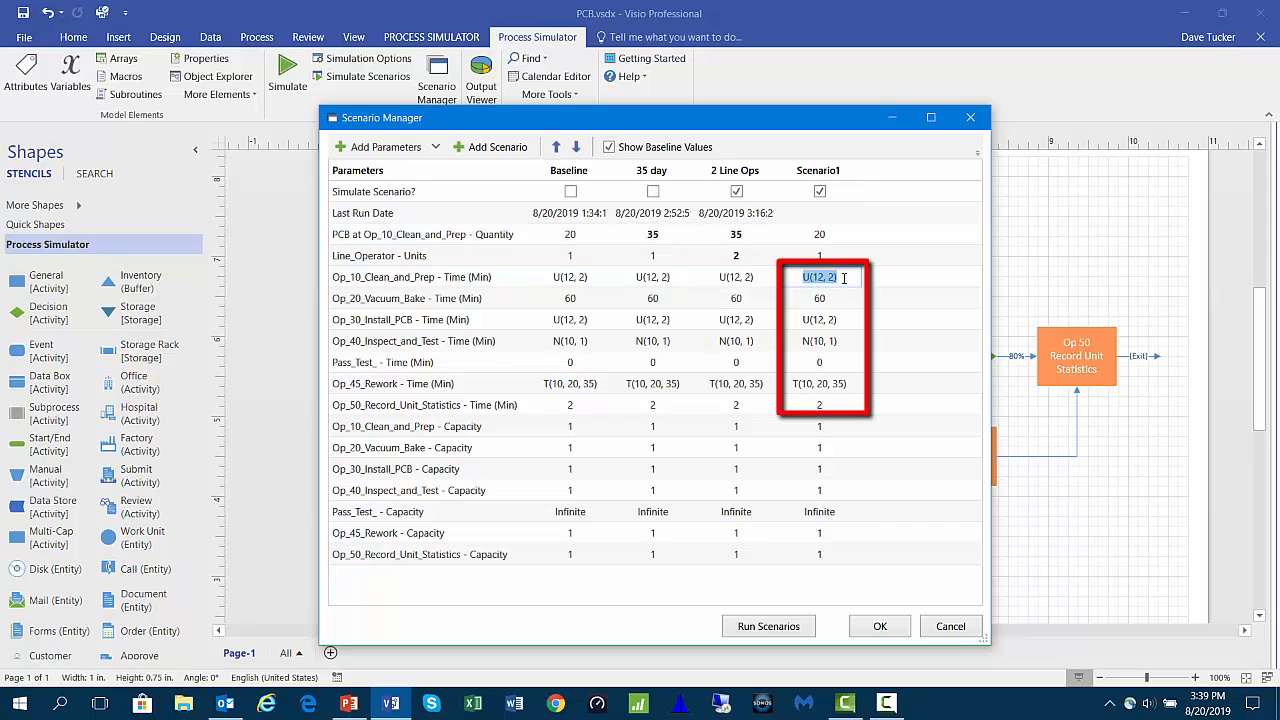
pyautogui.click(517, 431)
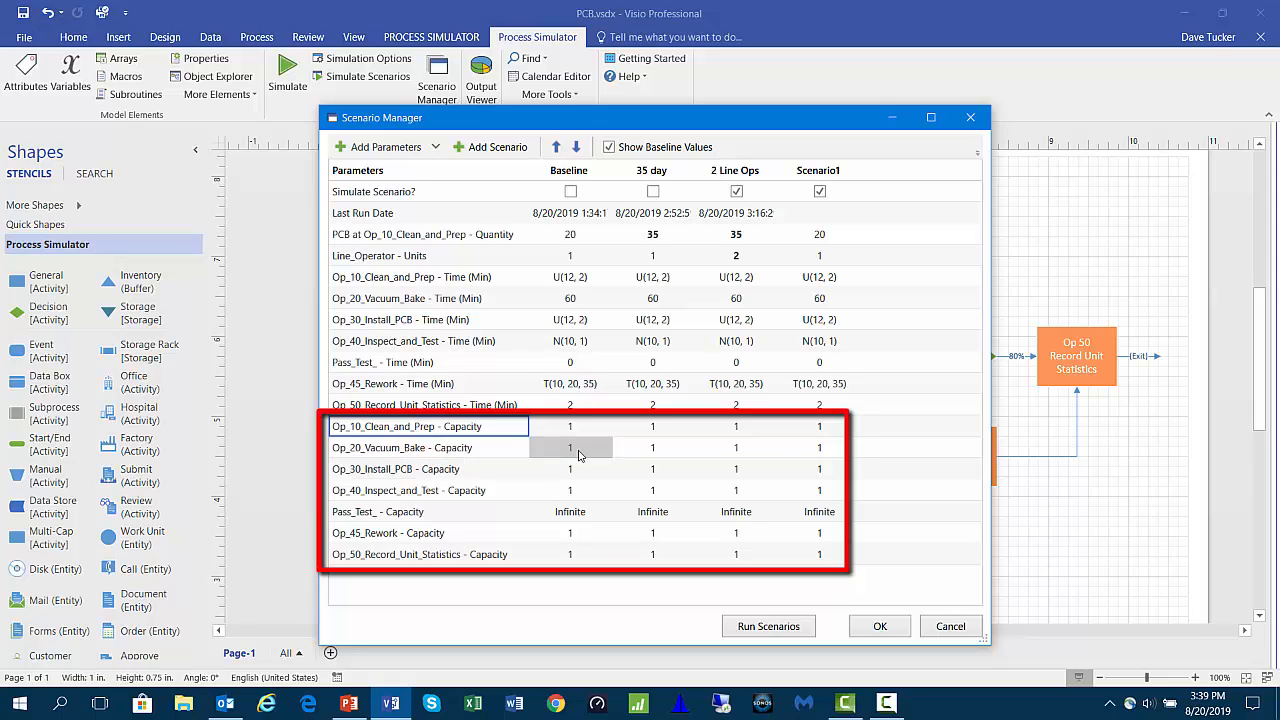
# - Set the new scenario's Op_20_Vacuum_Bake and Op_40_Inspect_and_Test capacities to 2
pyautogui.click(821, 450)
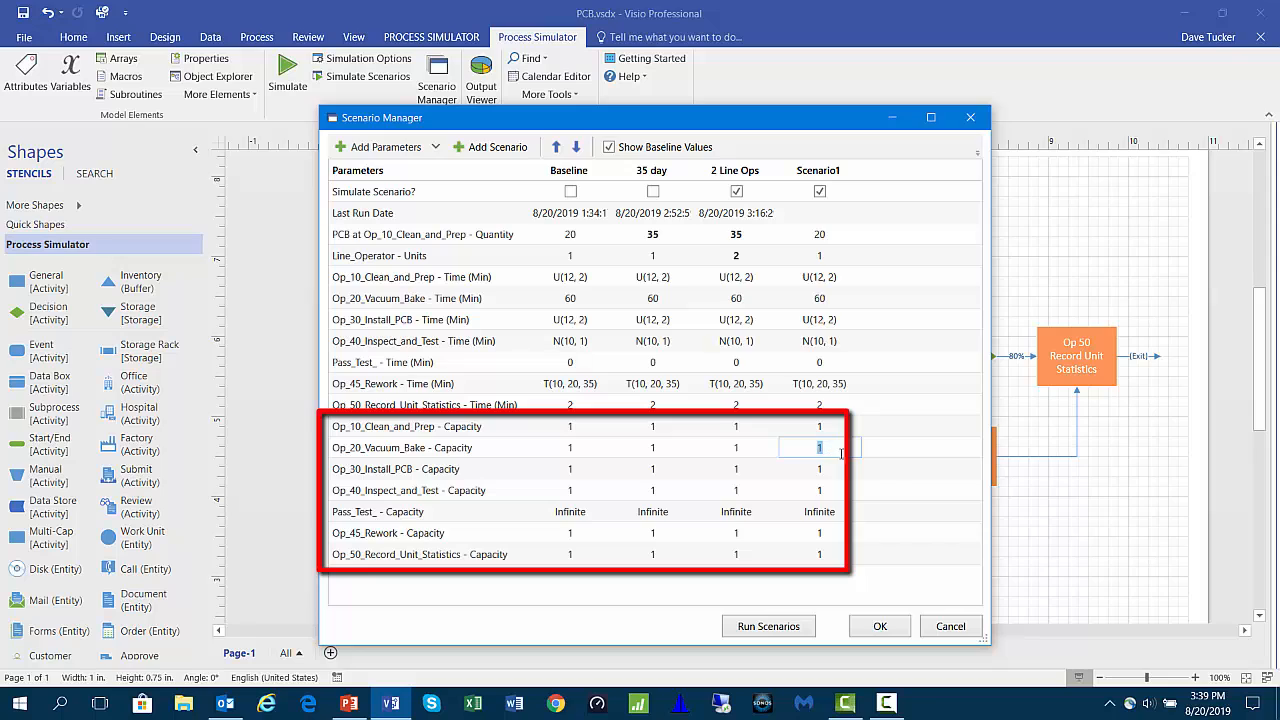
pyautogui.press('Return')
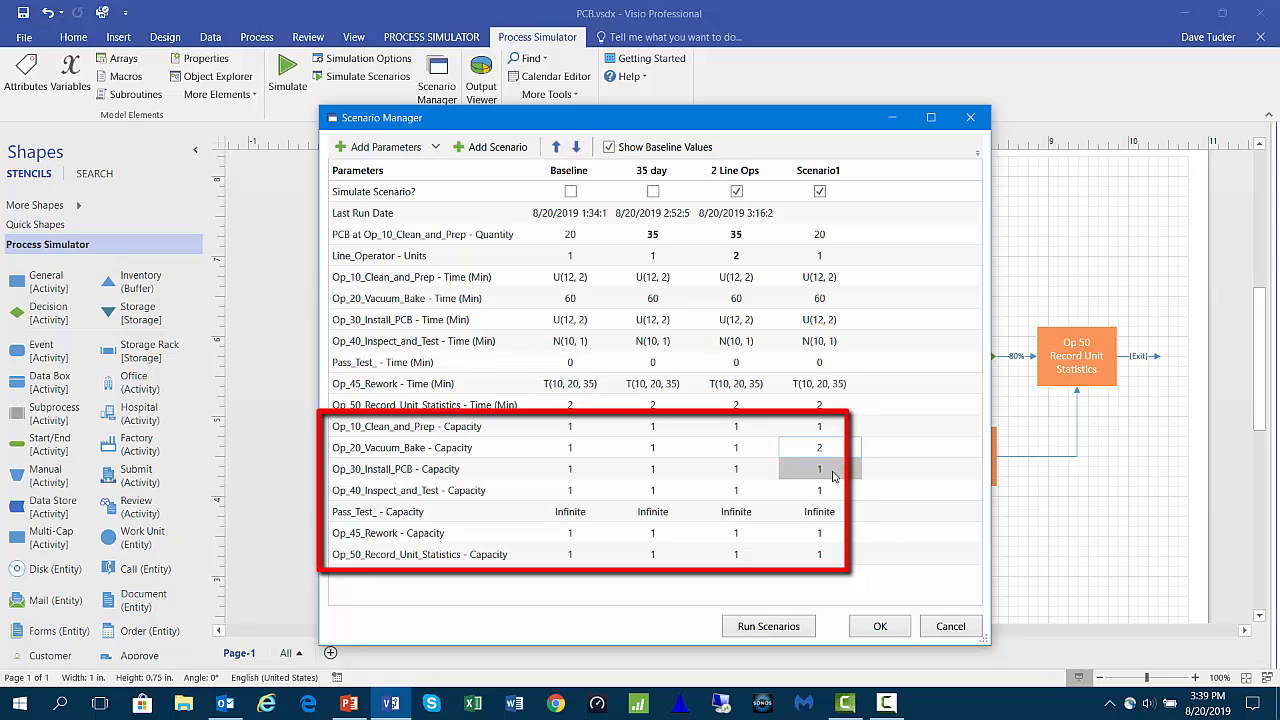
pyautogui.click(824, 493)
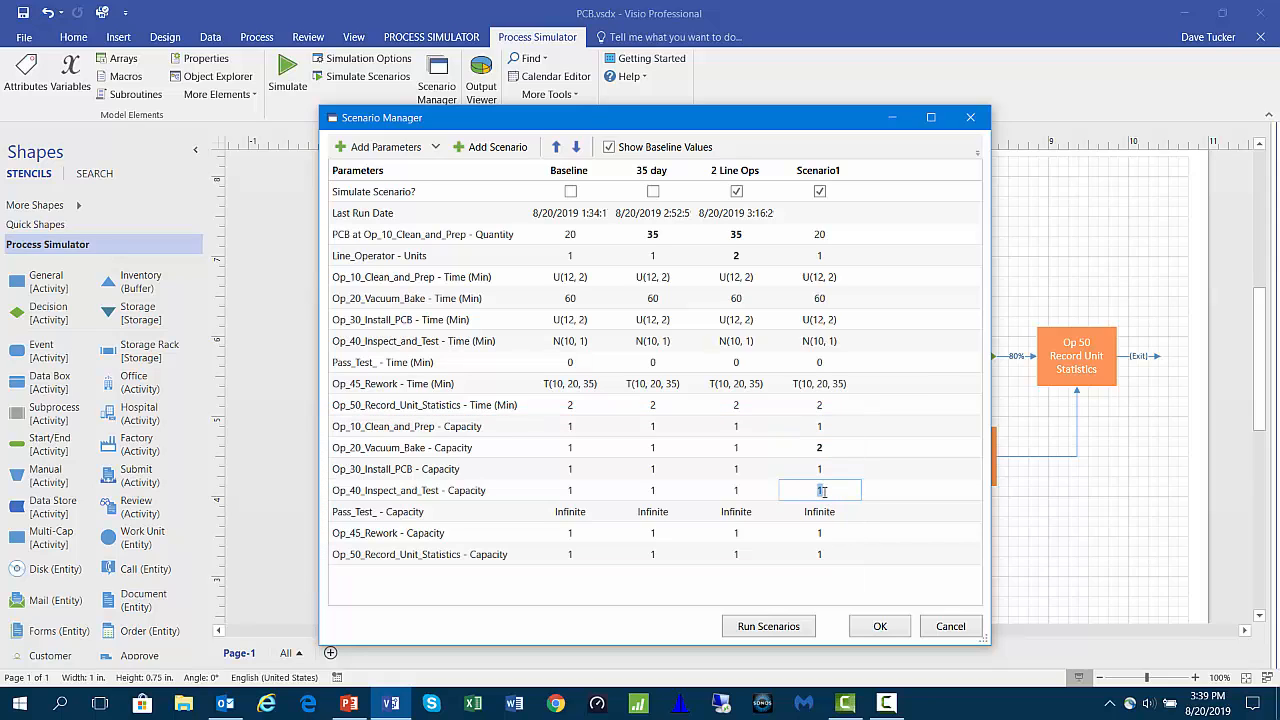
pyautogui.write('2')
pyautogui.press('Return')
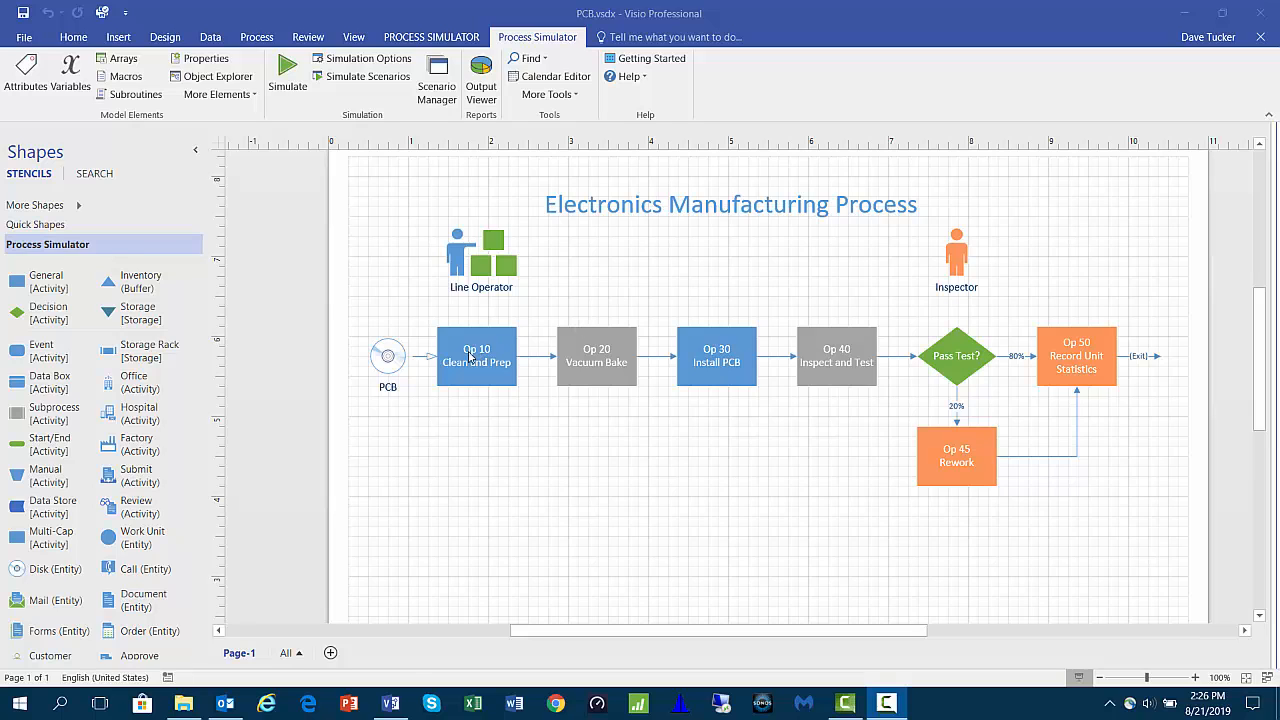
# - Open the Op 10 Clean and Prep activity's logic editor and examine the list of available logic statements
pyautogui.click(471, 352)
pyautogui.rightClick(475, 347)
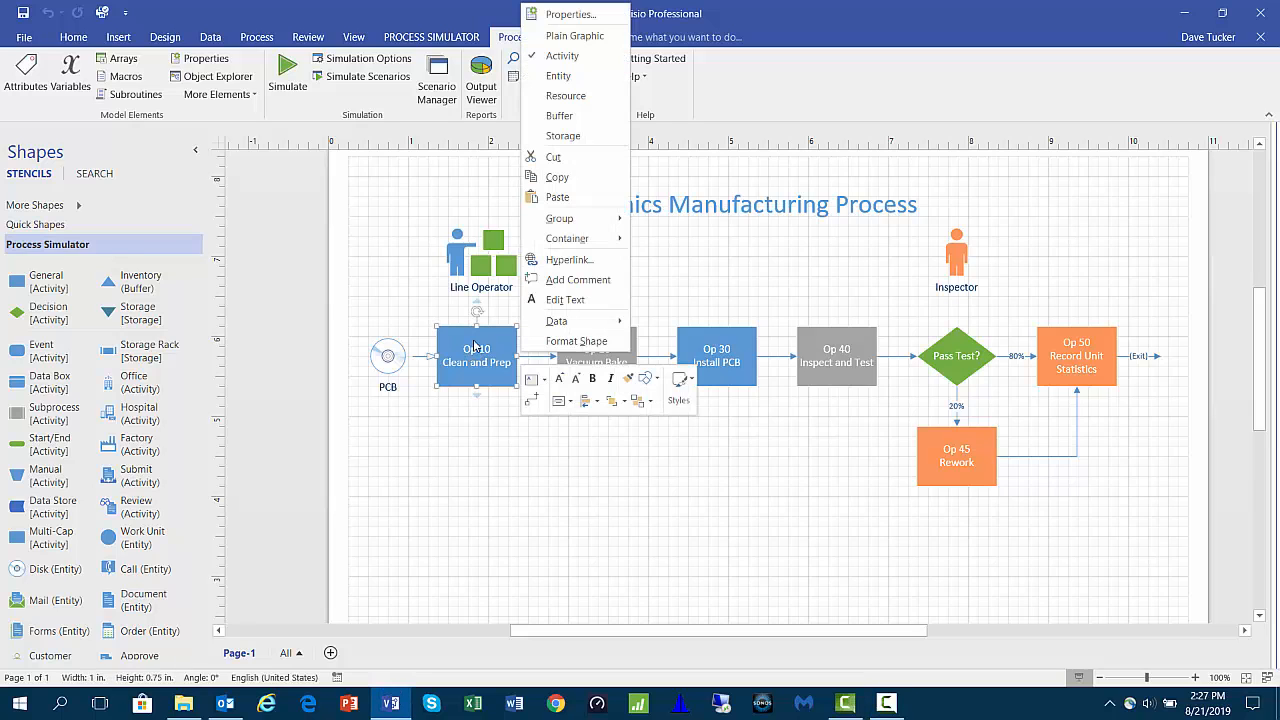
pyautogui.click(206, 58)
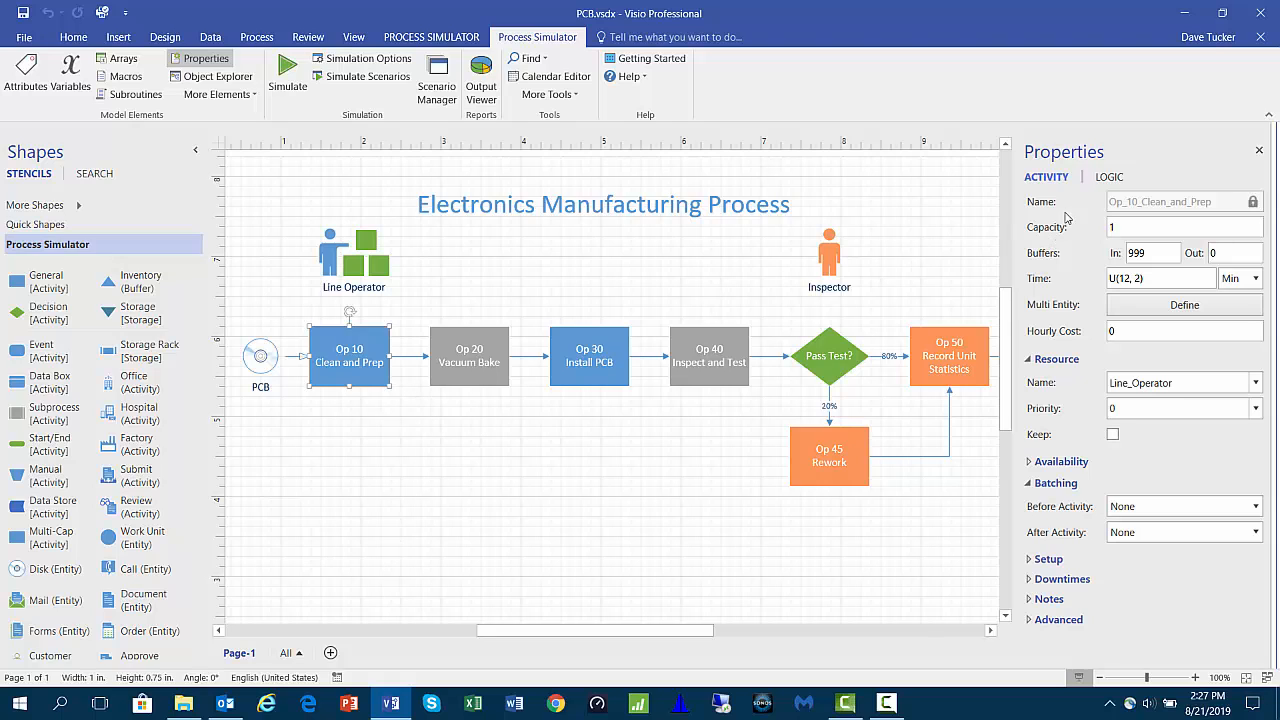
pyautogui.click(1109, 178)
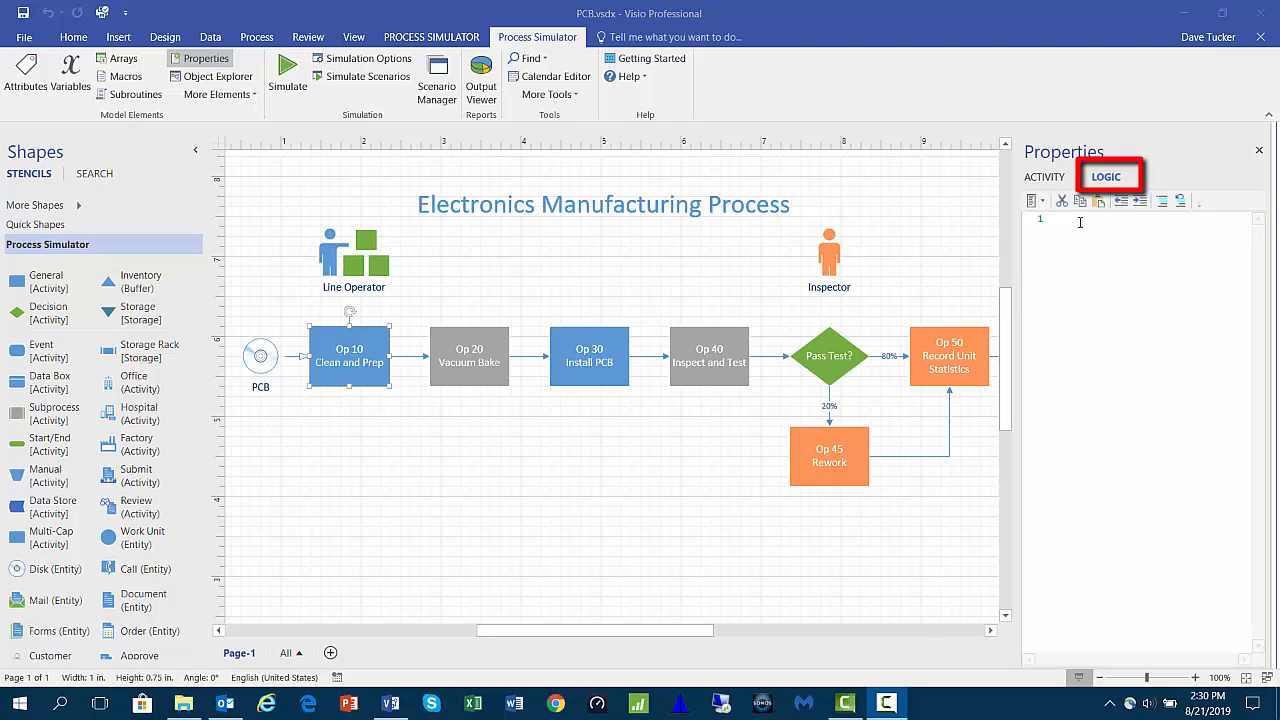
pyautogui.click(1043, 202)
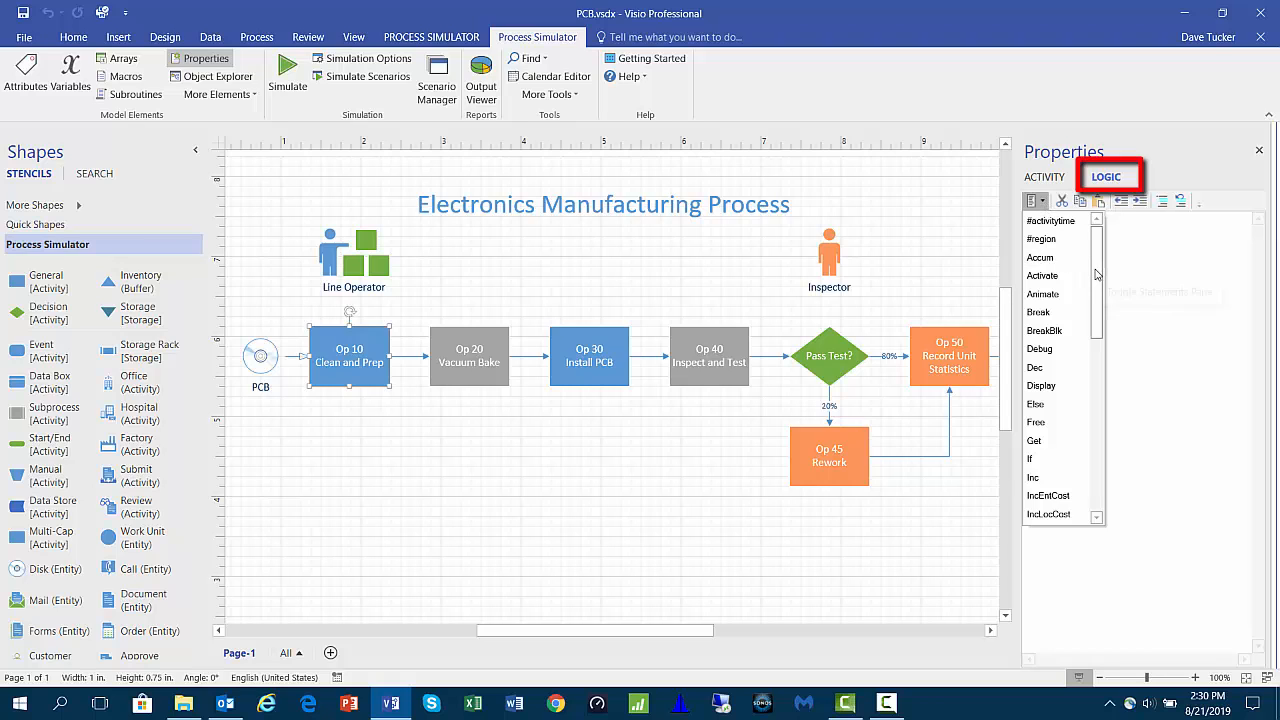
pyautogui.moveTo(1096, 272); pyautogui.dragTo(1124, 277)
pyautogui.click(1160, 294)
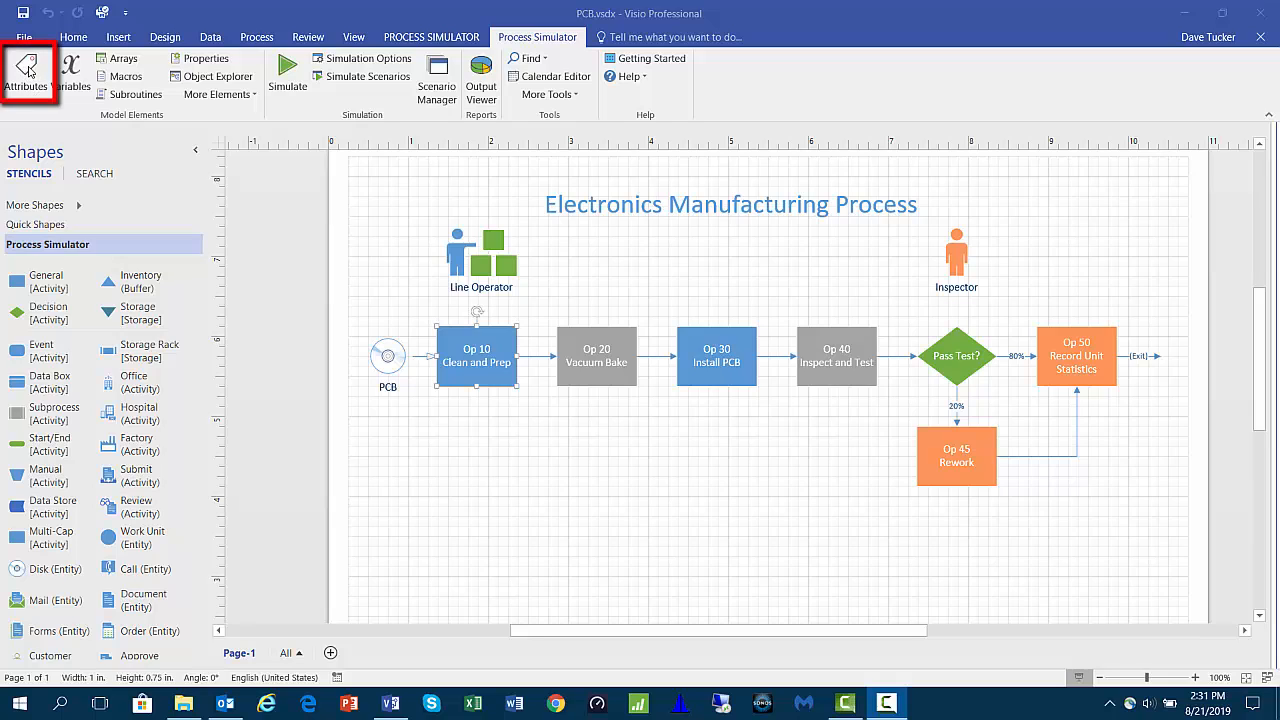
# - Examine the model's Attributes, Variables, Arrays, Macros and Subroutines tables and close them
pyautogui.click(28, 70)
pyautogui.click(28, 70)
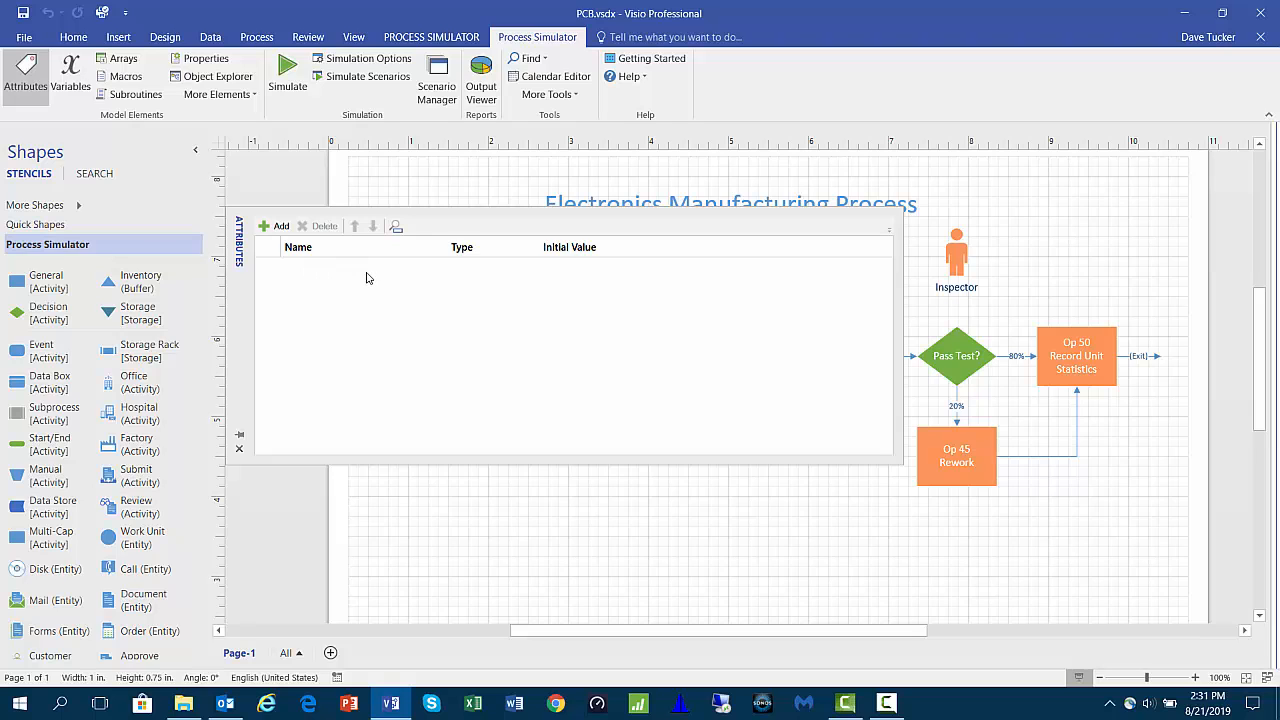
pyautogui.click(79, 95)
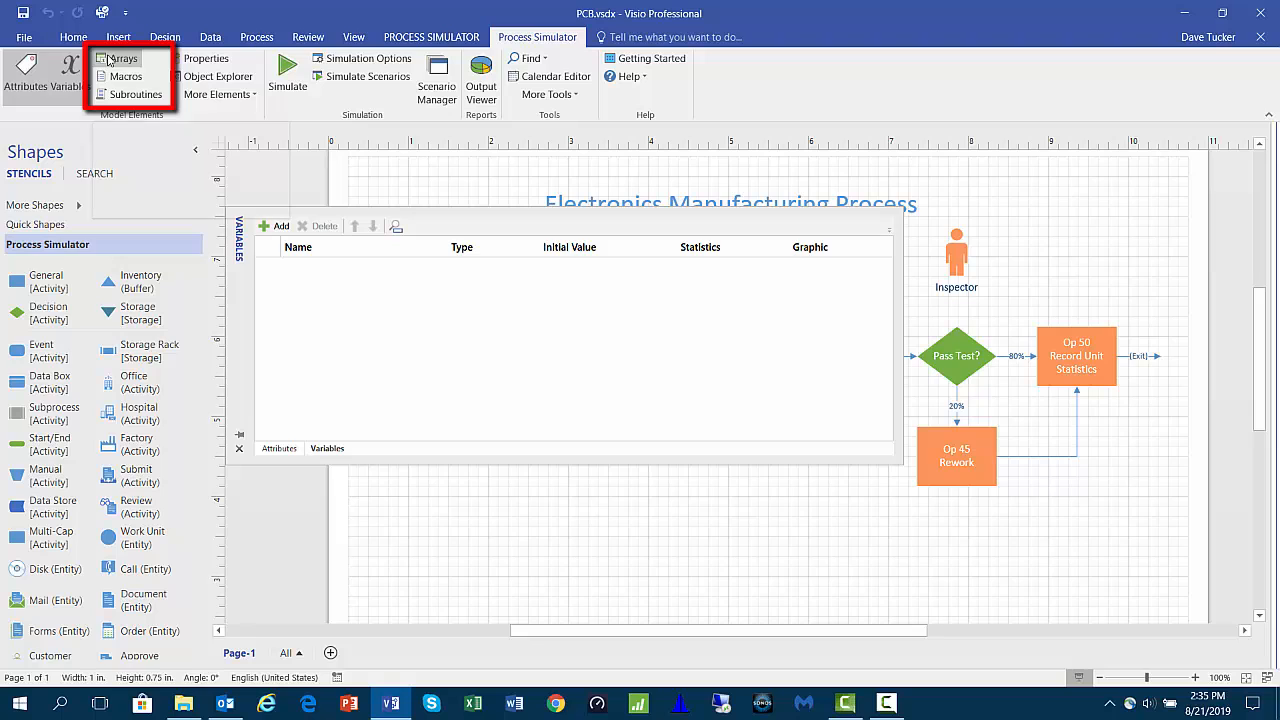
pyautogui.click(110, 60)
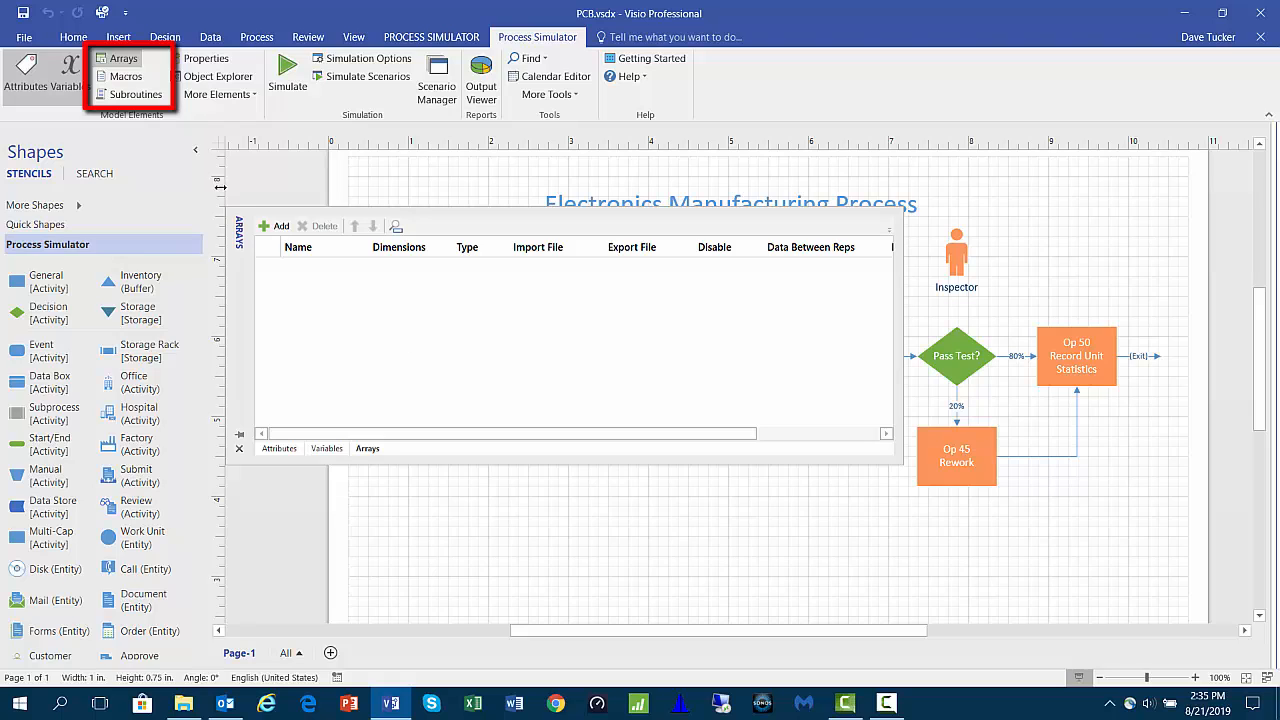
pyautogui.click(126, 80)
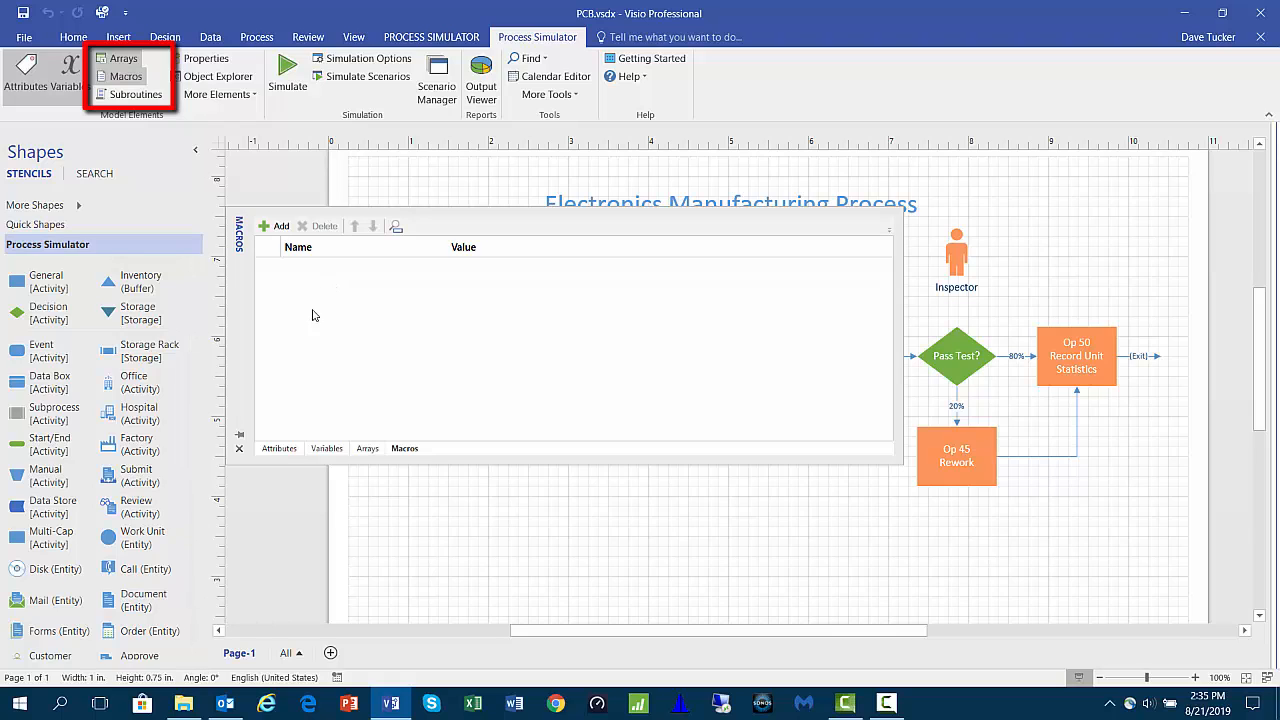
pyautogui.click(132, 96)
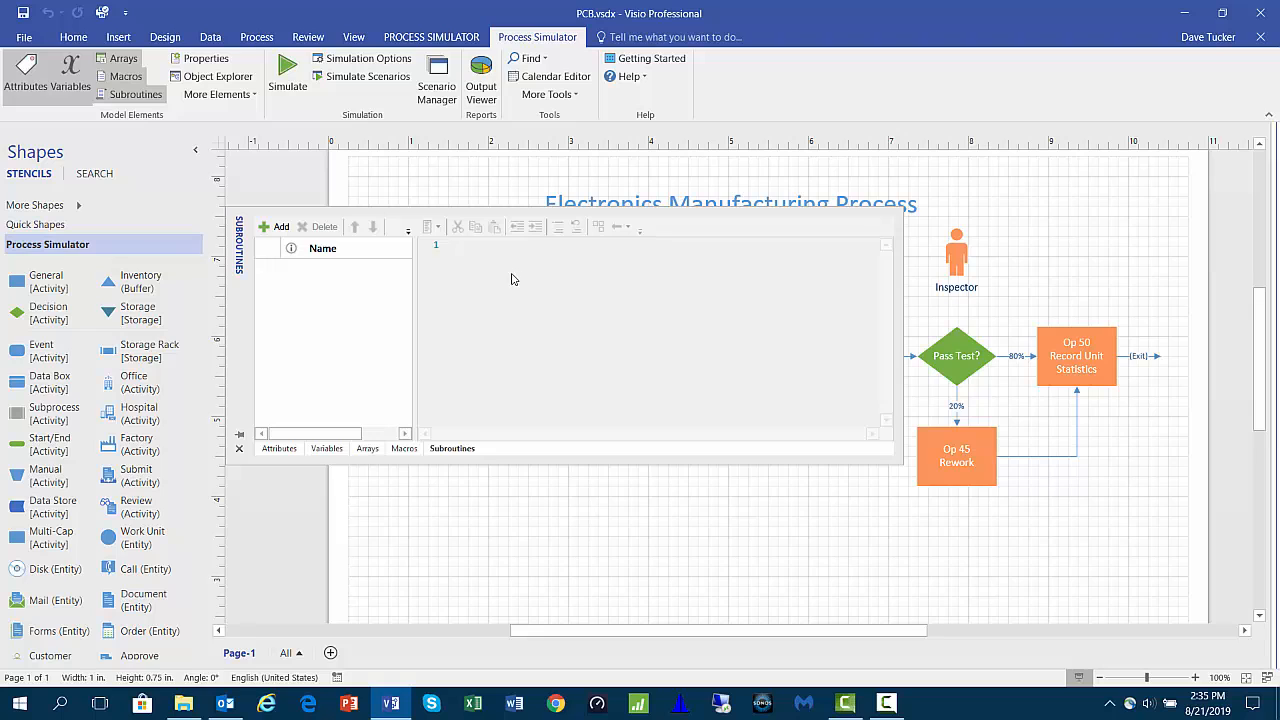
pyautogui.click(239, 449)
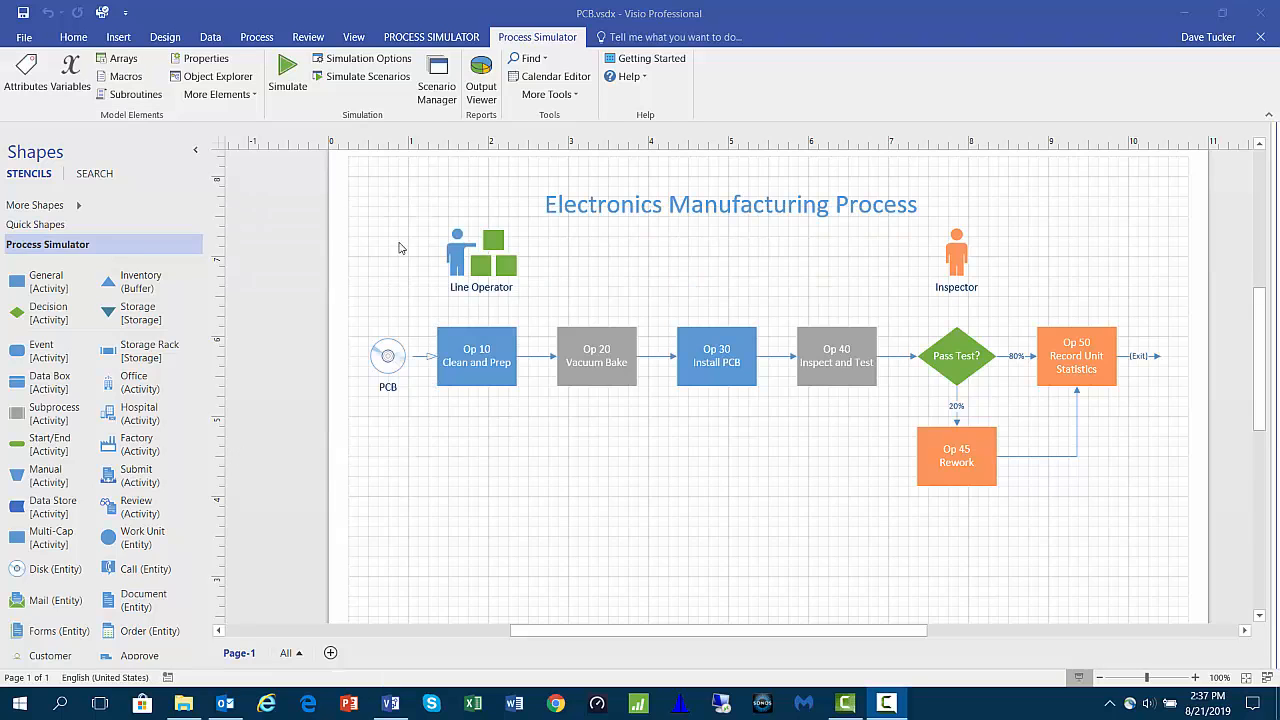
# - Review the additional model elements, such as resource groups and external files, and the additional tools, such as Stat::Fit and Six Sigma
pyautogui.click(233, 96)
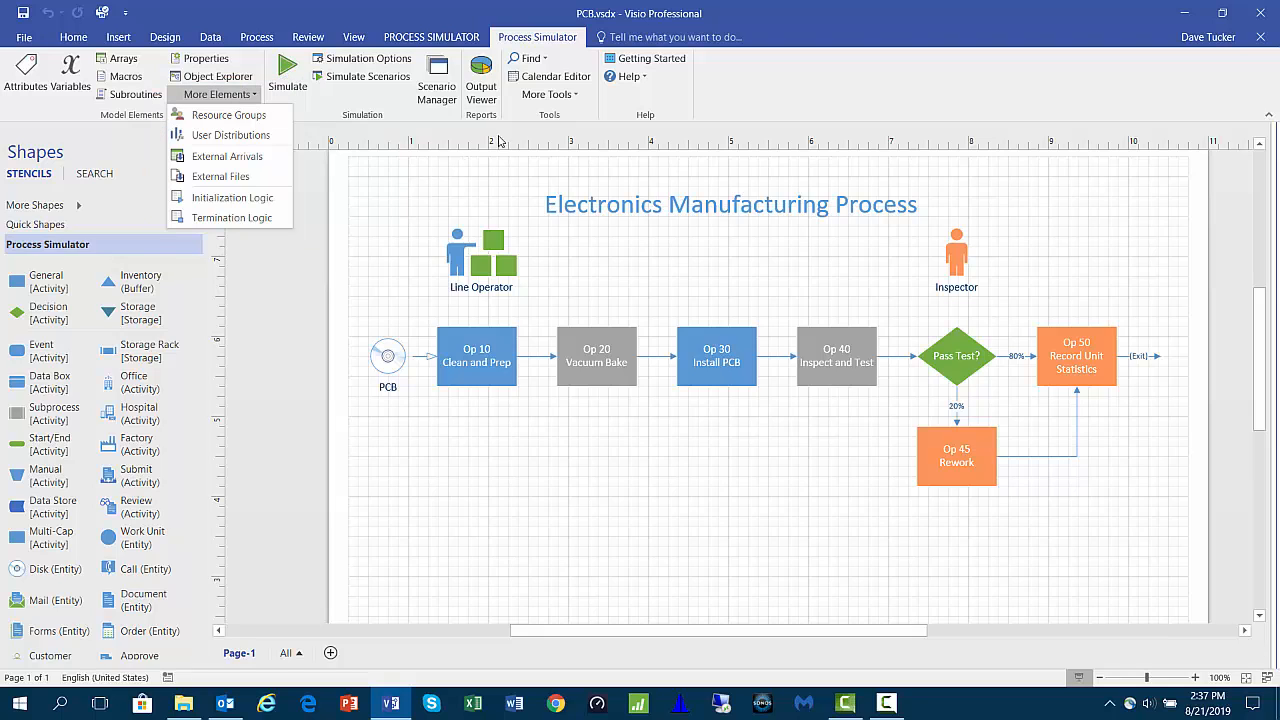
pyautogui.click(520, 161)
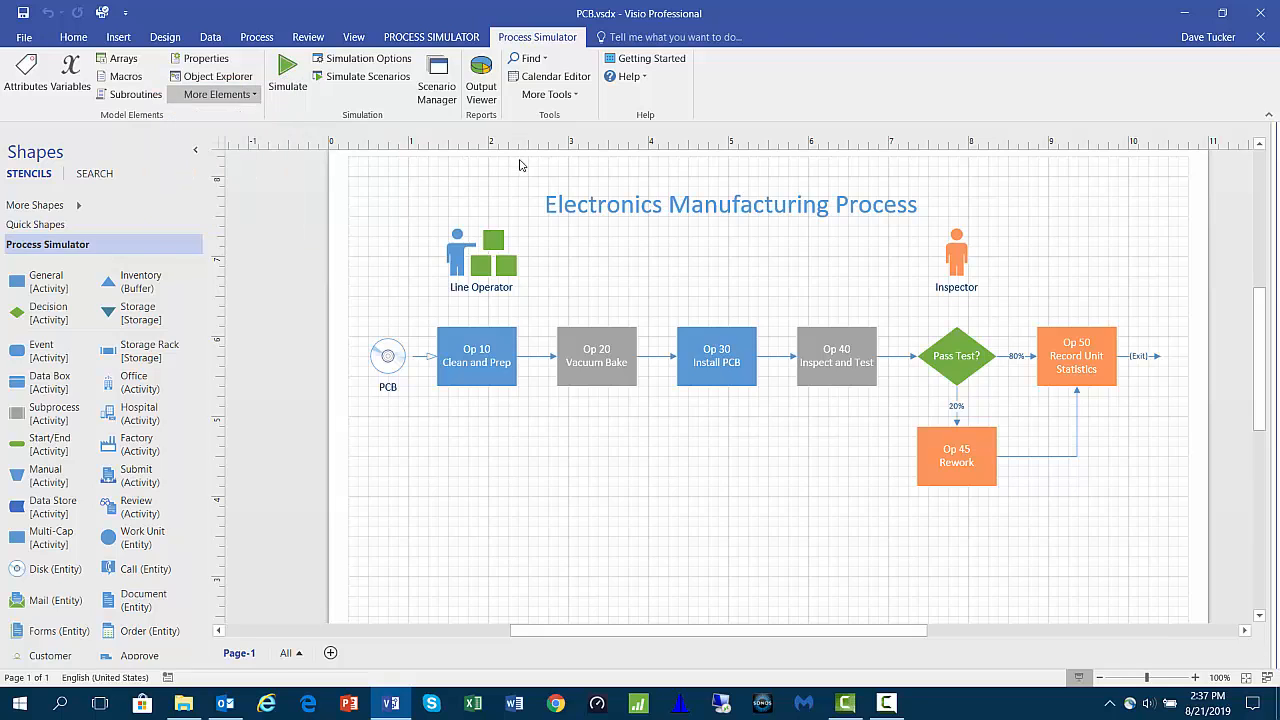
pyautogui.click(575, 96)
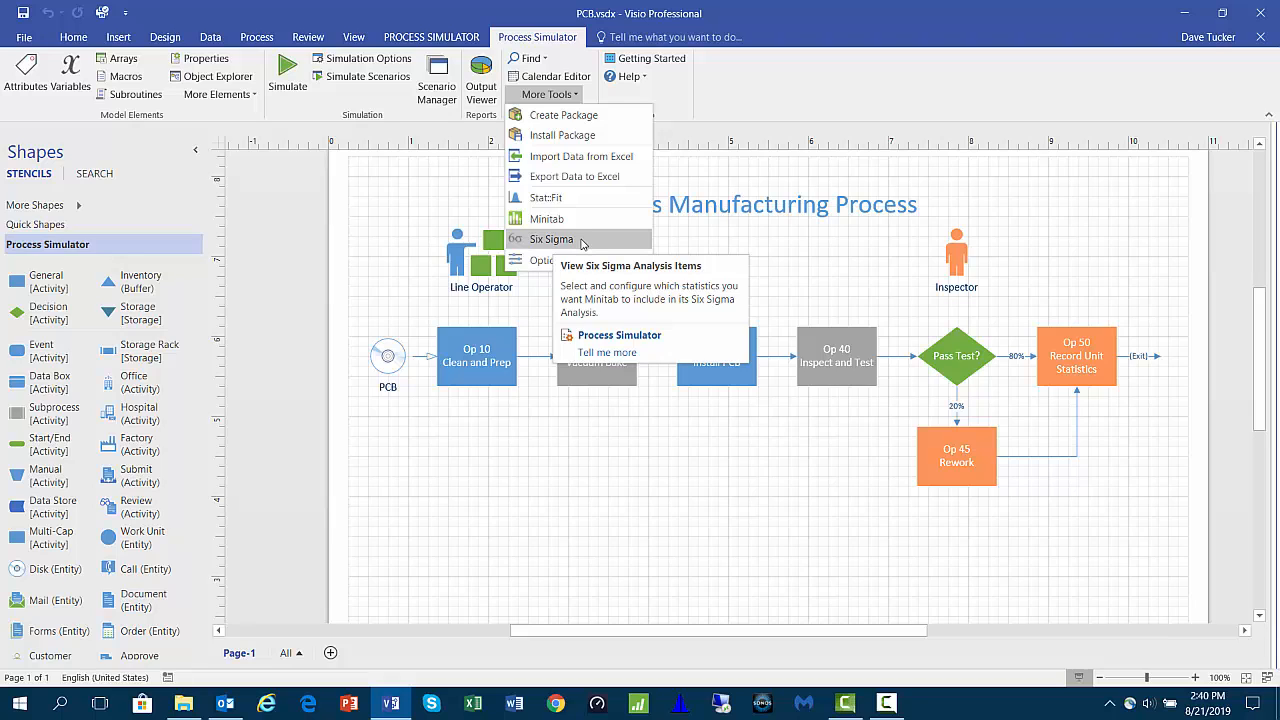
# - Open the Calendar Editor's shift schedule and draw work time for the Base Shift from 8:00 AM to 6:55 PM, Monday through Friday
pyautogui.click(568, 80)
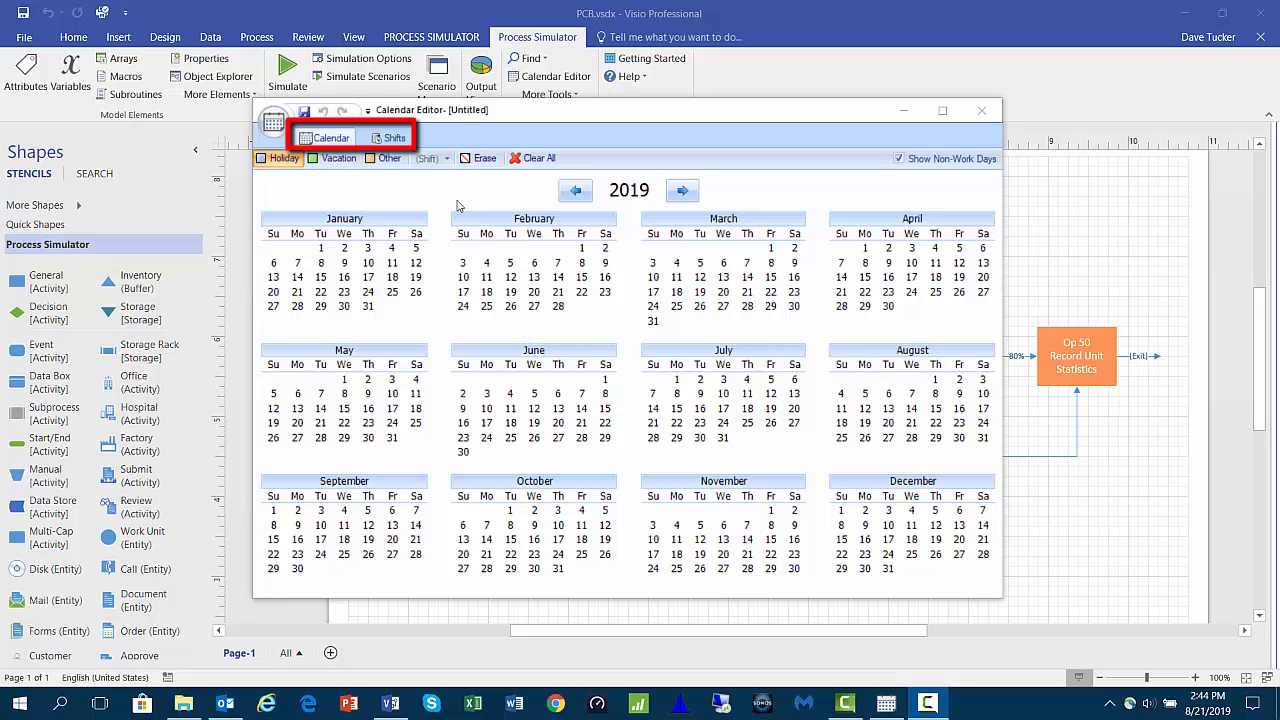
pyautogui.click(395, 139)
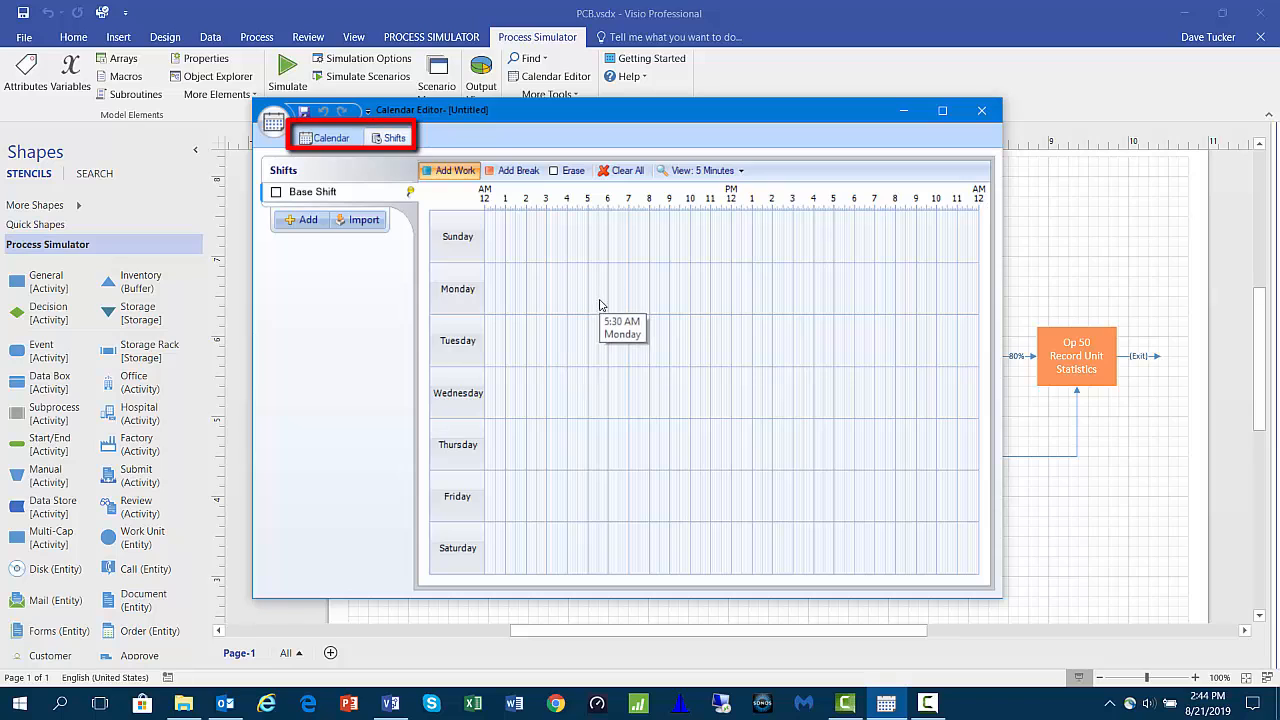
pyautogui.moveTo(650, 288)
pyautogui.mouseDown()
pyautogui.moveTo(871, 466)
pyautogui.moveTo(872, 516)
pyautogui.mouseUp()
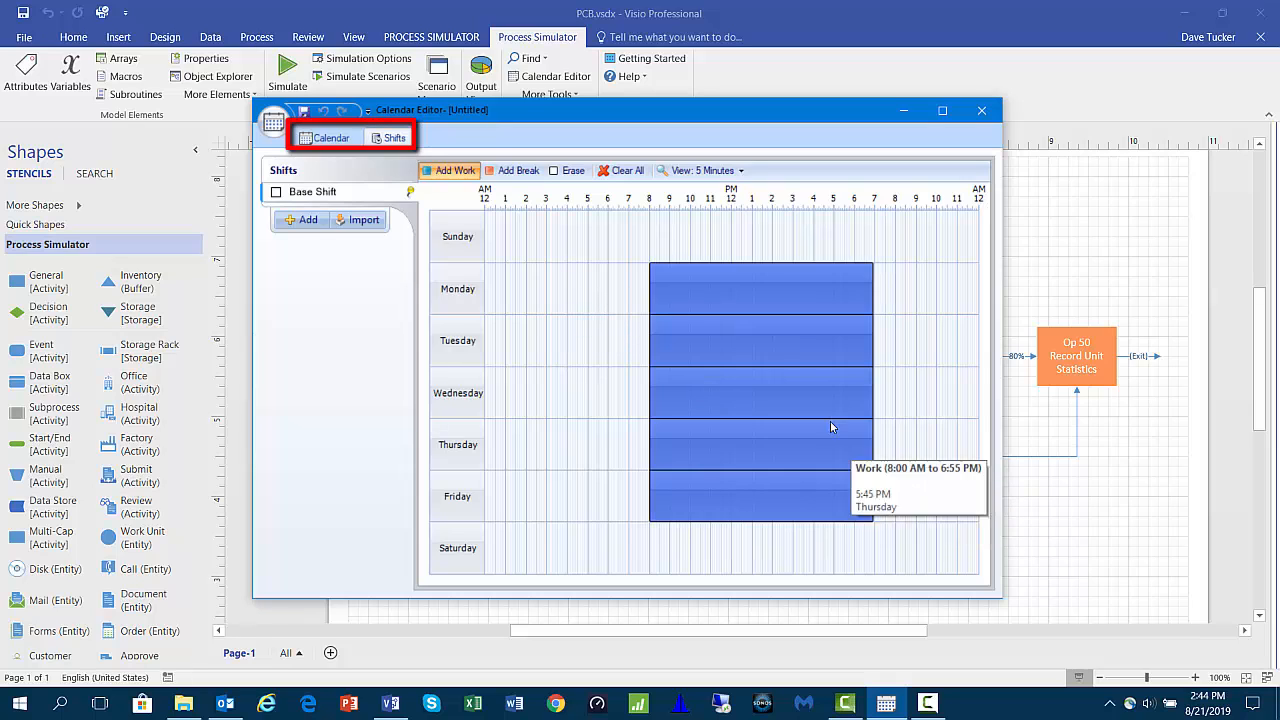